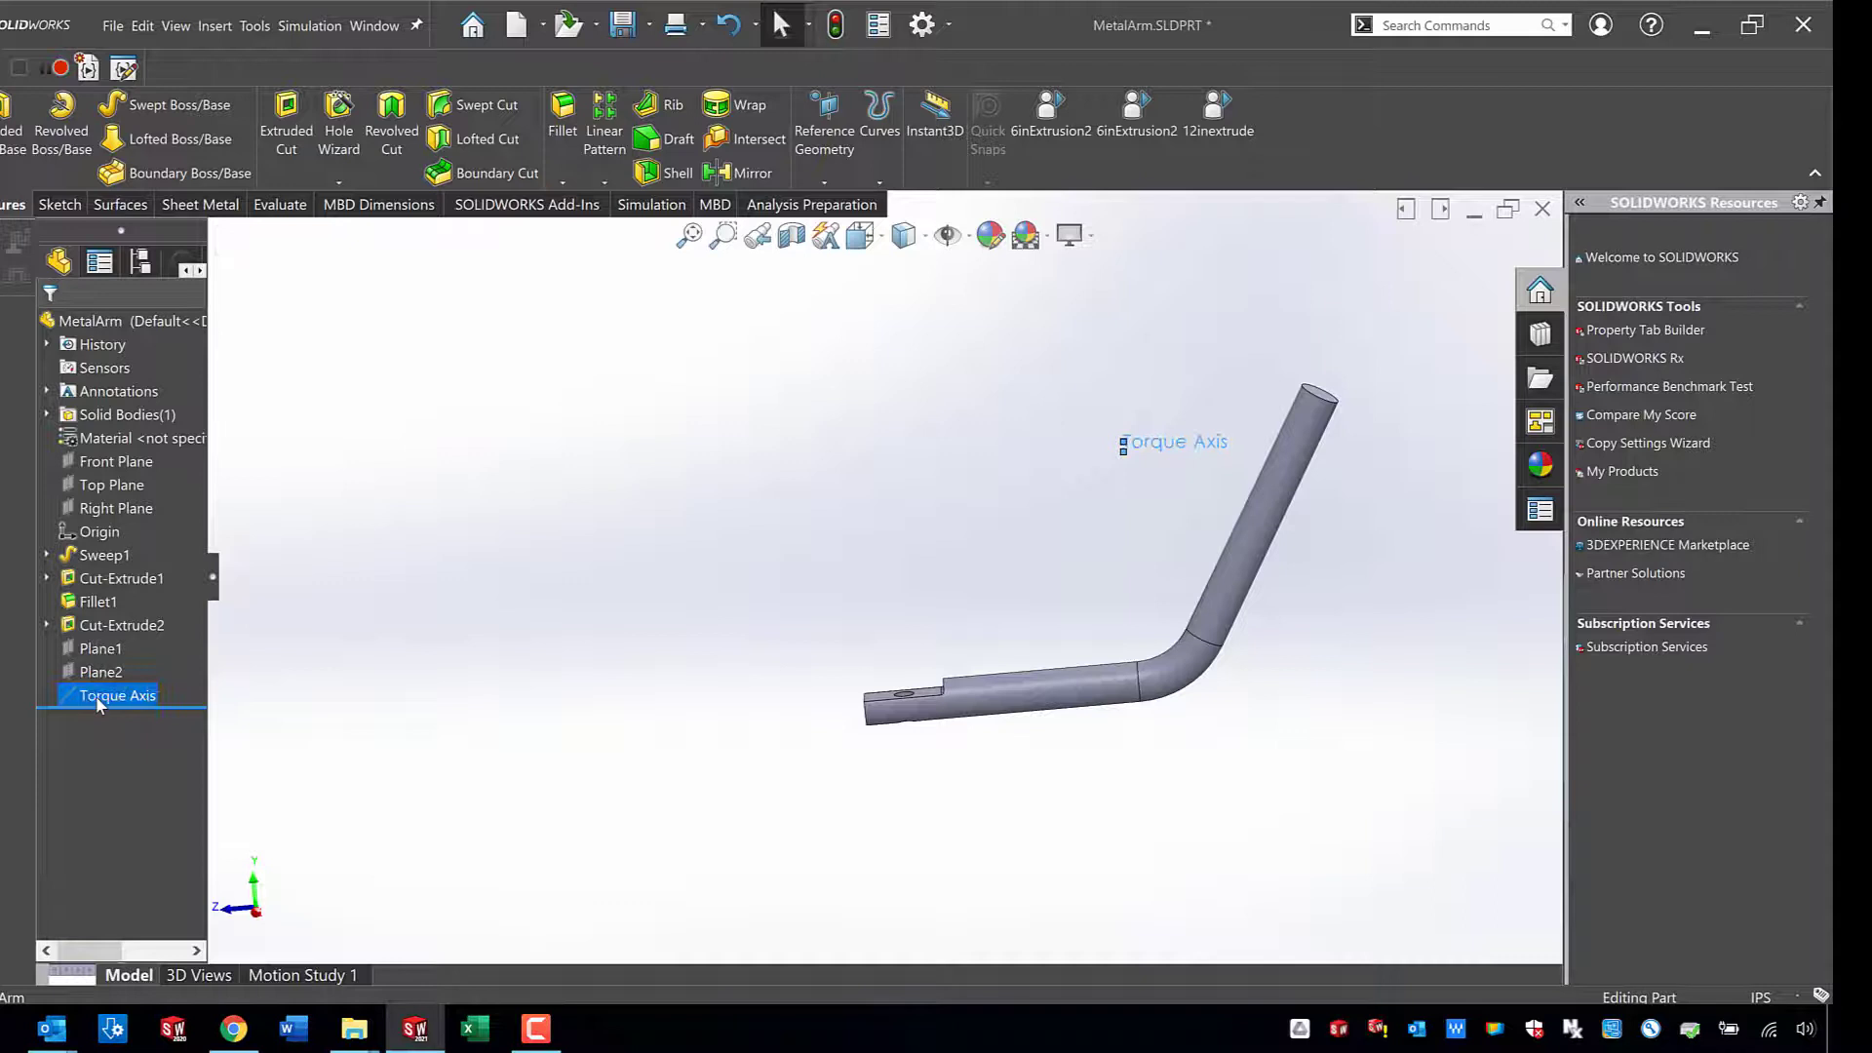
Start a new Static study for MetalArm and name it '1st Mesh - Static Study'.
{"action": "left_click", "coordinate": [498, 326]}
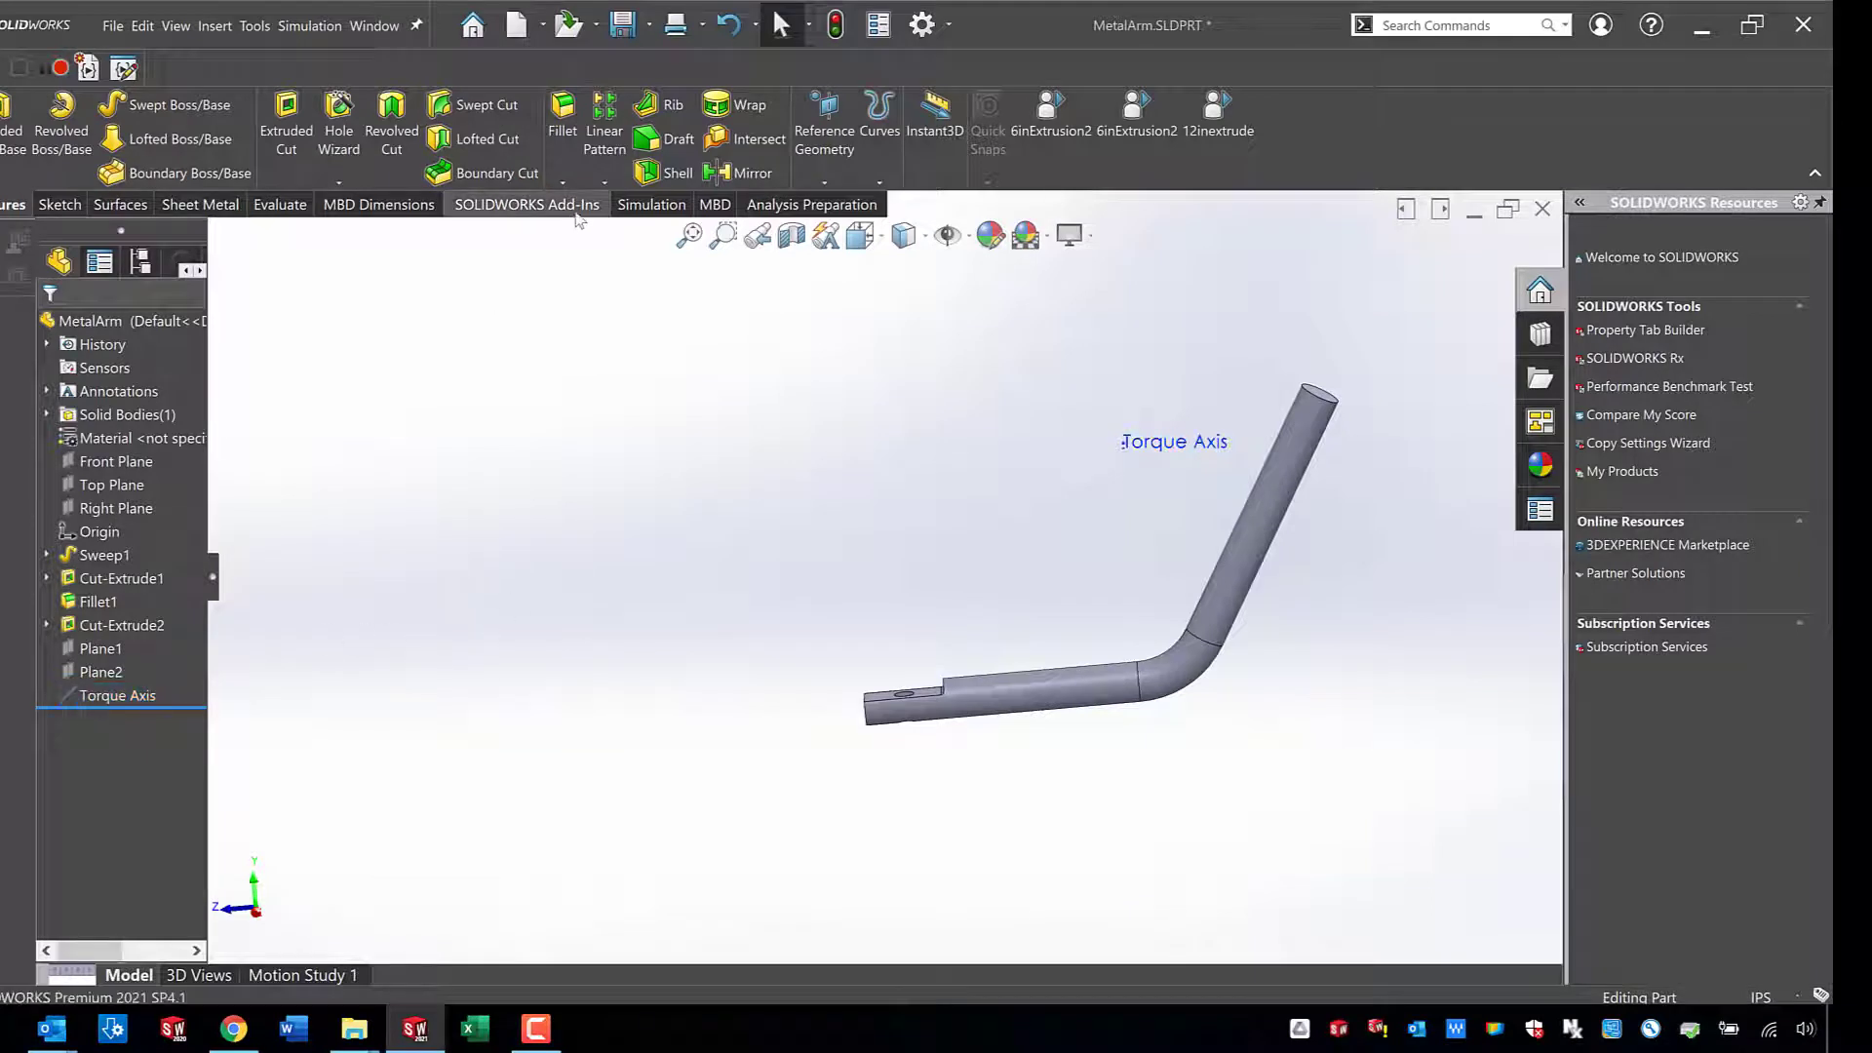
{"action": "left_click", "coordinate": [651, 203]}
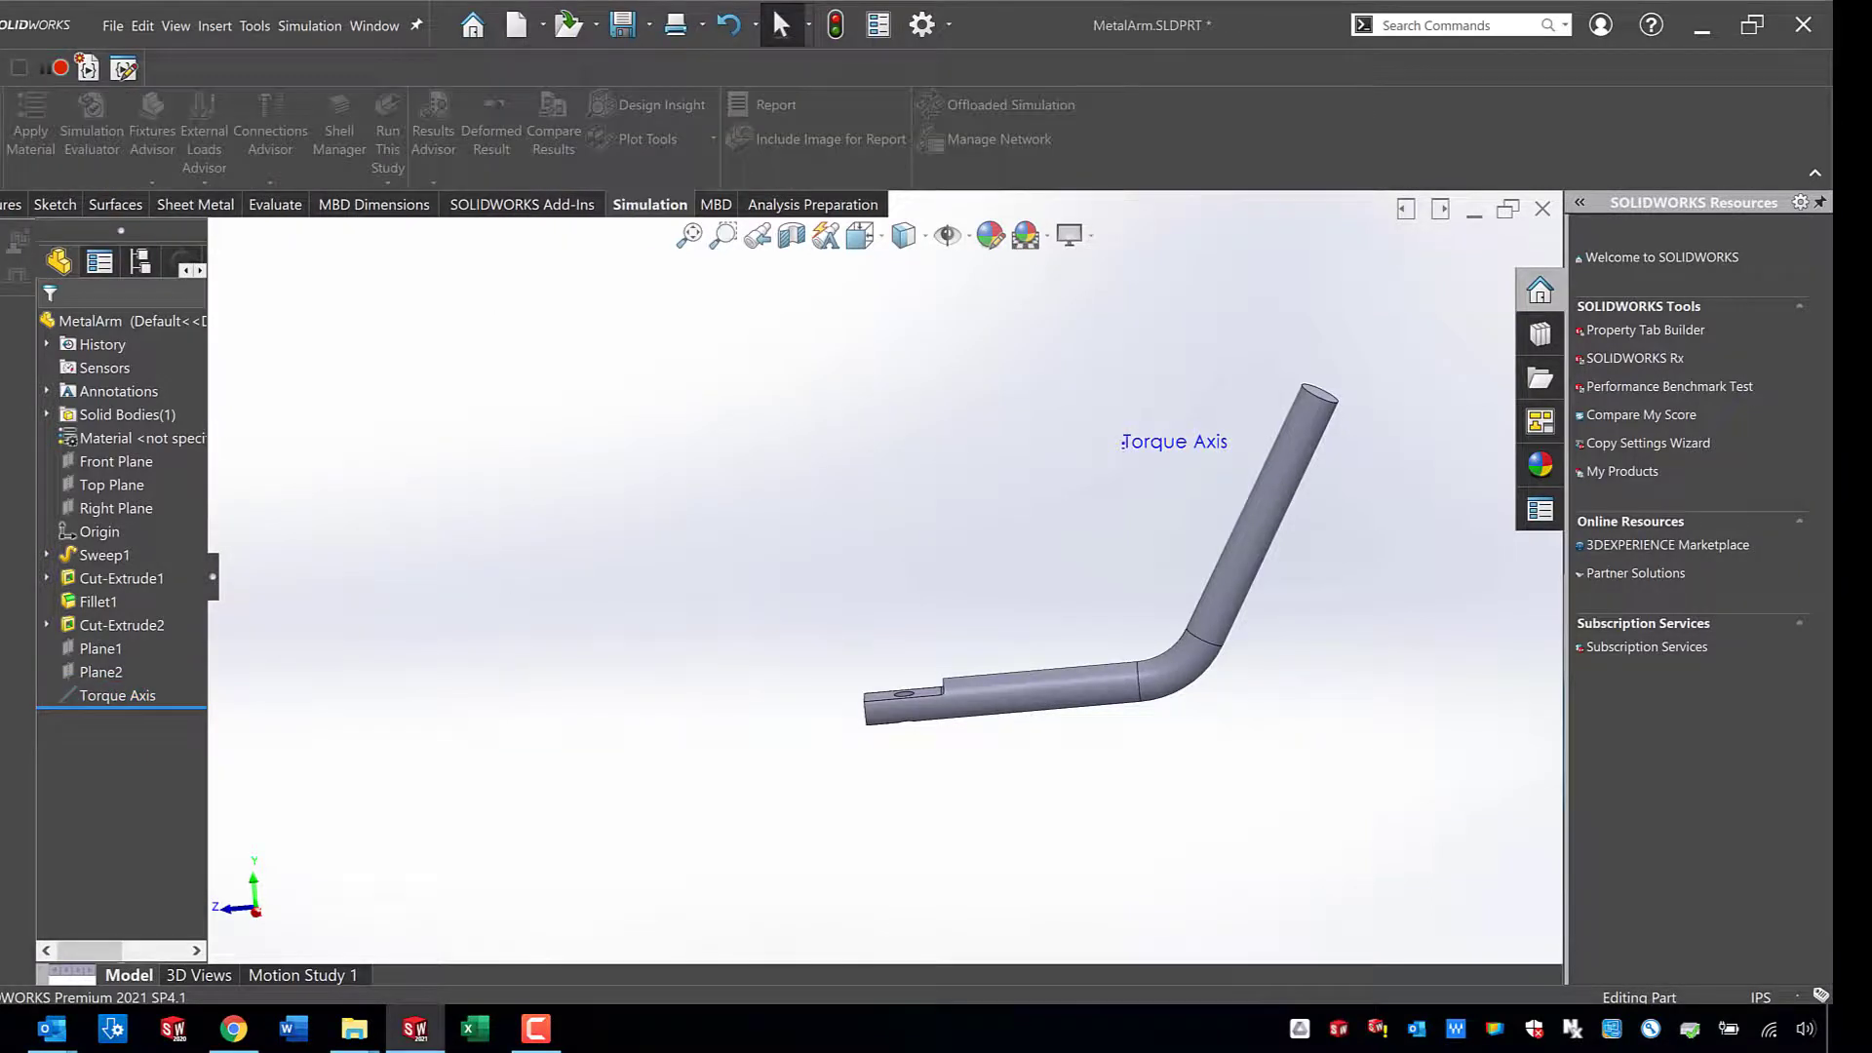
{"action": "left_click_drag", "start_coordinate": [79, 467], "coordinate": [137, 465]}
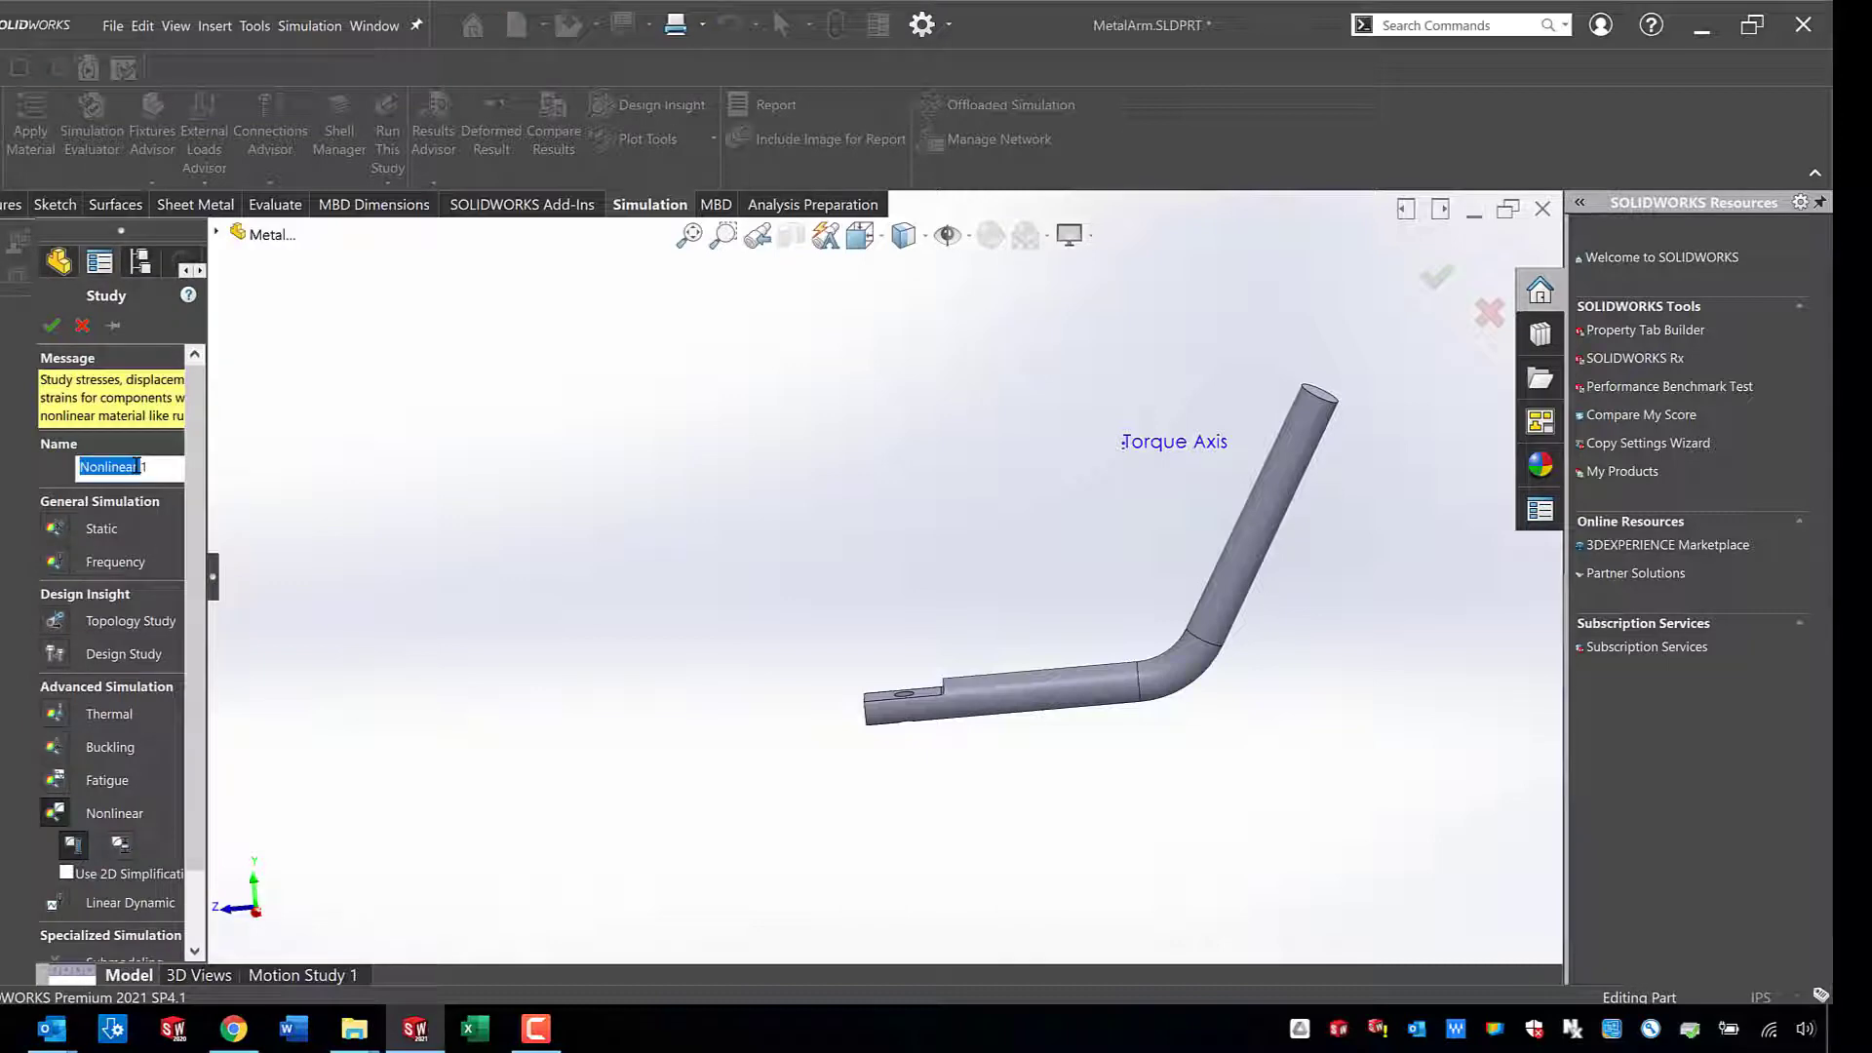
{"action": "left_click", "coordinate": [53, 528]}
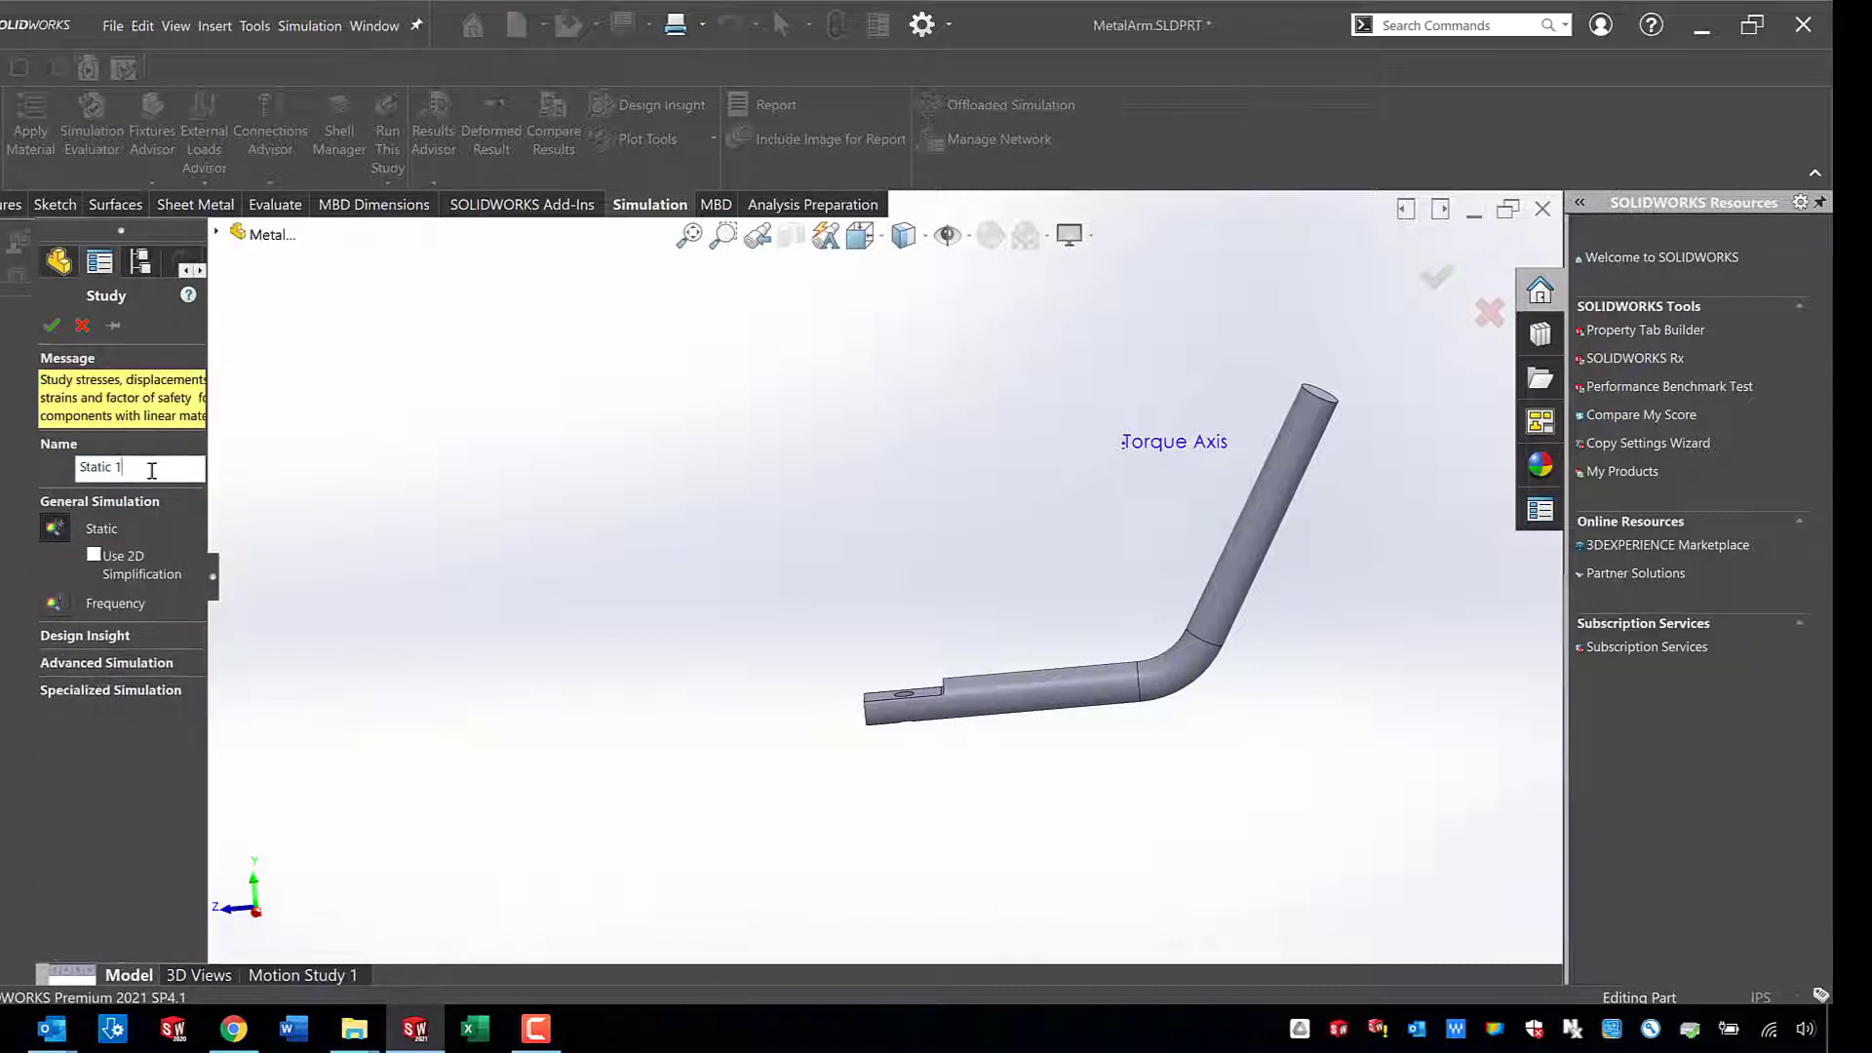
{"action": "key", "text": "ctrl+a"}
{"action": "type", "text": "1"}
{"action": "left_click", "coordinate": [55, 334]}
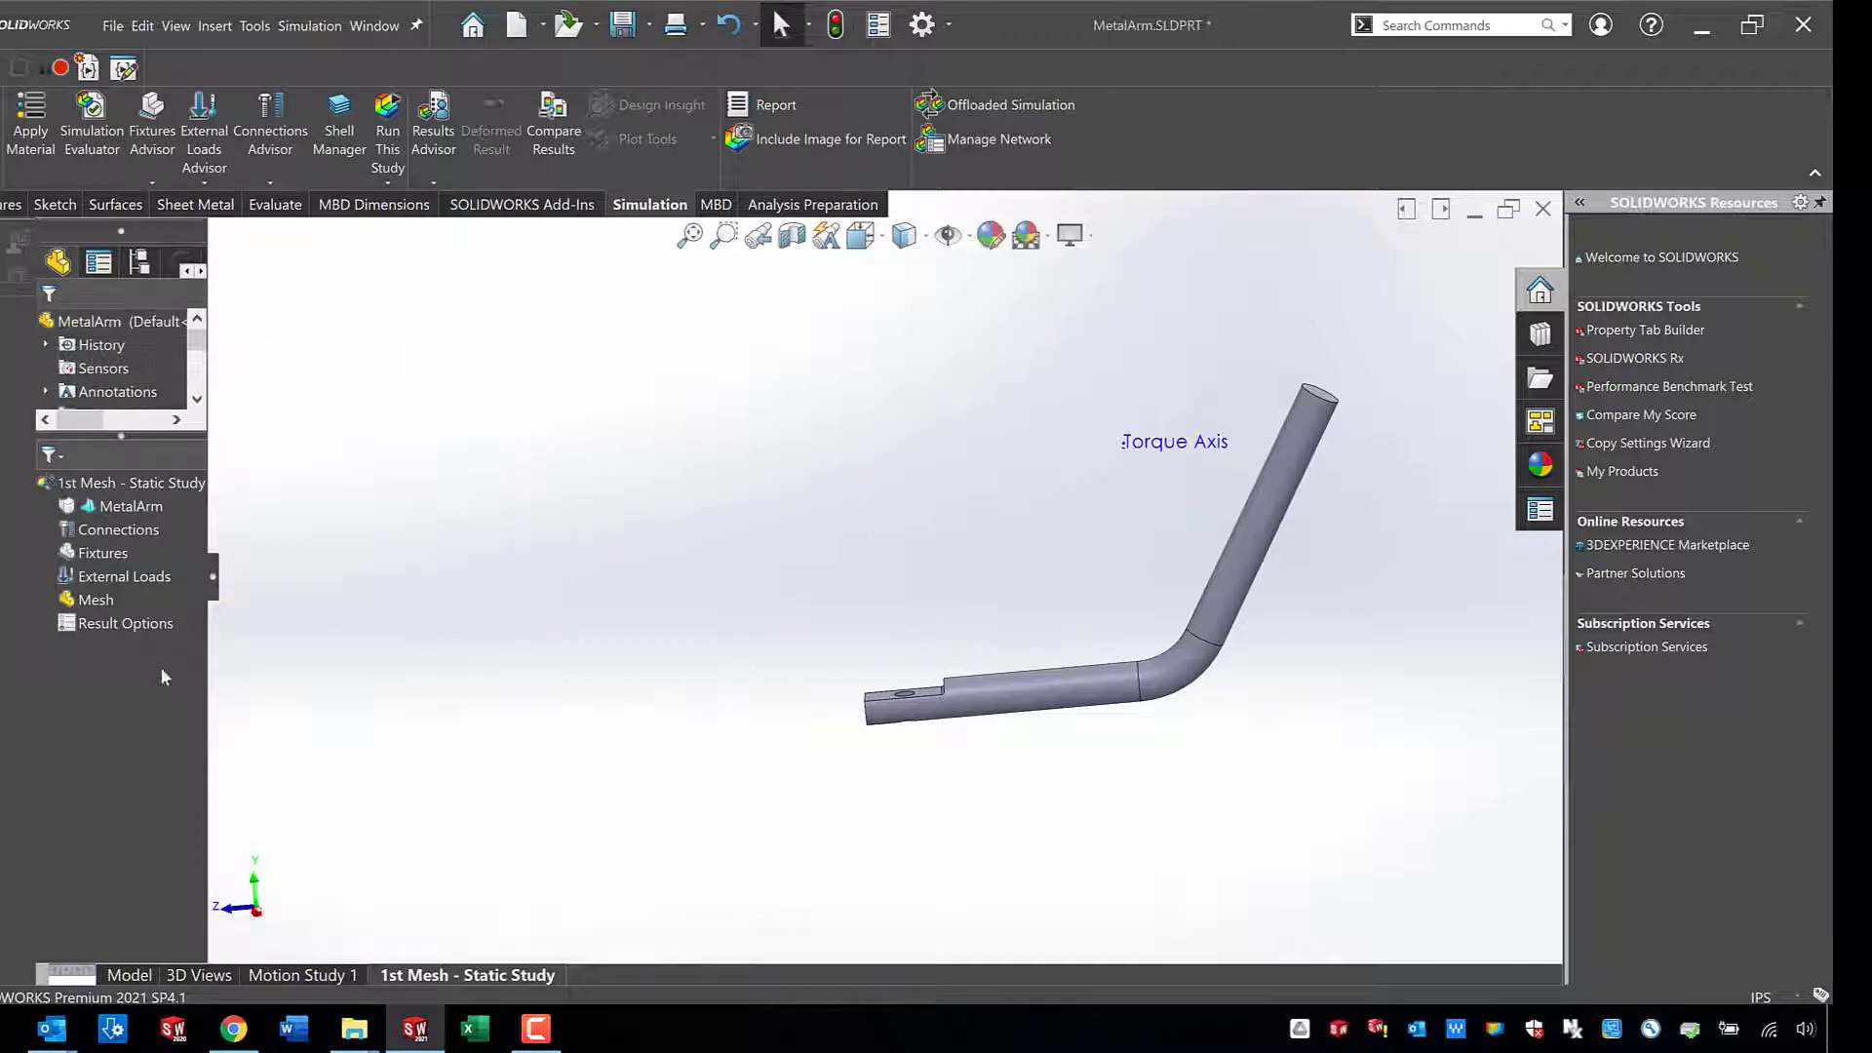
Open MetalArm's material settings and select Alloy Steel (SS).
{"action": "right_click", "coordinate": [129, 508]}
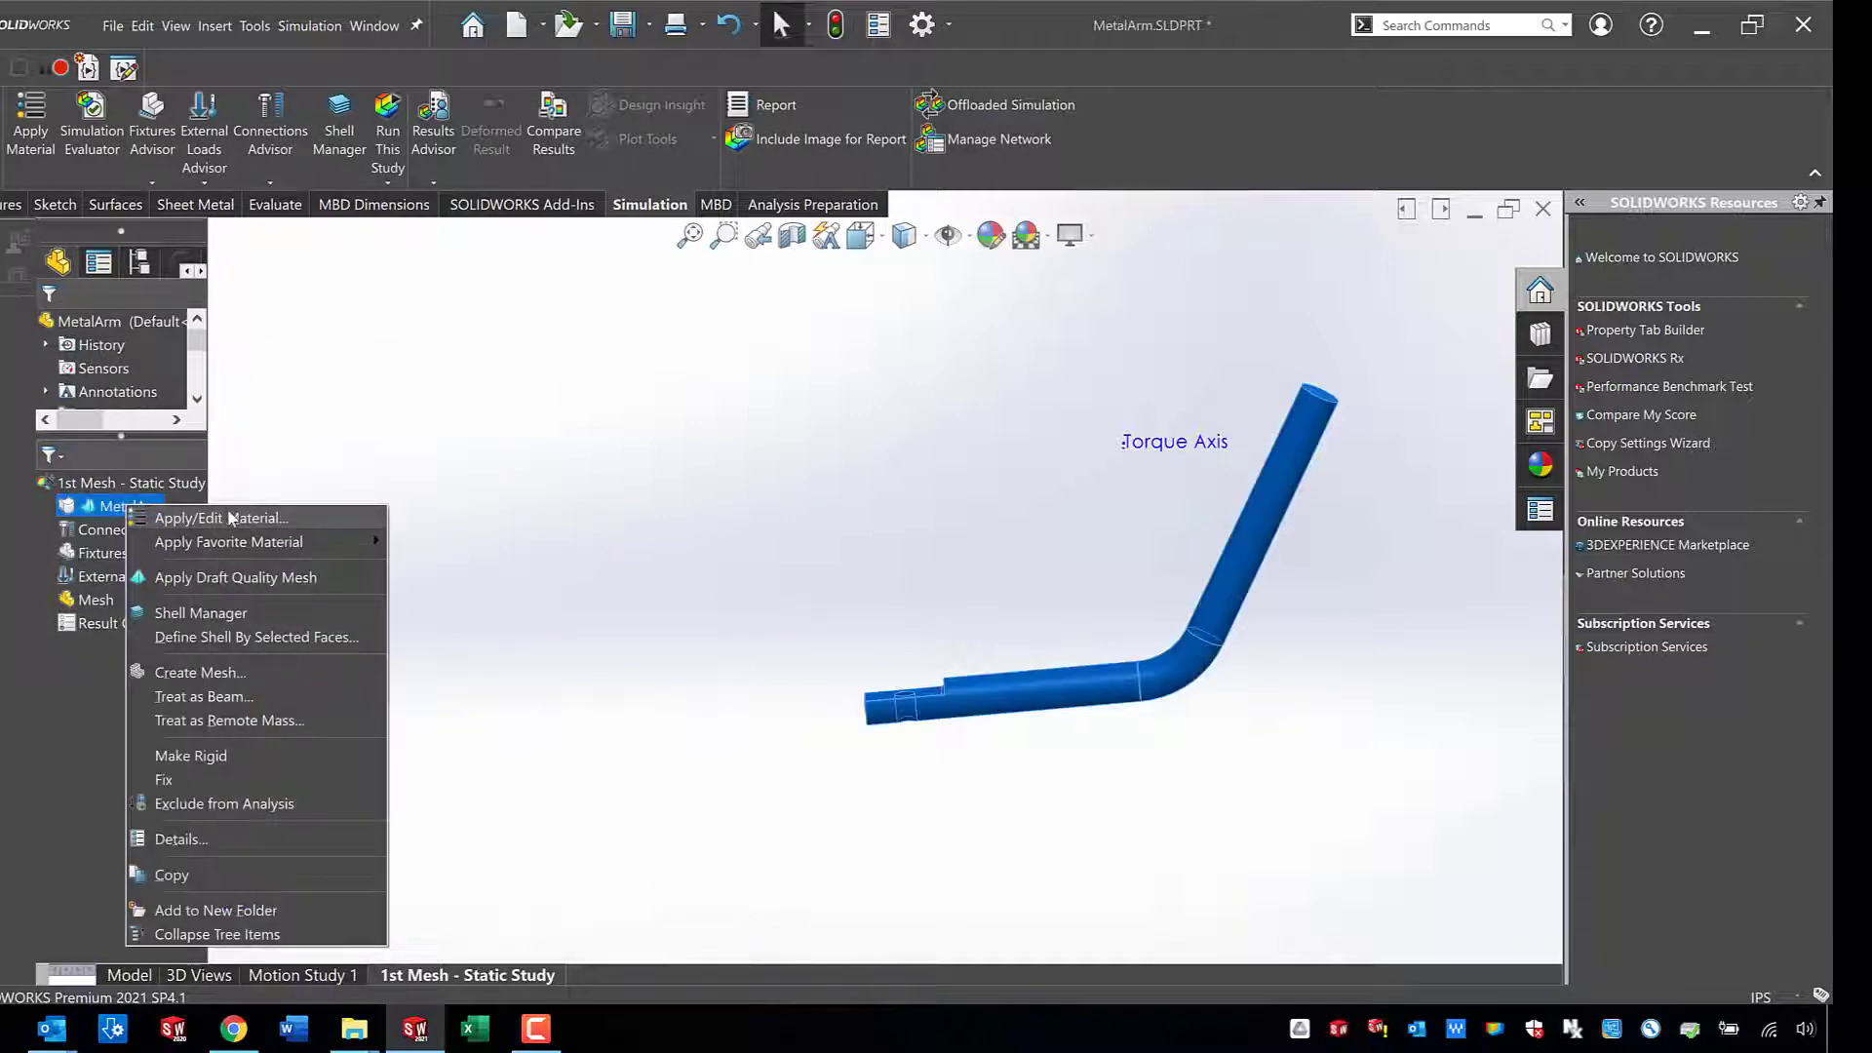
{"action": "left_click", "coordinate": [230, 518]}
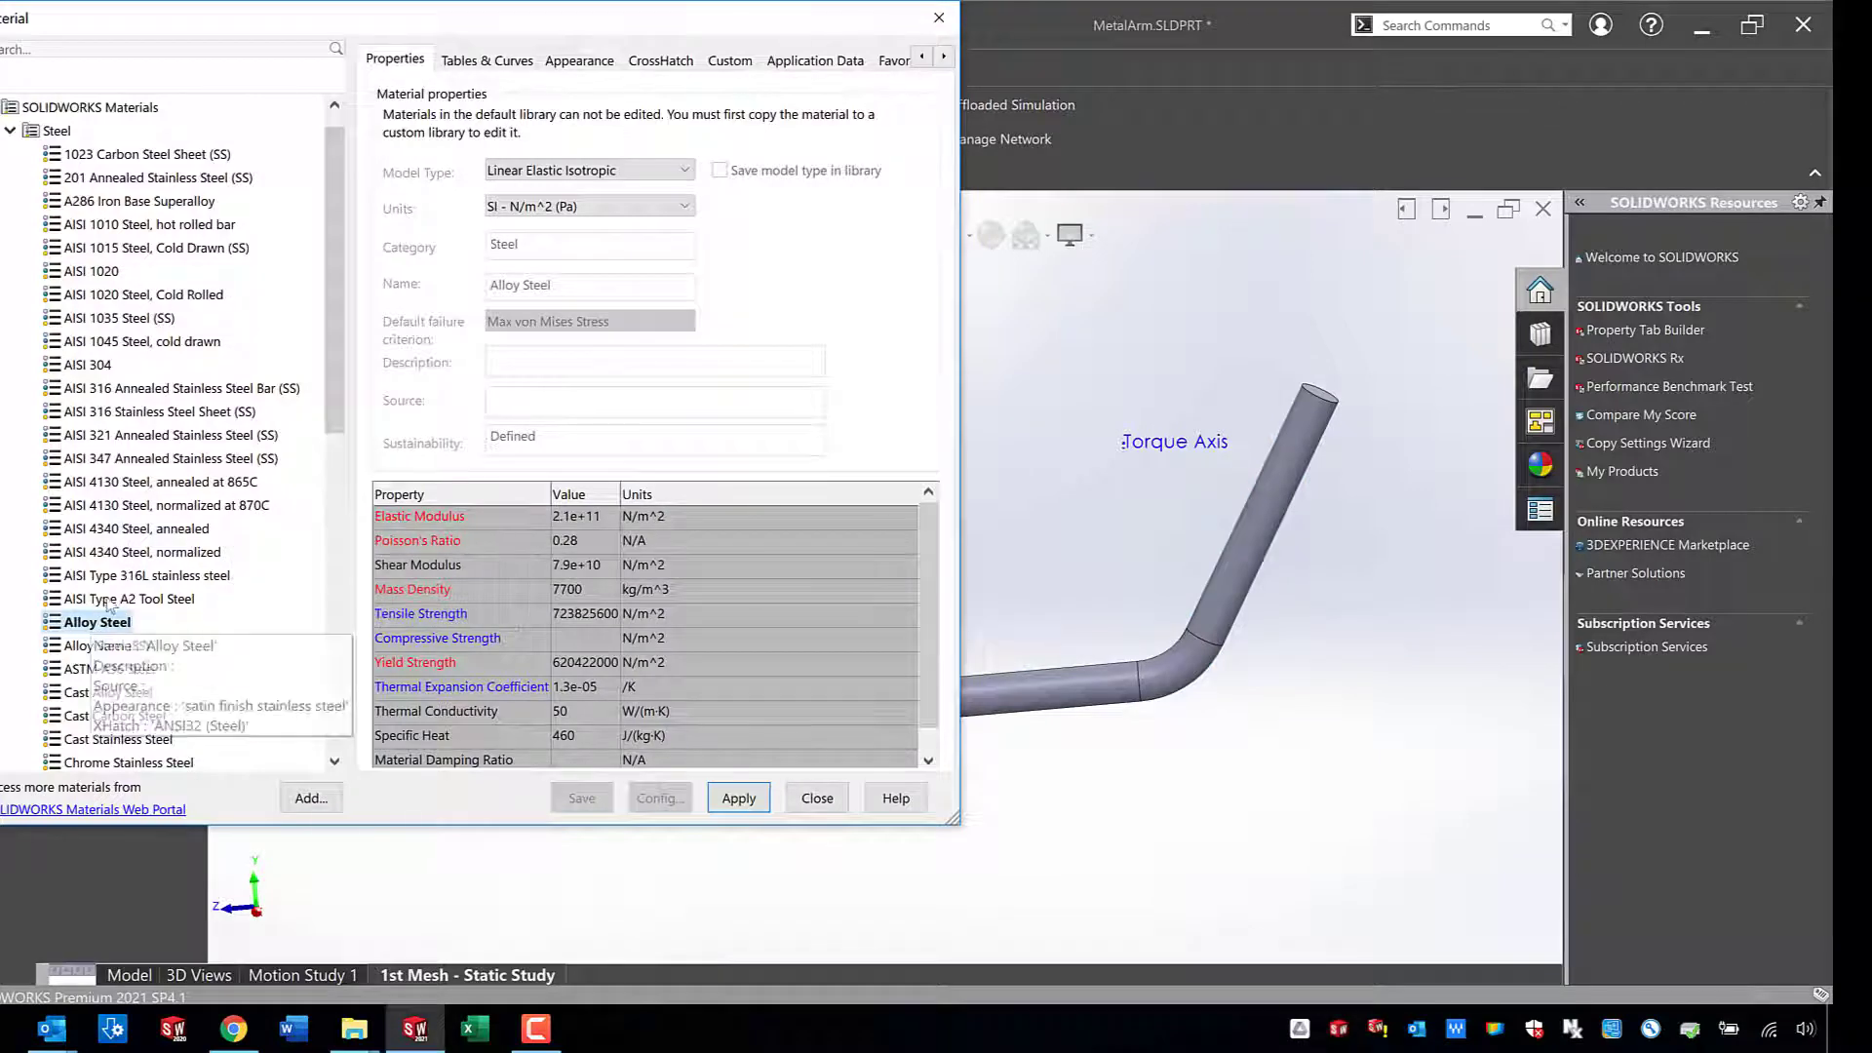
{"action": "left_click", "coordinate": [137, 649]}
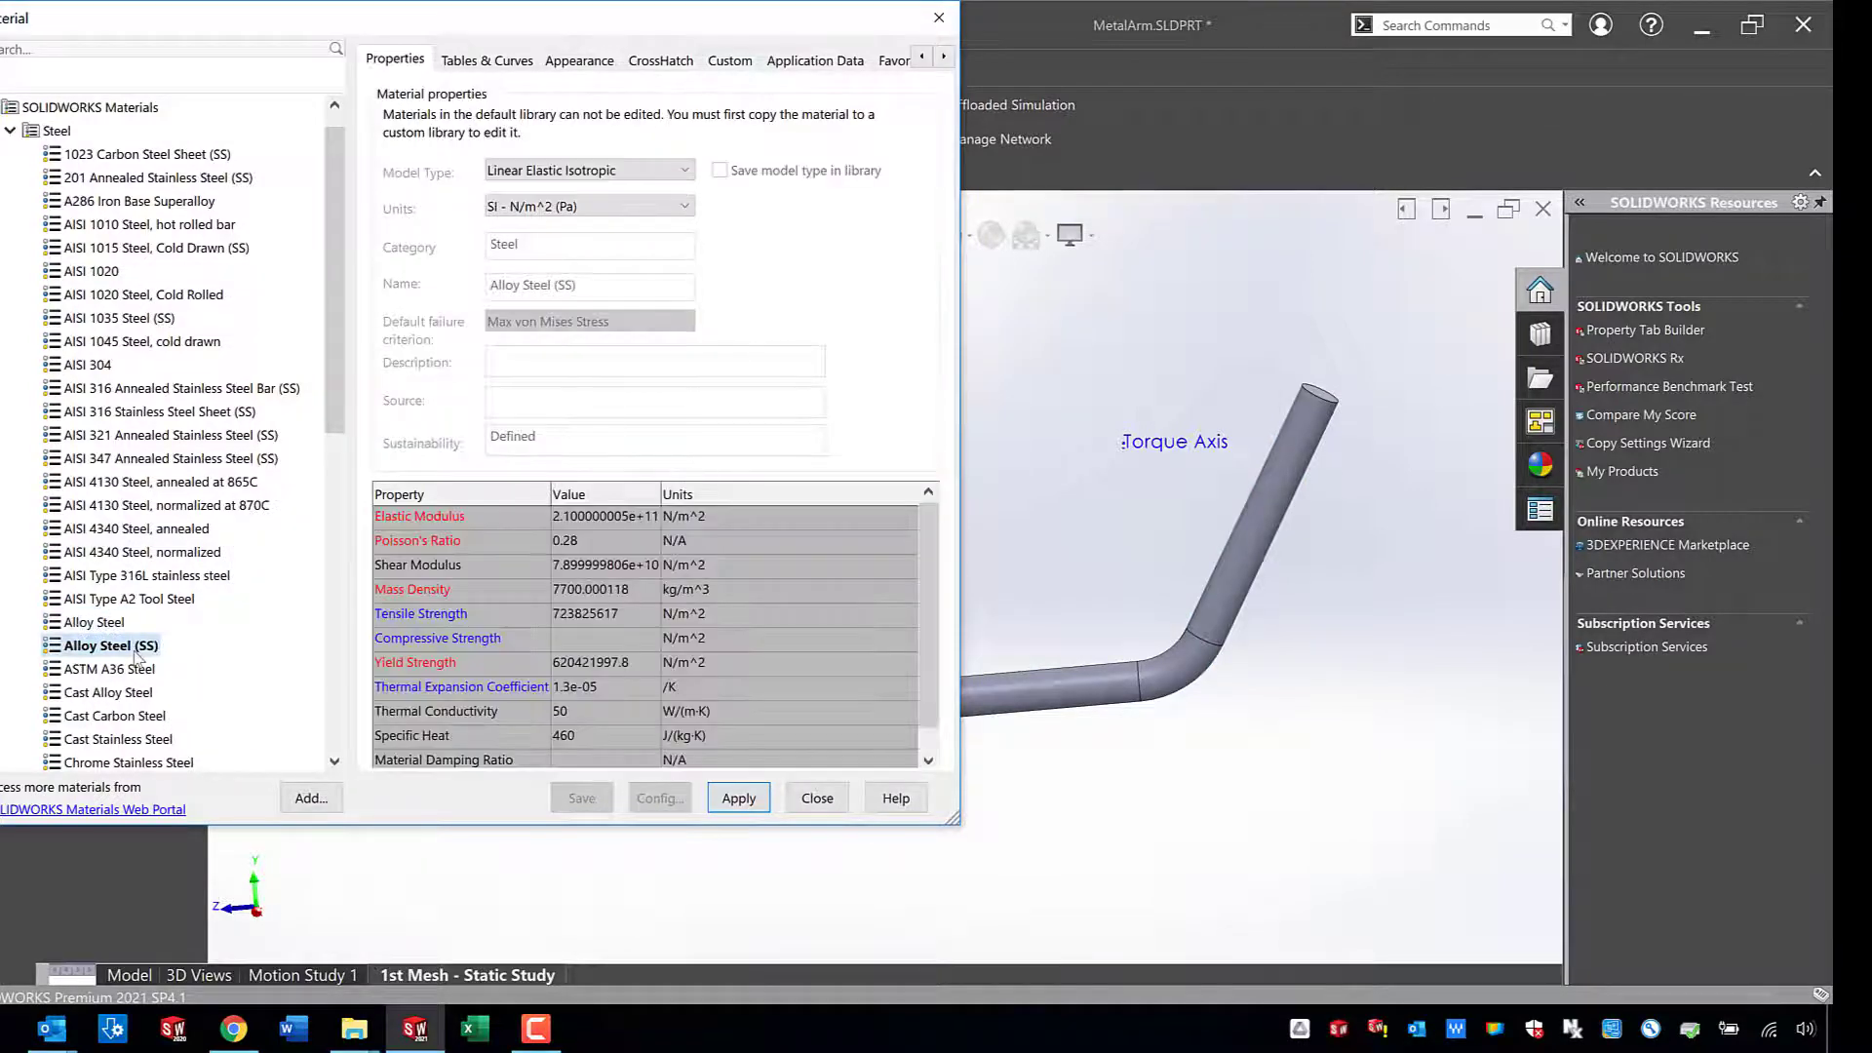
{"action": "left_click", "coordinate": [719, 801]}
Review Alloy Steel's tables and curves, then apply it to the arm.
{"action": "left_click", "coordinate": [489, 60]}
{"action": "left_click", "coordinate": [505, 136]}
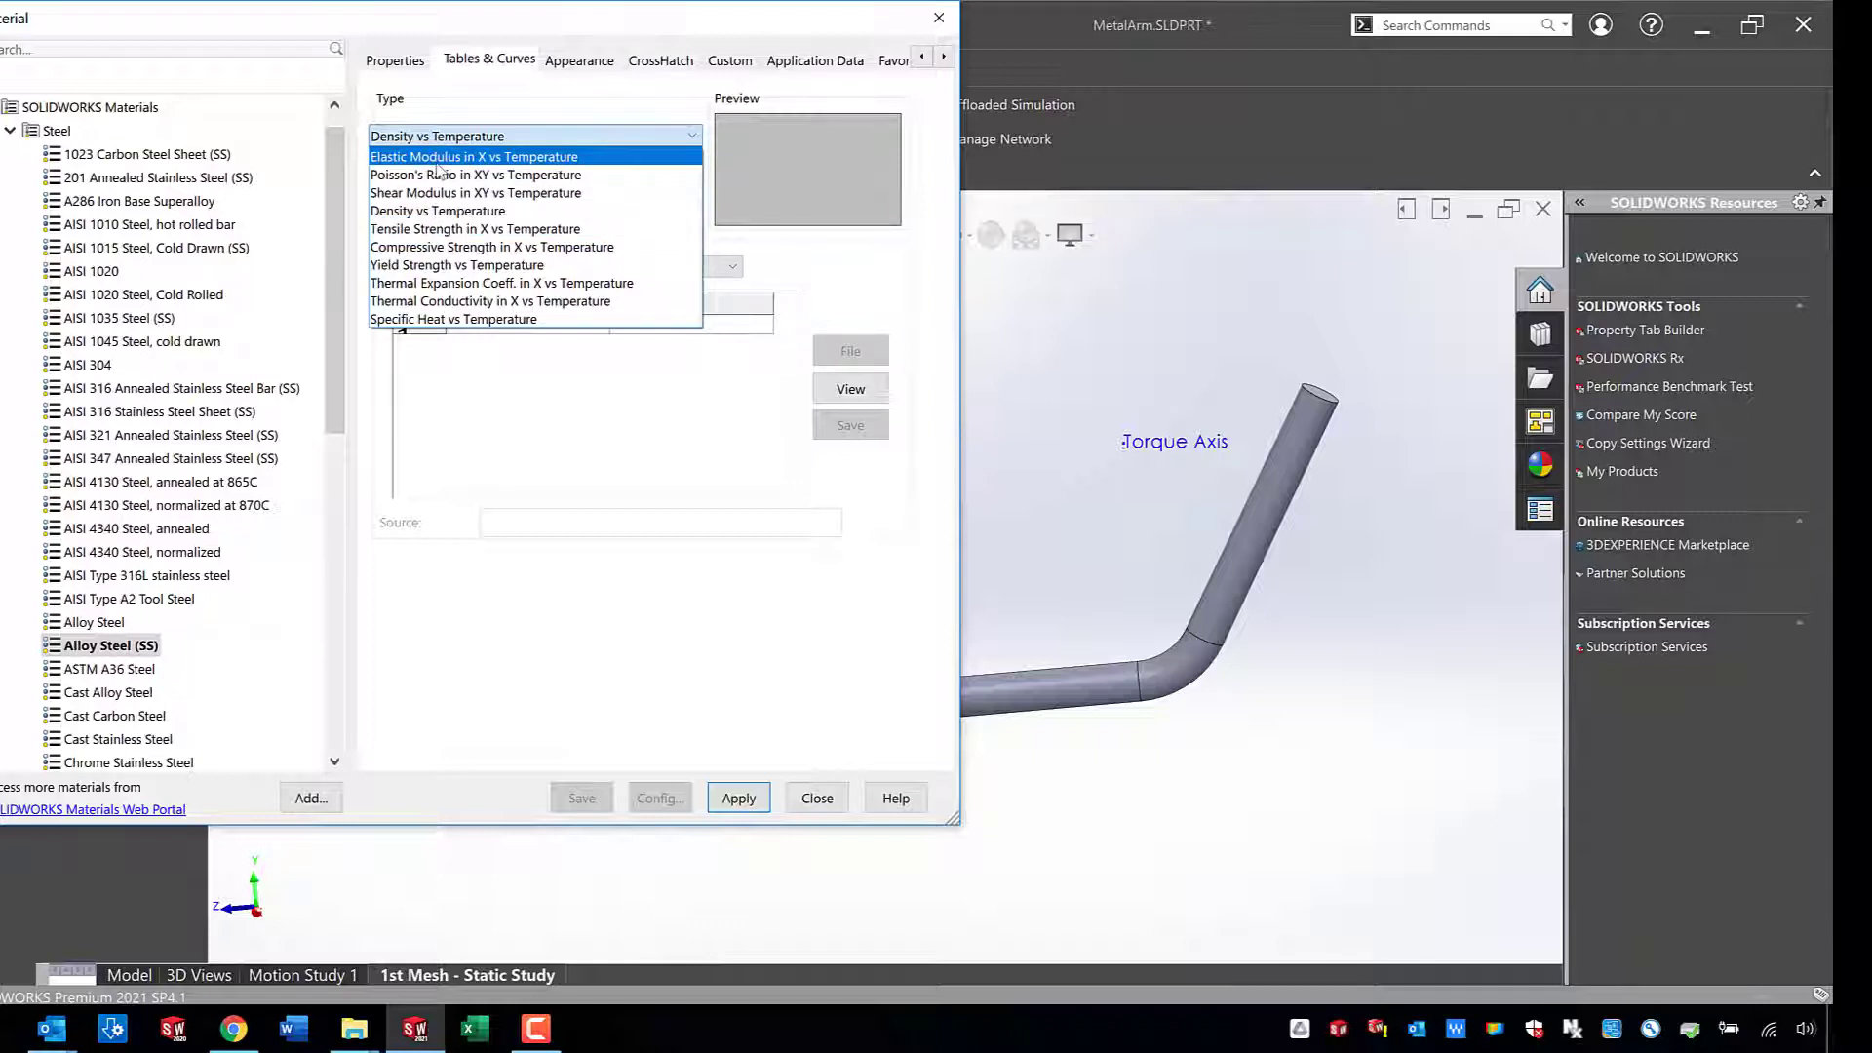
{"action": "key", "text": "Escape"}
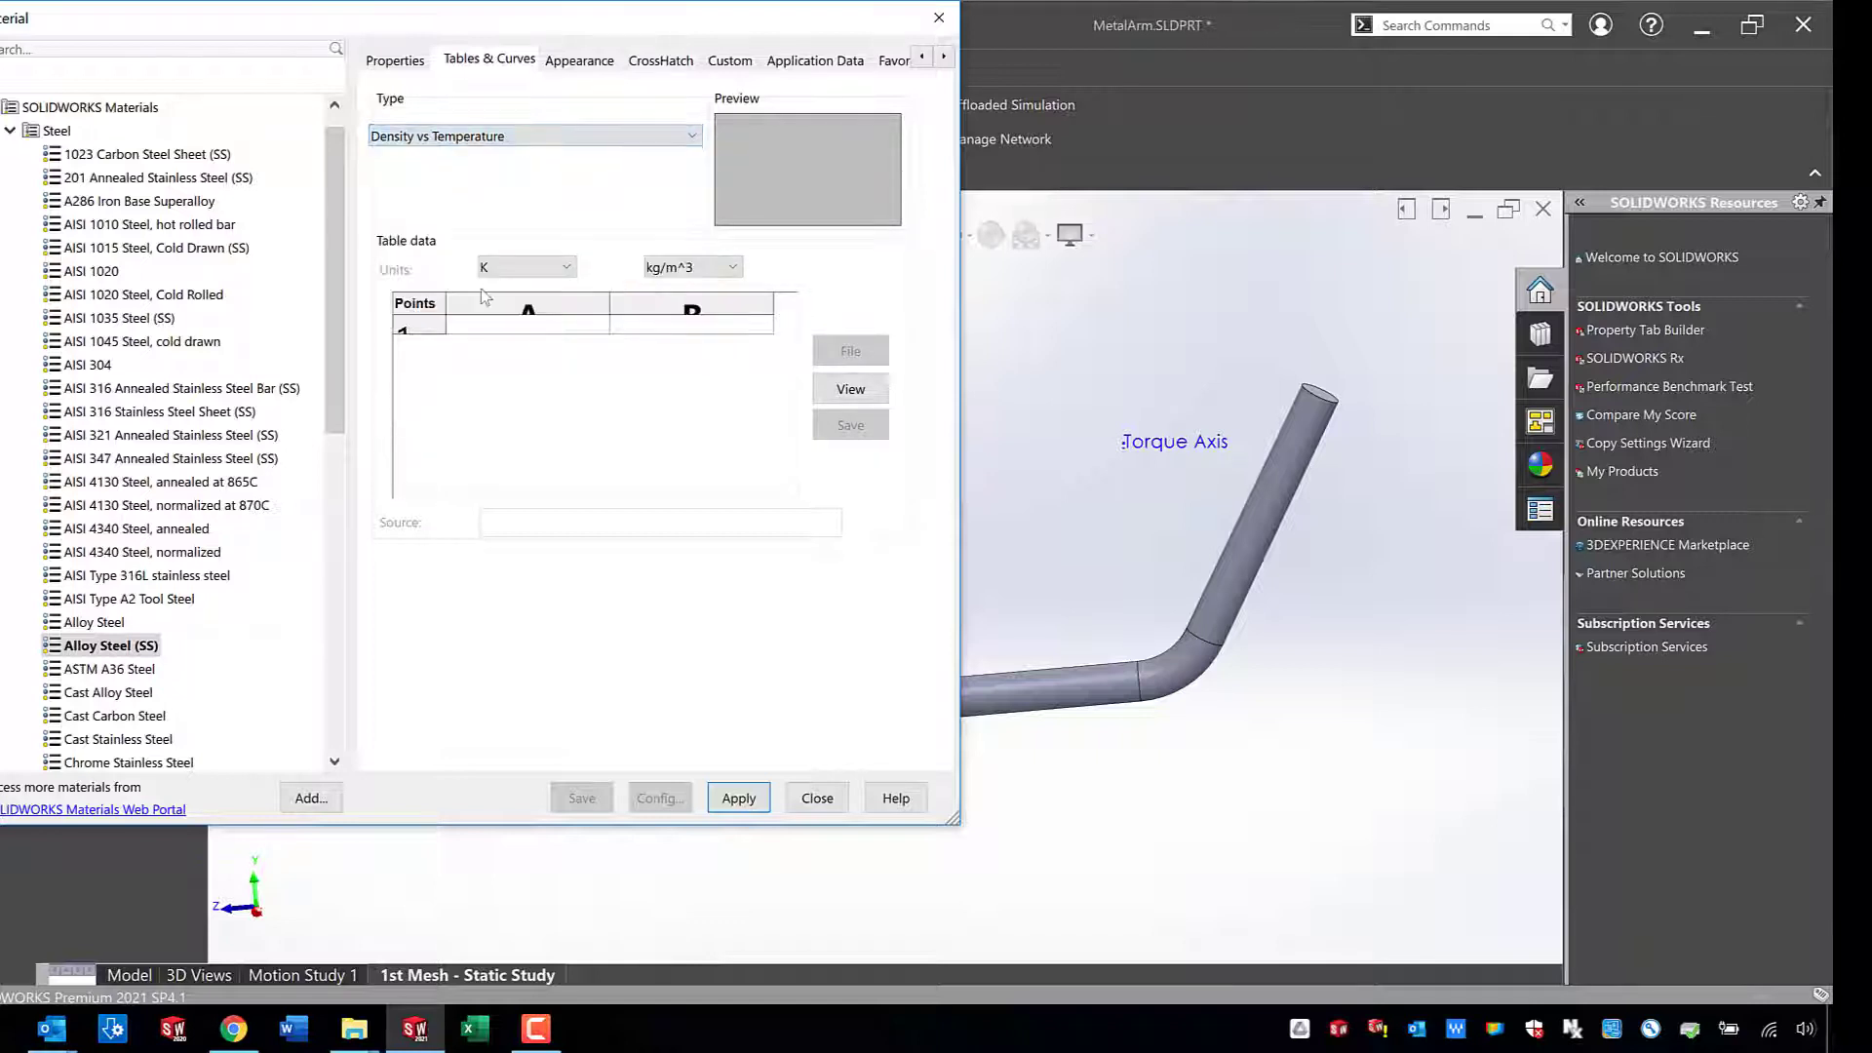
{"action": "left_click", "coordinate": [396, 62]}
{"action": "left_click", "coordinate": [524, 168]}
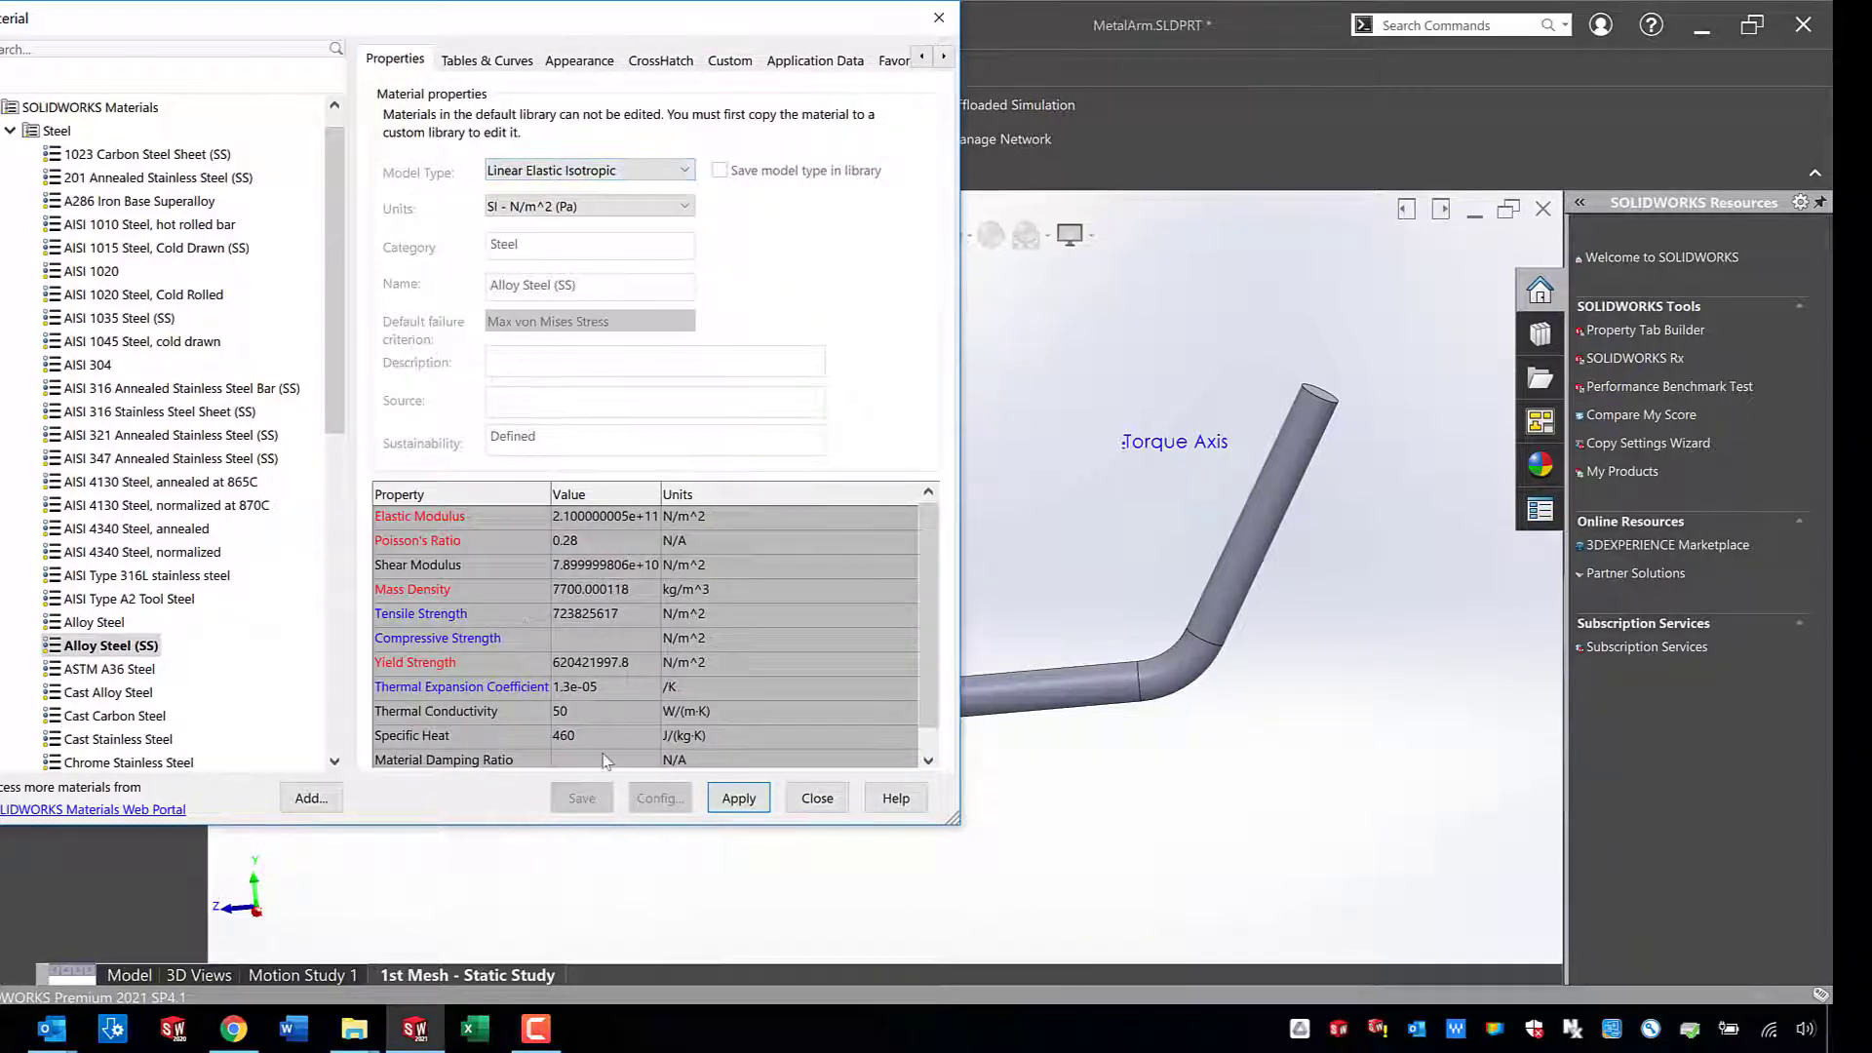
{"action": "left_click", "coordinate": [727, 802]}
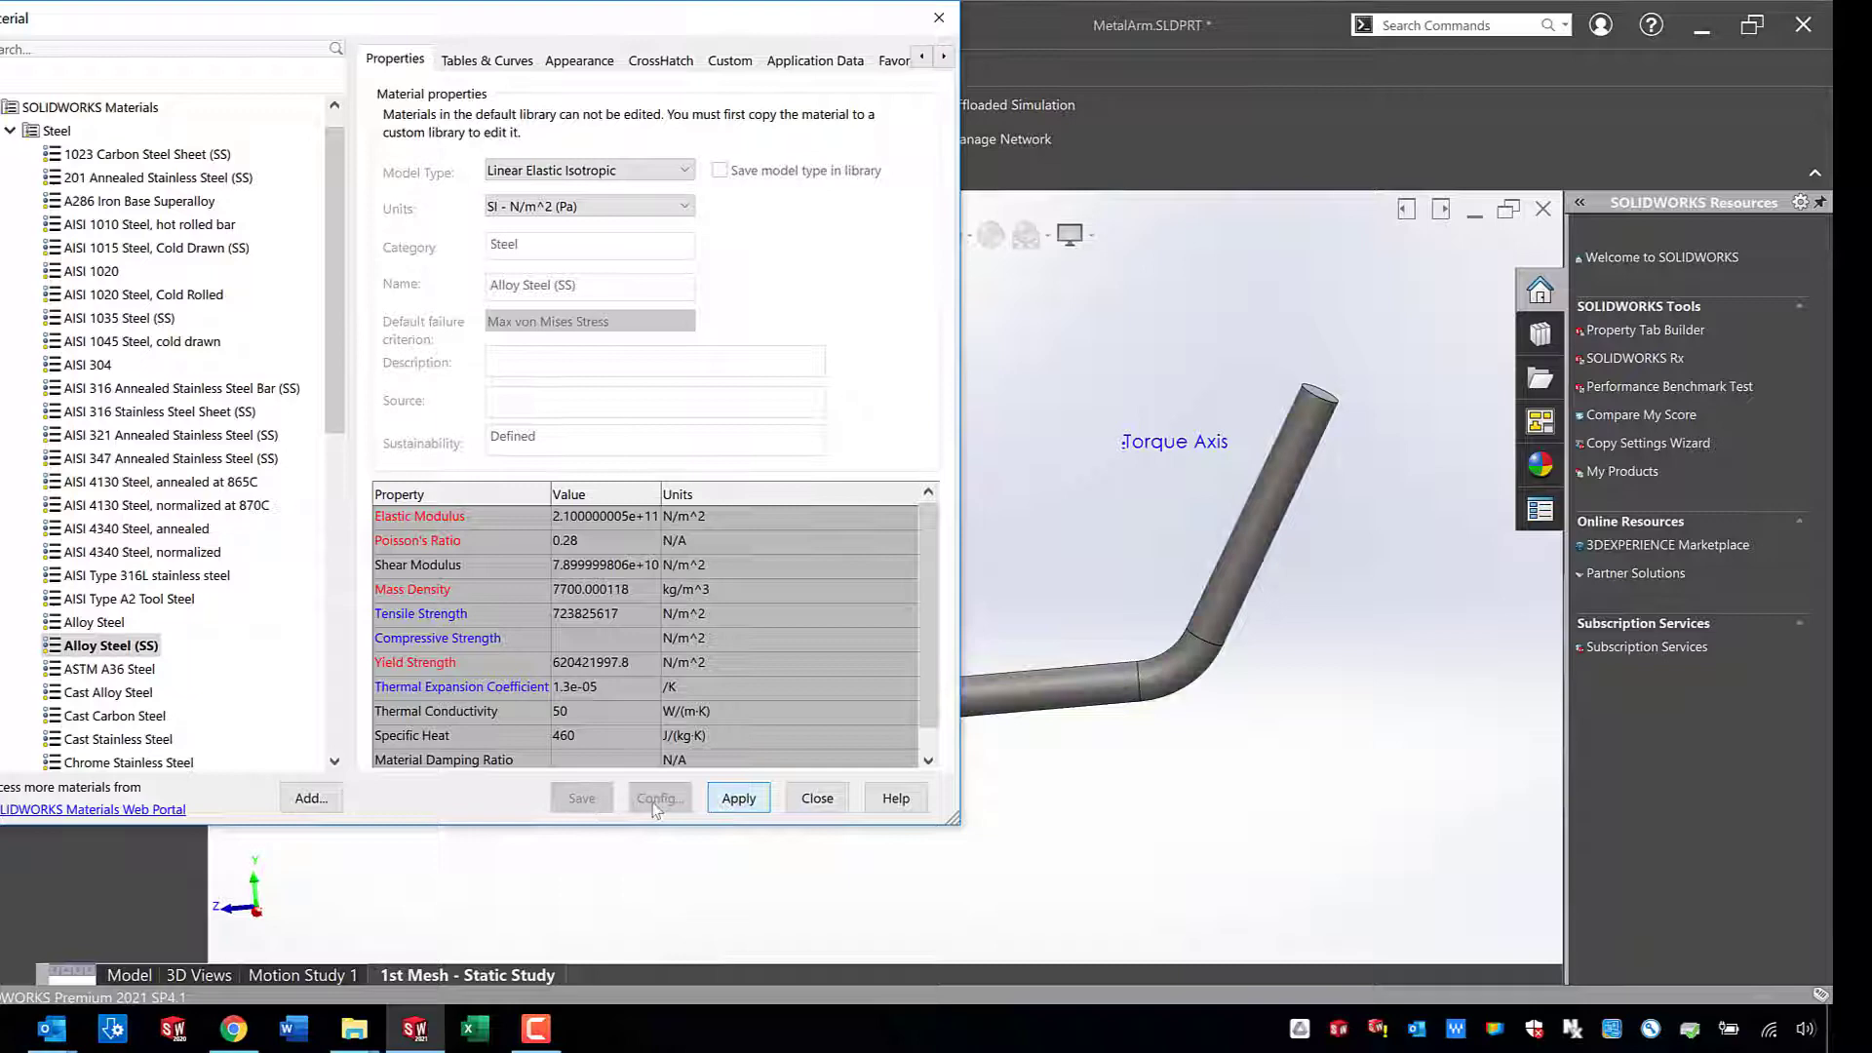
Close the material dialog and fix the hole face at the arm's flat end.
{"action": "left_click", "coordinate": [814, 799]}
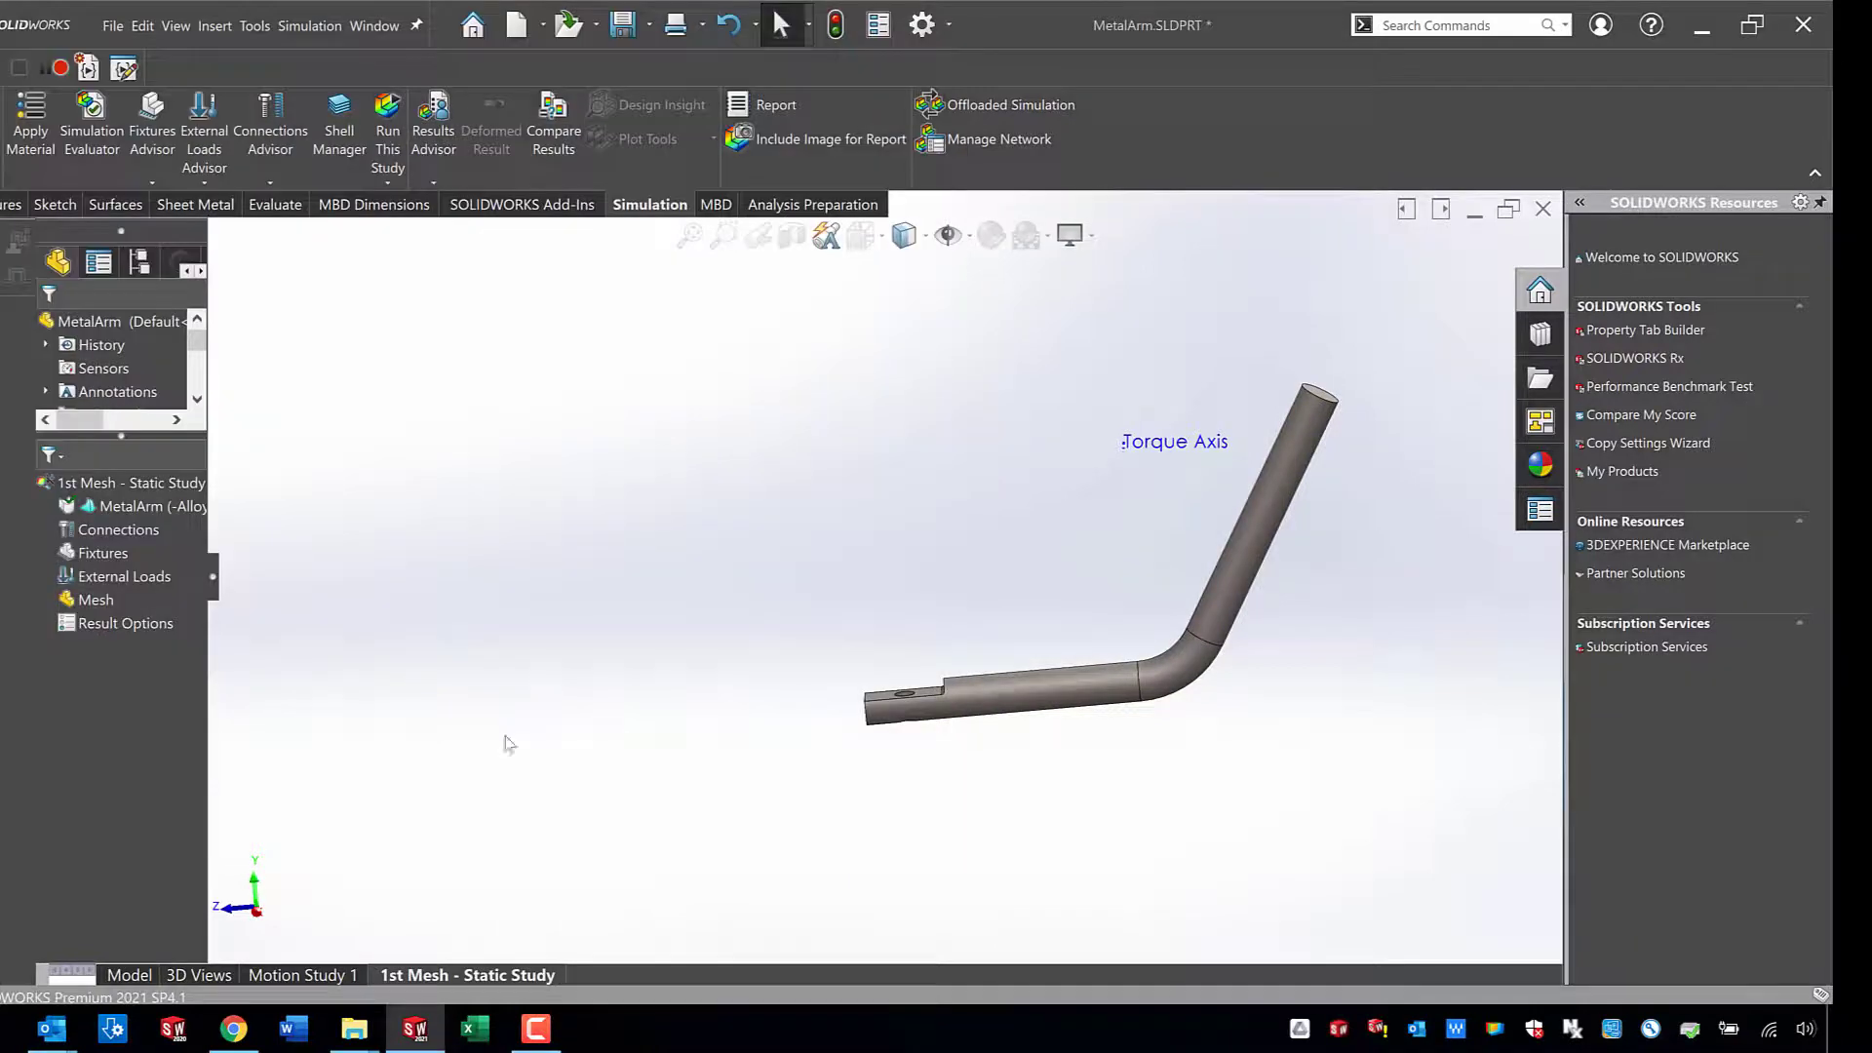
{"action": "right_click", "coordinate": [98, 555]}
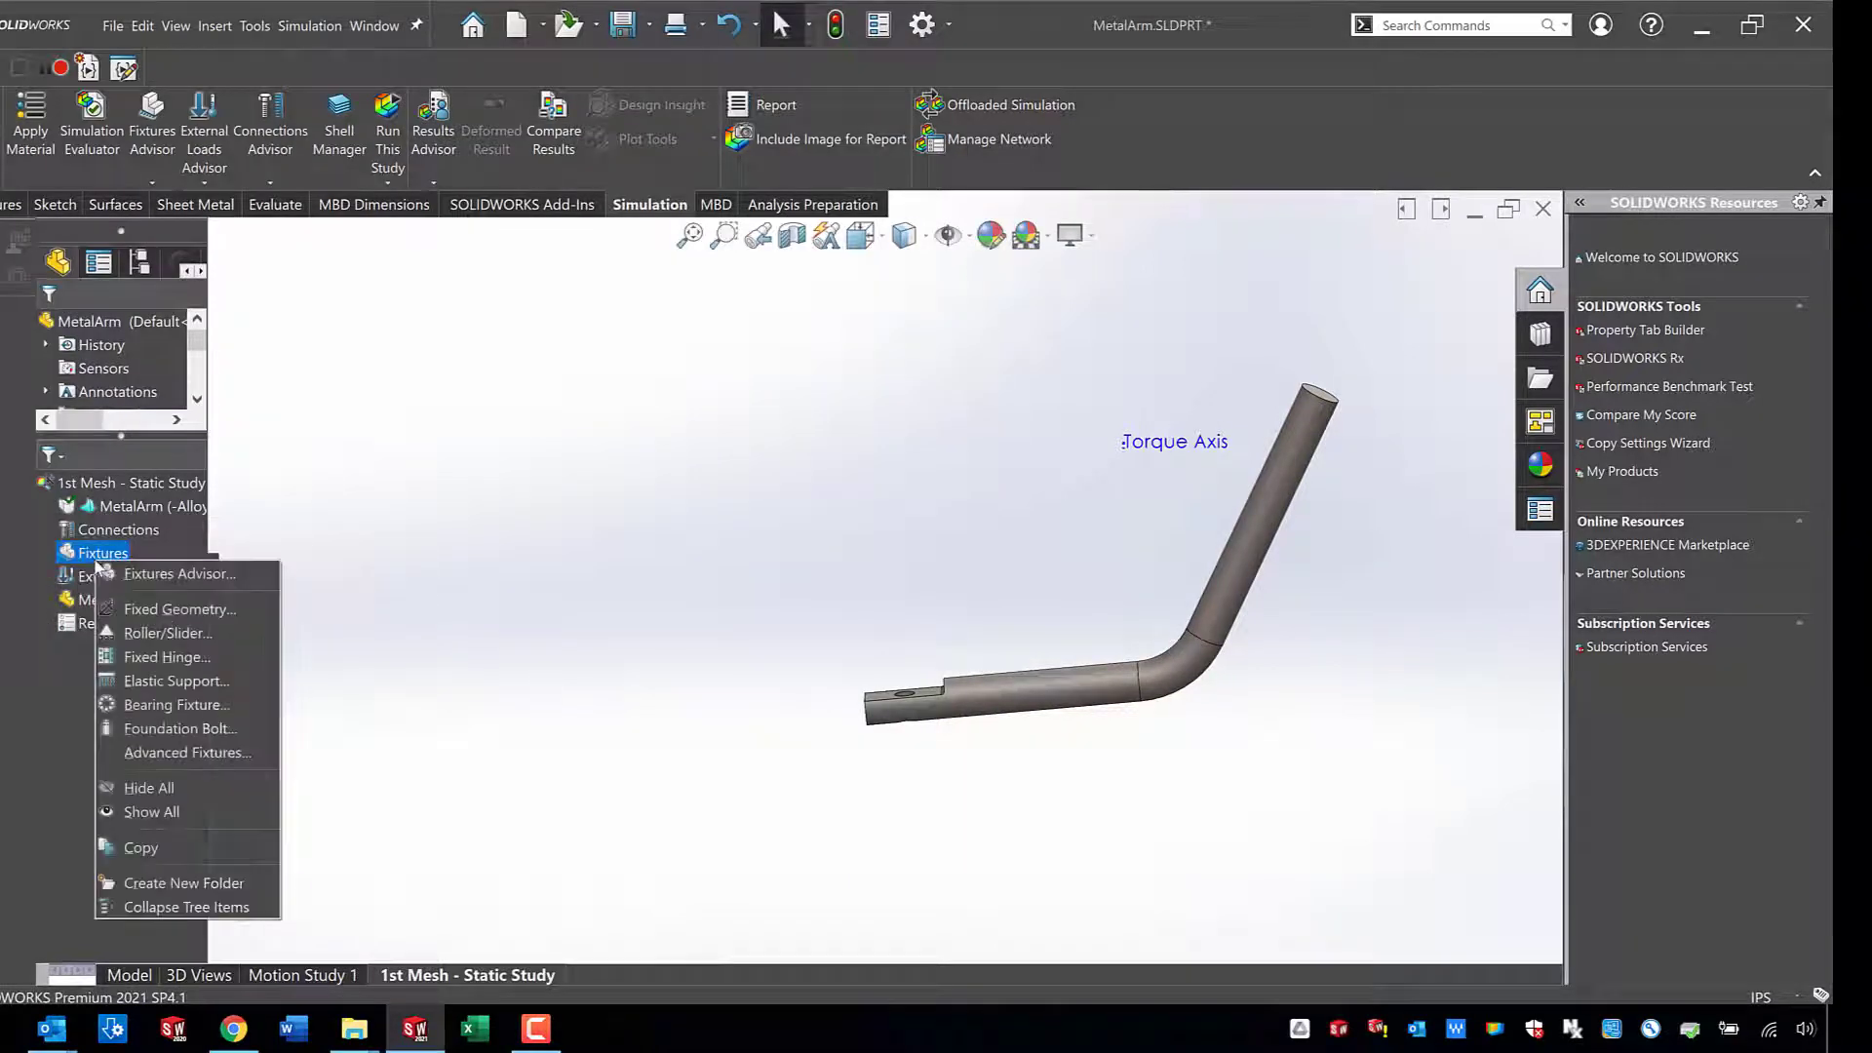
{"action": "left_click", "coordinate": [154, 612]}
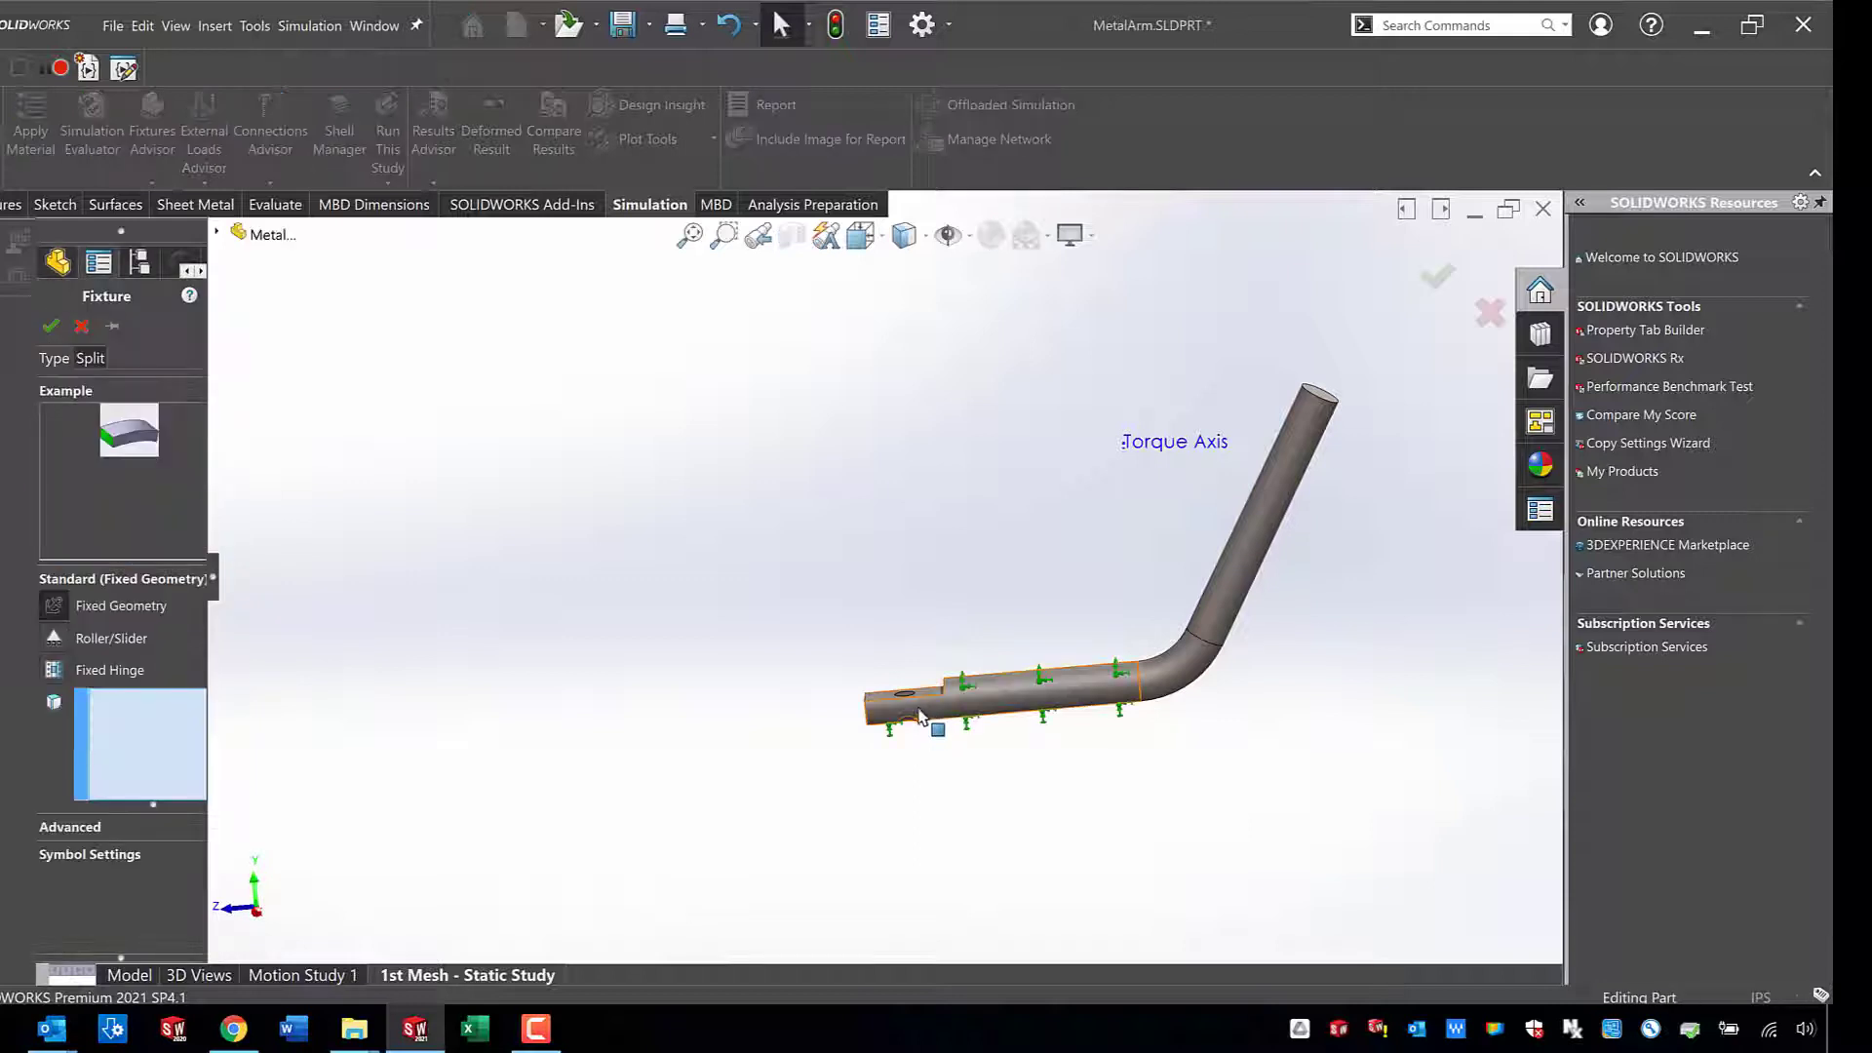
{"action": "scroll", "coordinate": [904, 621], "scroll_direction": "down", "scroll_amount": 5}
{"action": "scroll", "coordinate": [904, 621], "scroll_direction": "down", "scroll_amount": 2}
{"action": "left_click", "coordinate": [851, 579]}
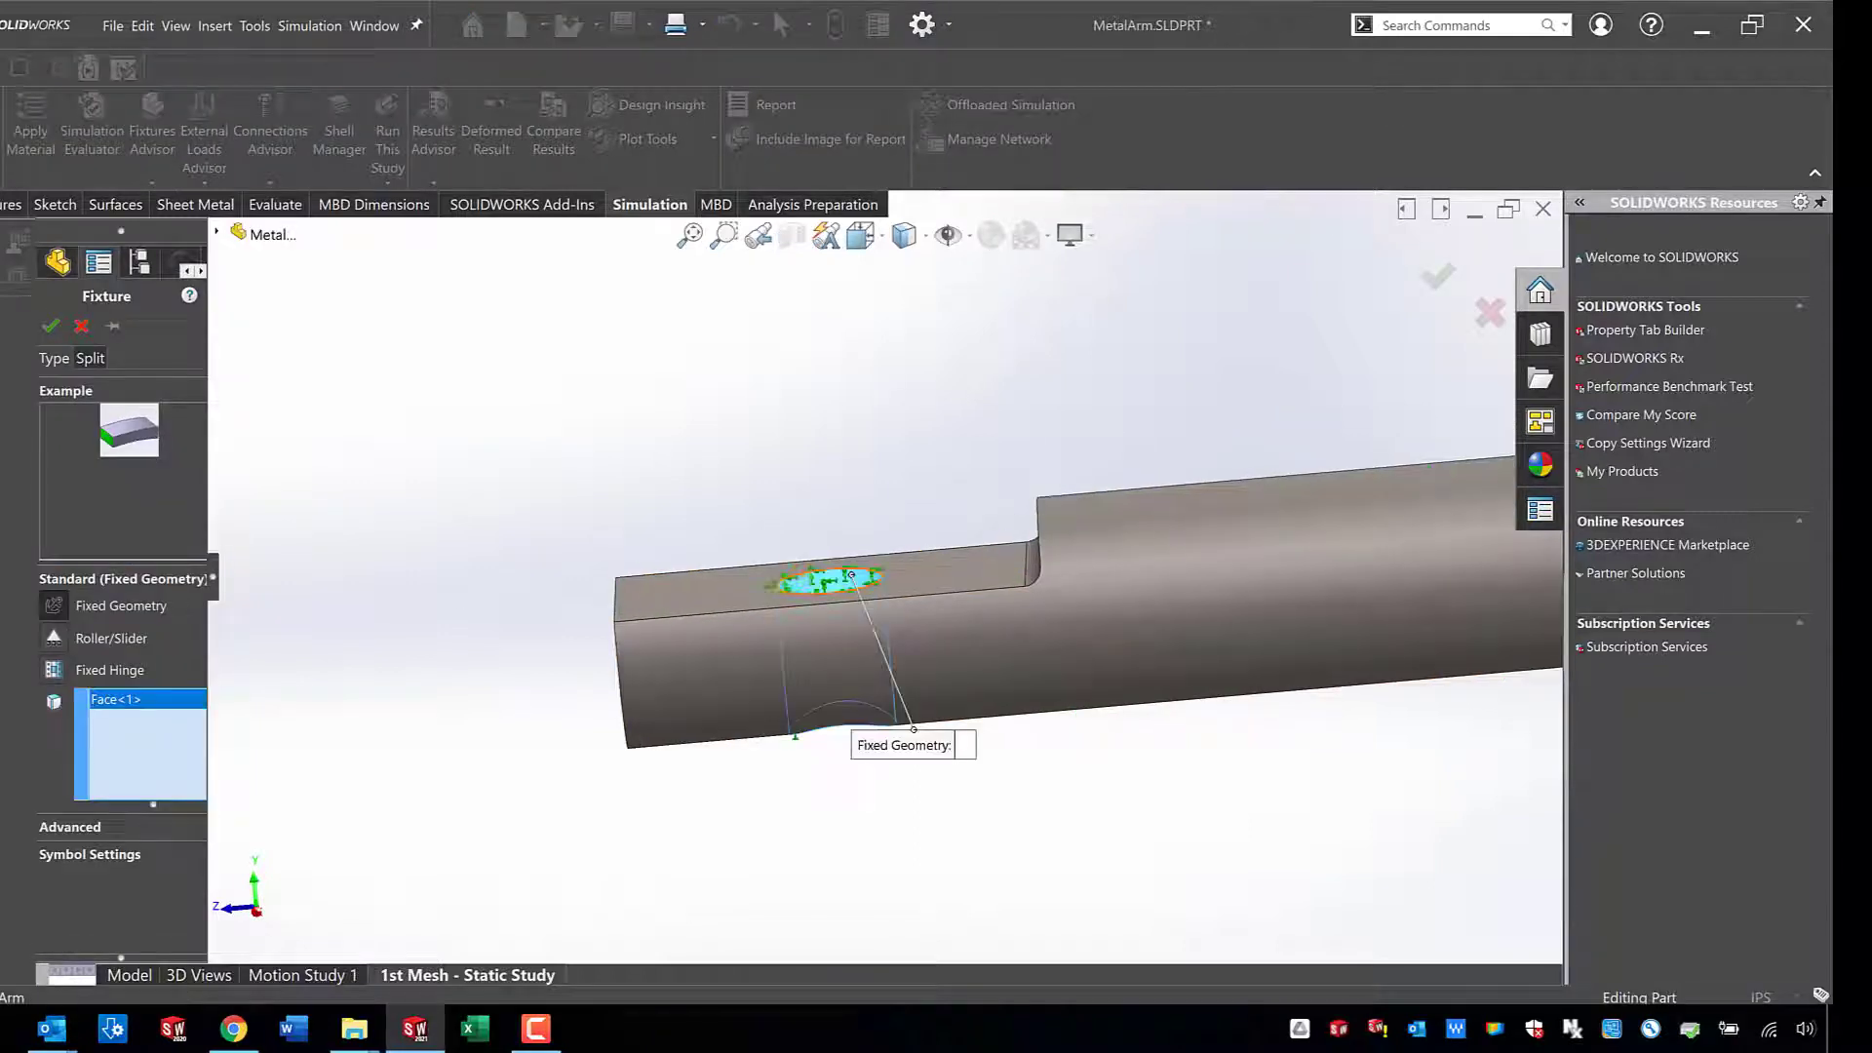
{"action": "left_click", "coordinate": [49, 327]}
{"action": "scroll", "coordinate": [659, 519], "scroll_direction": "up", "scroll_amount": 3}
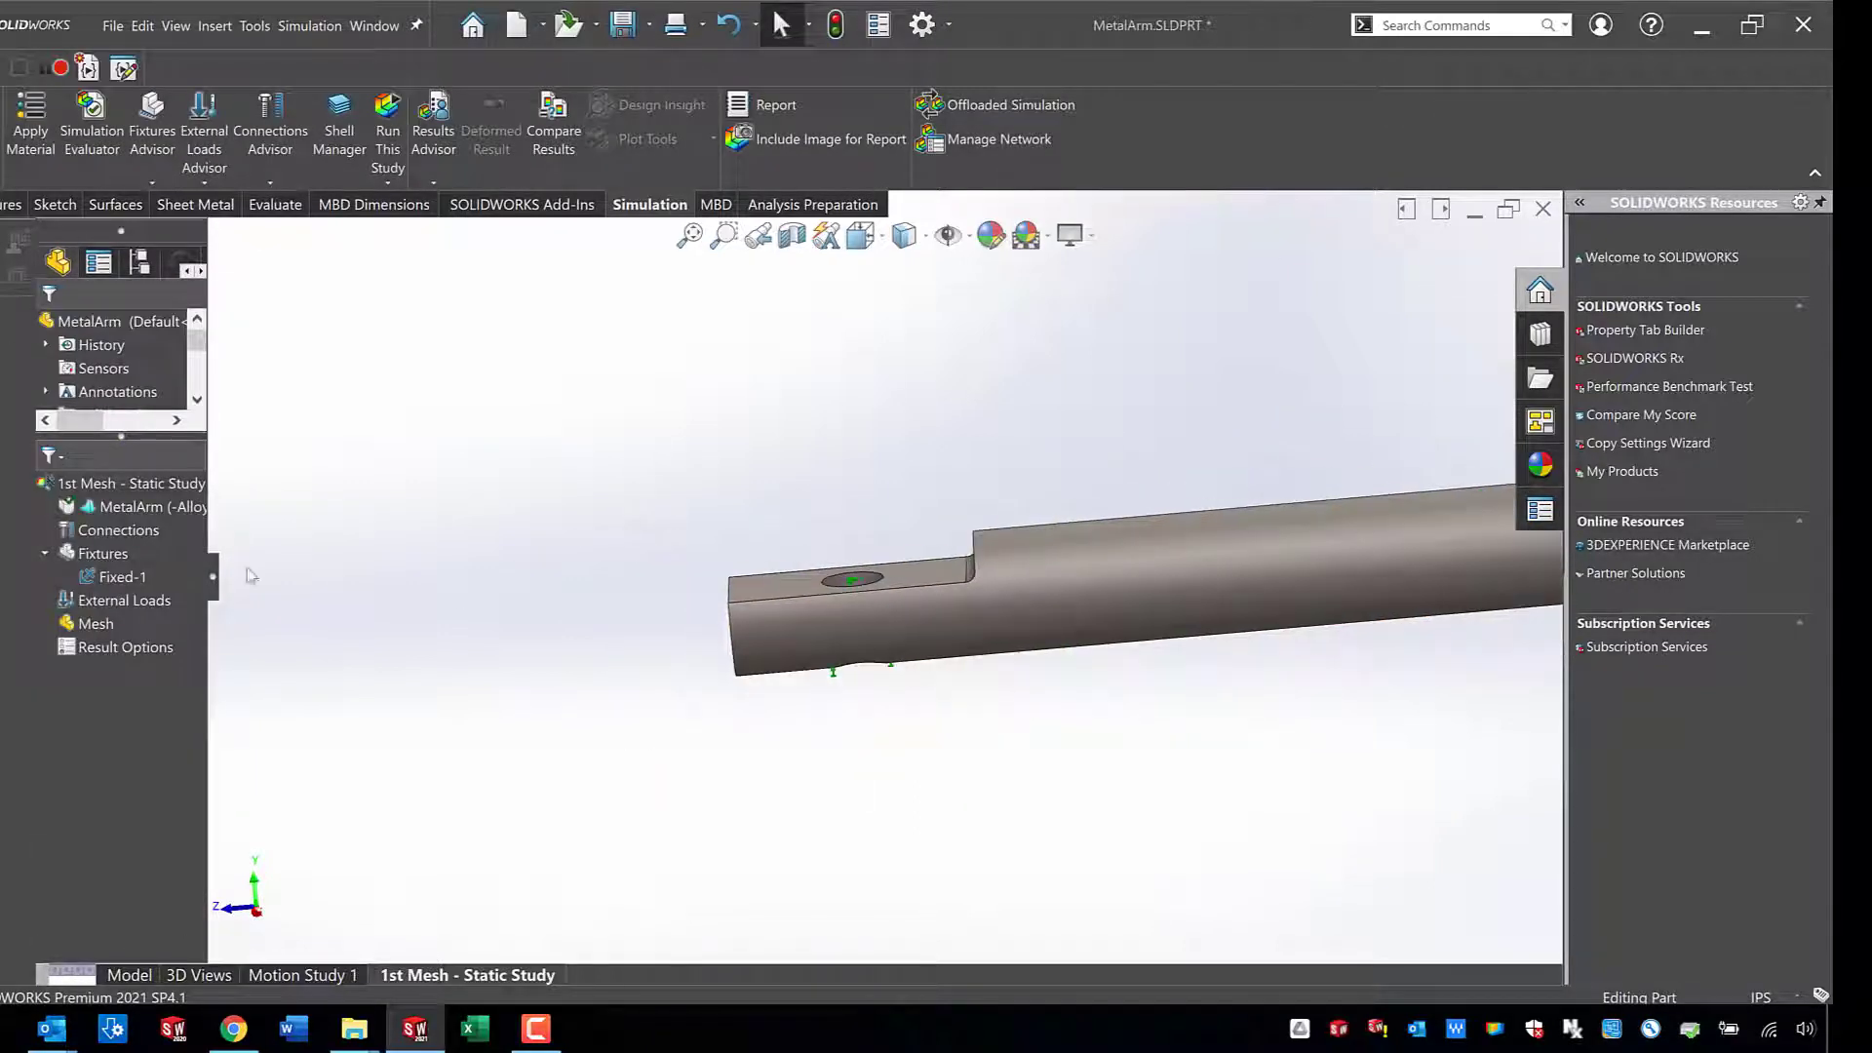
Add a prescribed displacement on the arm's round-end edge, referenced to the Torque Axis.
{"action": "right_click", "coordinate": [103, 601]}
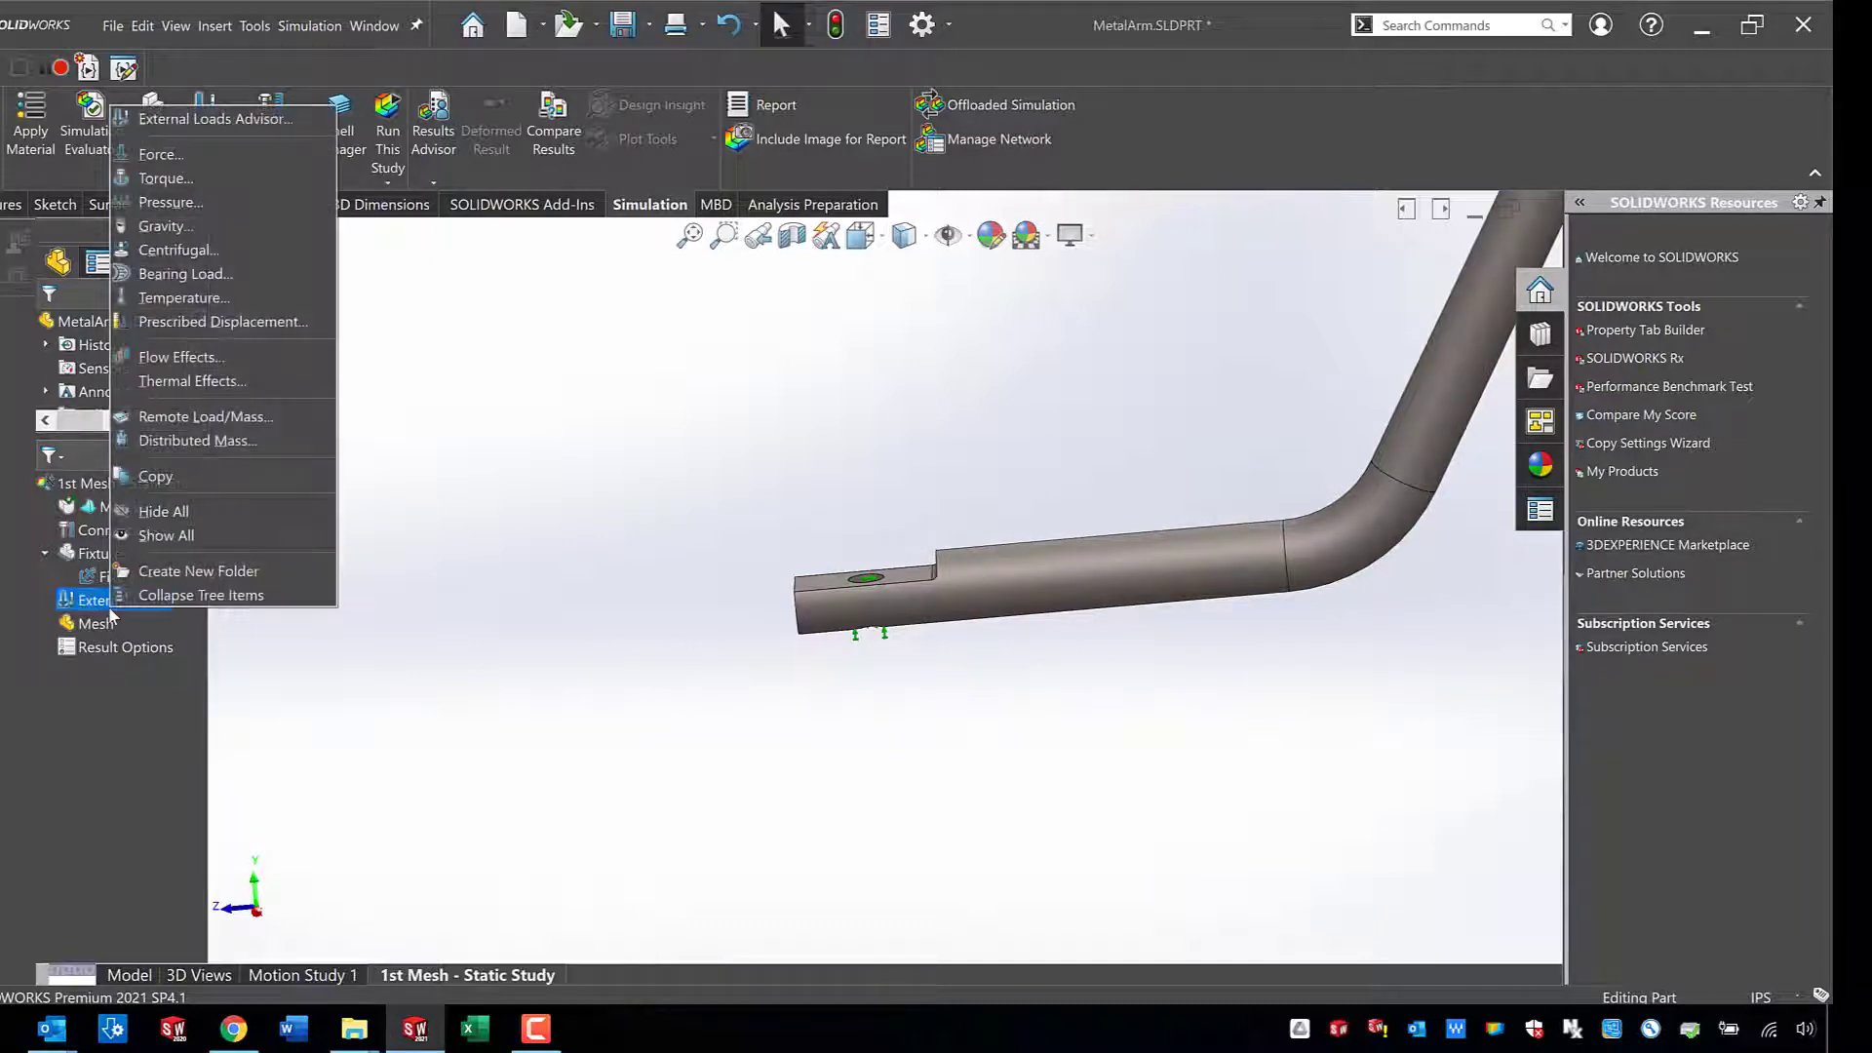
{"action": "left_click", "coordinate": [220, 320]}
{"action": "scroll", "coordinate": [1220, 573], "scroll_direction": "up", "scroll_amount": 3}
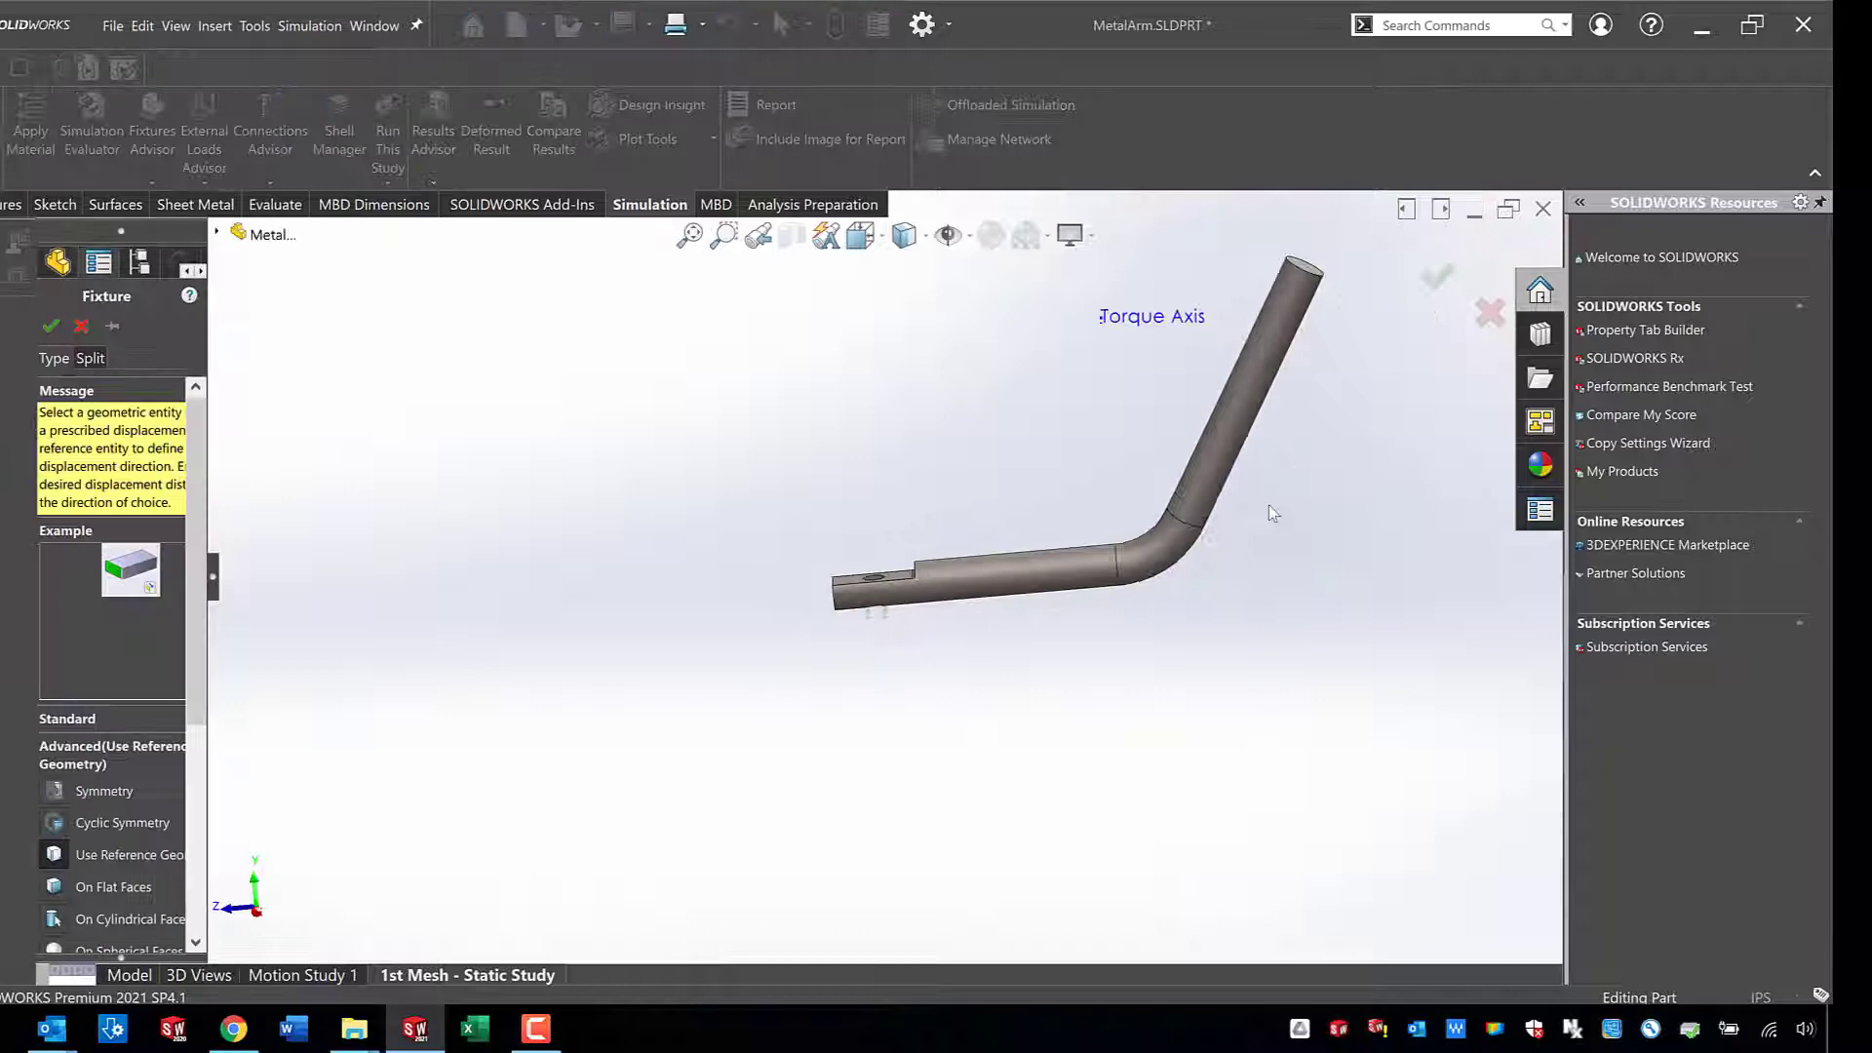
{"action": "scroll", "coordinate": [743, 566], "scroll_direction": "down", "scroll_amount": 5}
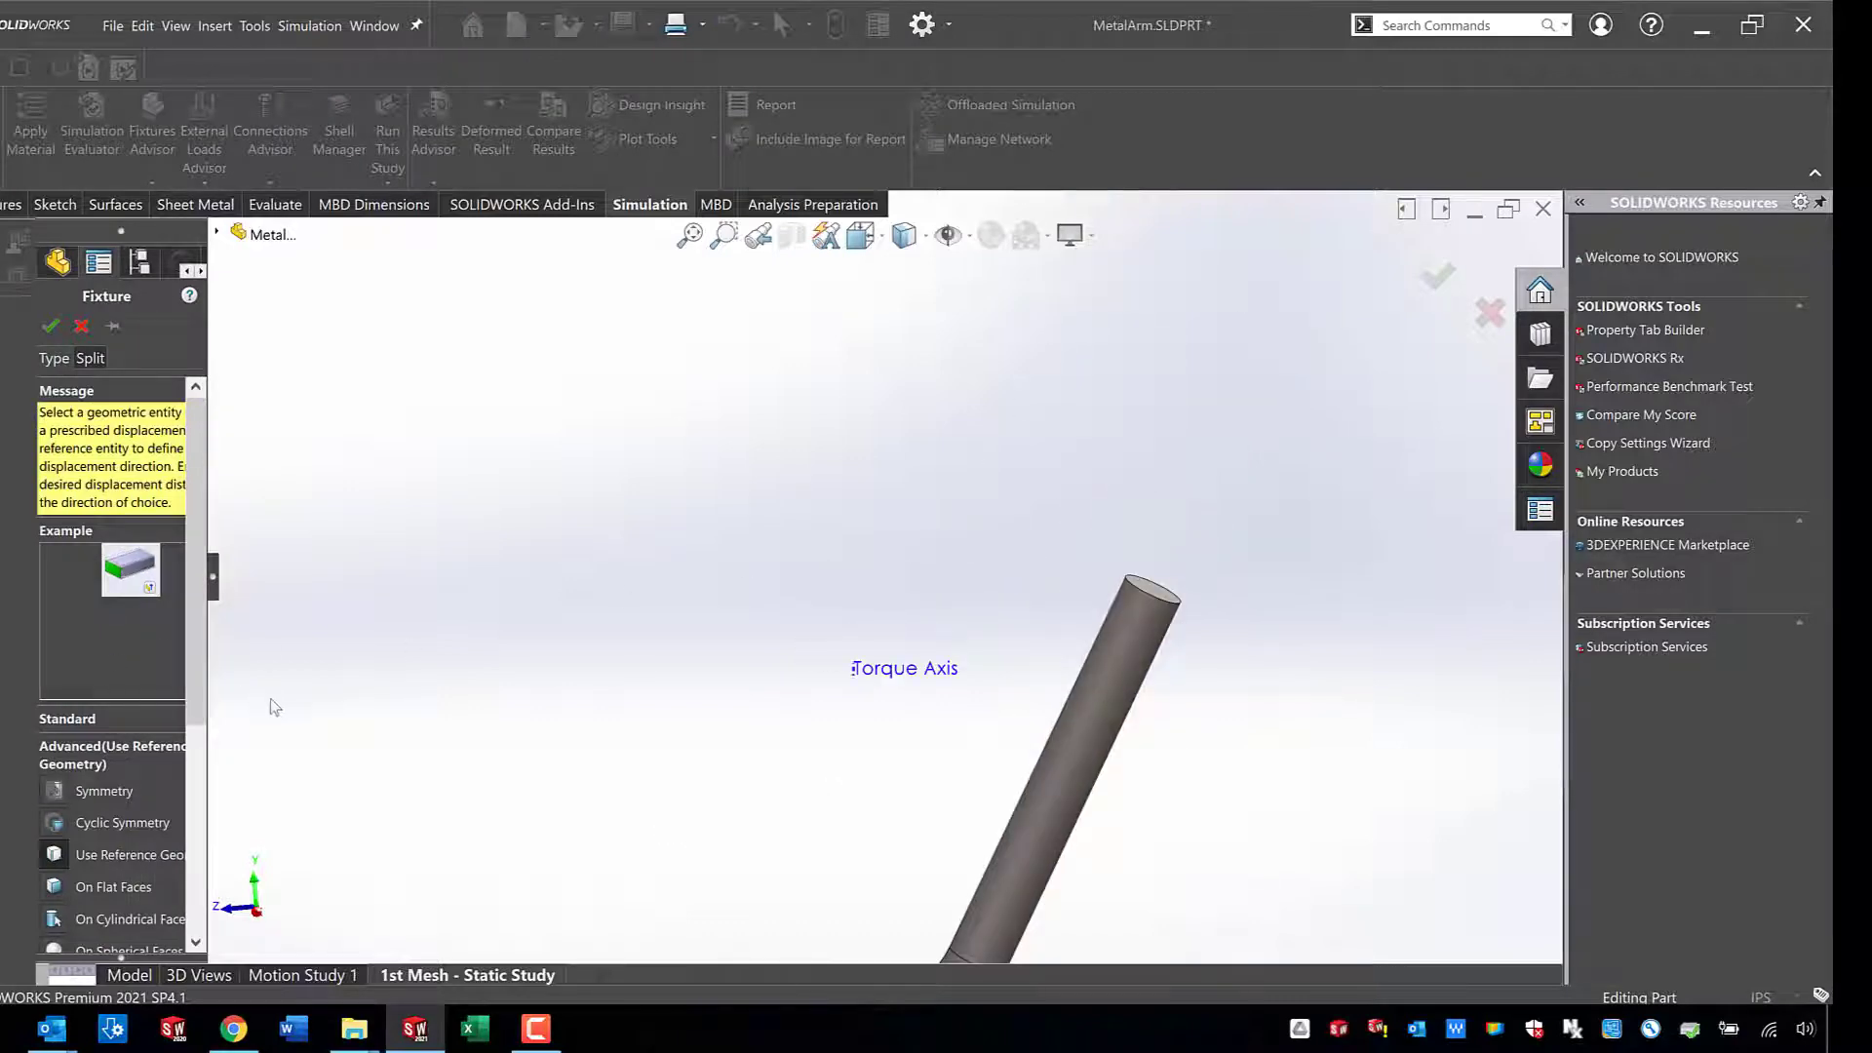
{"action": "scroll", "coordinate": [1219, 542], "scroll_direction": "up", "scroll_amount": 2}
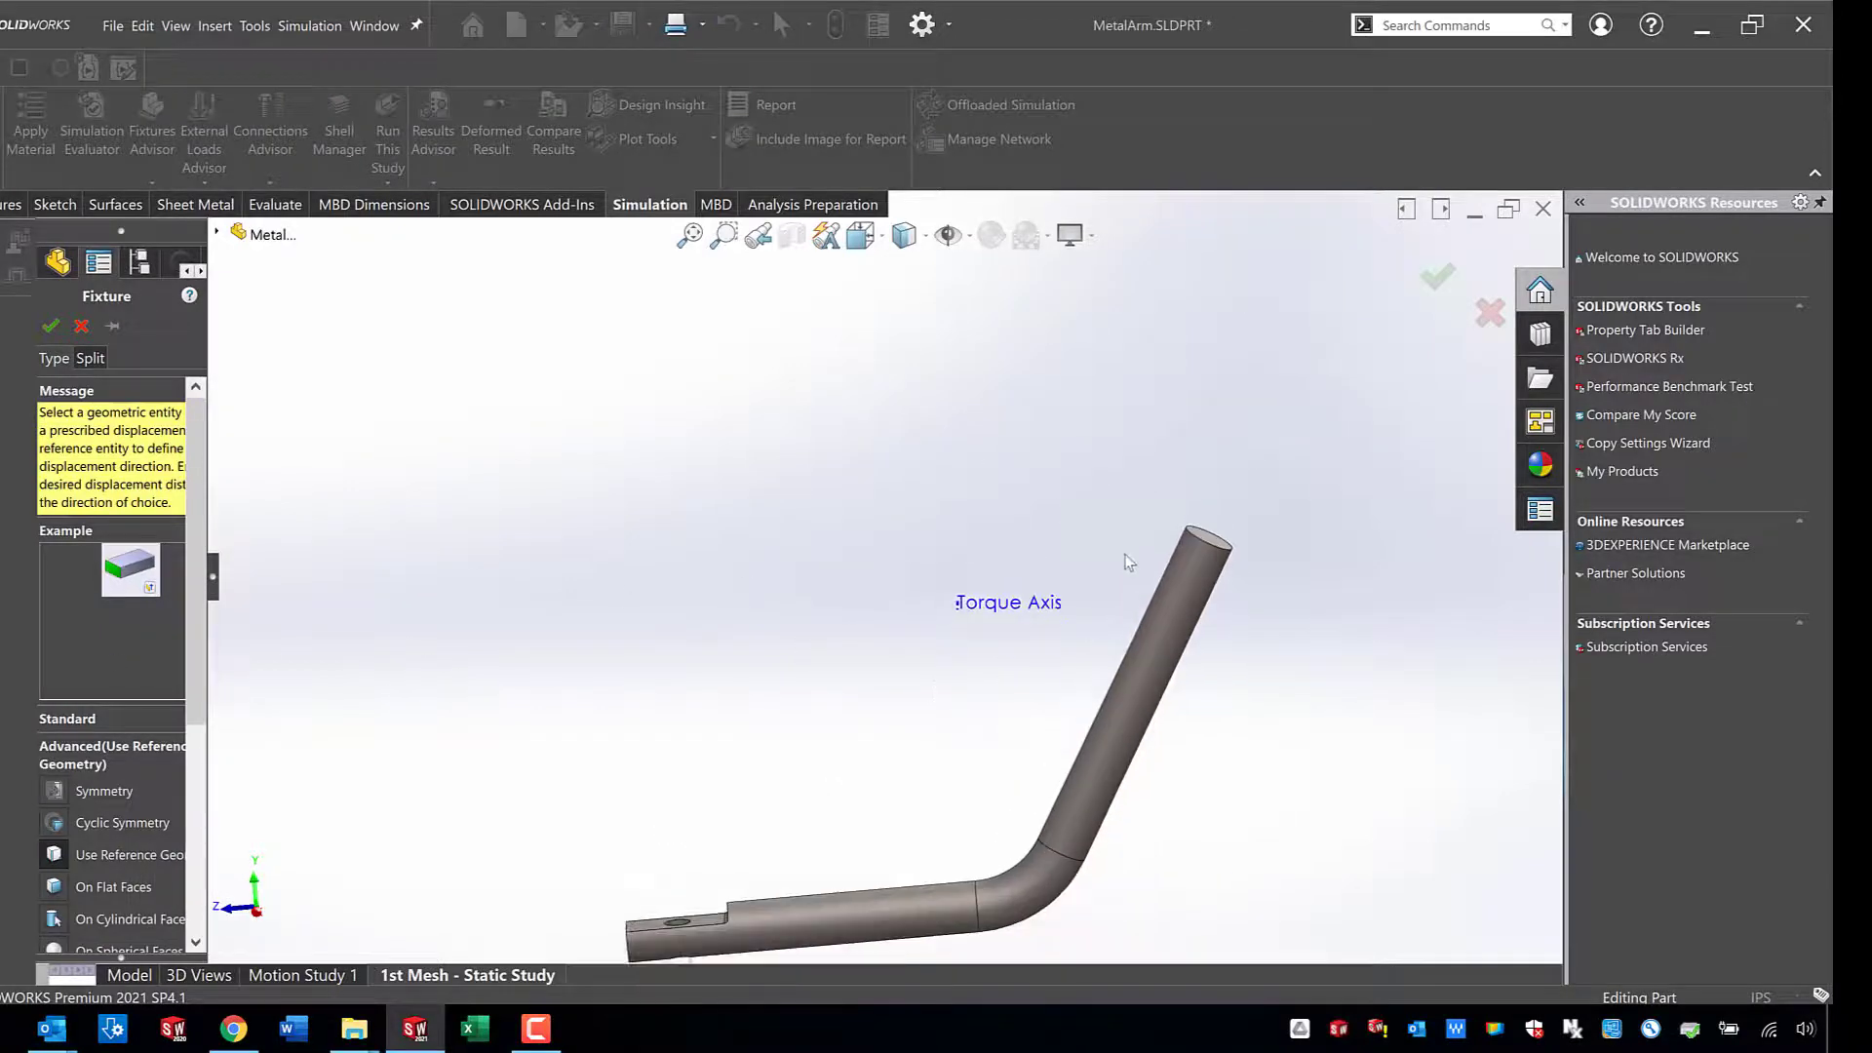
{"action": "left_click", "coordinate": [1218, 542]}
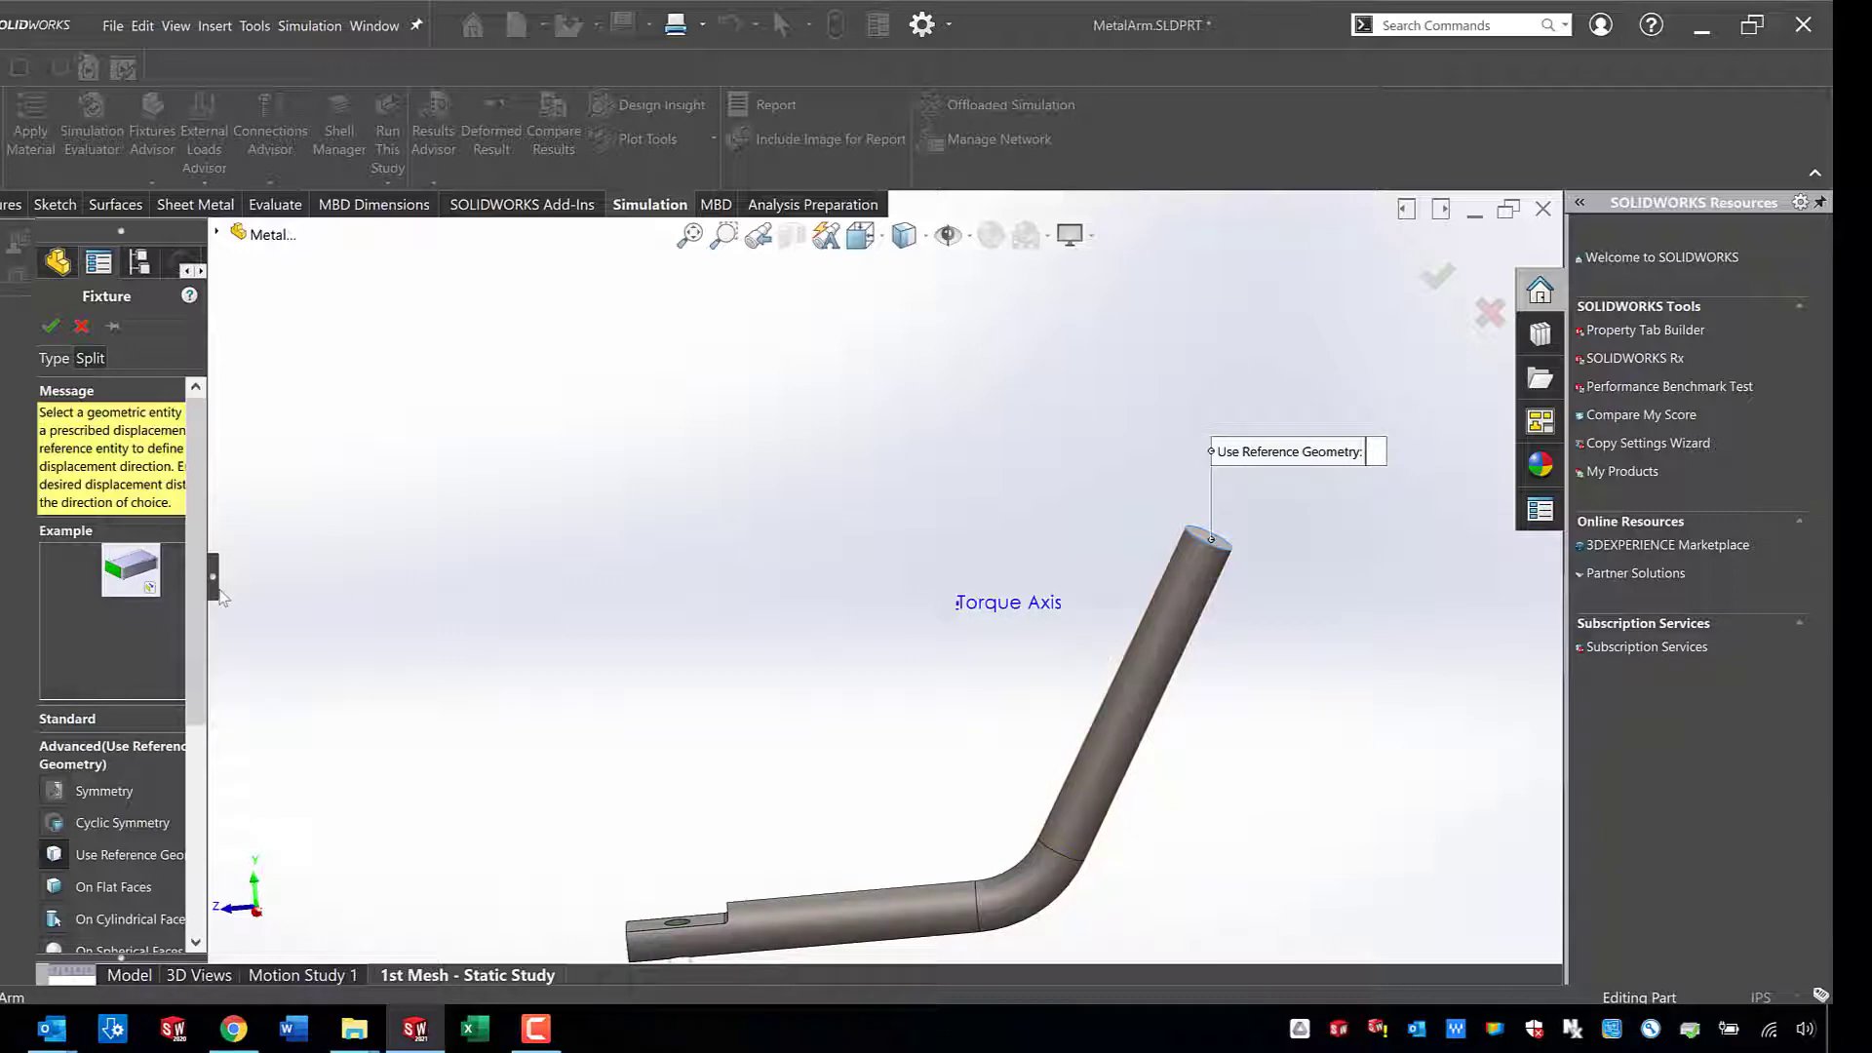
{"action": "scroll", "coordinate": [177, 895], "scroll_direction": "down", "scroll_amount": 5}
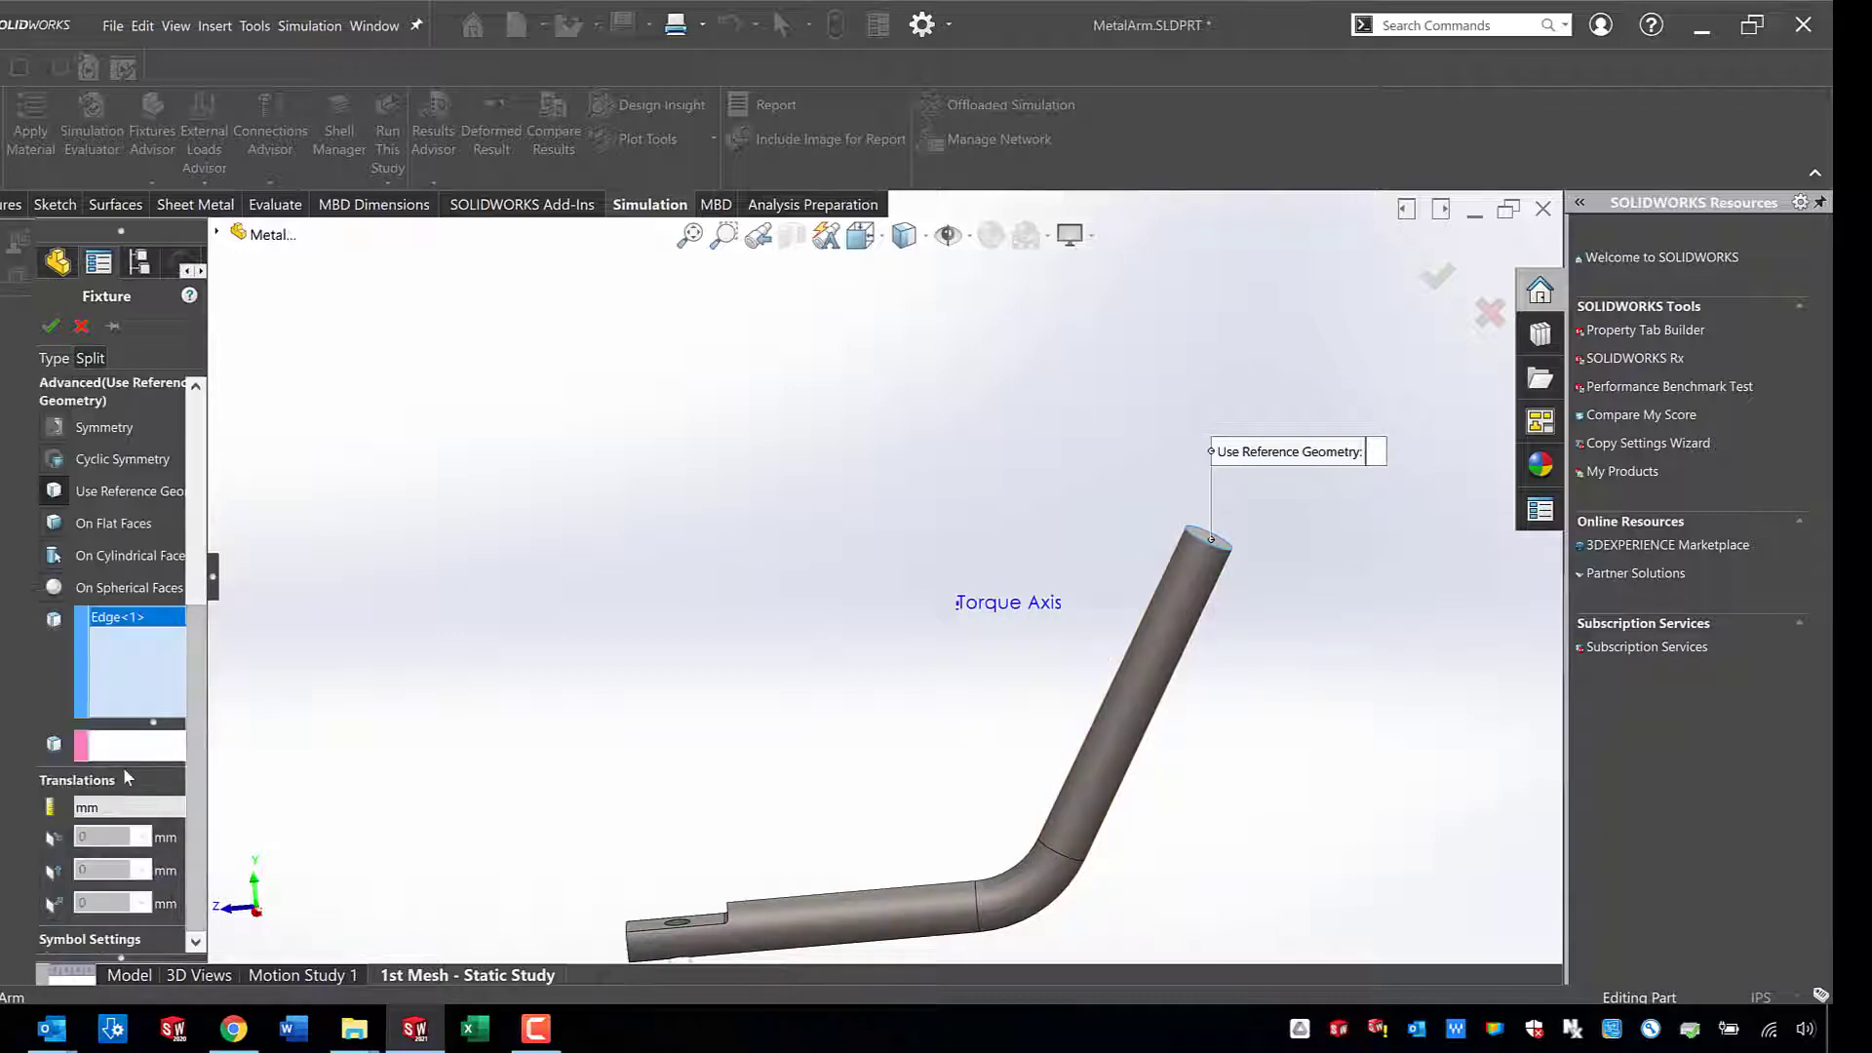
{"action": "left_click", "coordinate": [155, 746]}
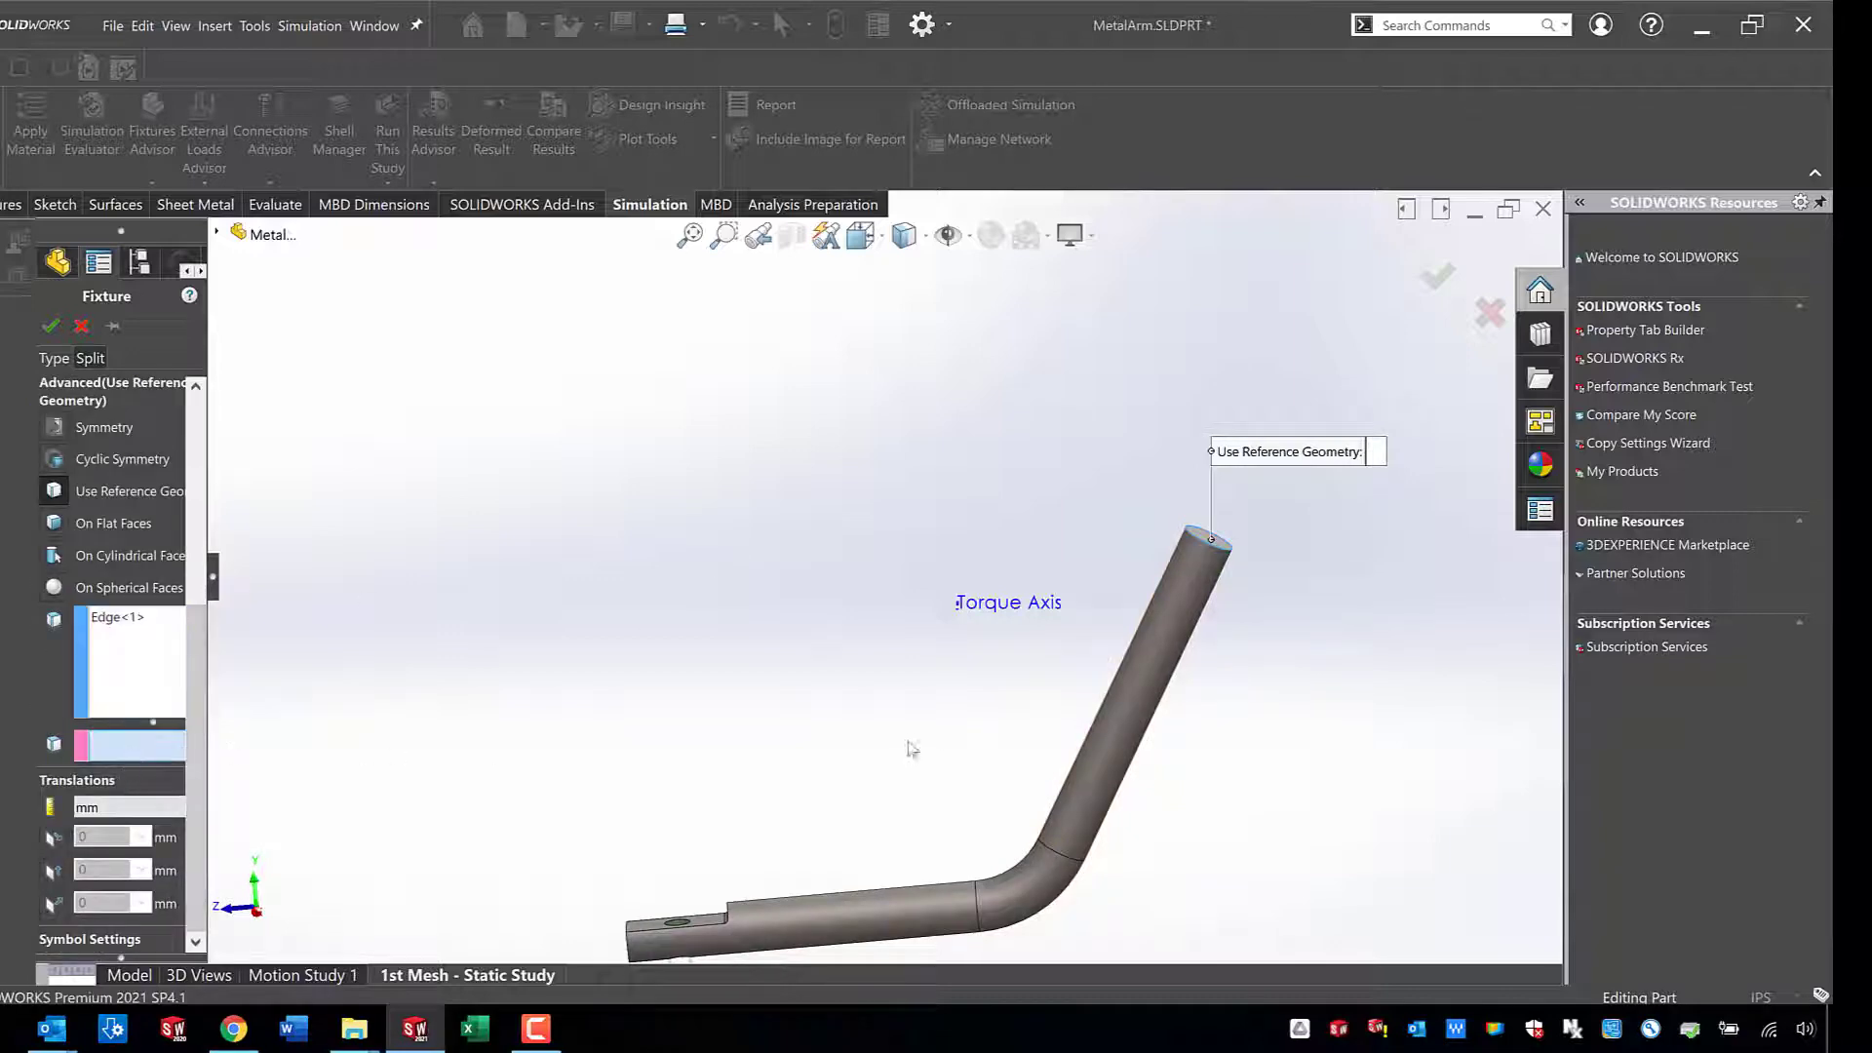
{"action": "left_click", "coordinate": [960, 615]}
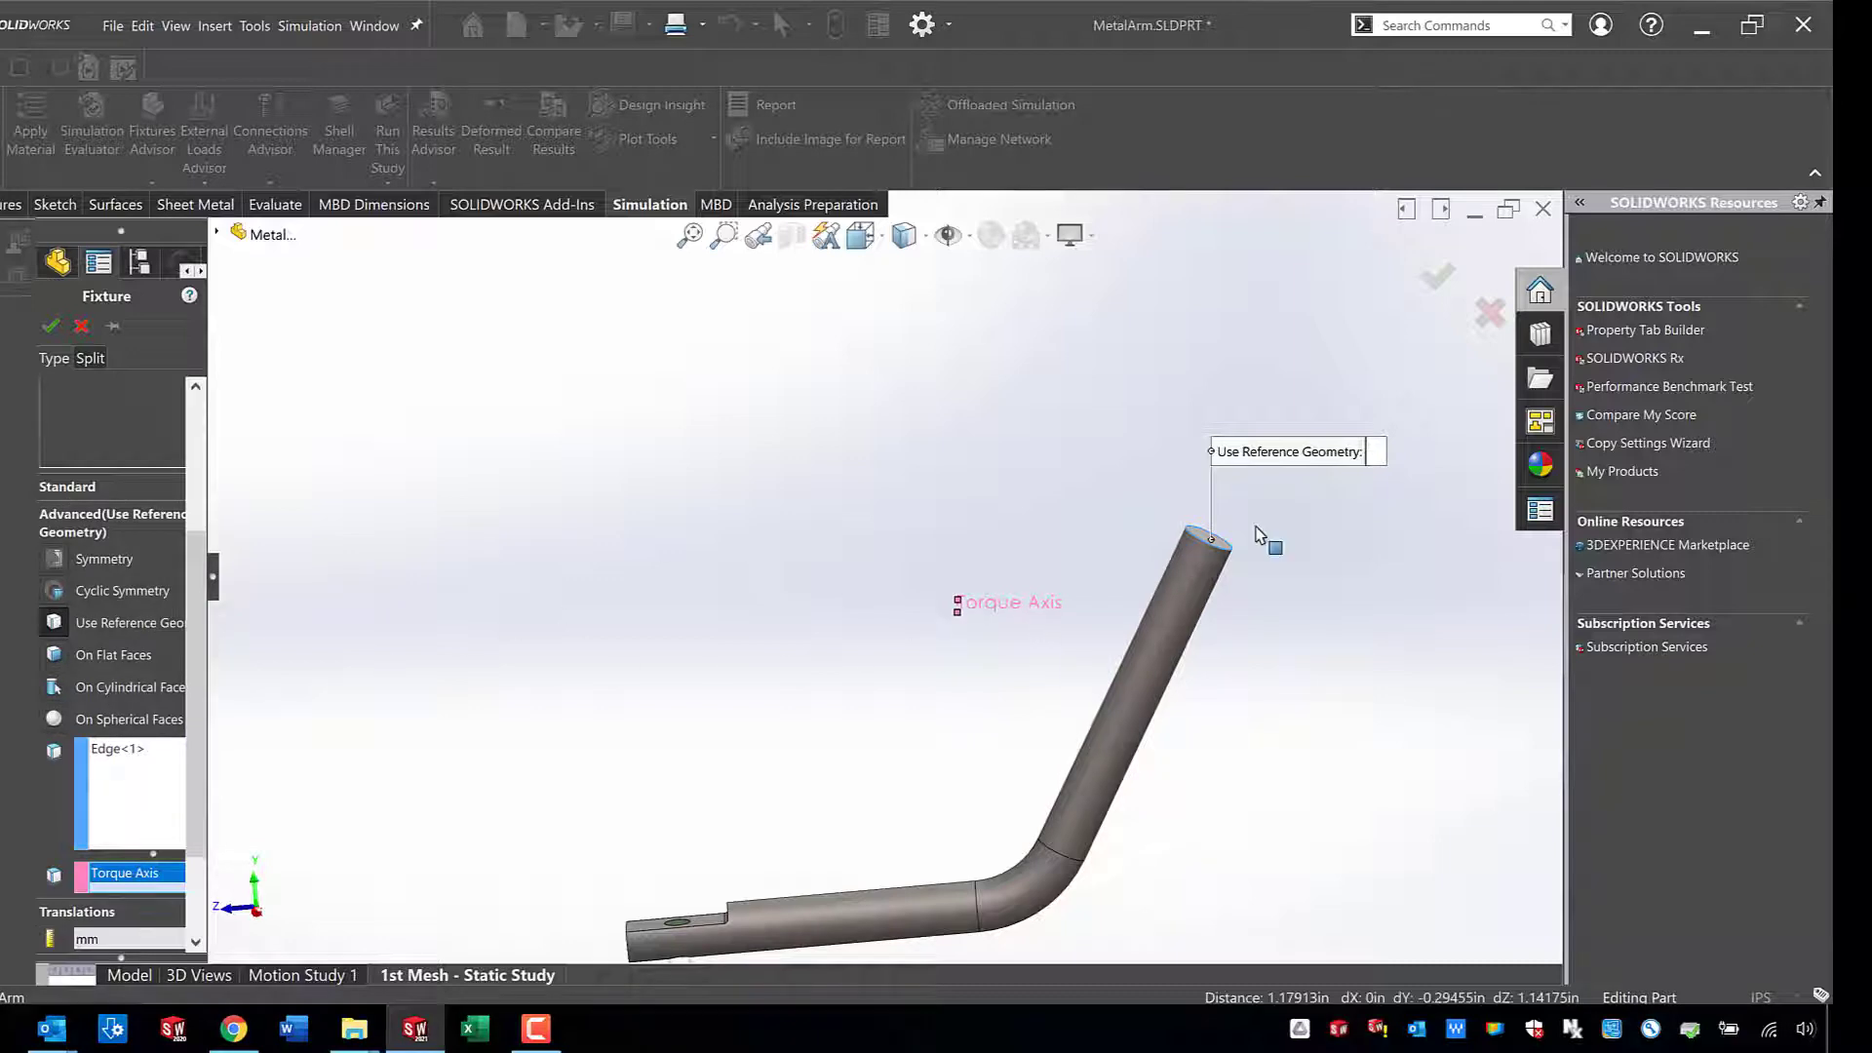
{"action": "scroll", "coordinate": [1078, 521], "scroll_direction": "down", "scroll_amount": 1}
{"action": "scroll", "coordinate": [775, 568], "scroll_direction": "up", "scroll_amount": 2}
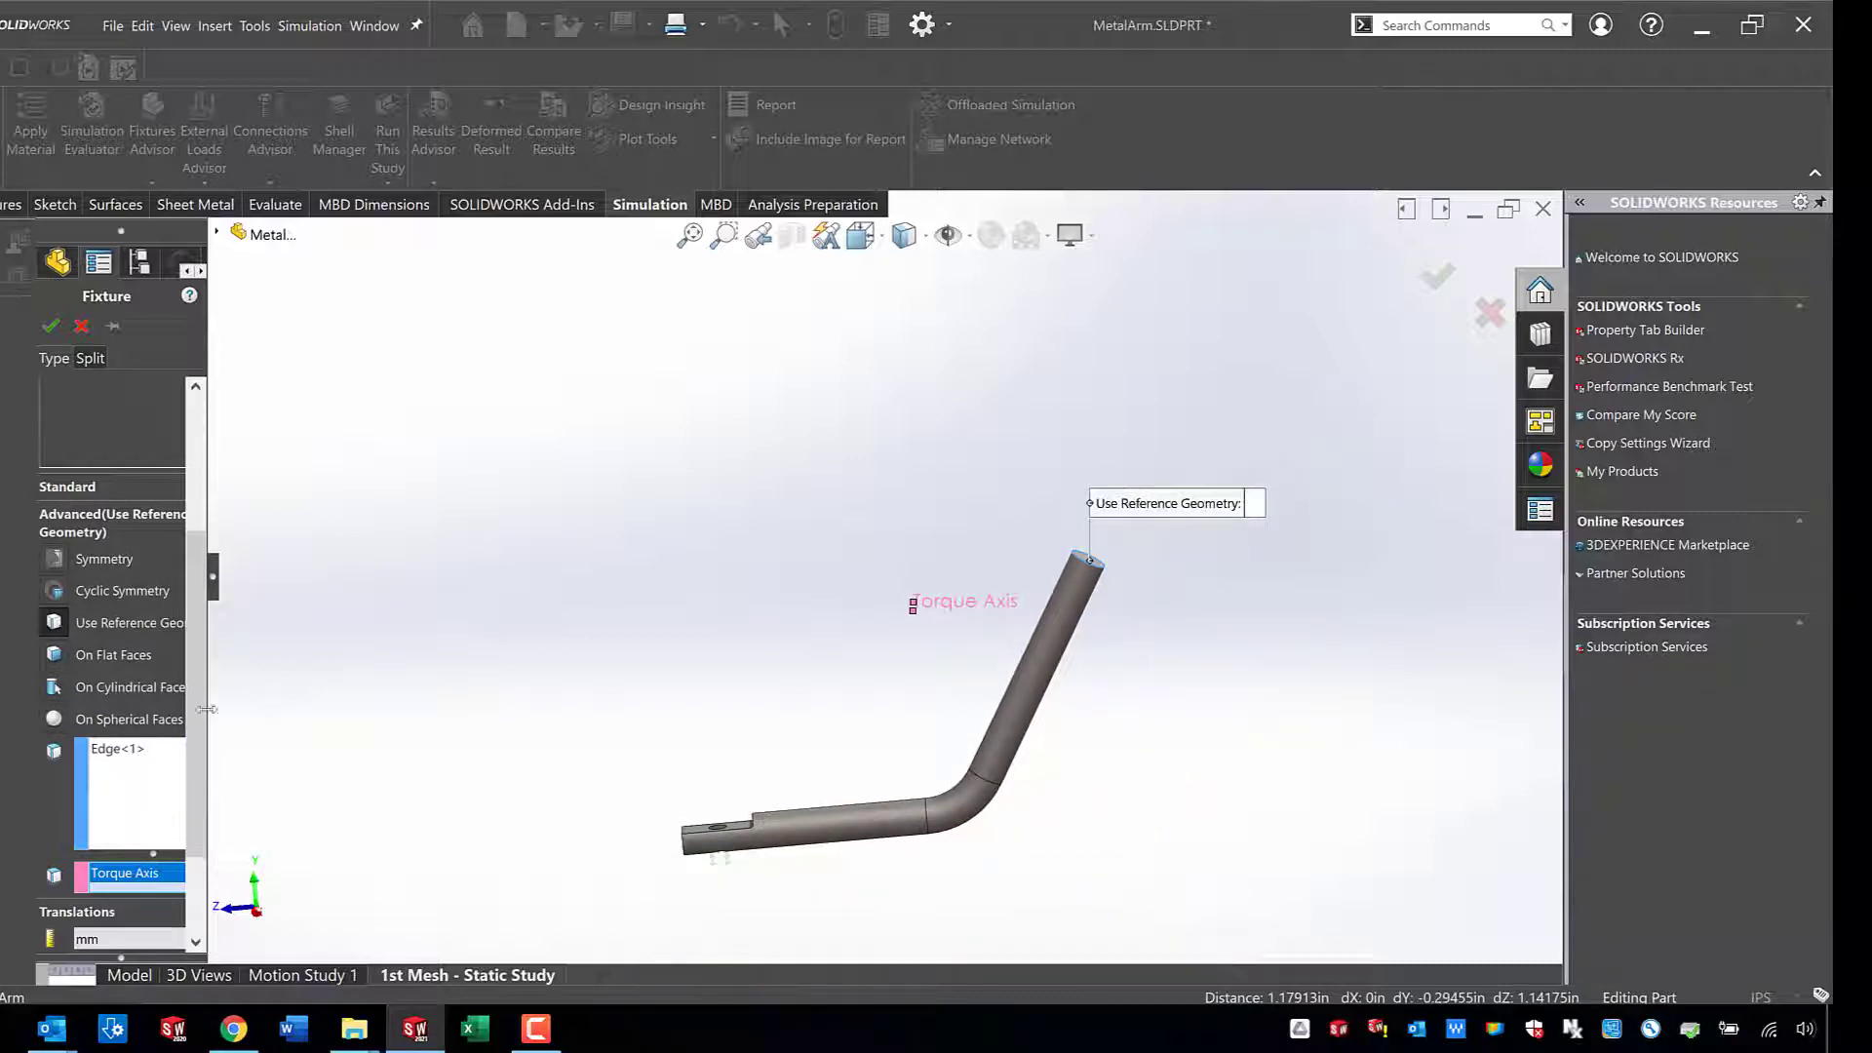
{"action": "scroll", "coordinate": [146, 702], "scroll_direction": "down", "scroll_amount": 3}
Use inch units and restrain circumferential rotation at 30*pi/180 (0.5236 rad).
{"action": "left_click", "coordinate": [96, 807]}
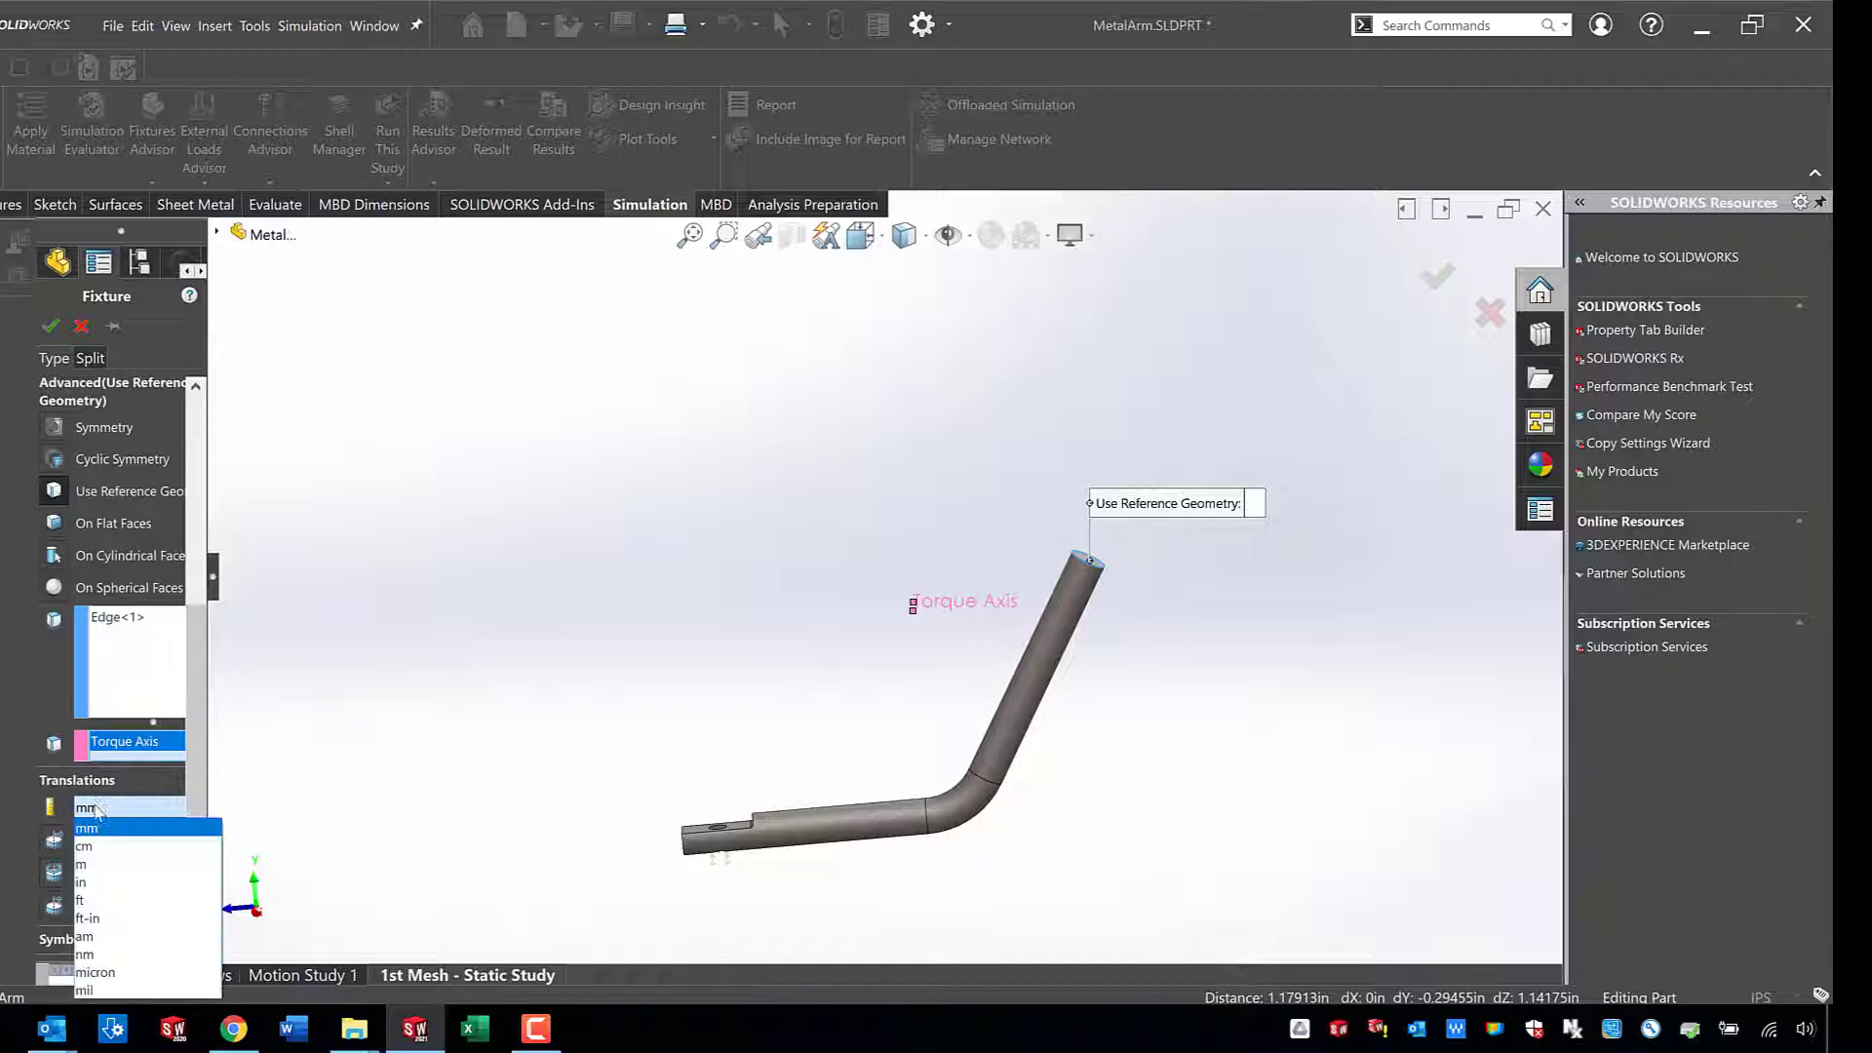
{"action": "left_click", "coordinate": [108, 890]}
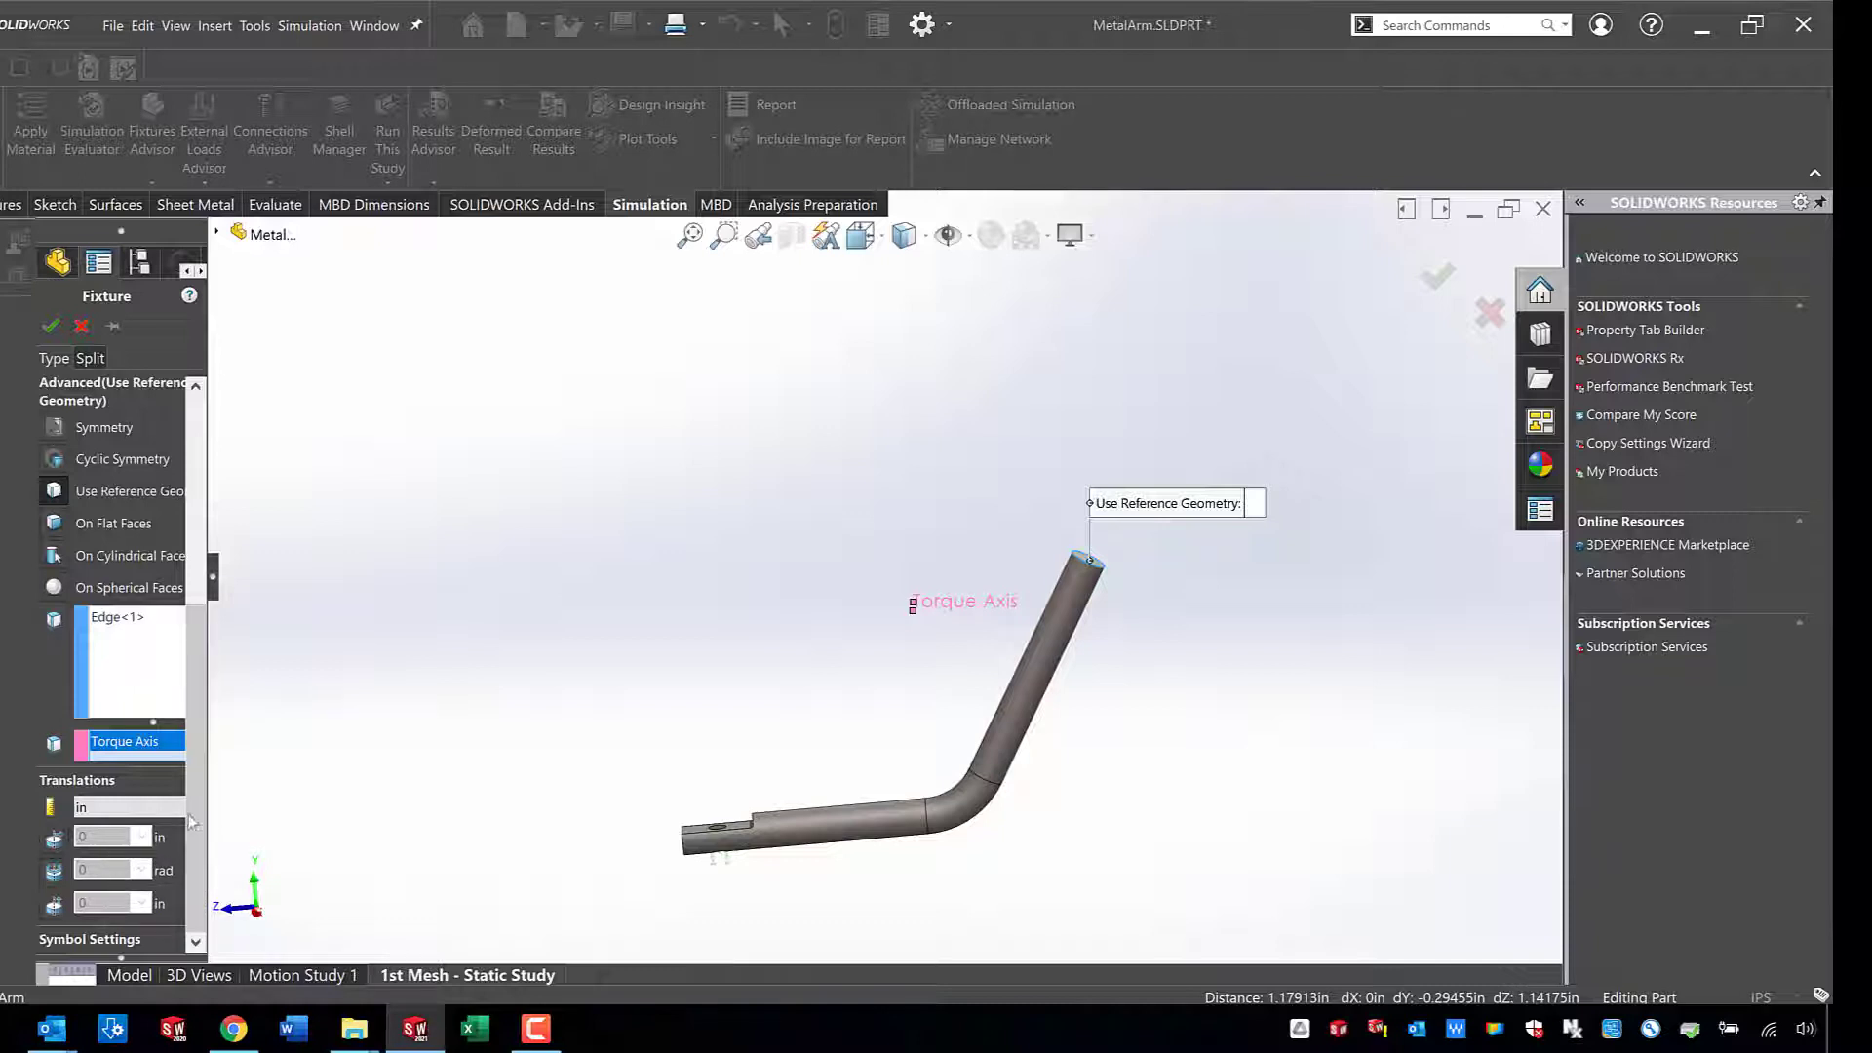
{"action": "left_click", "coordinate": [55, 869]}
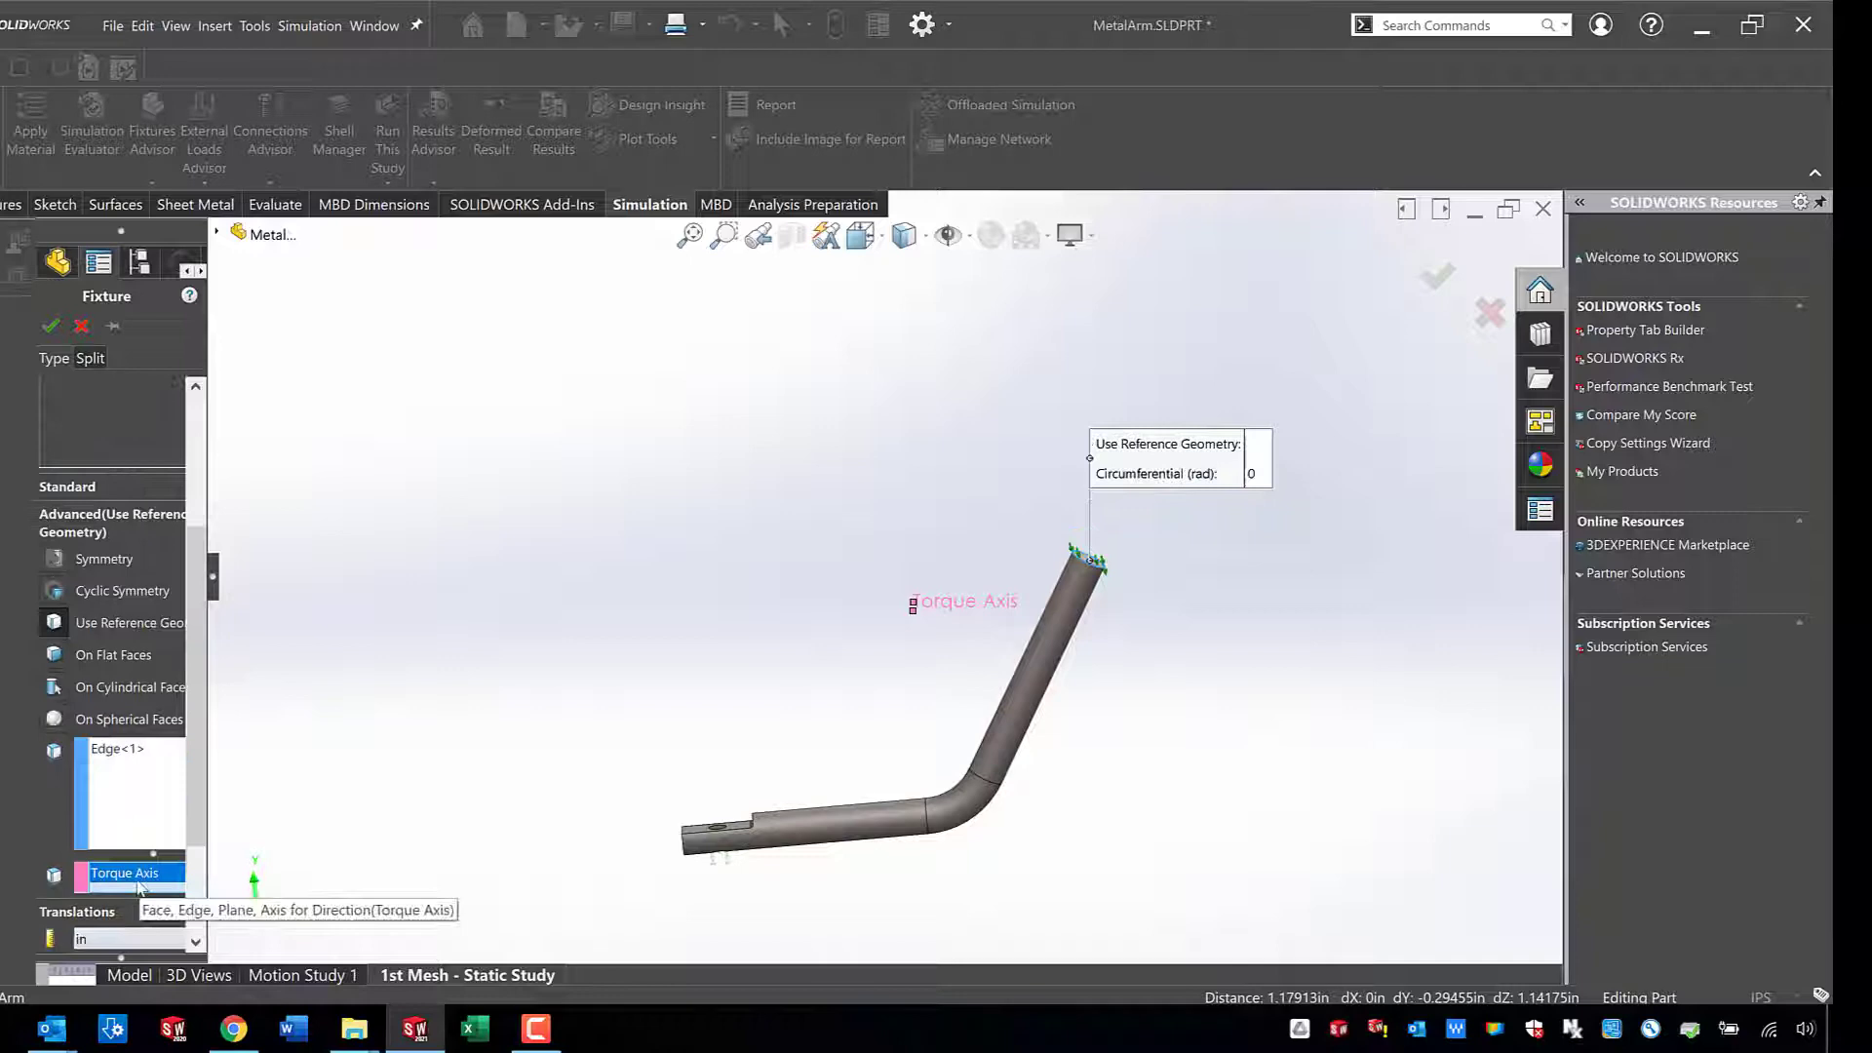
{"action": "scroll", "coordinate": [199, 802], "scroll_direction": "down", "scroll_amount": 2}
{"action": "type", "text": "30*pi/1"}
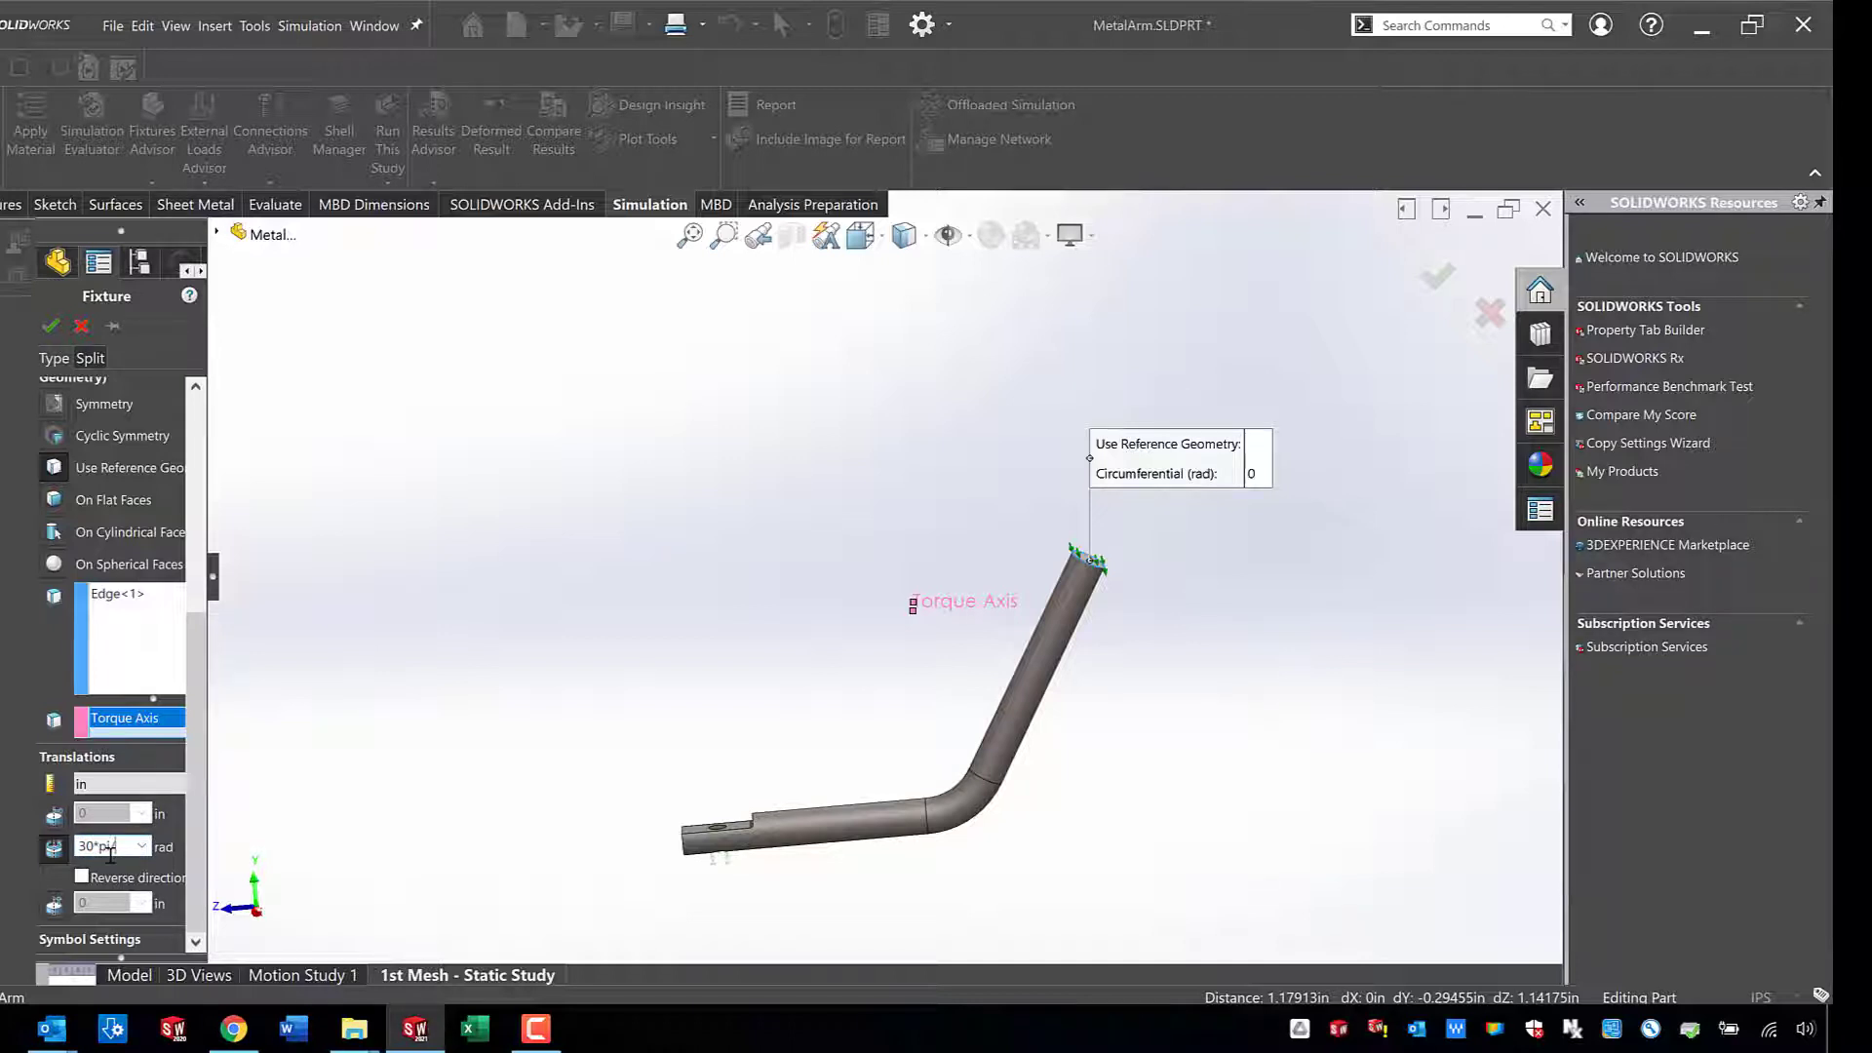
{"action": "type", "text": "80"}
{"action": "key", "text": "Return"}
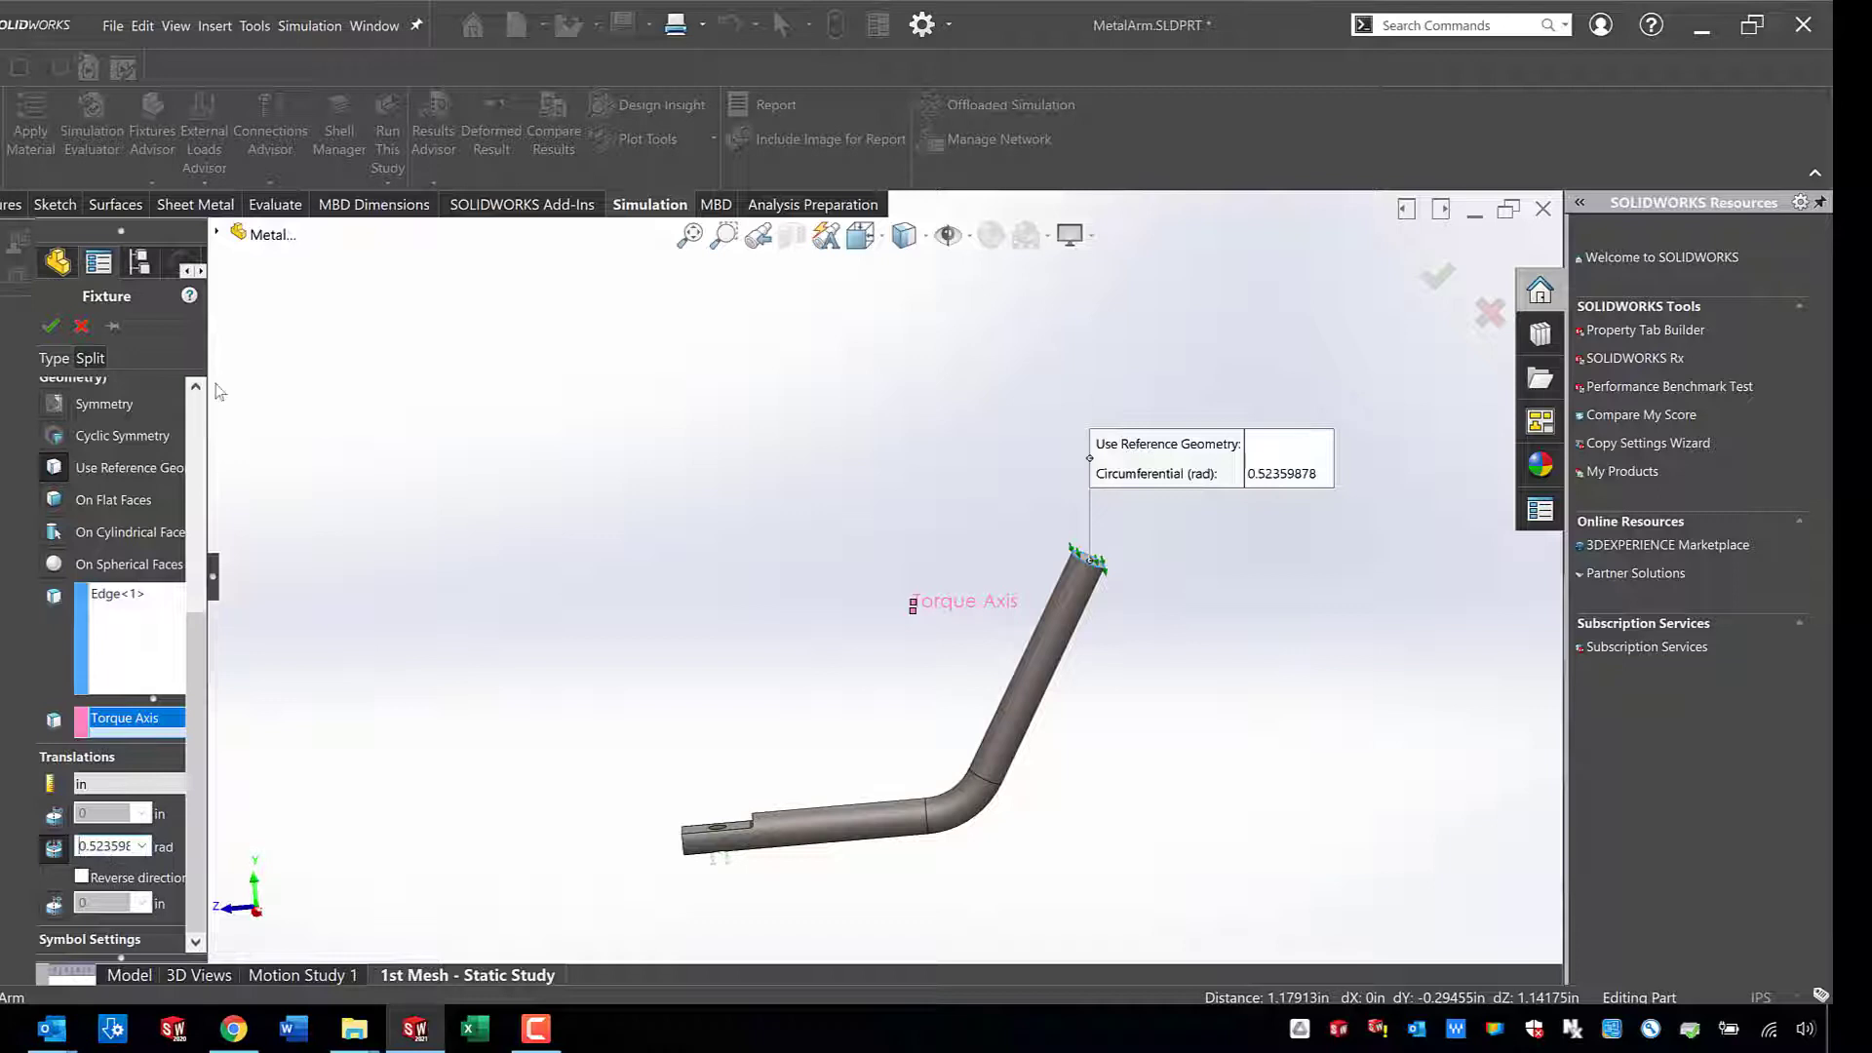
{"action": "left_click", "coordinate": [51, 326]}
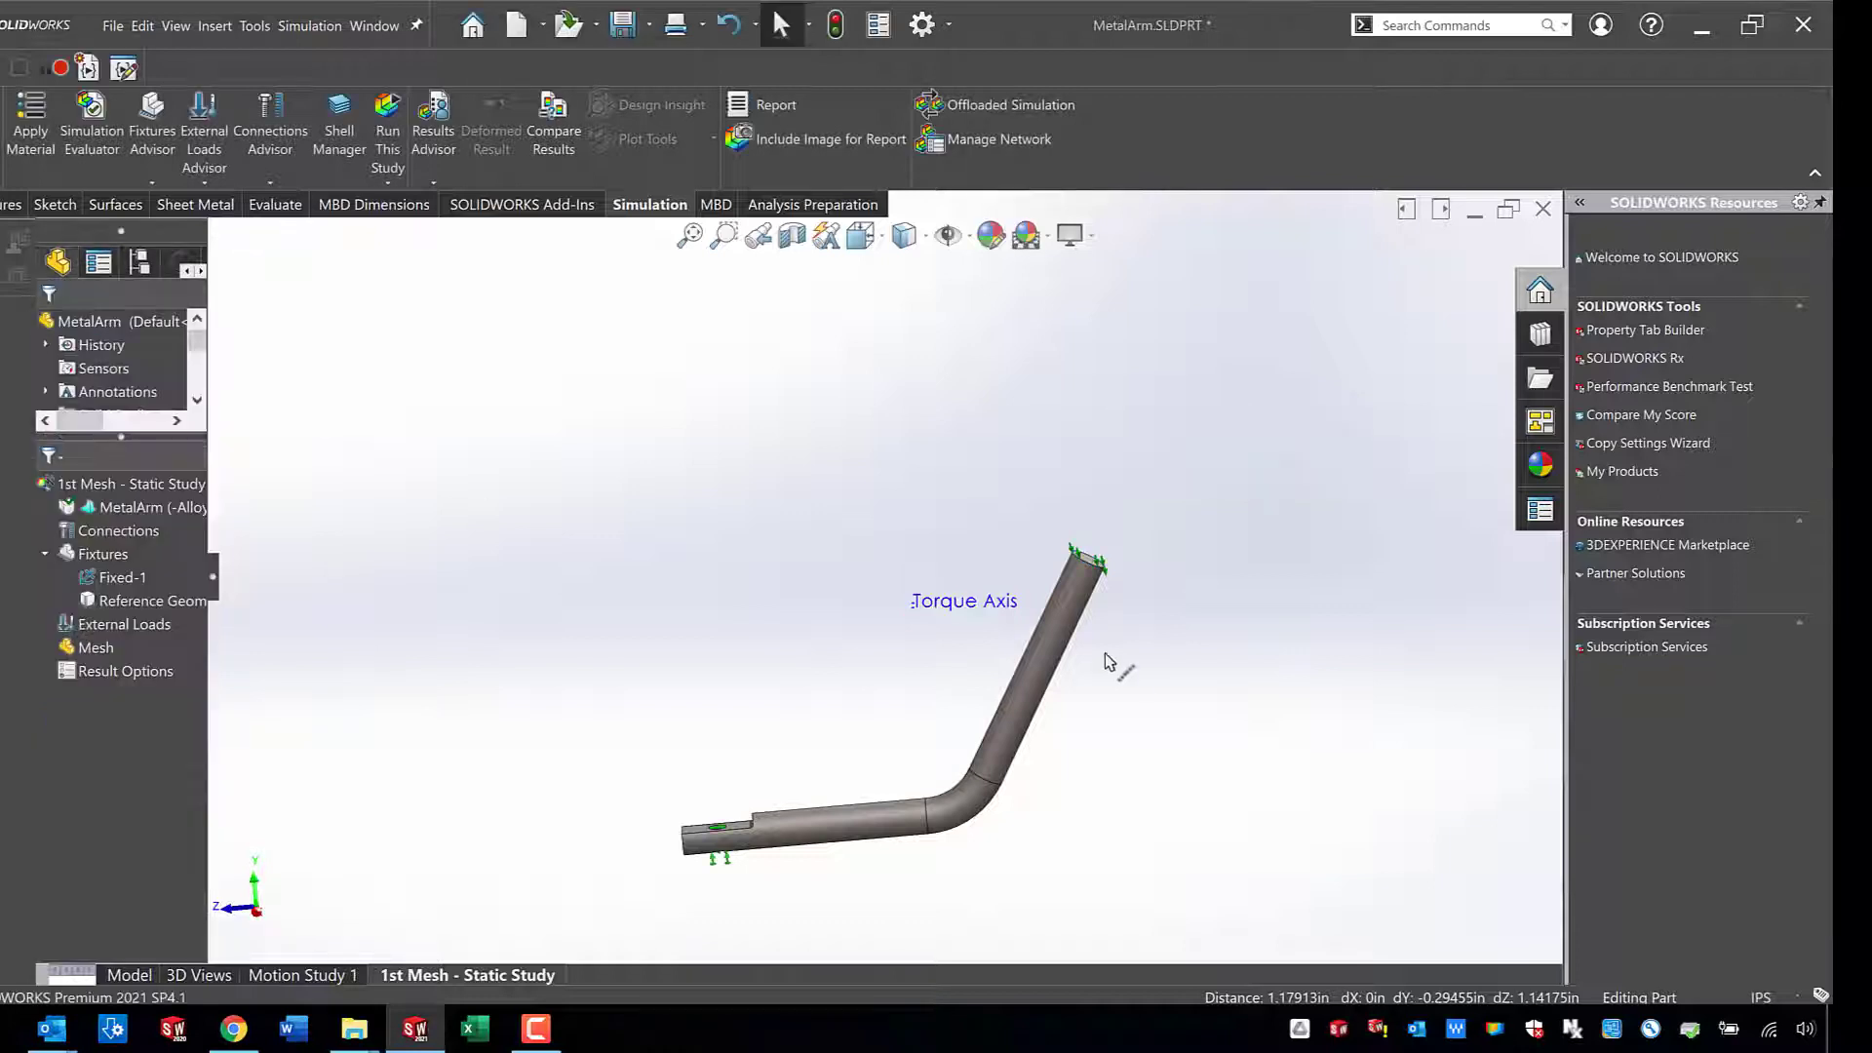
{"action": "scroll", "coordinate": [1004, 651], "scroll_direction": "down", "scroll_amount": 3}
{"action": "scroll", "coordinate": [999, 657], "scroll_direction": "up", "scroll_amount": 1}
{"action": "middle_click_drag", "start_coordinate": [1000, 656], "coordinate": [1016, 682]}
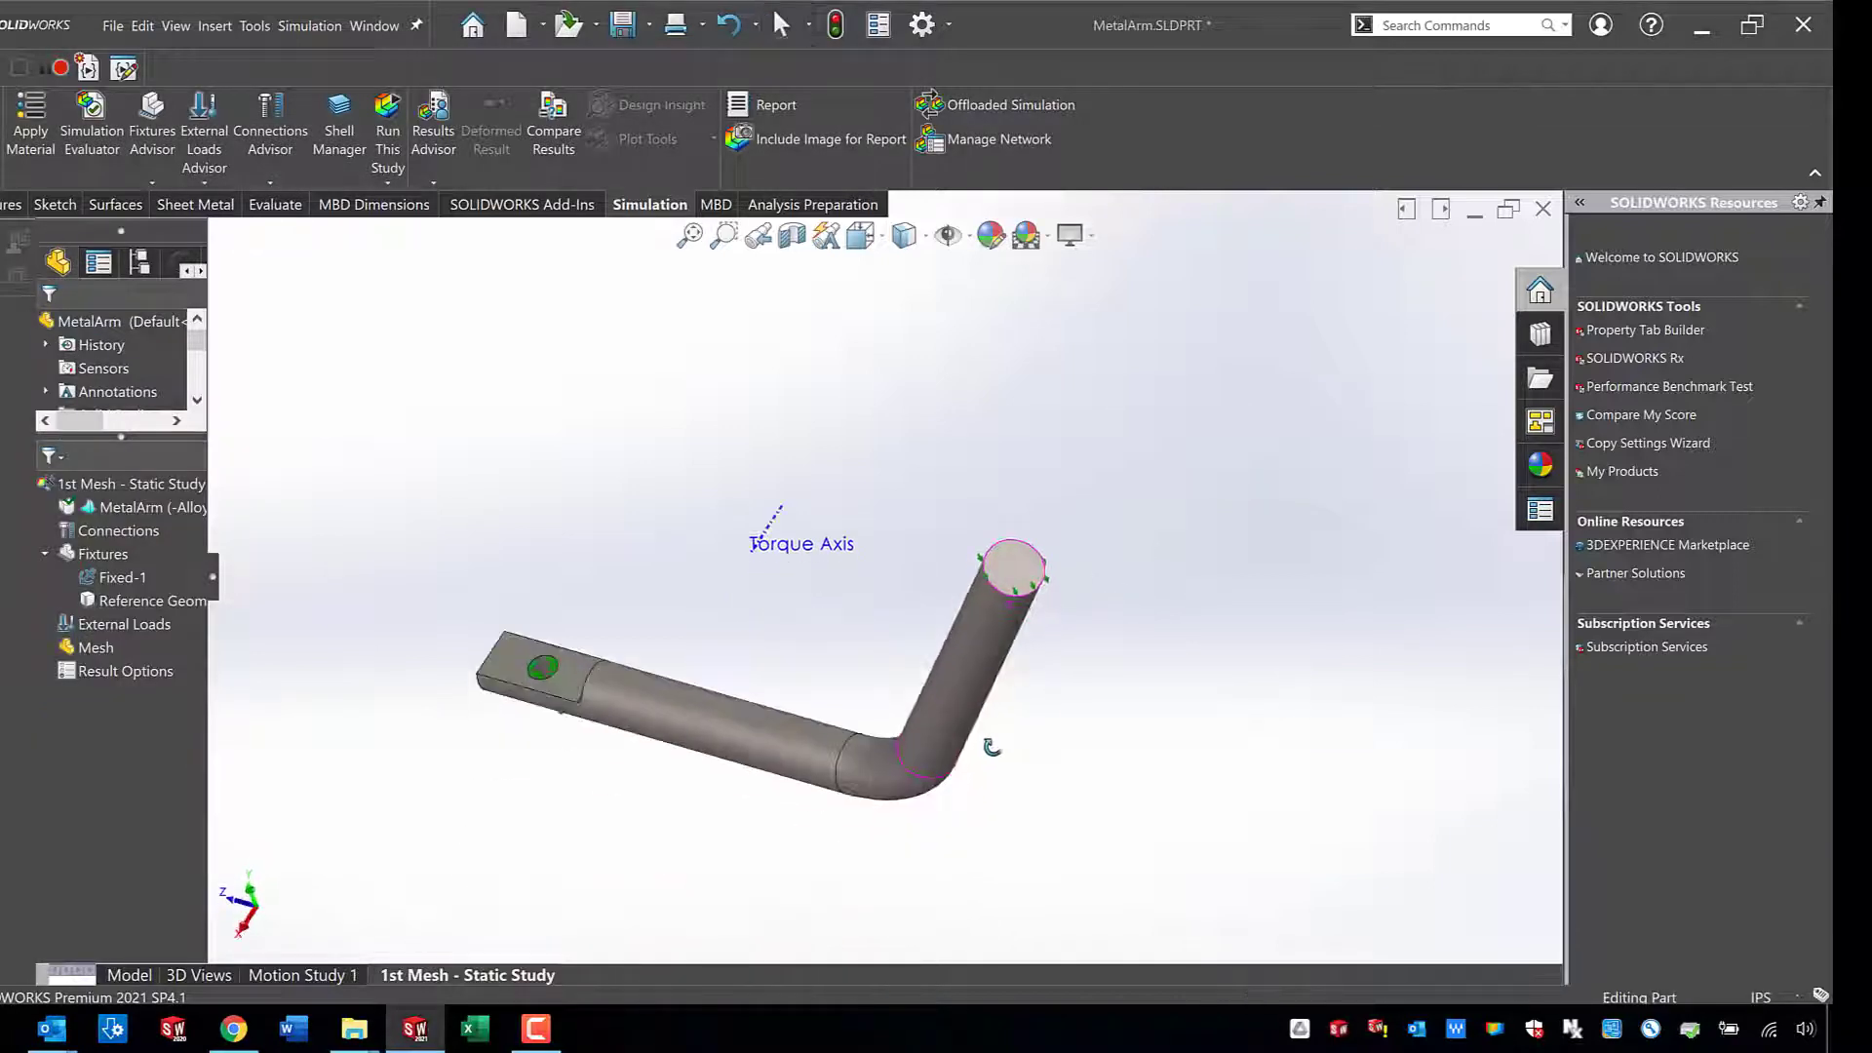
{"action": "scroll", "coordinate": [1034, 614], "scroll_direction": "down", "scroll_amount": 3}
{"action": "scroll", "coordinate": [994, 639], "scroll_direction": "down", "scroll_amount": 3}
{"action": "scroll", "coordinate": [793, 719], "scroll_direction": "down", "scroll_amount": 2}
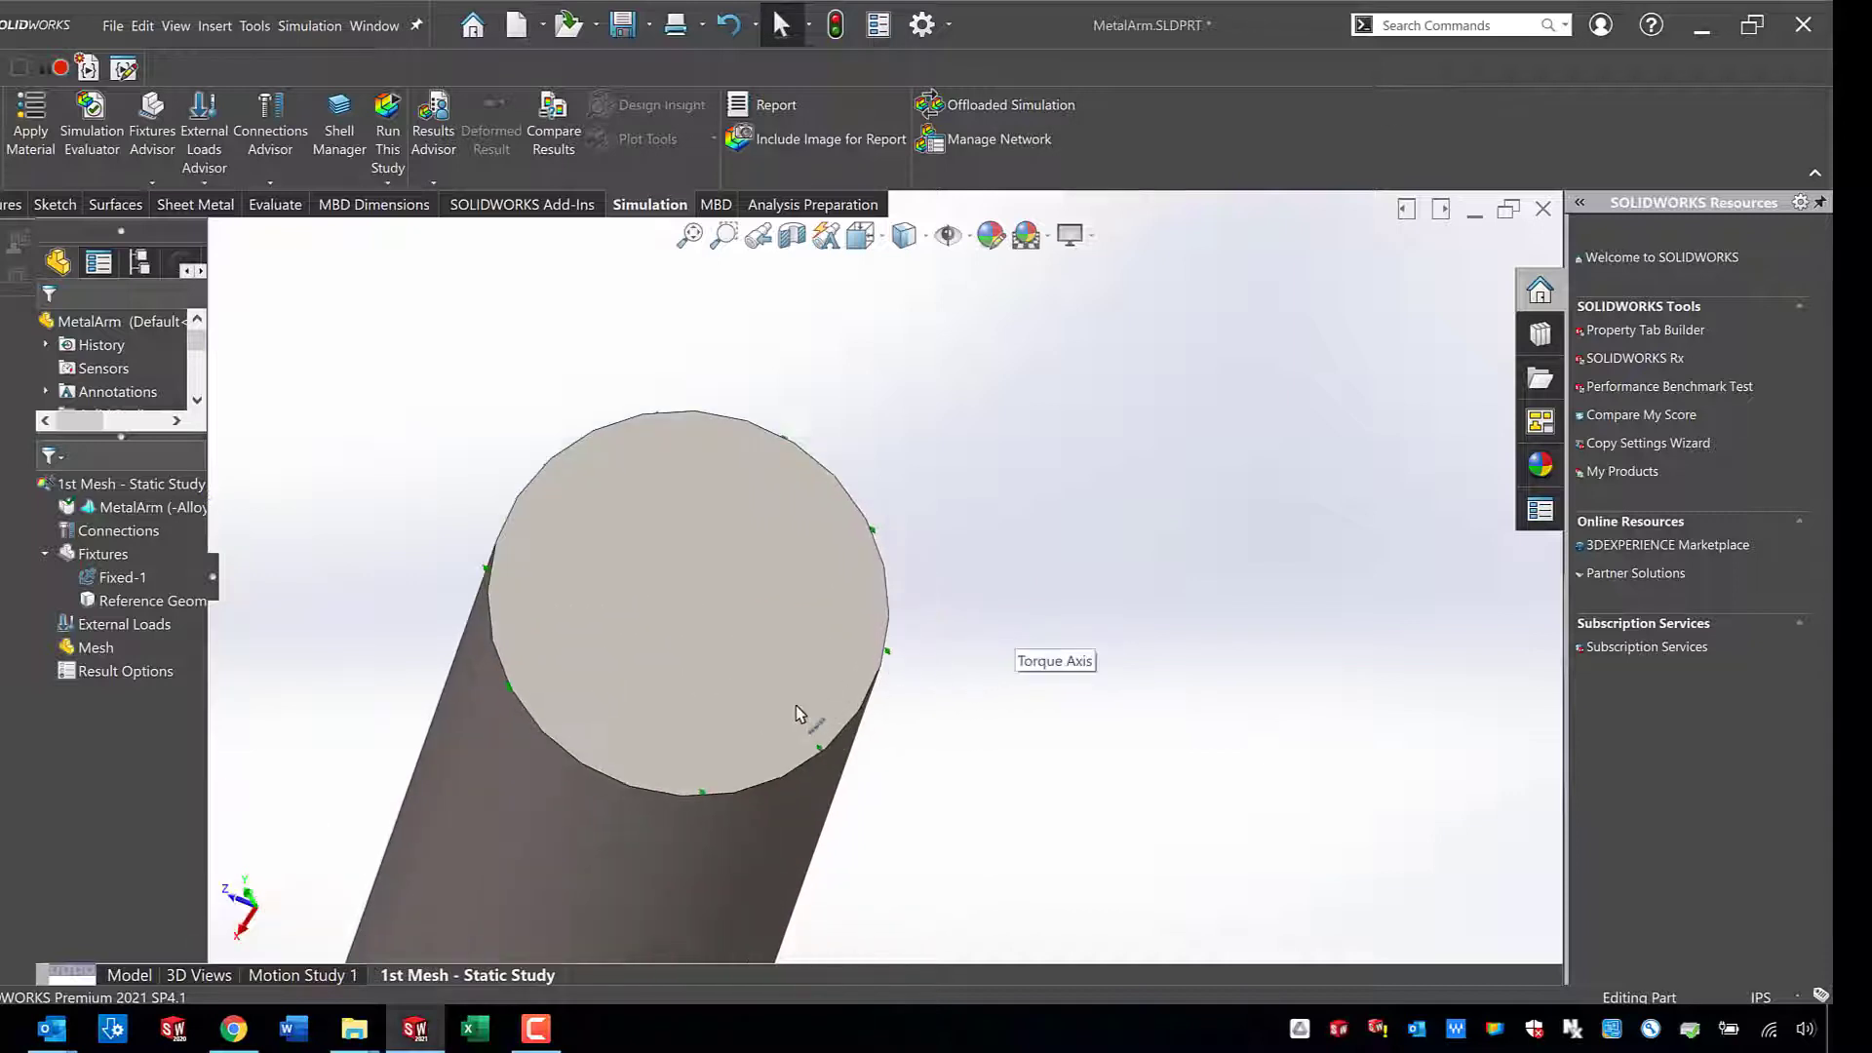
{"action": "scroll", "coordinate": [782, 678], "scroll_direction": "up", "scroll_amount": 1}
{"action": "mouse_move", "coordinate": [782, 678]}
{"action": "middle_mouse_down"}
{"action": "mouse_move", "coordinate": [859, 640]}
{"action": "mouse_move", "coordinate": [860, 688]}
{"action": "middle_mouse_up"}
{"action": "scroll", "coordinate": [864, 691], "scroll_direction": "up", "scroll_amount": 3}
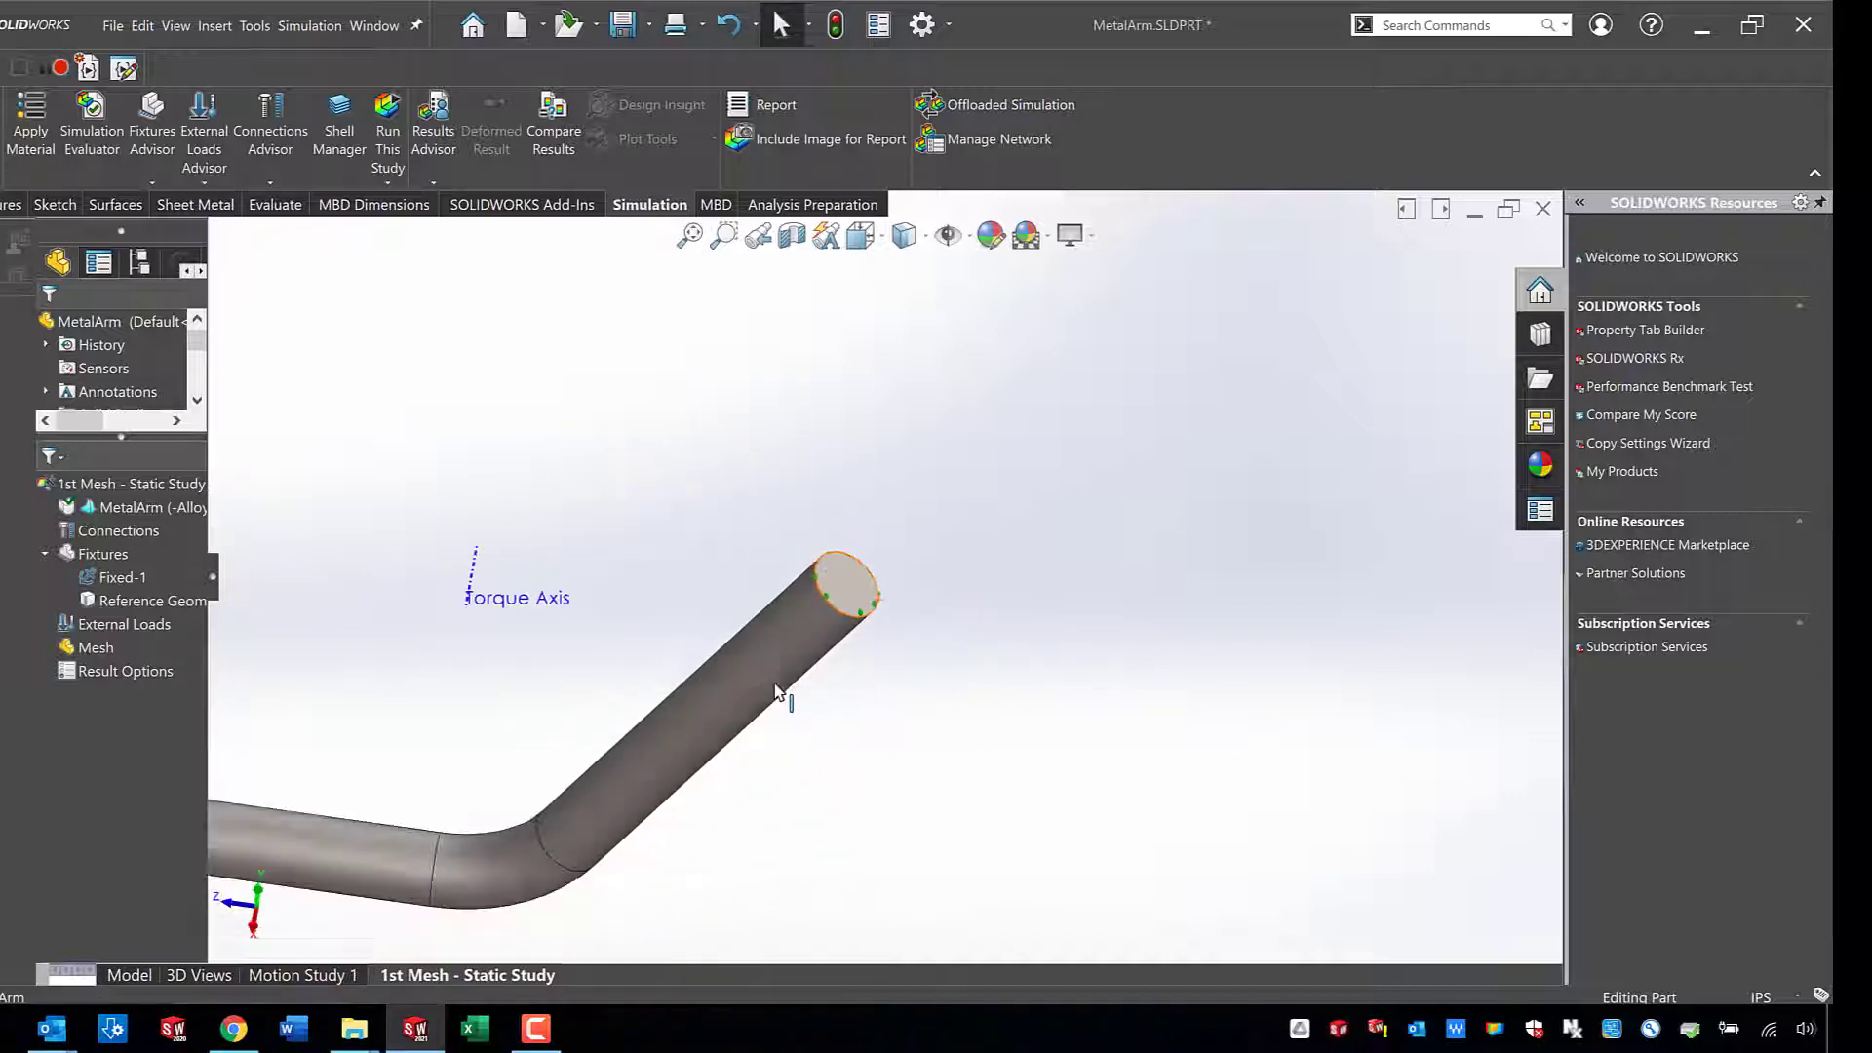
{"action": "mouse_move", "coordinate": [698, 542]}
{"action": "middle_mouse_down"}
{"action": "mouse_move", "coordinate": [731, 473]}
{"action": "mouse_move", "coordinate": [639, 539]}
{"action": "mouse_move", "coordinate": [722, 532]}
{"action": "mouse_move", "coordinate": [710, 657]}
{"action": "mouse_move", "coordinate": [711, 563]}
{"action": "middle_mouse_up"}
{"action": "scroll", "coordinate": [731, 473], "scroll_direction": "up", "scroll_amount": 2}
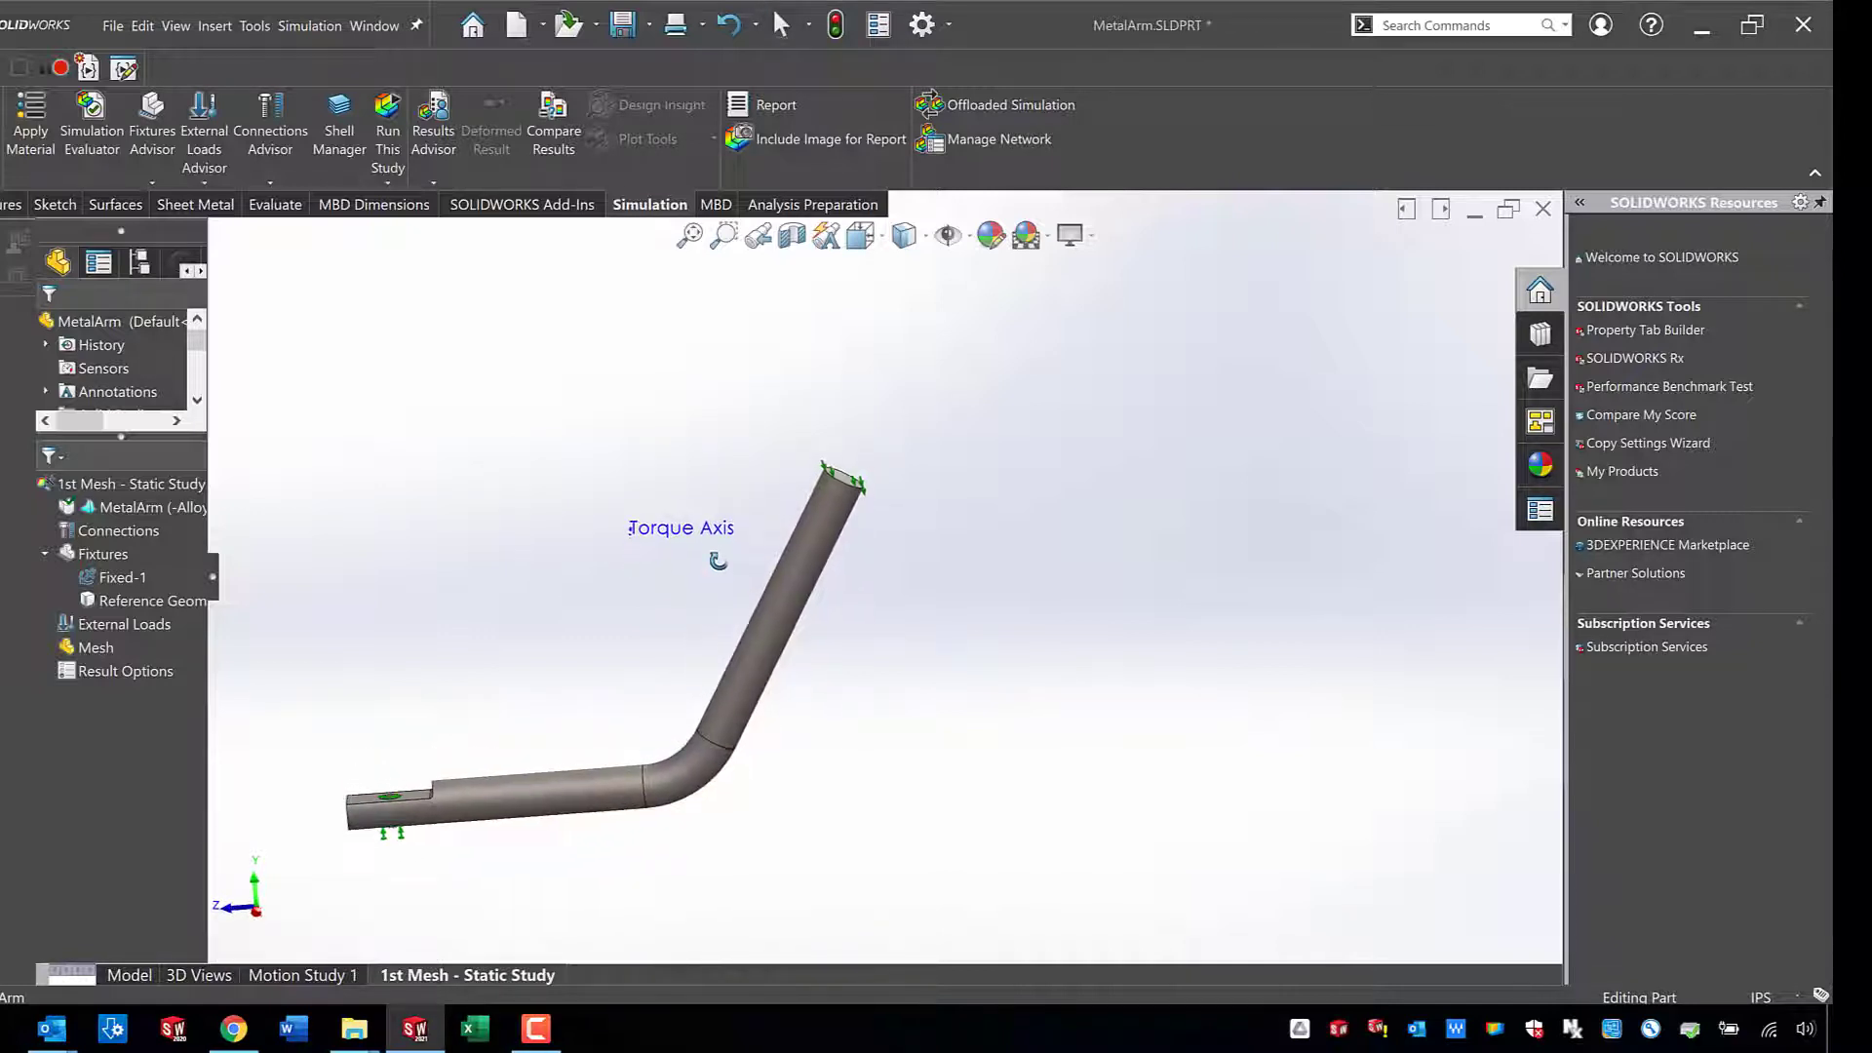
{"action": "right_click", "coordinate": [104, 649]}
{"action": "left_click", "coordinate": [83, 627]}
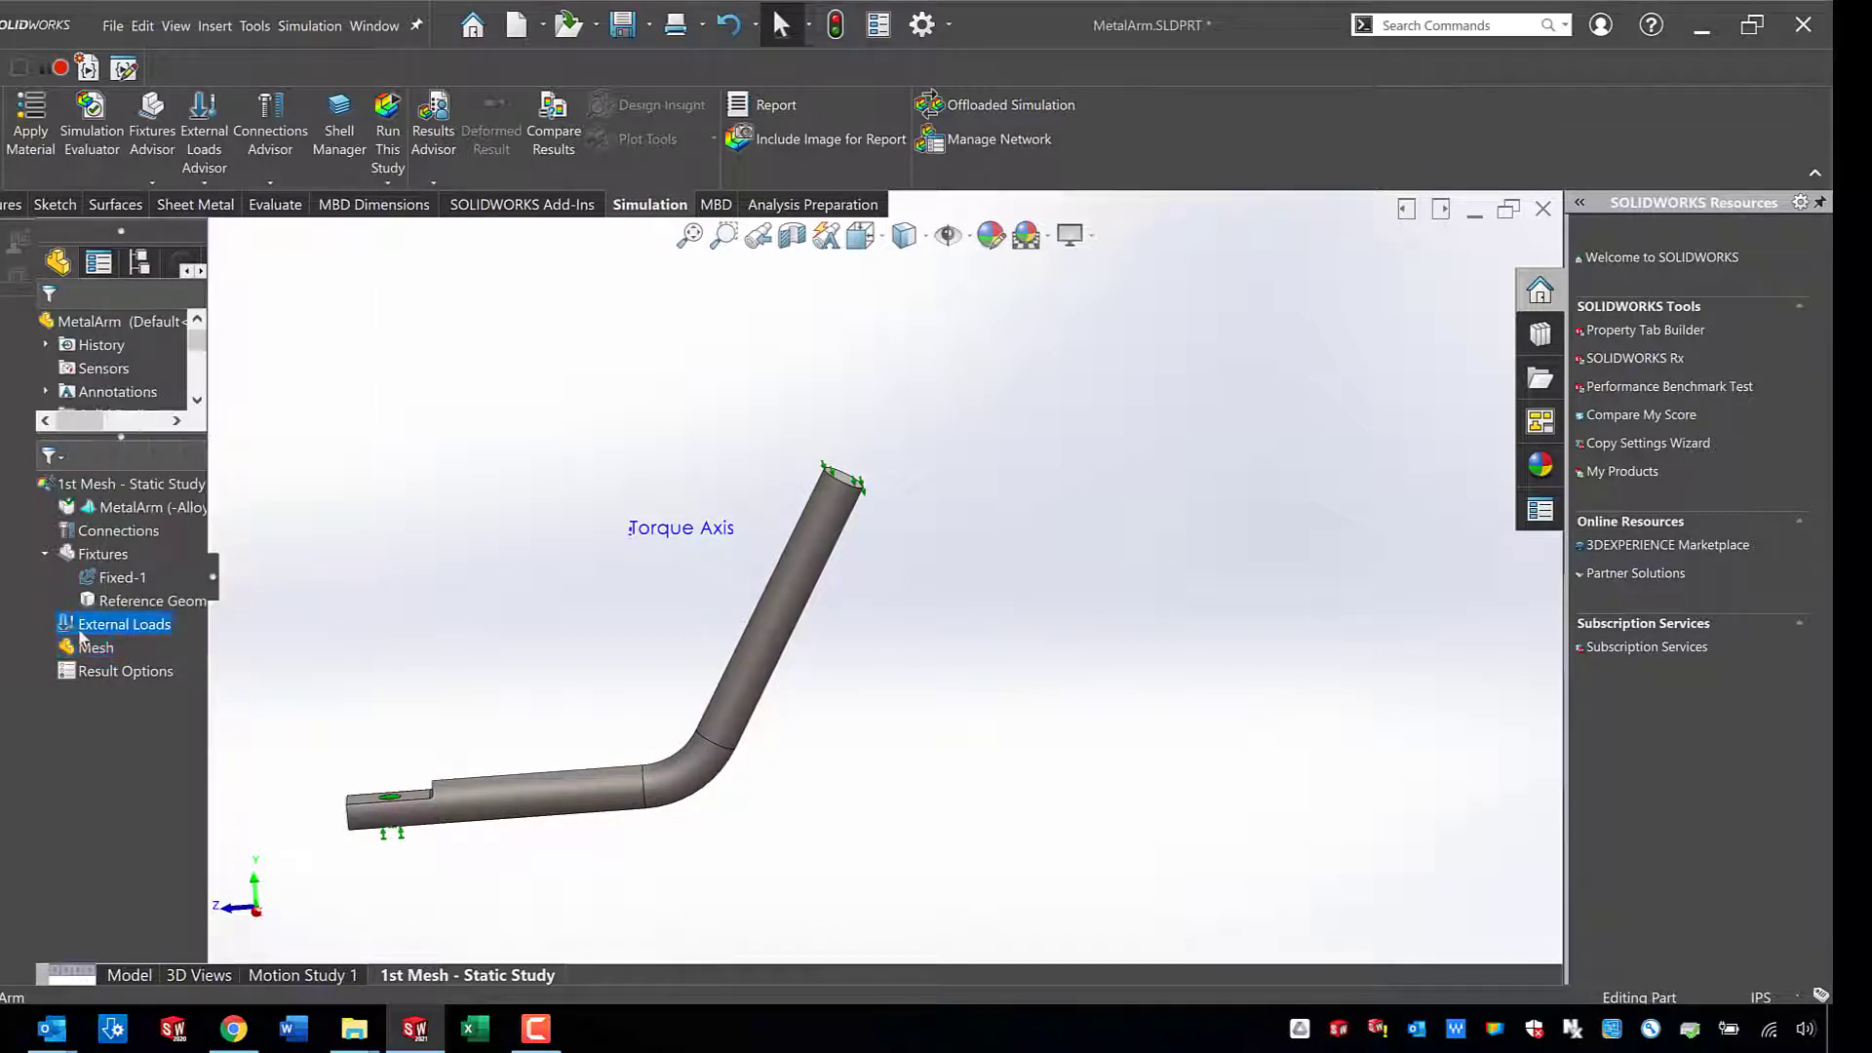
Create a mesh with custom mesh parameters set to curvature-based mesh.
{"action": "left_click", "coordinate": [377, 719]}
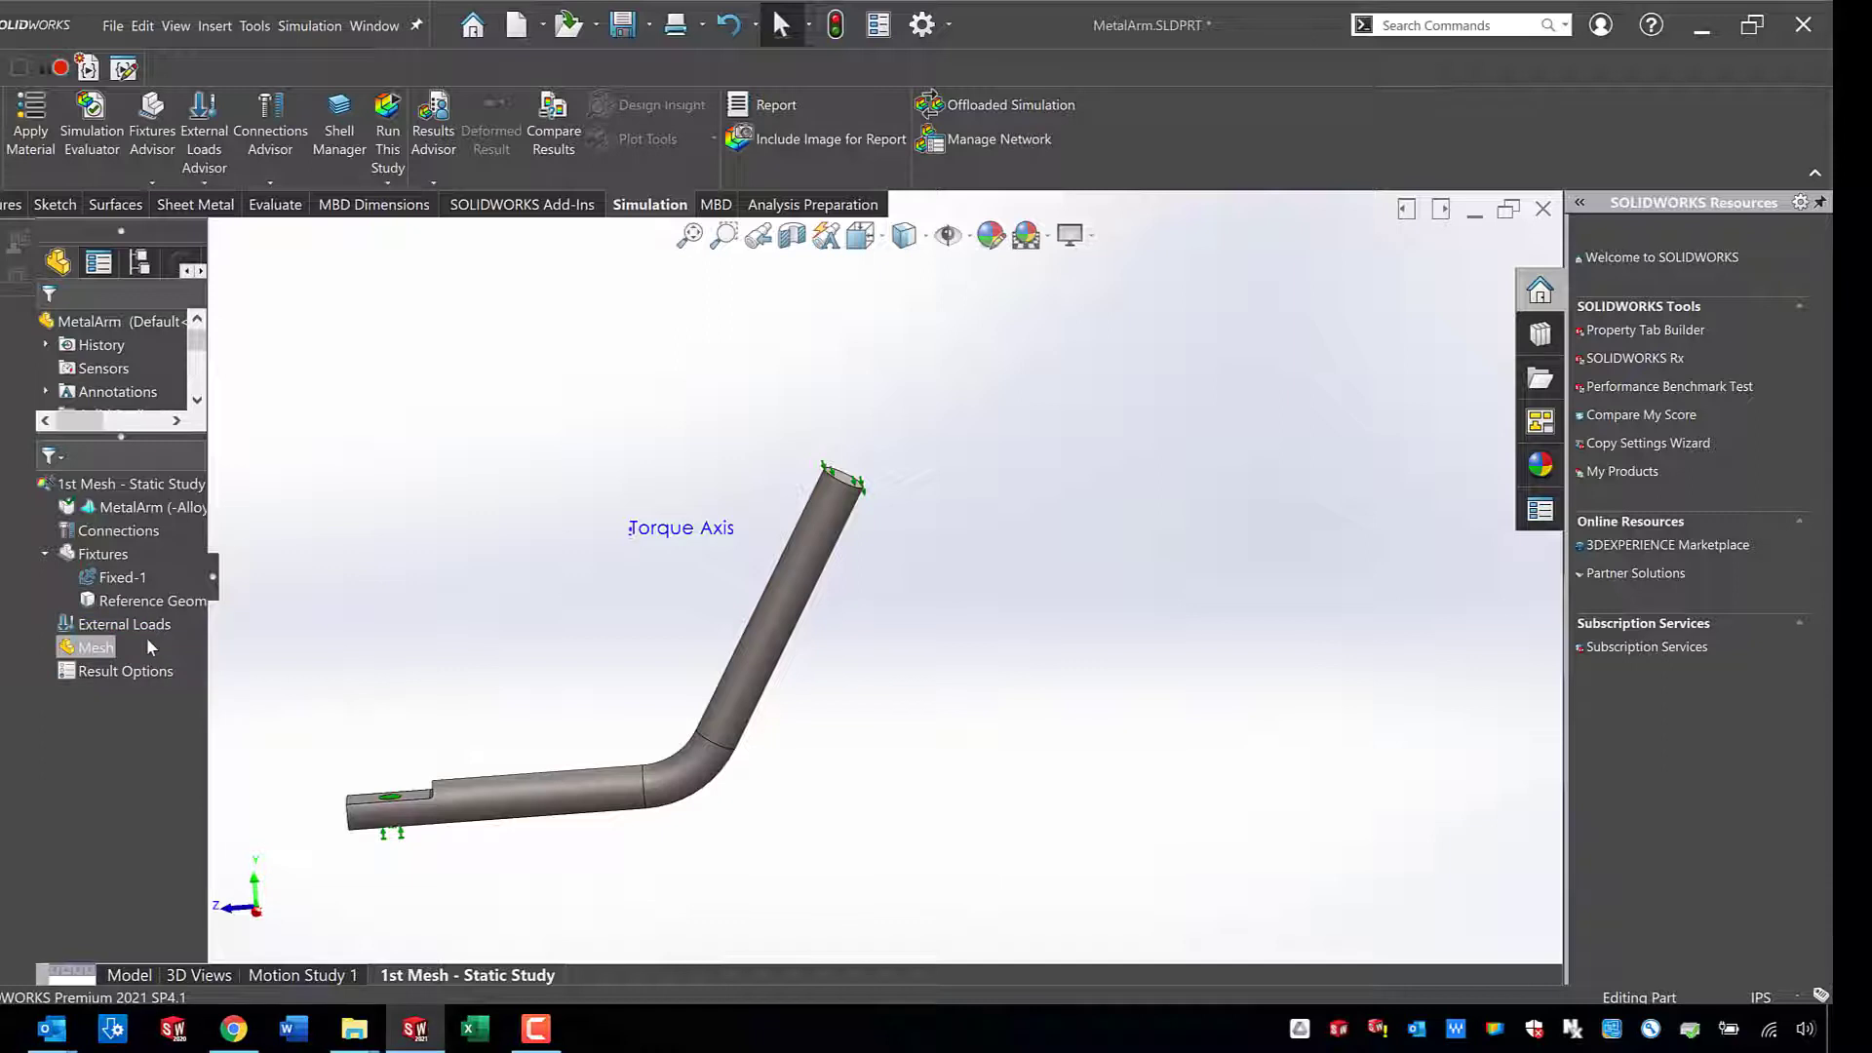
{"action": "right_click", "coordinate": [92, 653]}
{"action": "left_click", "coordinate": [191, 346]}
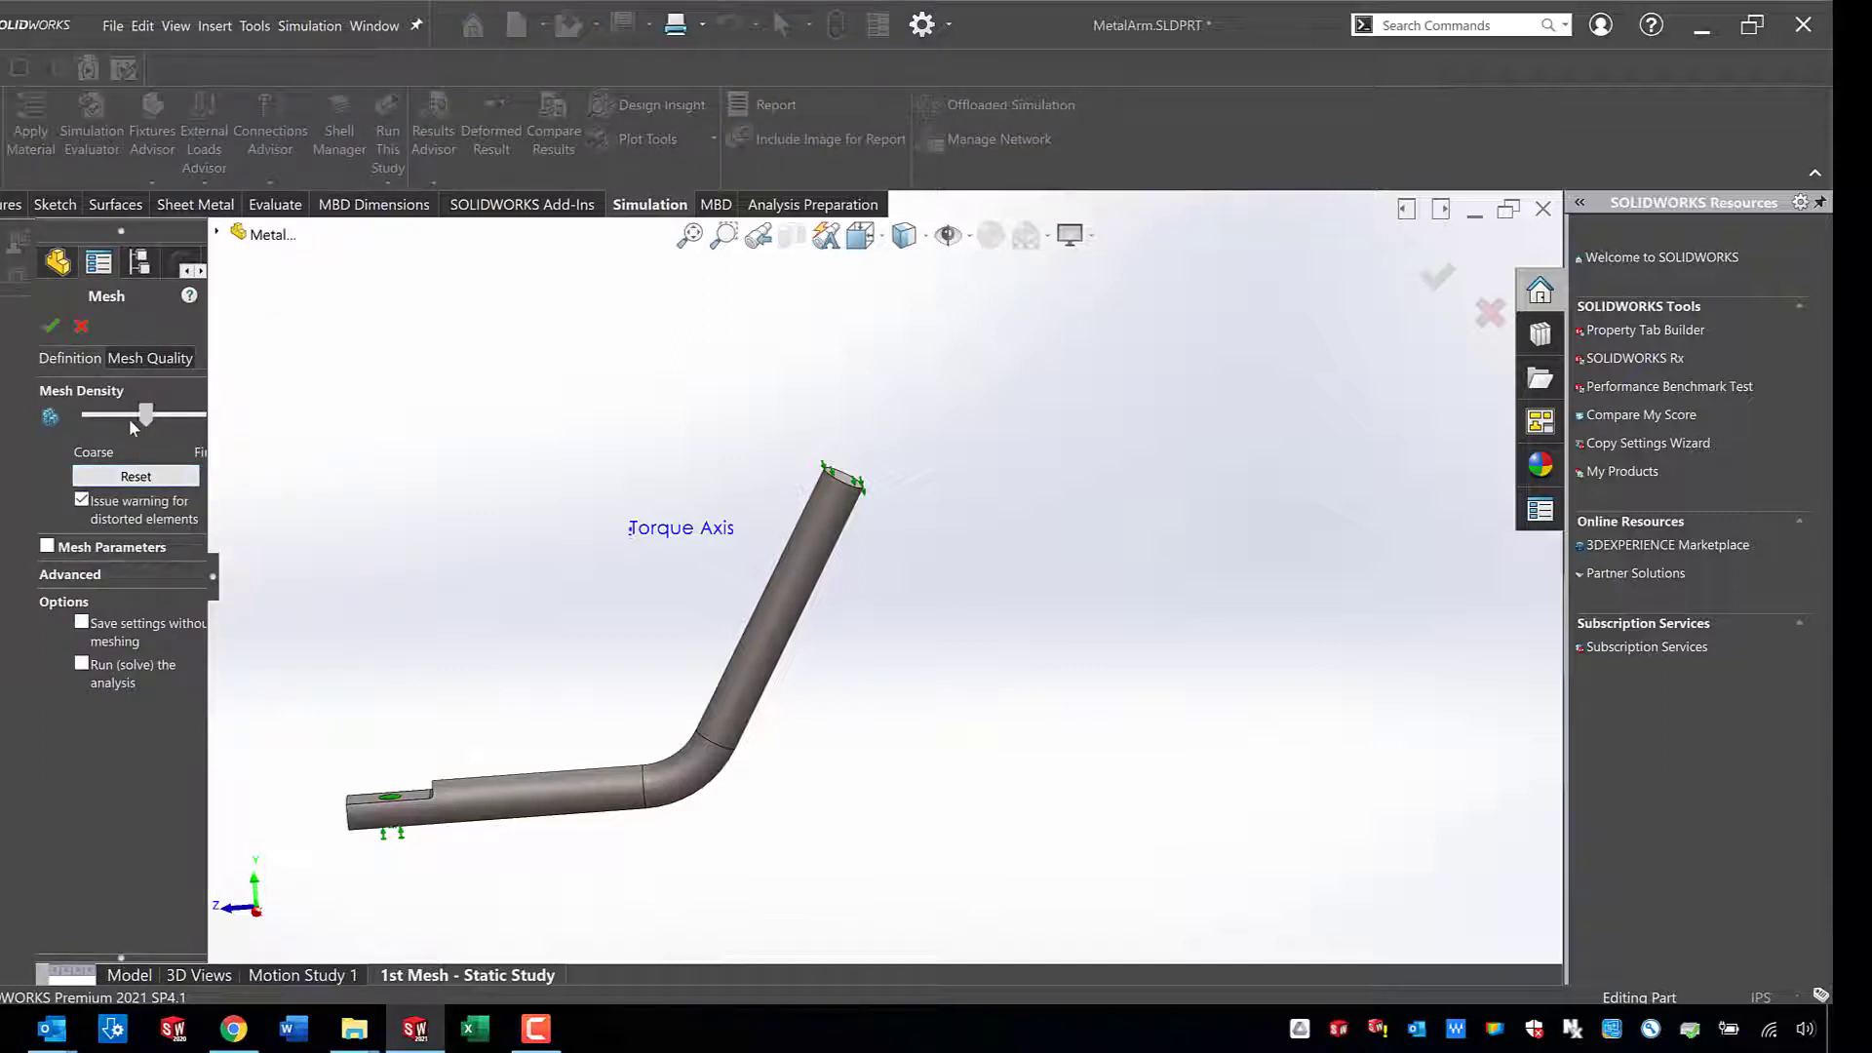
{"action": "left_click_drag", "start_coordinate": [133, 420], "coordinate": [88, 418]}
{"action": "left_click", "coordinate": [91, 548]}
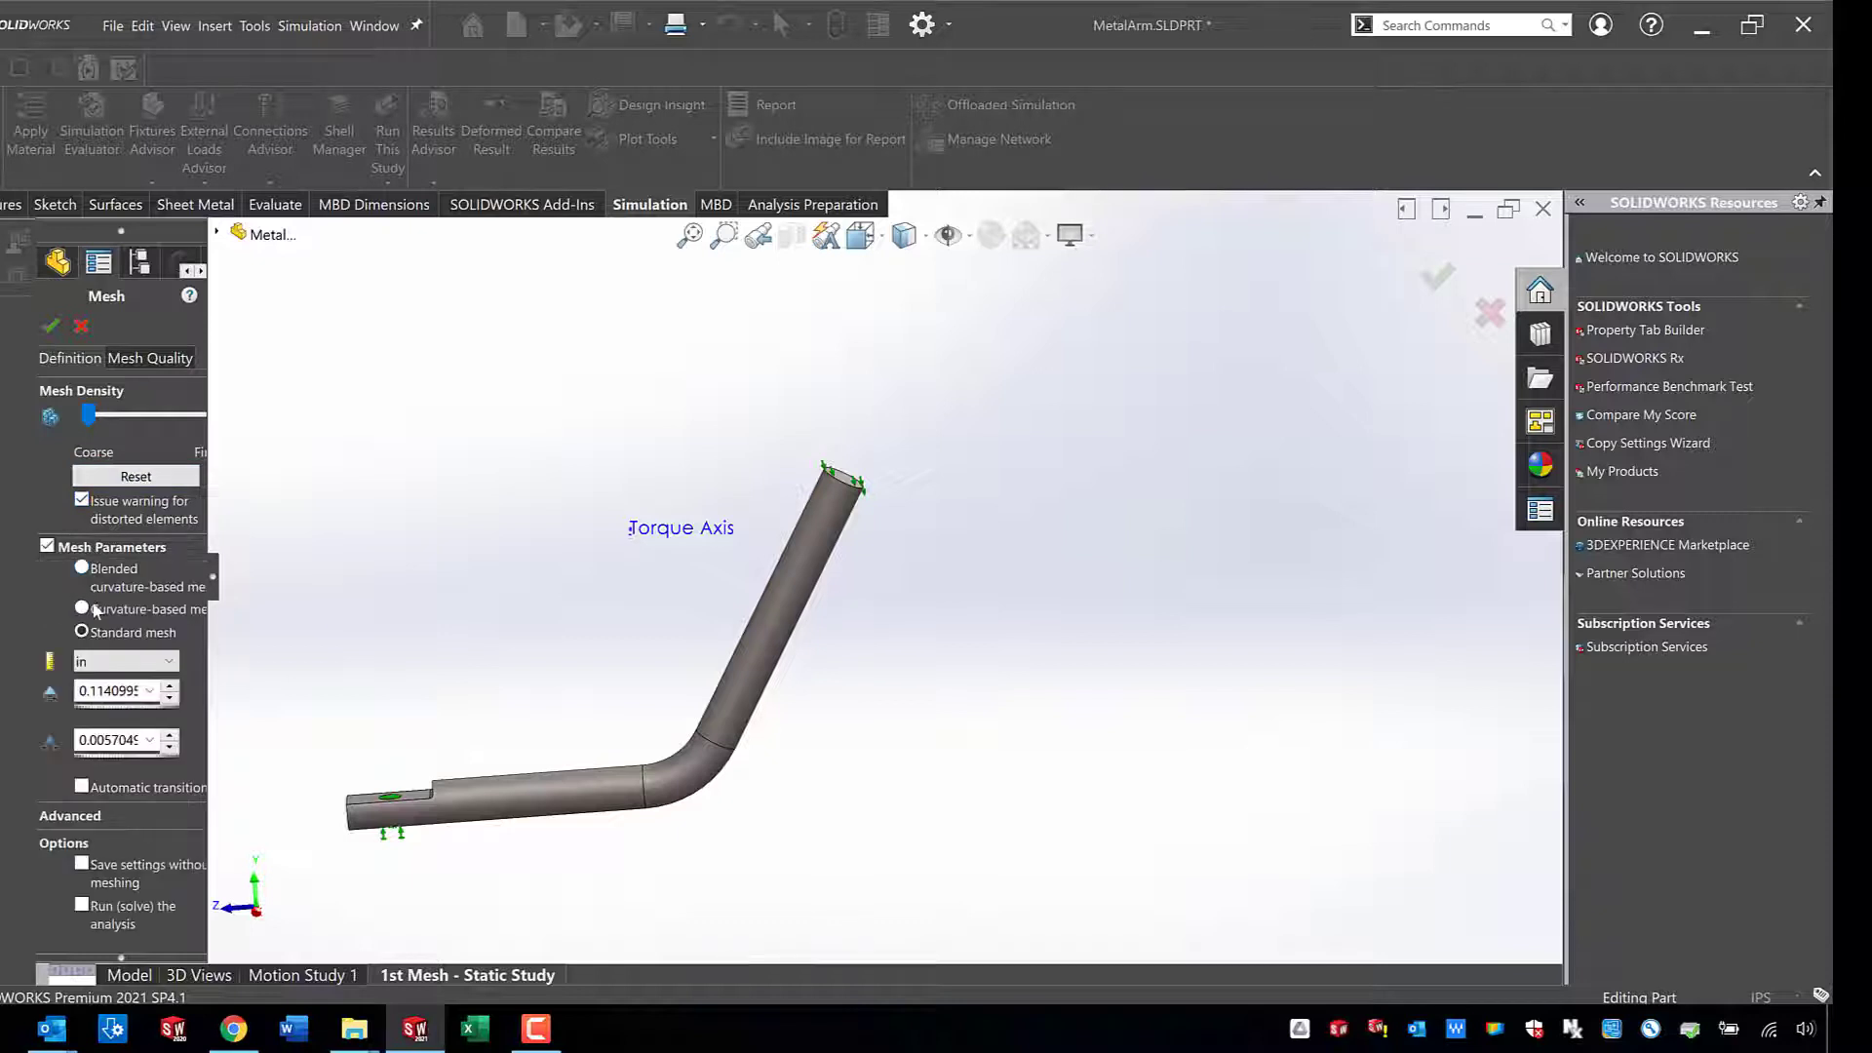
{"action": "left_click_drag", "start_coordinate": [213, 592], "coordinate": [388, 586]}
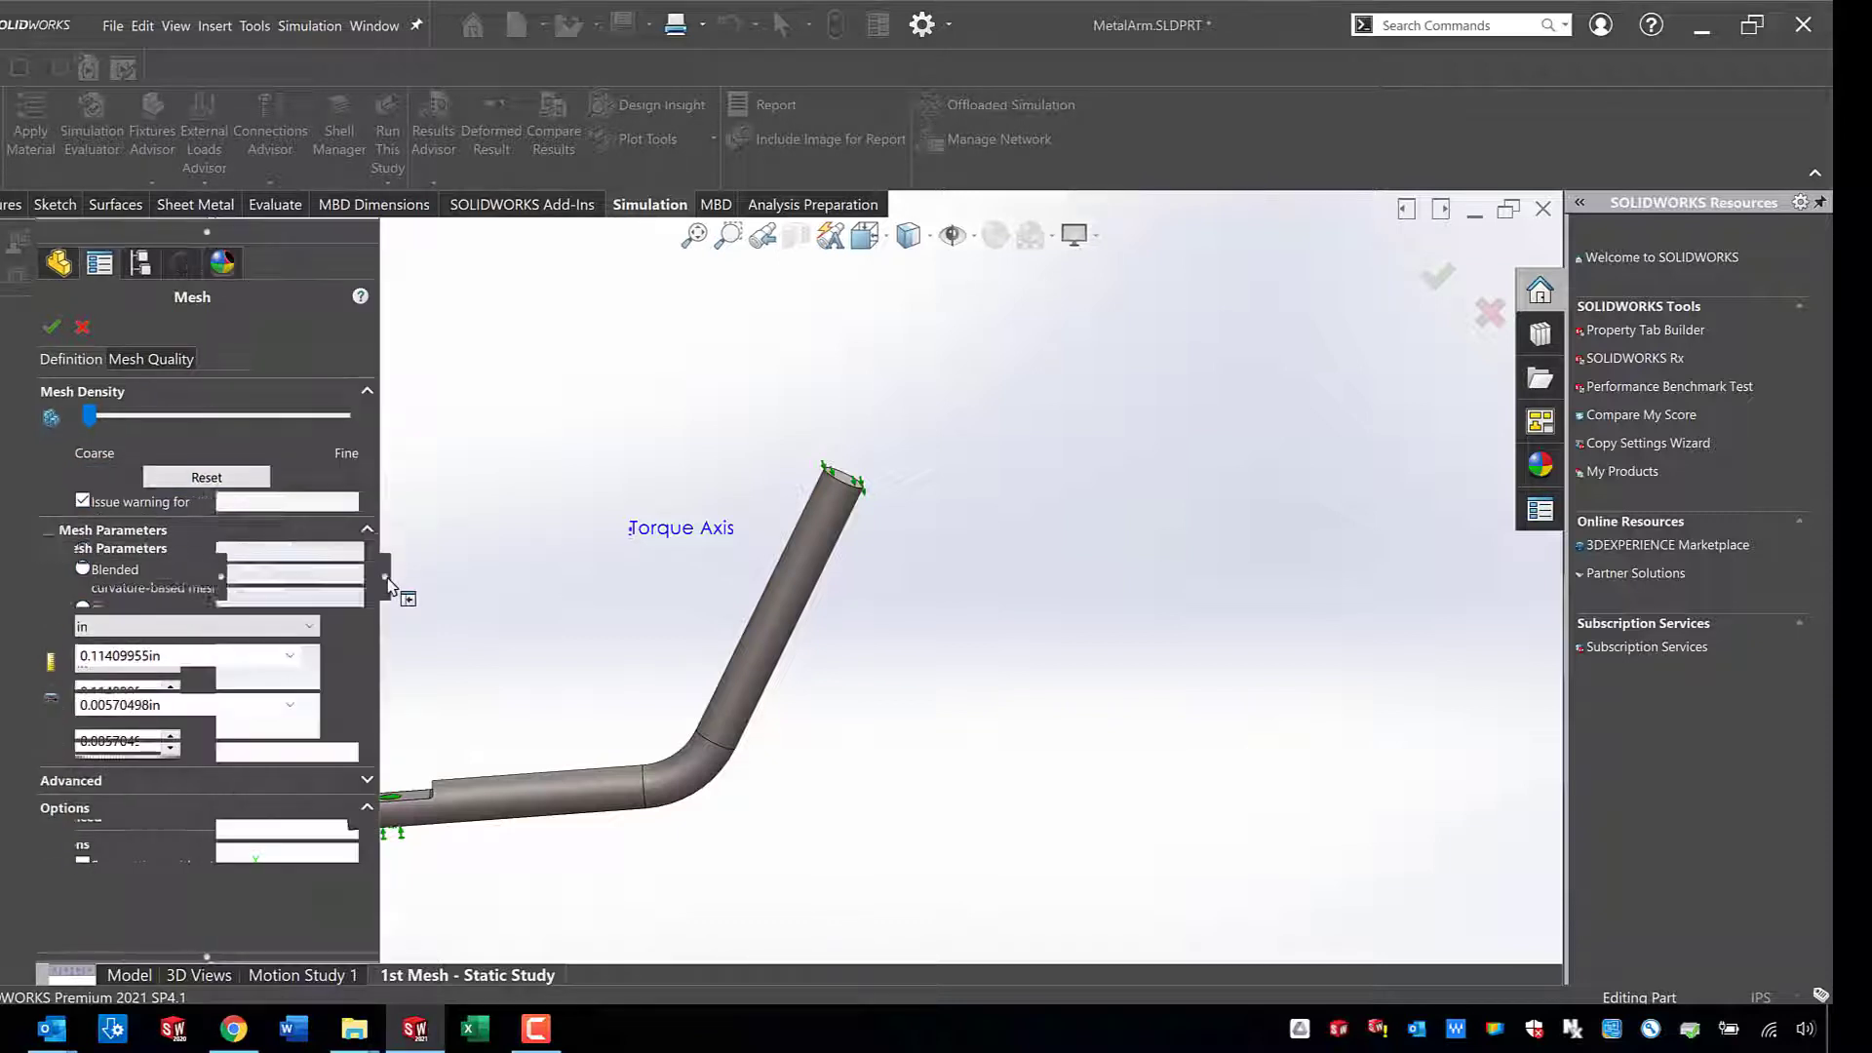
{"action": "left_click", "coordinate": [127, 577]}
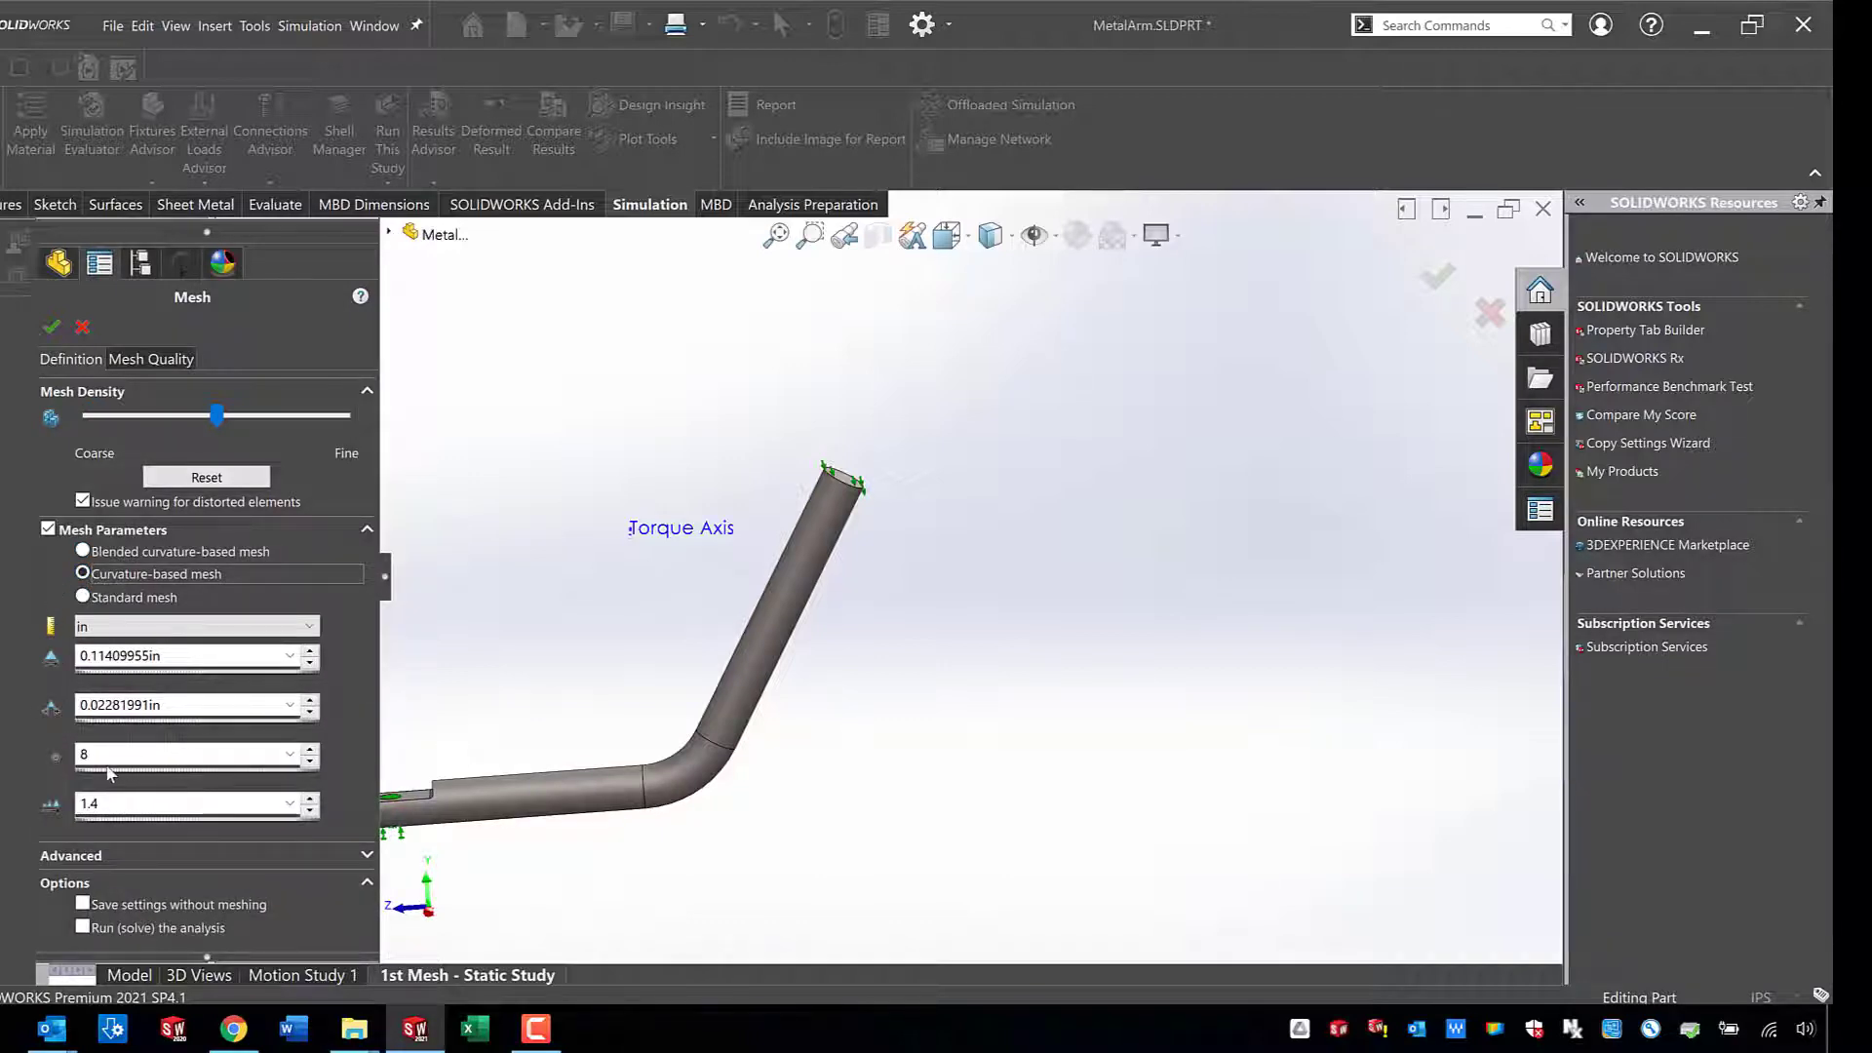
Enter growth ratio 1.5, 0.002 in minimum and 0.10 in maximum element size.
{"action": "double_click", "coordinate": [114, 804]}
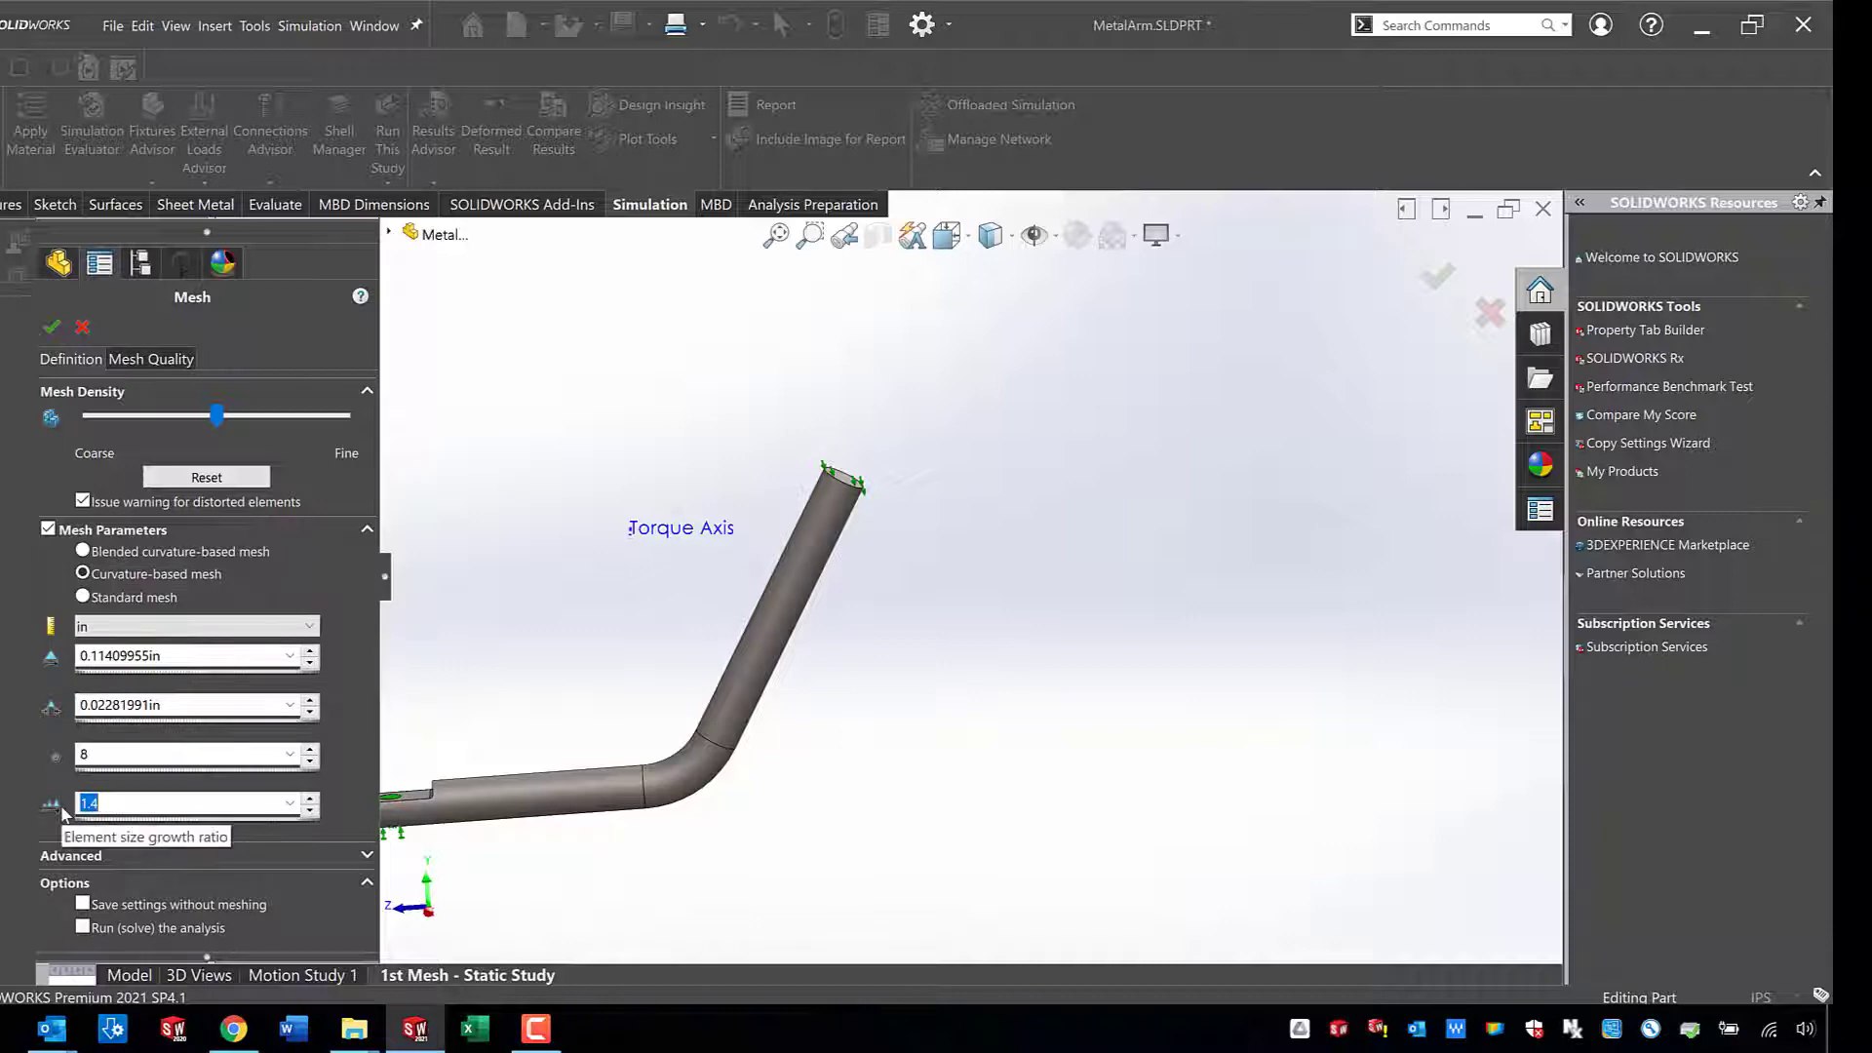
{"action": "type", "text": "3."}
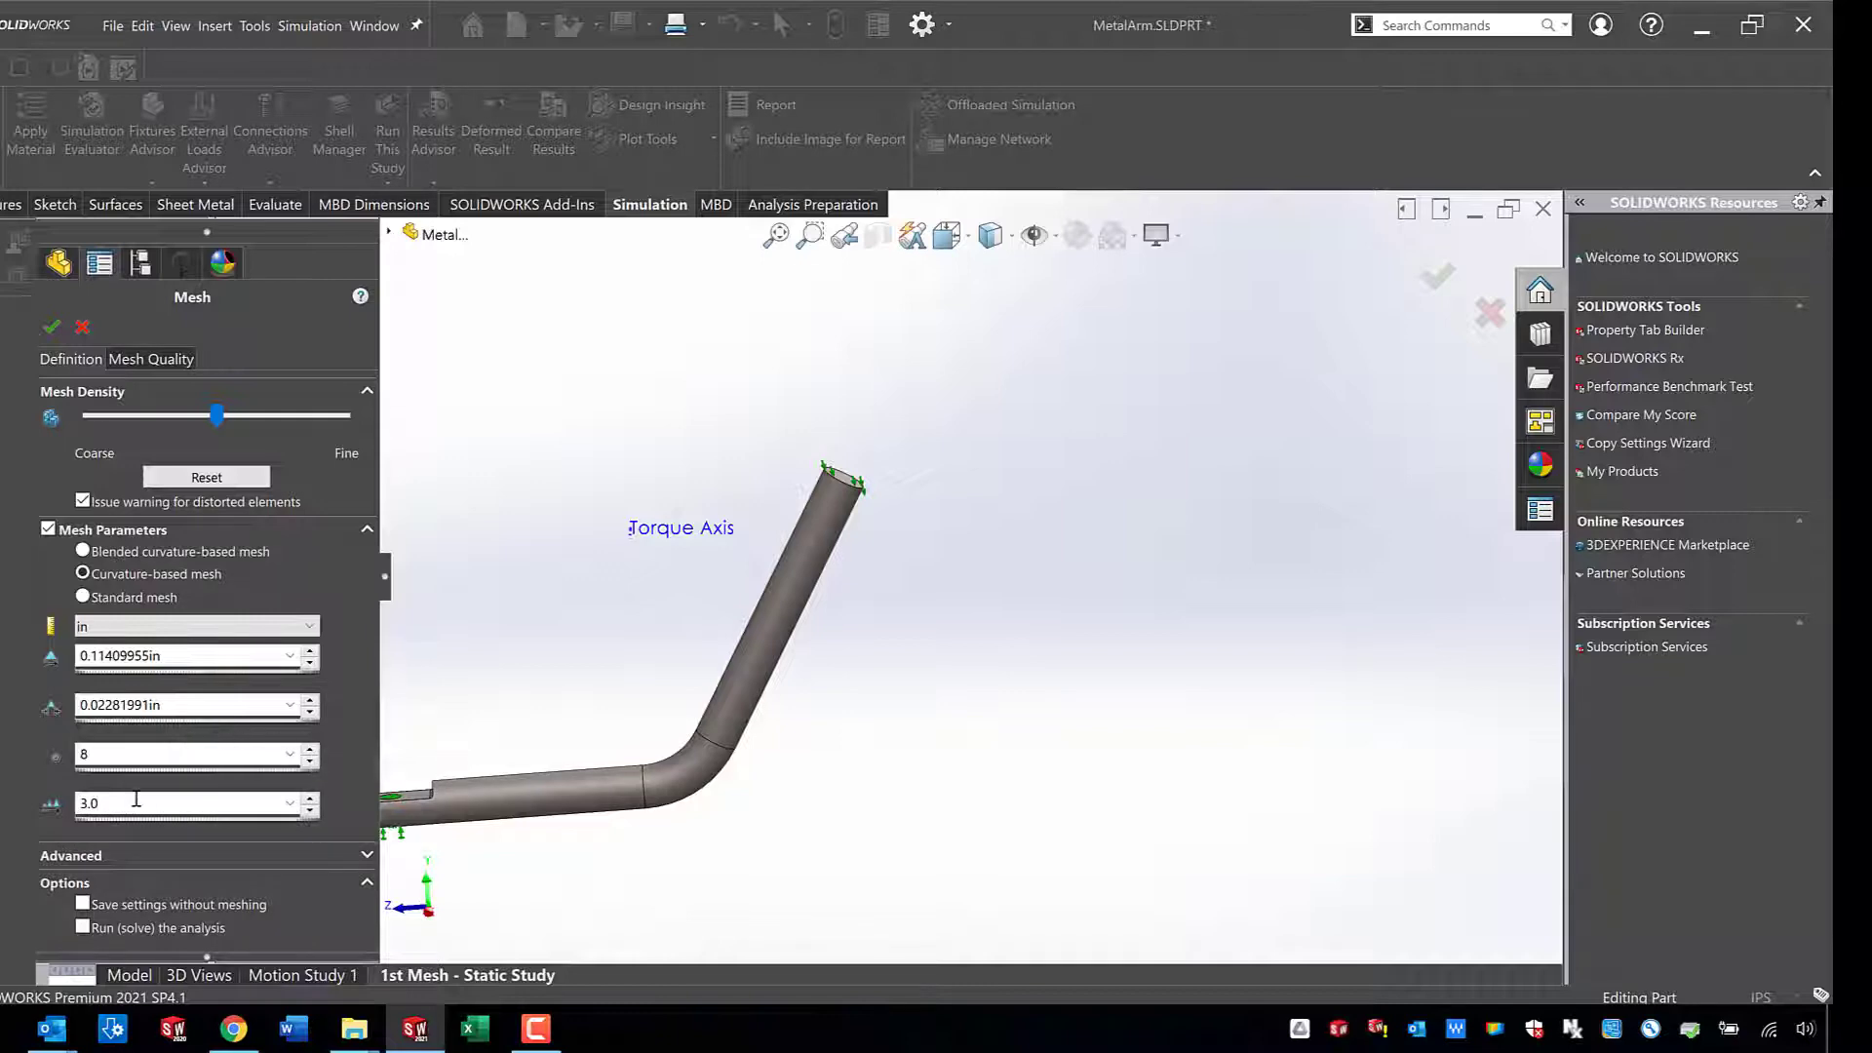
{"action": "left_click_drag", "start_coordinate": [126, 803], "coordinate": [65, 801]}
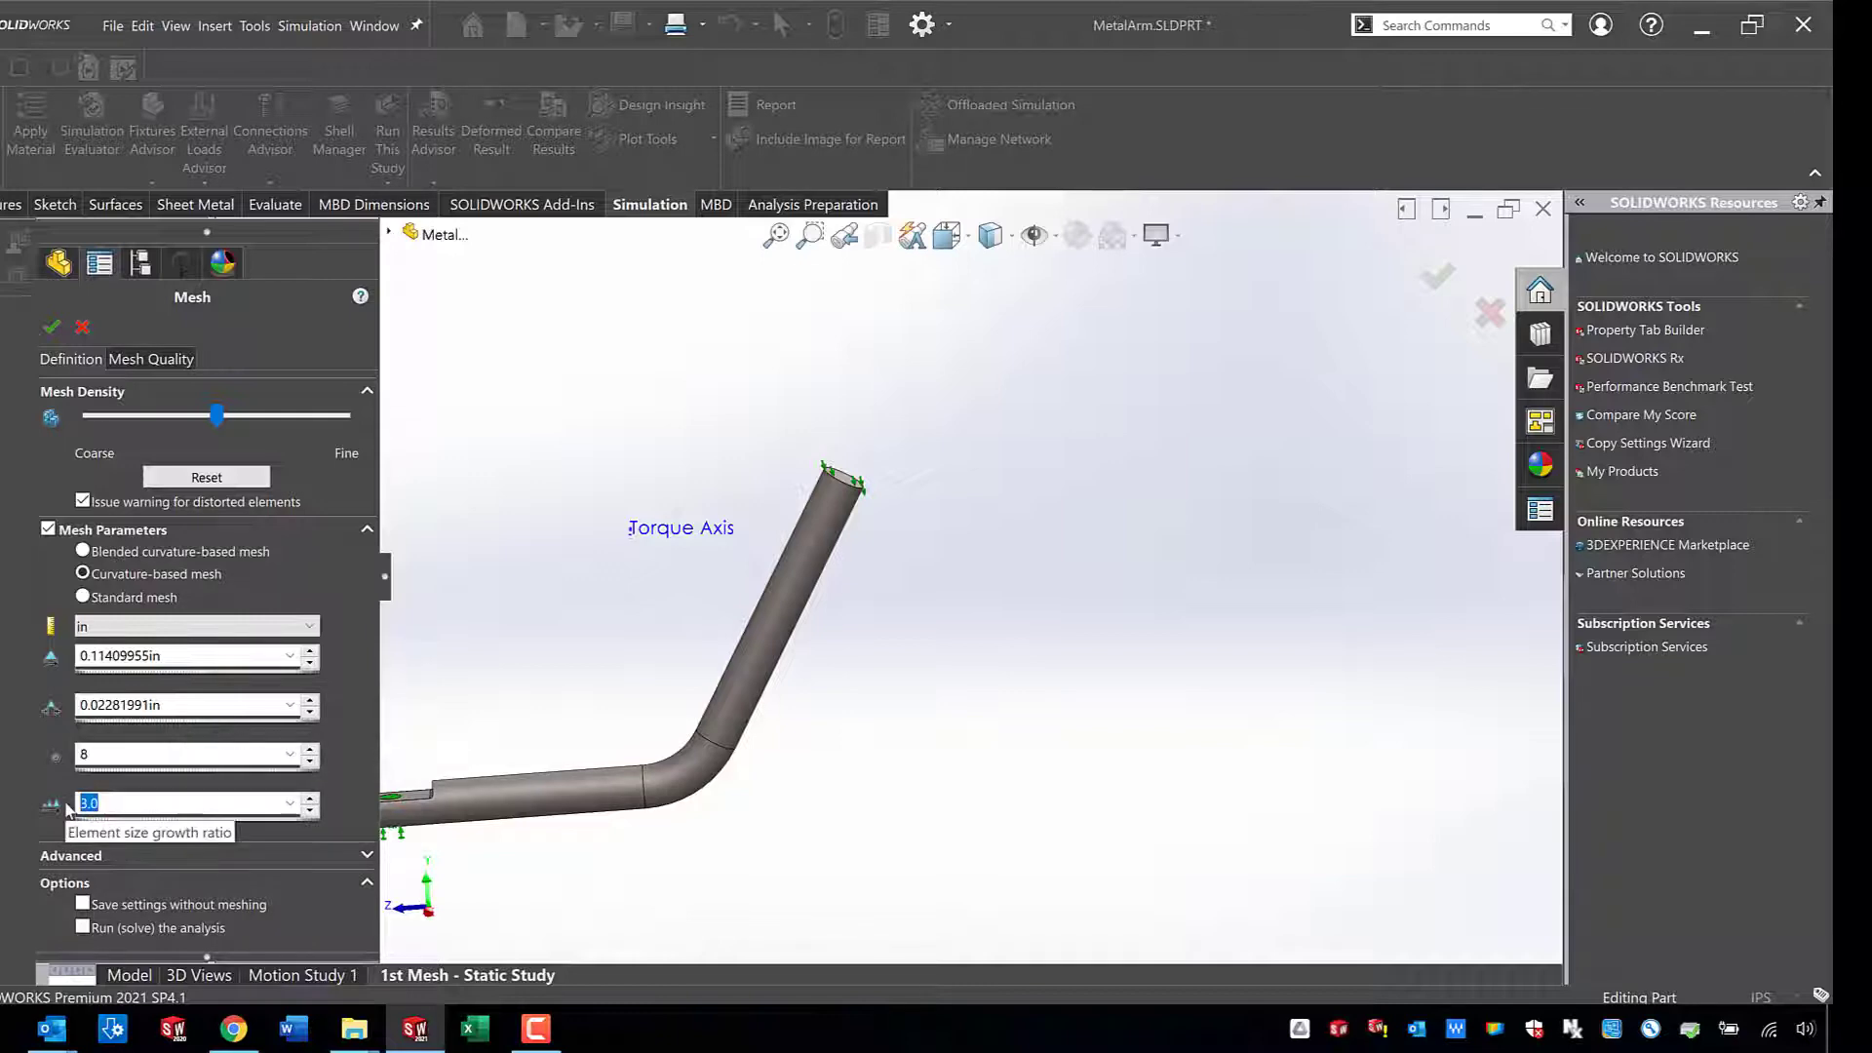
{"action": "type", "text": "1.5"}
{"action": "left_click", "coordinate": [129, 748]}
{"action": "type", "text": "36"}
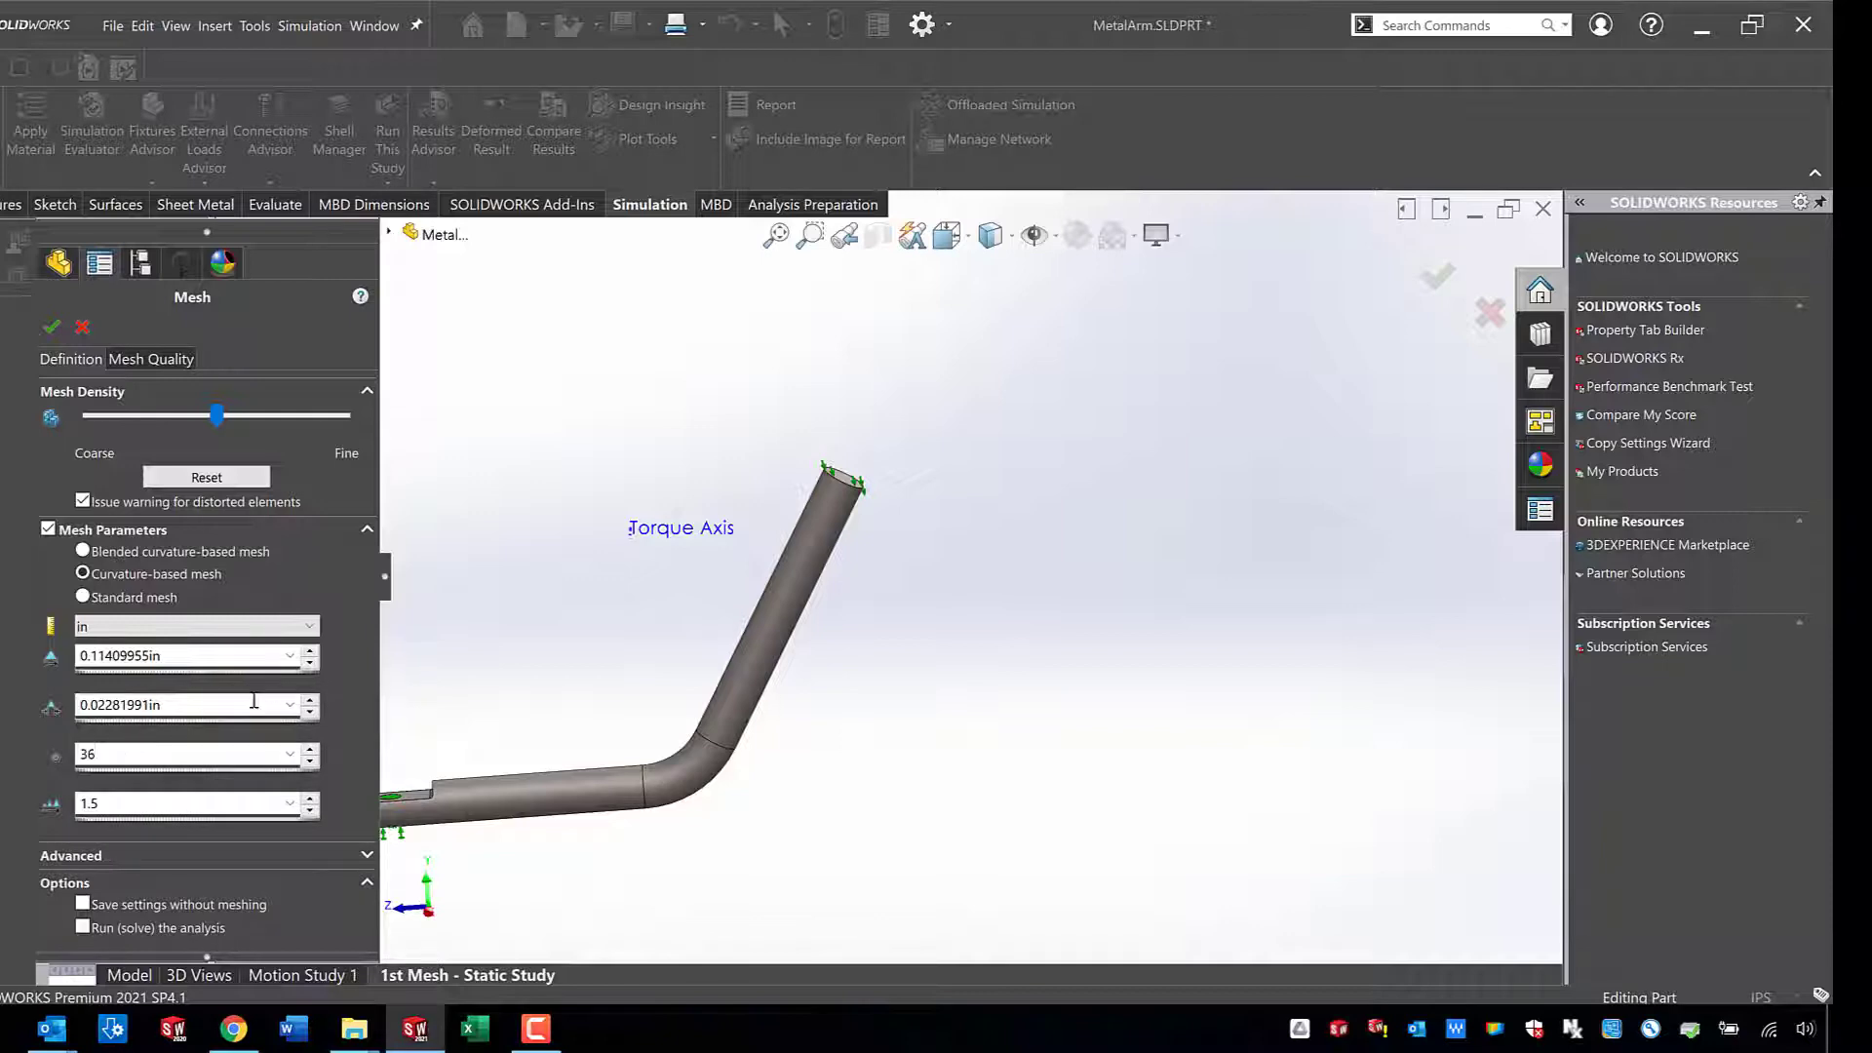
{"action": "double_click", "coordinate": [243, 704]}
{"action": "double_click", "coordinate": [196, 659]}
{"action": "type", "text": "0"}
{"action": "double_click", "coordinate": [242, 707]}
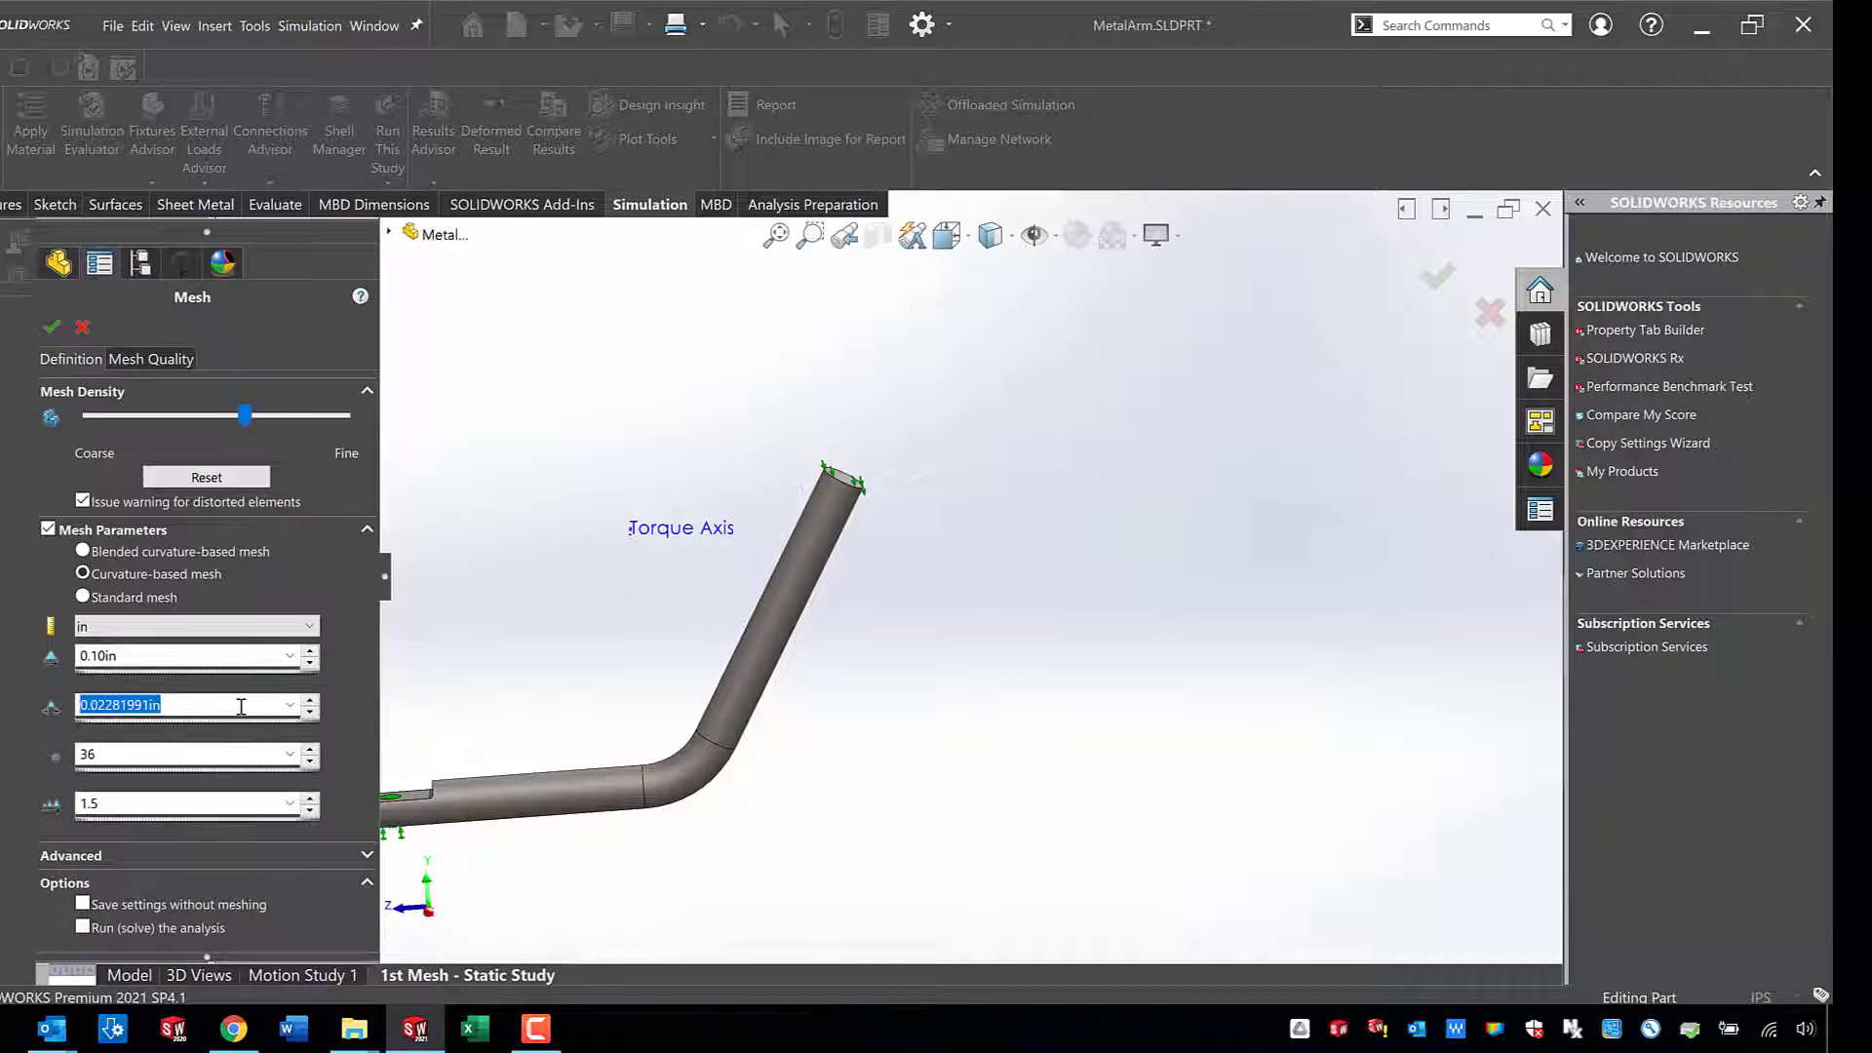
{"action": "type", "text": "0.002"}
{"action": "left_click", "coordinate": [51, 329]}
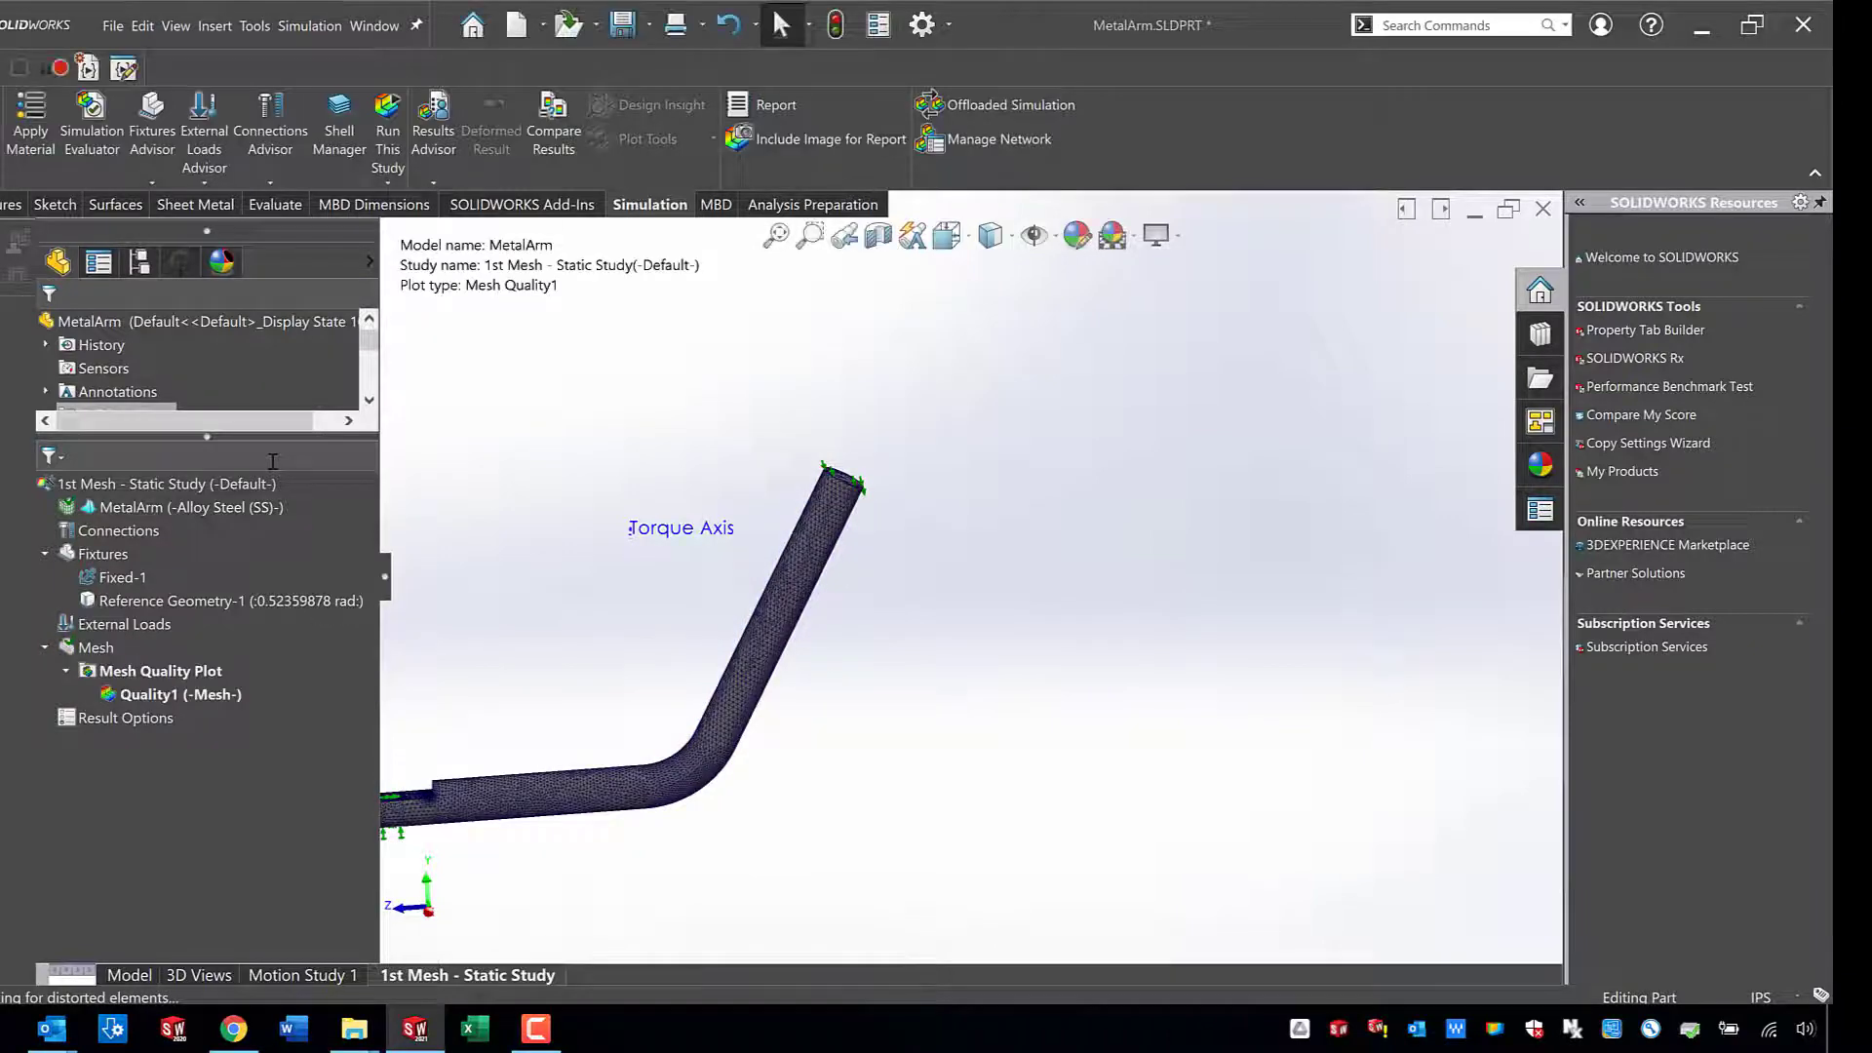
{"action": "scroll", "coordinate": [716, 681], "scroll_direction": "down", "scroll_amount": 3}
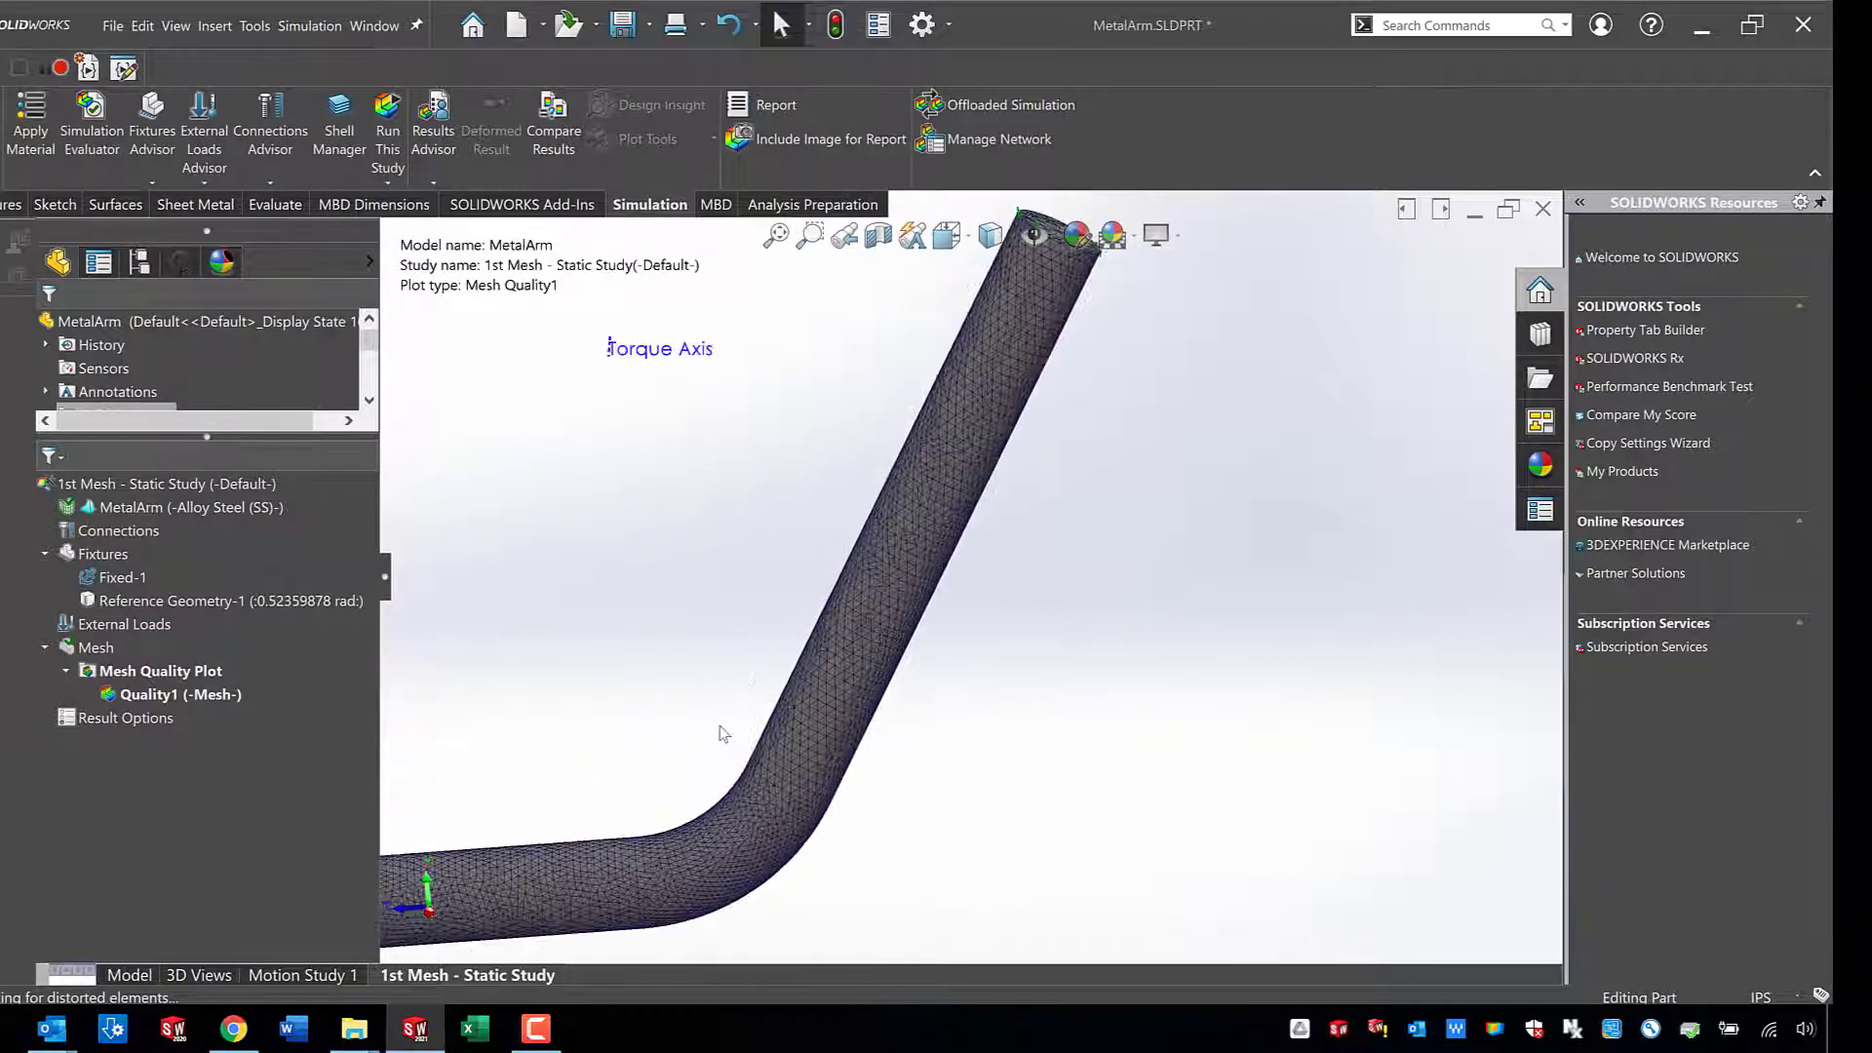
{"action": "scroll", "coordinate": [761, 739], "scroll_direction": "down", "scroll_amount": 1}
{"action": "scroll", "coordinate": [702, 739], "scroll_direction": "up", "scroll_amount": 2}
{"action": "scroll", "coordinate": [626, 766], "scroll_direction": "down", "scroll_amount": 2}
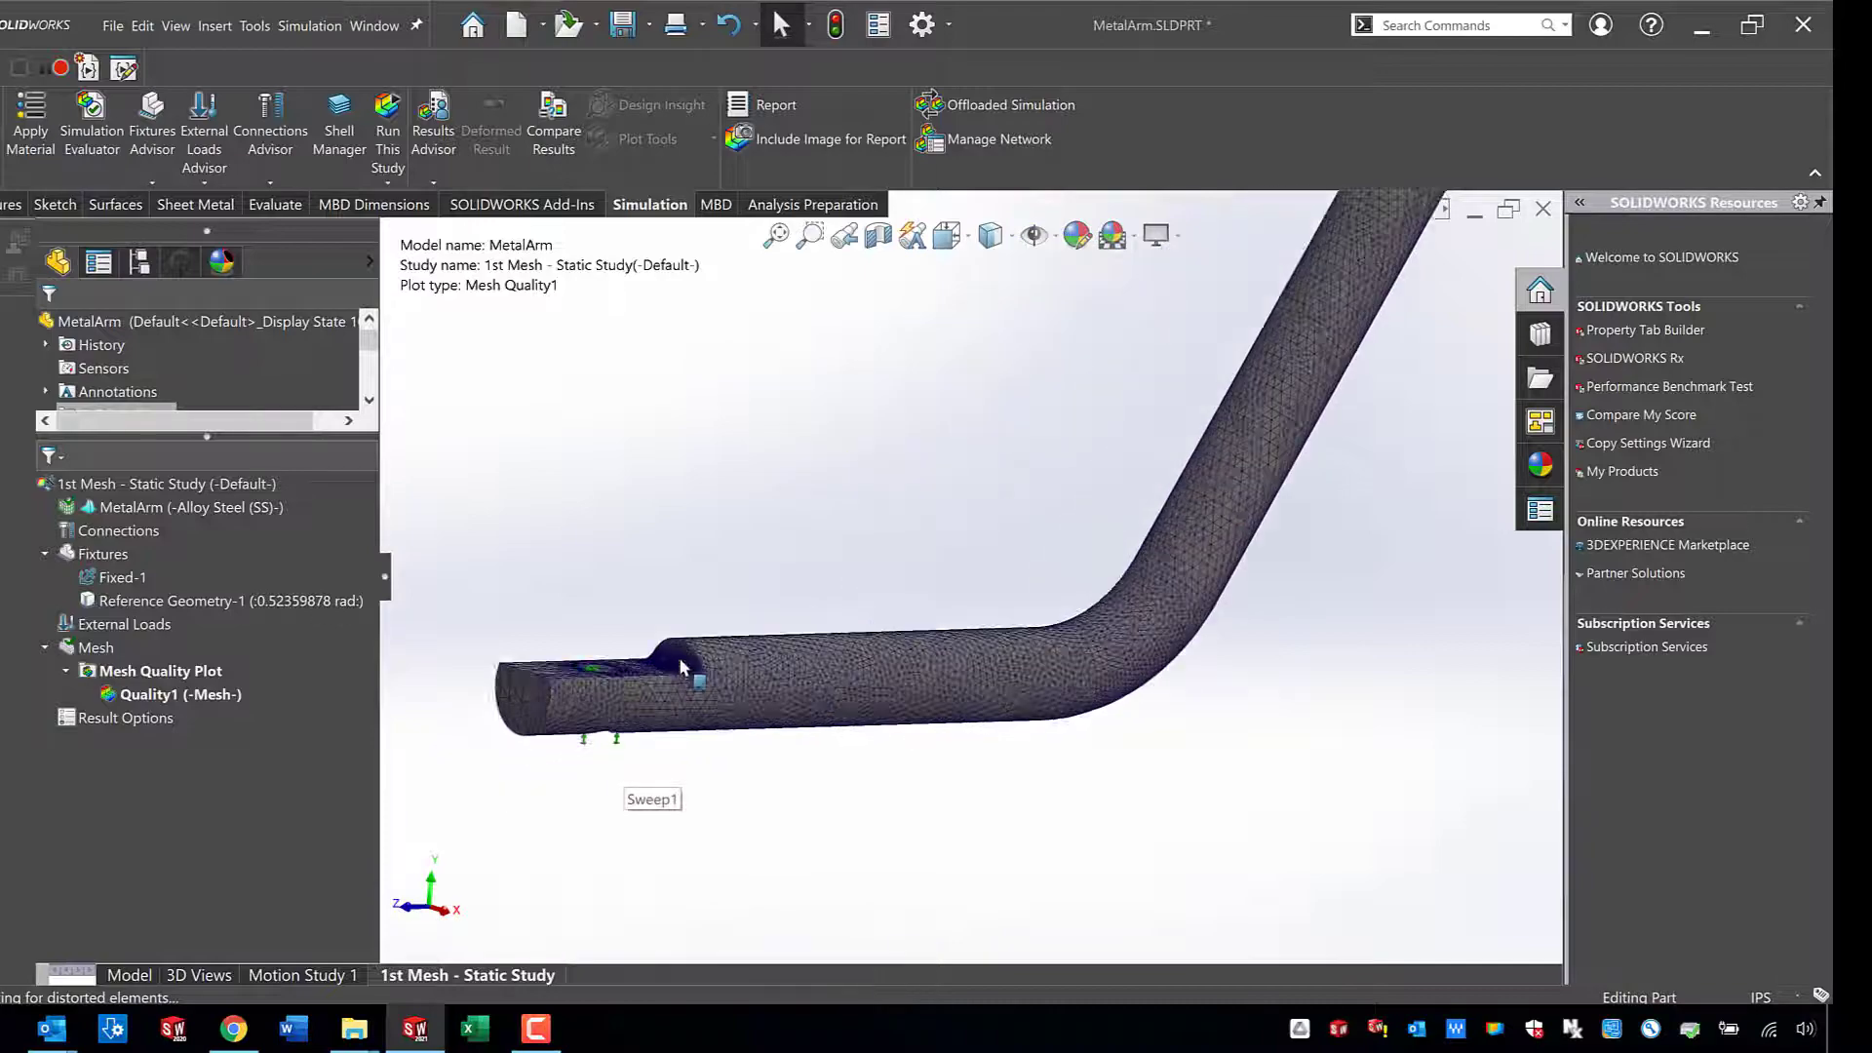
{"action": "scroll", "coordinate": [632, 773], "scroll_direction": "down", "scroll_amount": 2}
{"action": "scroll", "coordinate": [805, 649], "scroll_direction": "down", "scroll_amount": 2}
{"action": "scroll", "coordinate": [781, 648], "scroll_direction": "down", "scroll_amount": 2}
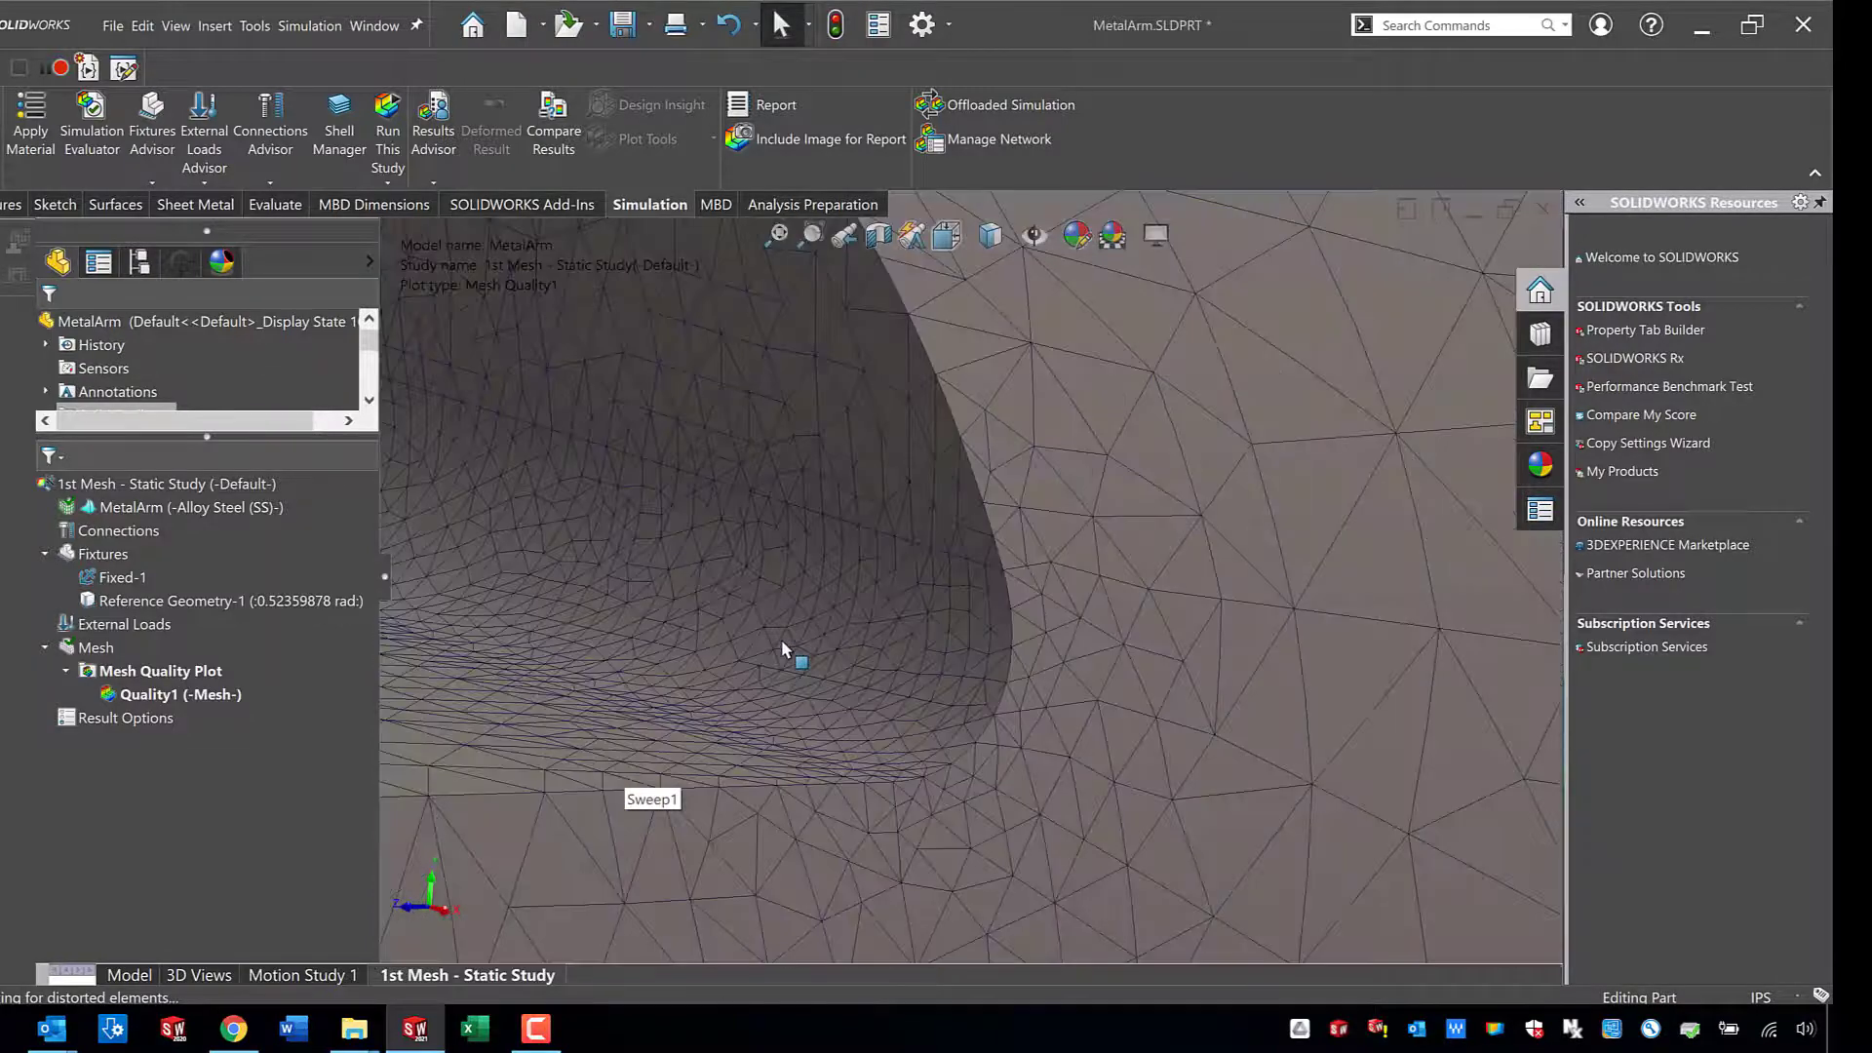
{"action": "scroll", "coordinate": [784, 648], "scroll_direction": "up", "scroll_amount": 2}
{"action": "scroll", "coordinate": [786, 653], "scroll_direction": "up", "scroll_amount": 2}
{"action": "scroll", "coordinate": [966, 637], "scroll_direction": "up", "scroll_amount": 1}
{"action": "scroll", "coordinate": [995, 615], "scroll_direction": "up", "scroll_amount": 1}
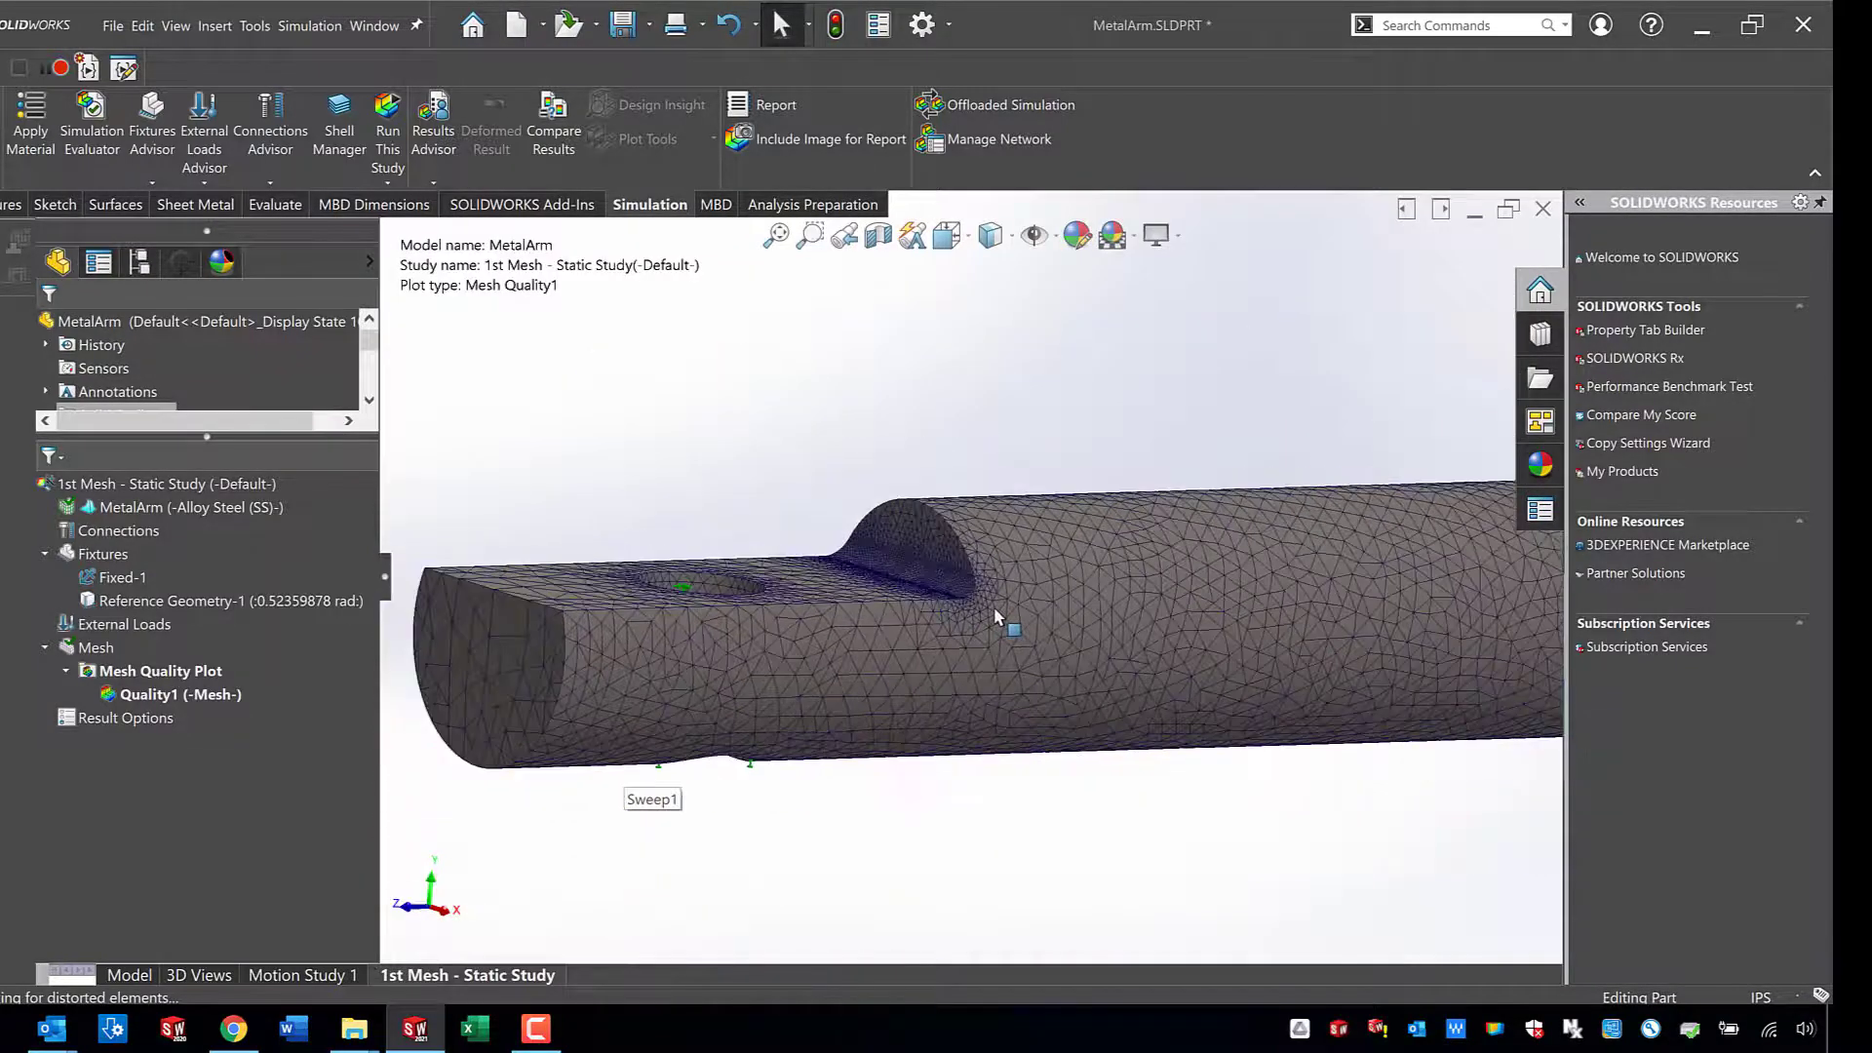
{"action": "scroll", "coordinate": [995, 615], "scroll_direction": "up", "scroll_amount": 2}
{"action": "scroll", "coordinate": [970, 628], "scroll_direction": "up", "scroll_amount": 1}
{"action": "scroll", "coordinate": [1057, 599], "scroll_direction": "up", "scroll_amount": 2}
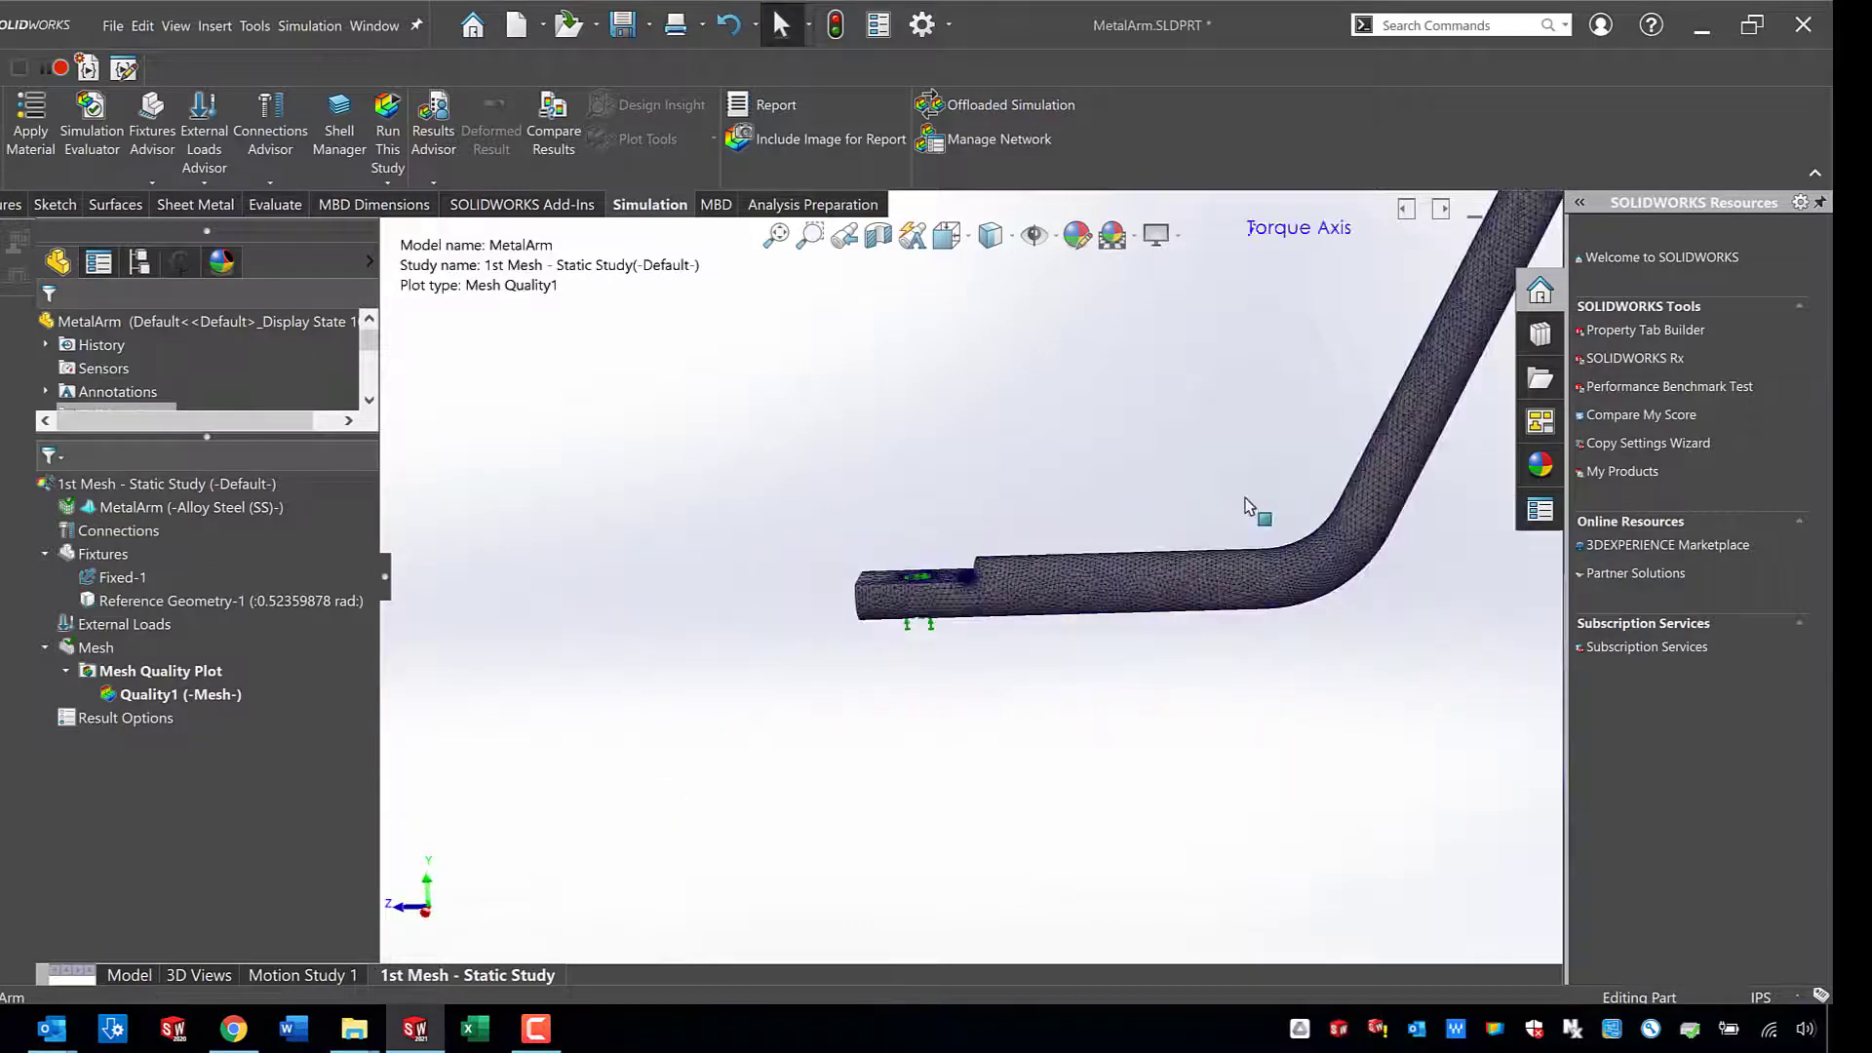
{"action": "scroll", "coordinate": [1245, 505], "scroll_direction": "up", "scroll_amount": 2}
{"action": "scroll", "coordinate": [1258, 433], "scroll_direction": "down", "scroll_amount": 2}
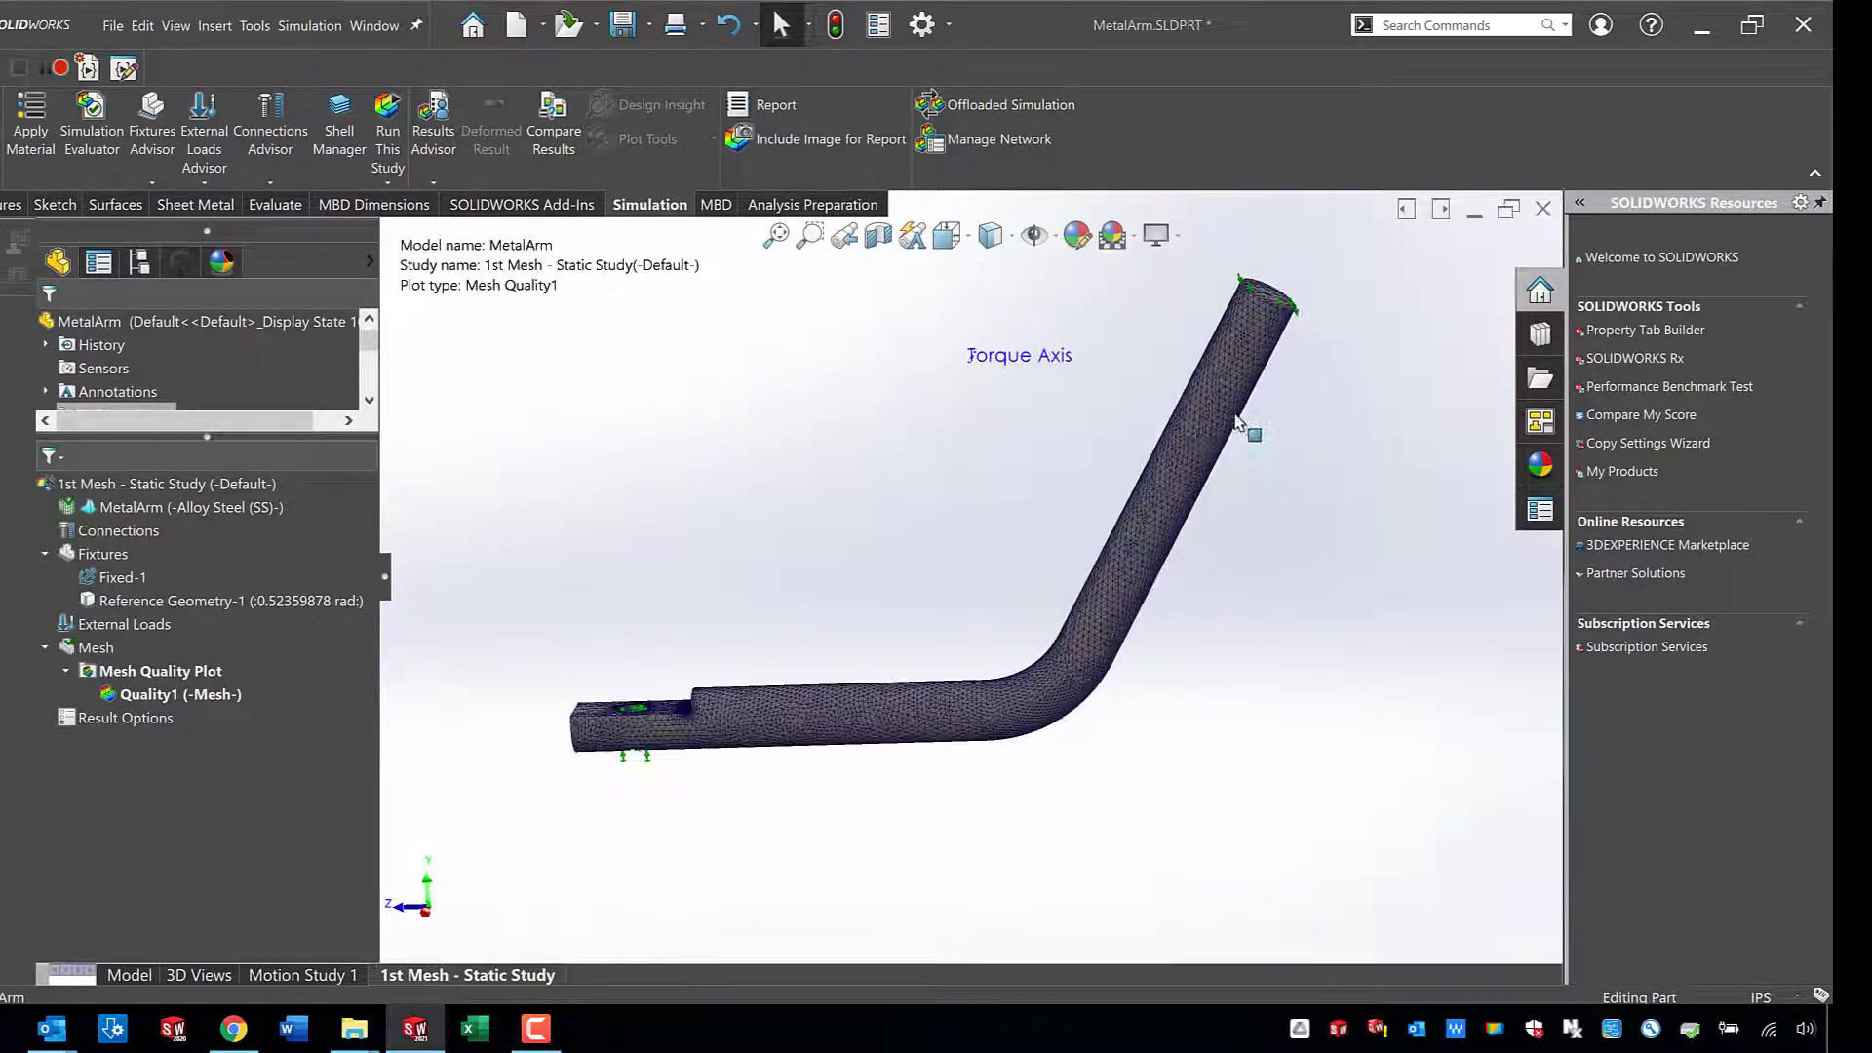
Create a new mesh with a 0.25 in maximum element size and generate it.
{"action": "left_click", "coordinate": [95, 647]}
{"action": "right_click", "coordinate": [97, 648]}
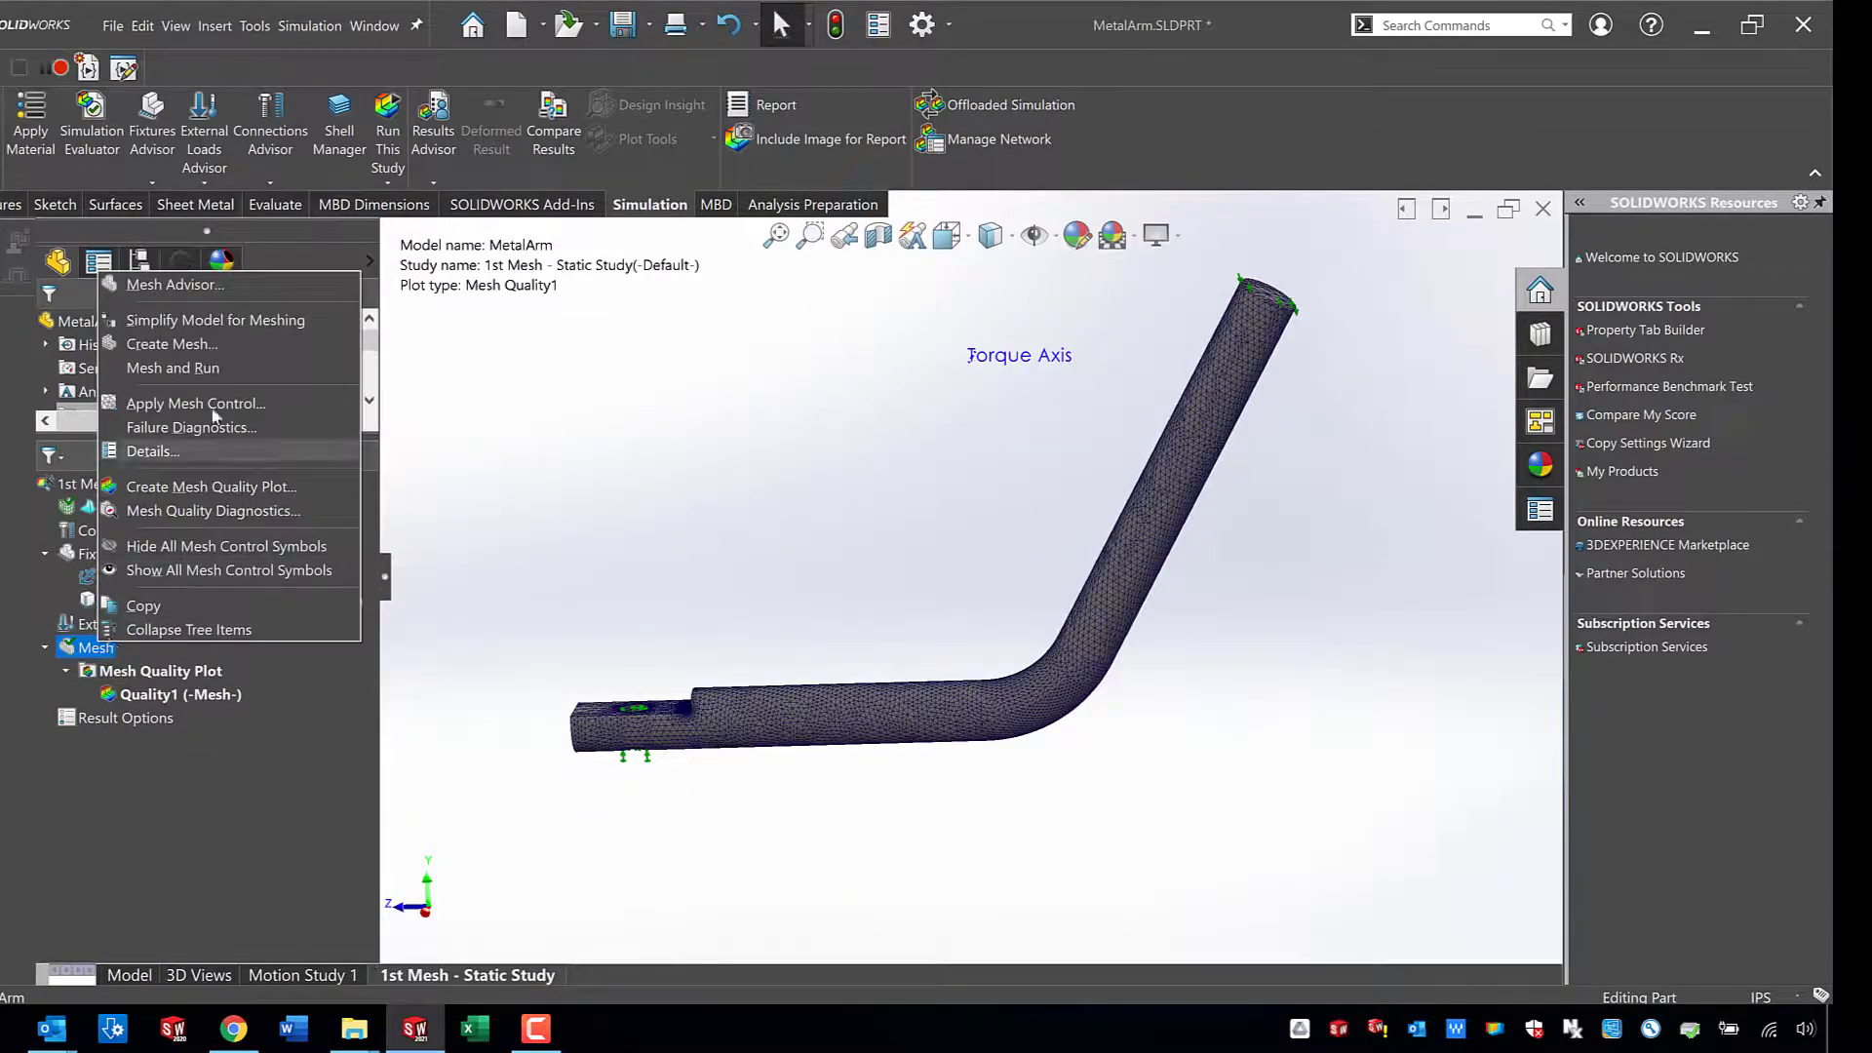
{"action": "left_click", "coordinate": [219, 345]}
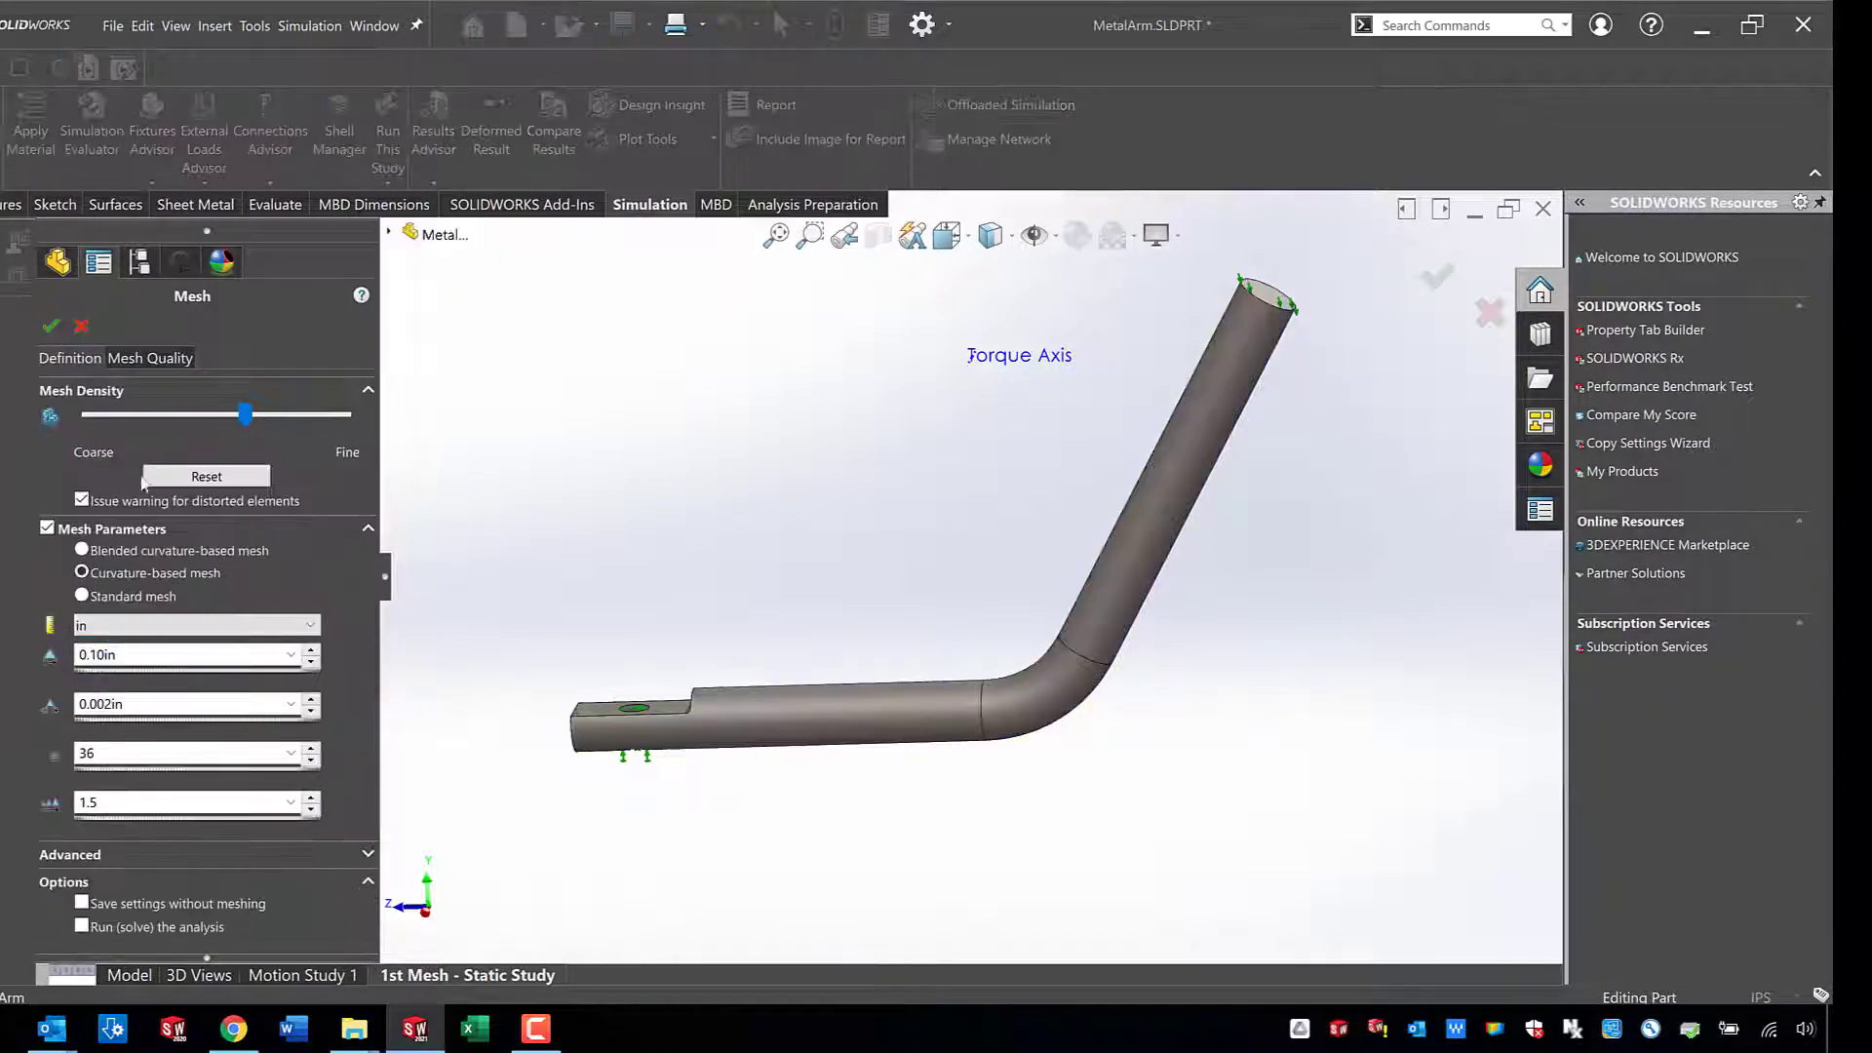
{"action": "double_click", "coordinate": [130, 657]}
{"action": "type", "text": "0.25"}
{"action": "left_click", "coordinate": [51, 327]}
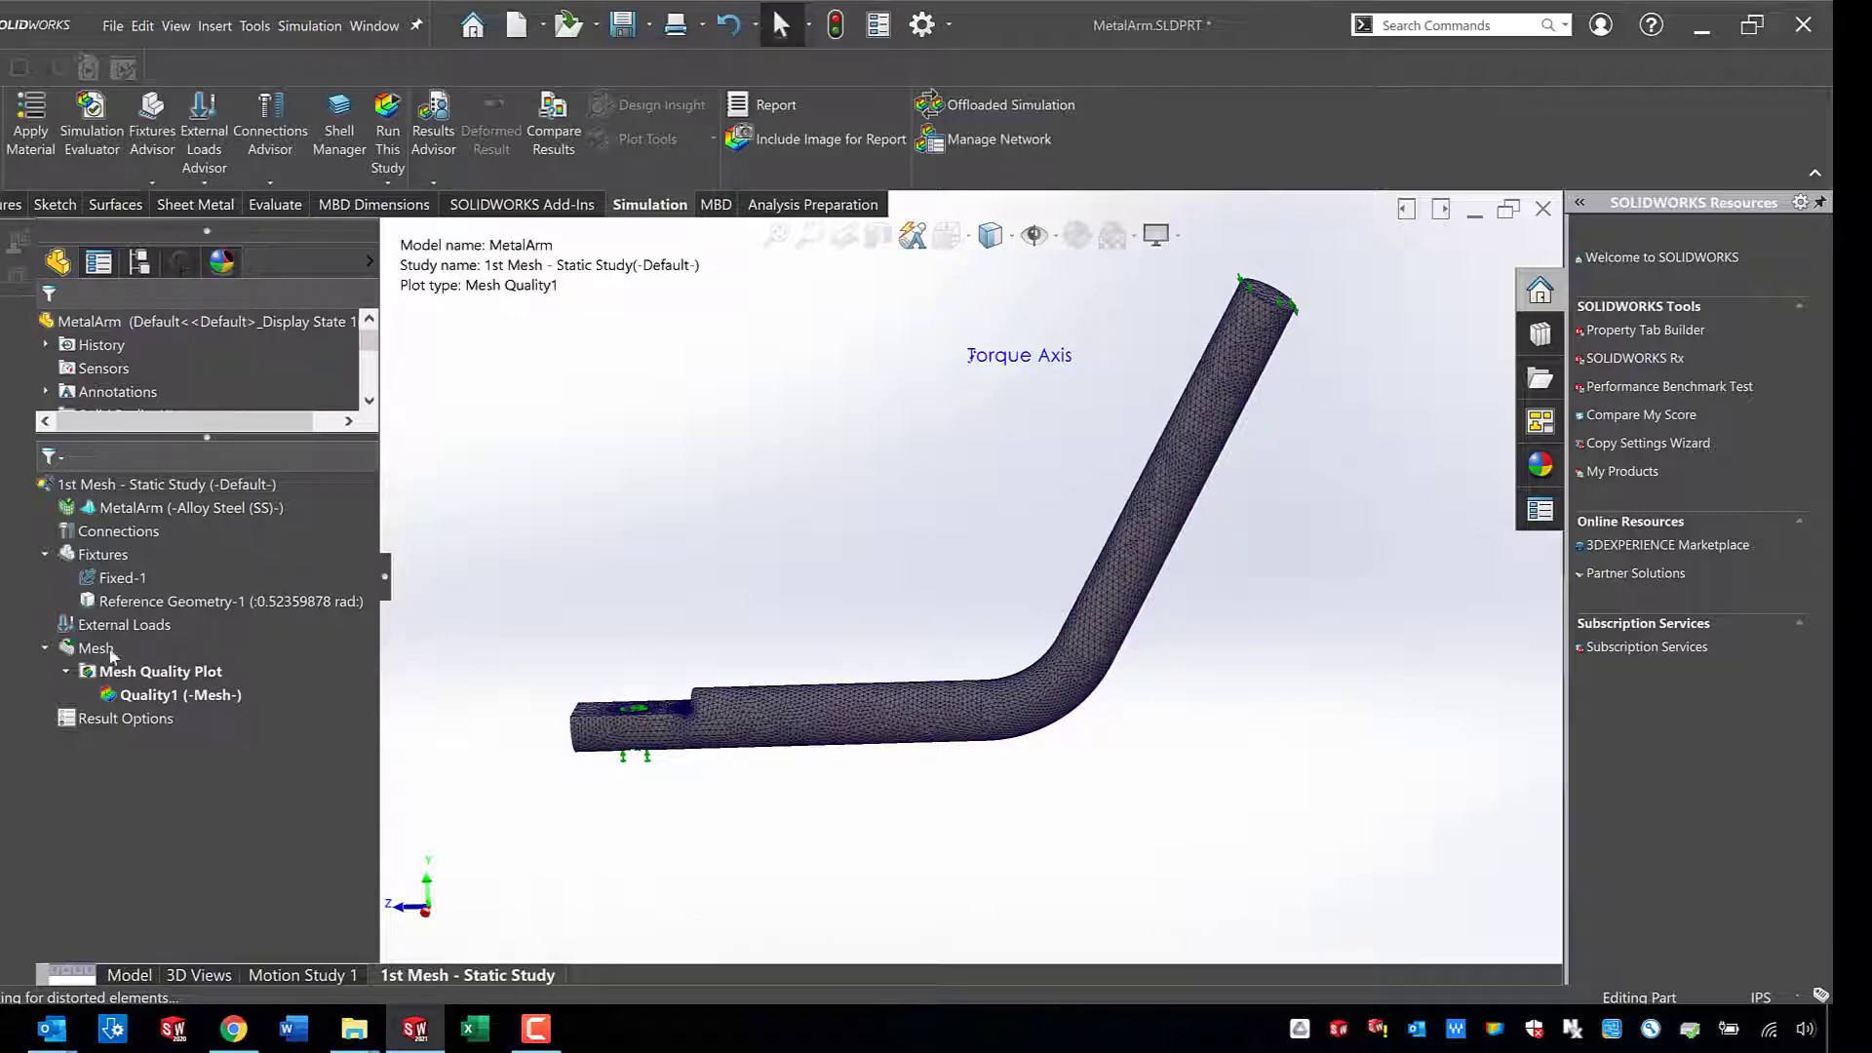
Remesh with the 36 circle-elements value cleared, leaving 8 elements per circle.
{"action": "right_click", "coordinate": [99, 651]}
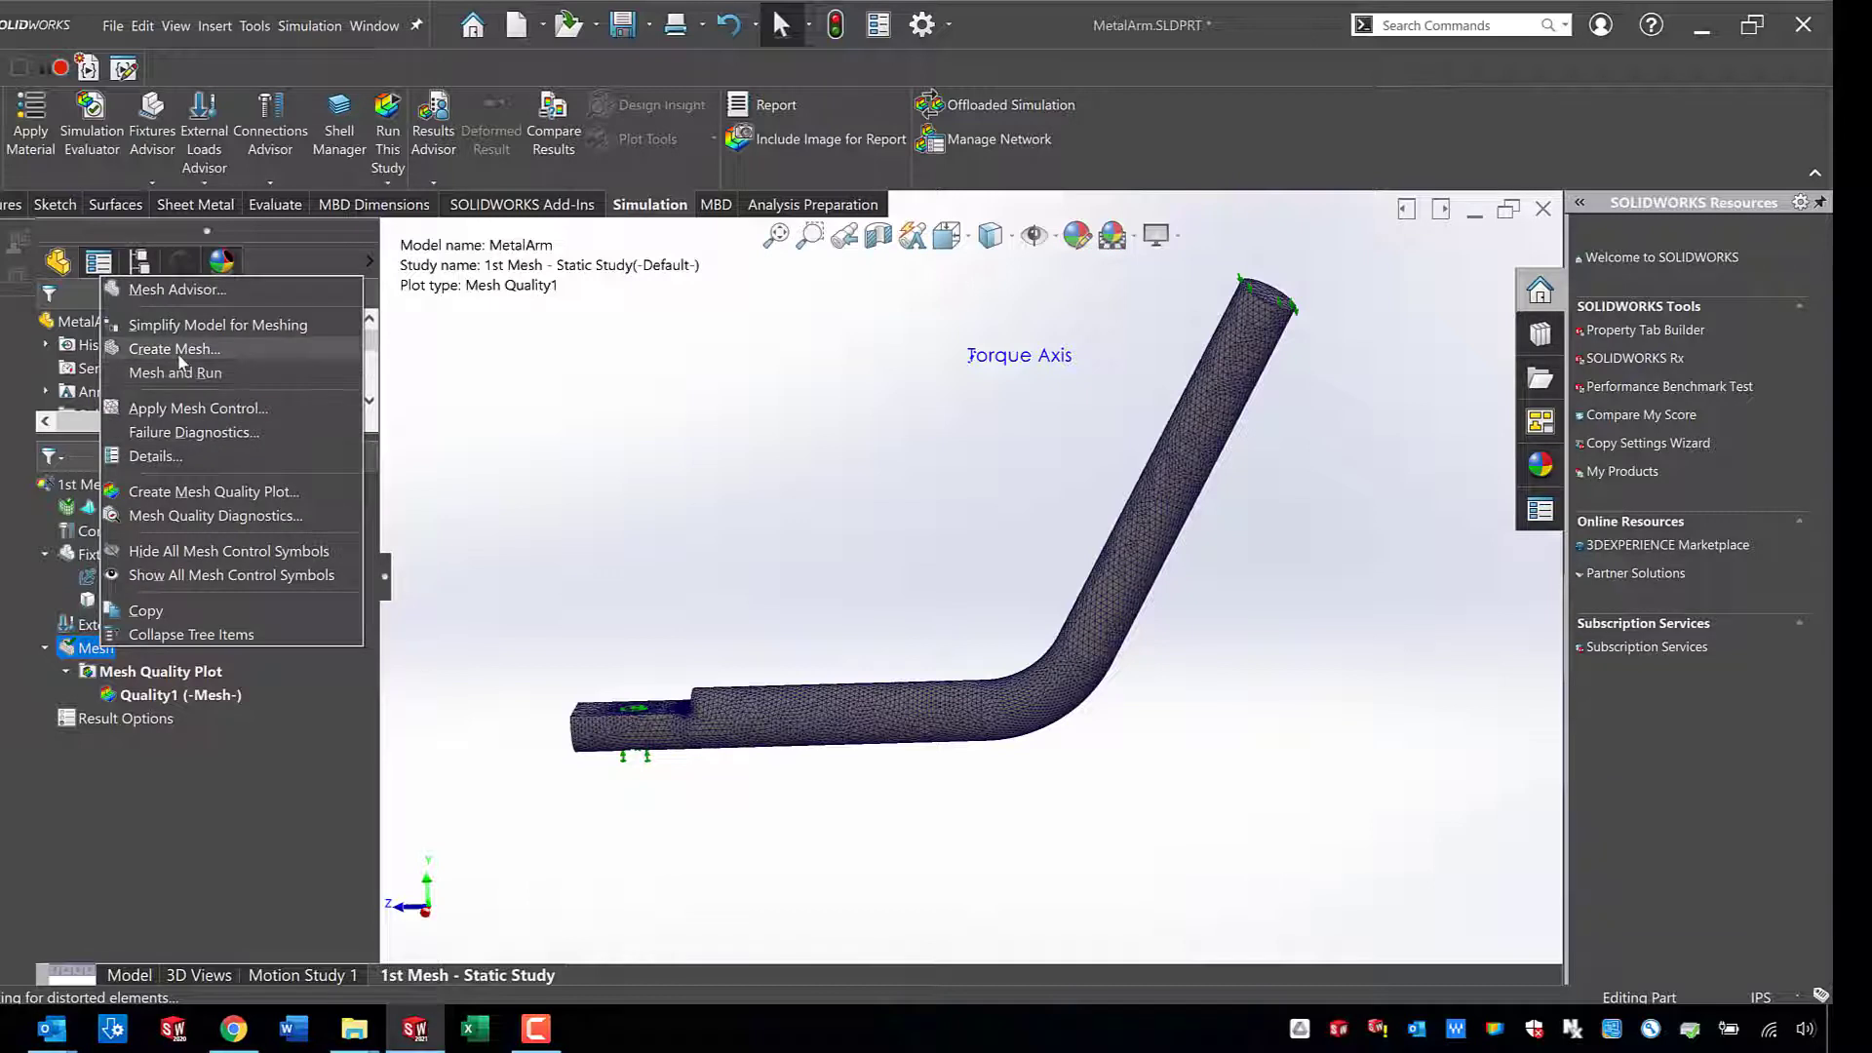
{"action": "left_click", "coordinate": [179, 352]}
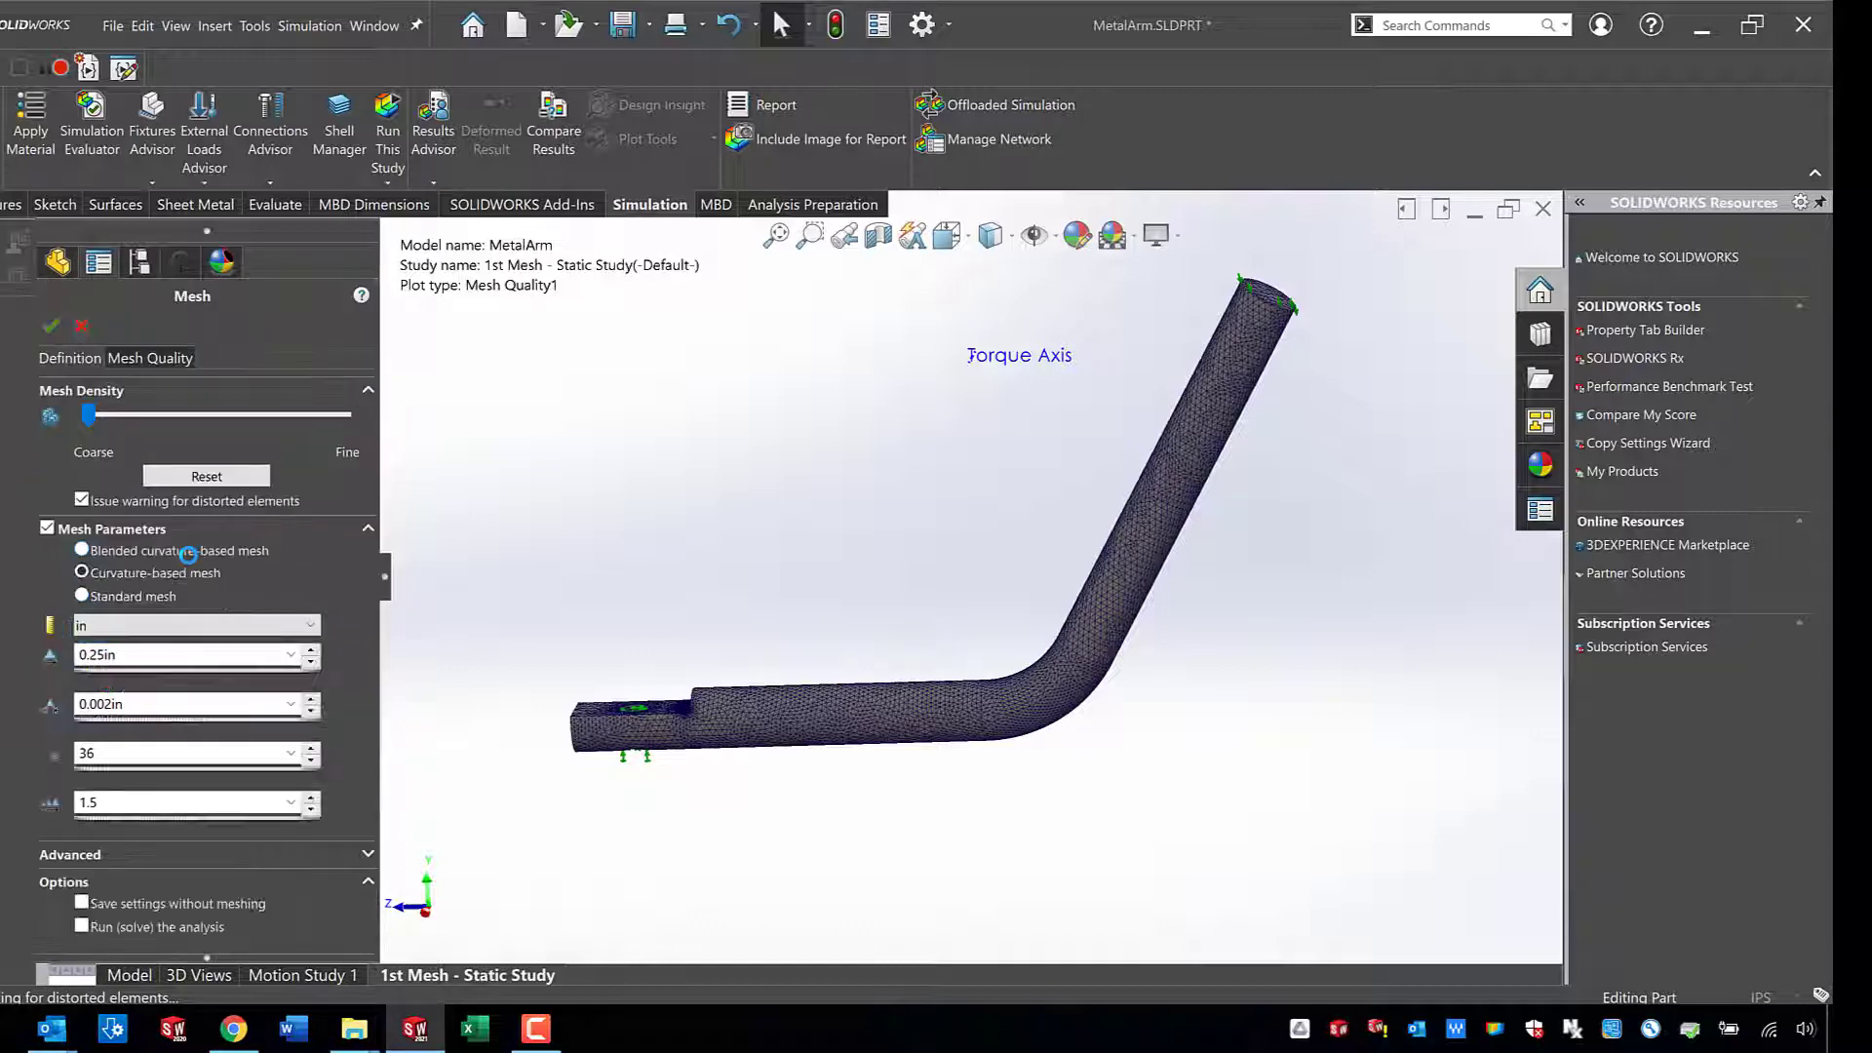
{"action": "double_click", "coordinate": [159, 751]}
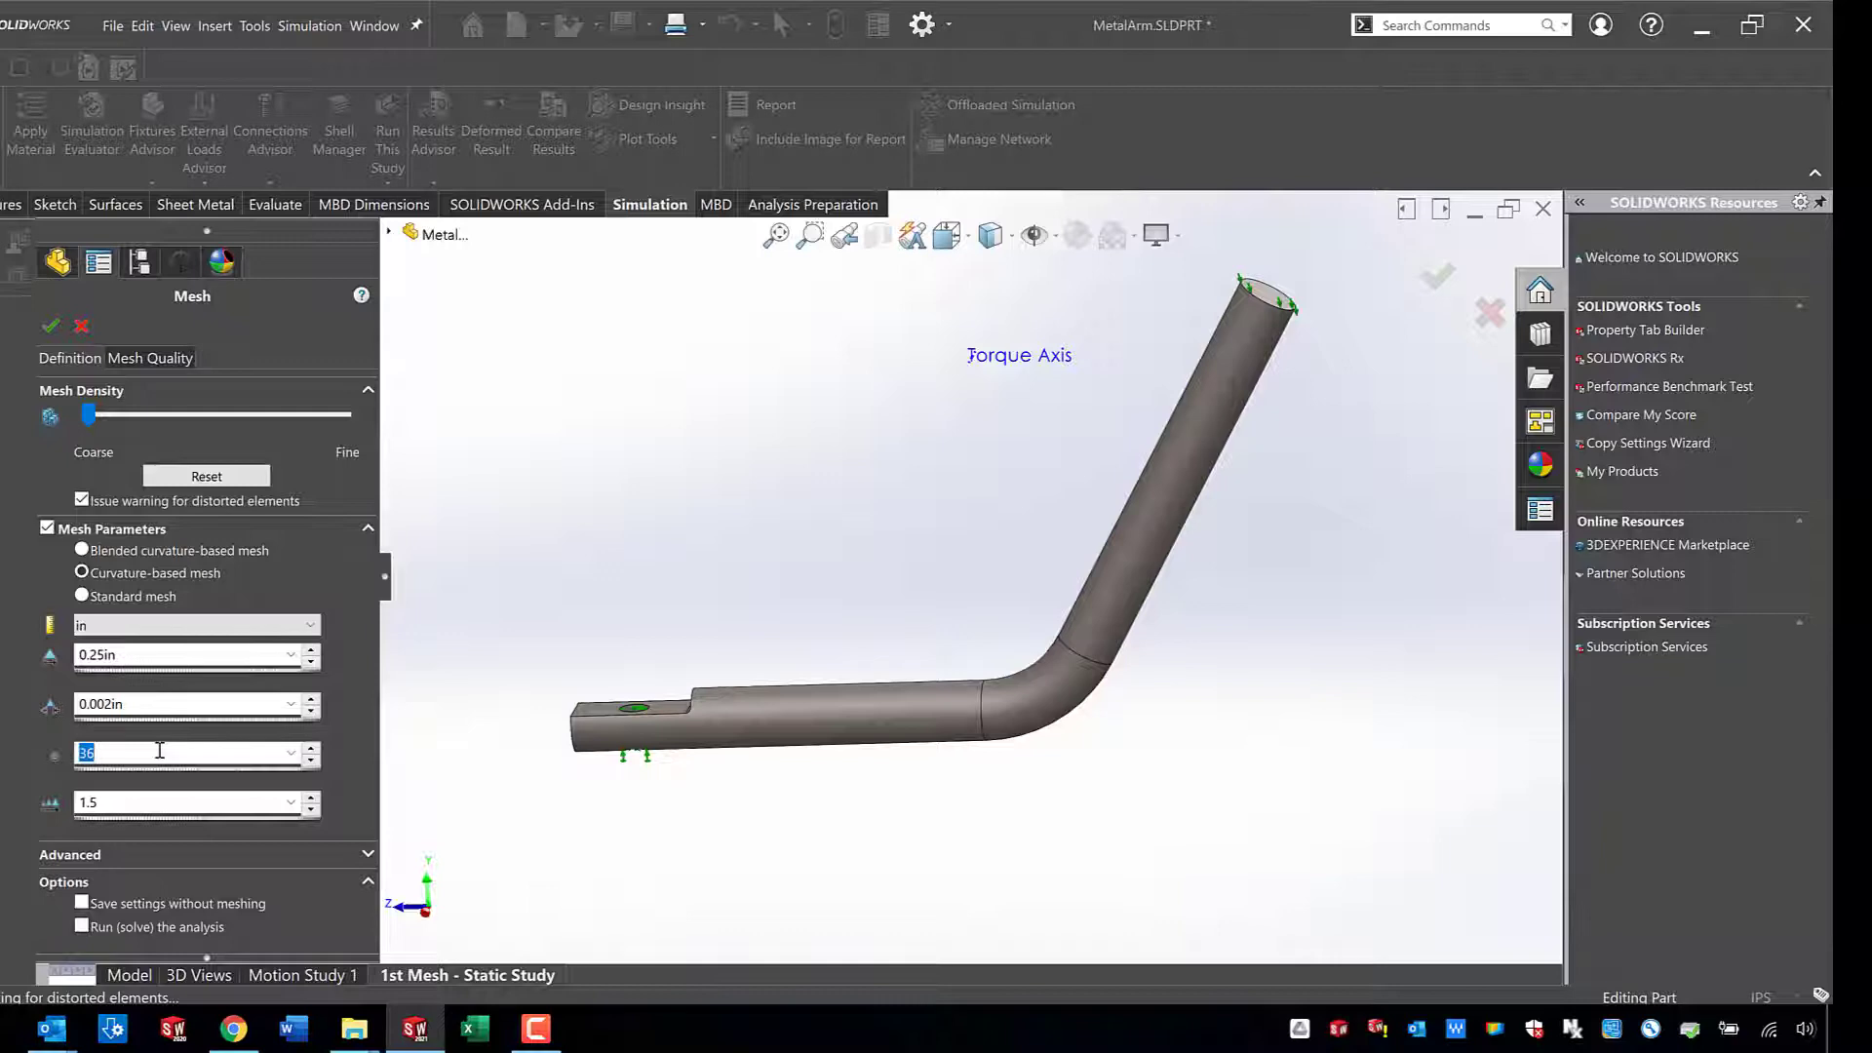
{"action": "key", "text": "BackSpace"}
{"action": "left_click", "coordinate": [49, 326]}
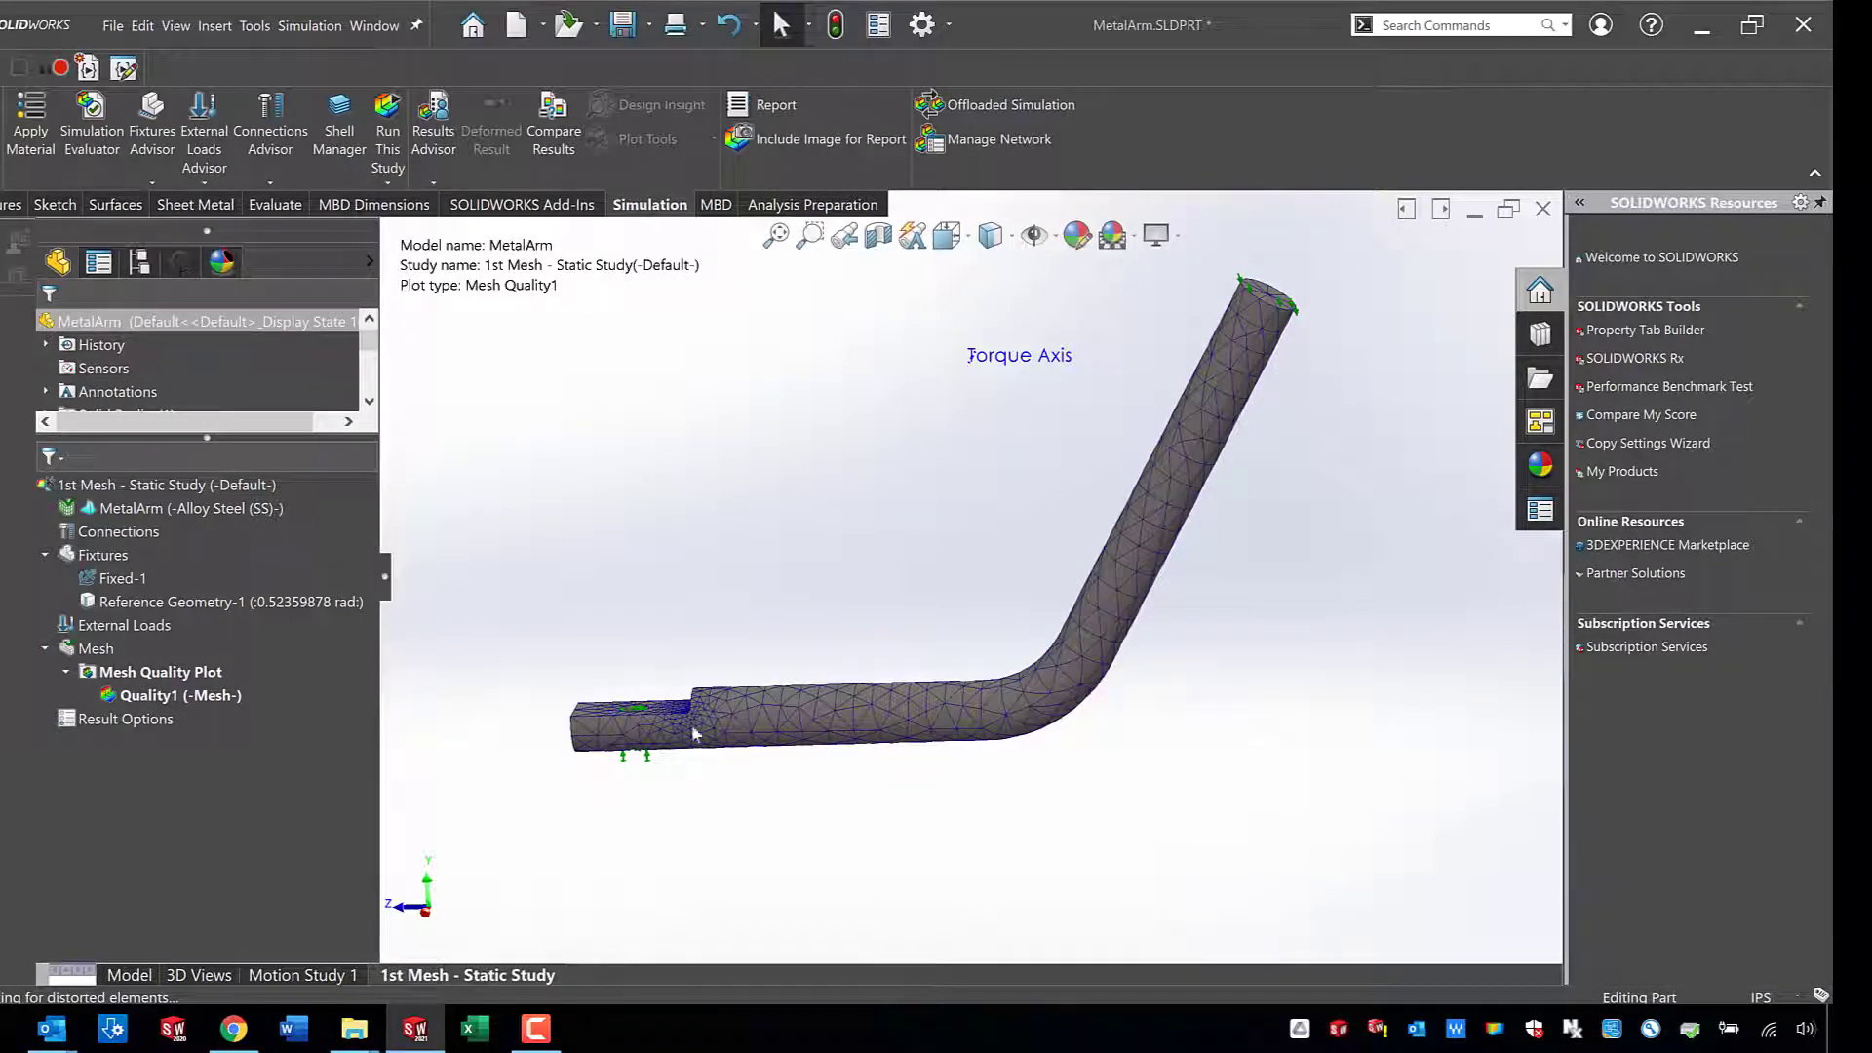
{"action": "scroll", "coordinate": [689, 648], "scroll_direction": "down", "scroll_amount": 3}
{"action": "scroll", "coordinate": [695, 643], "scroll_direction": "down", "scroll_amount": 3}
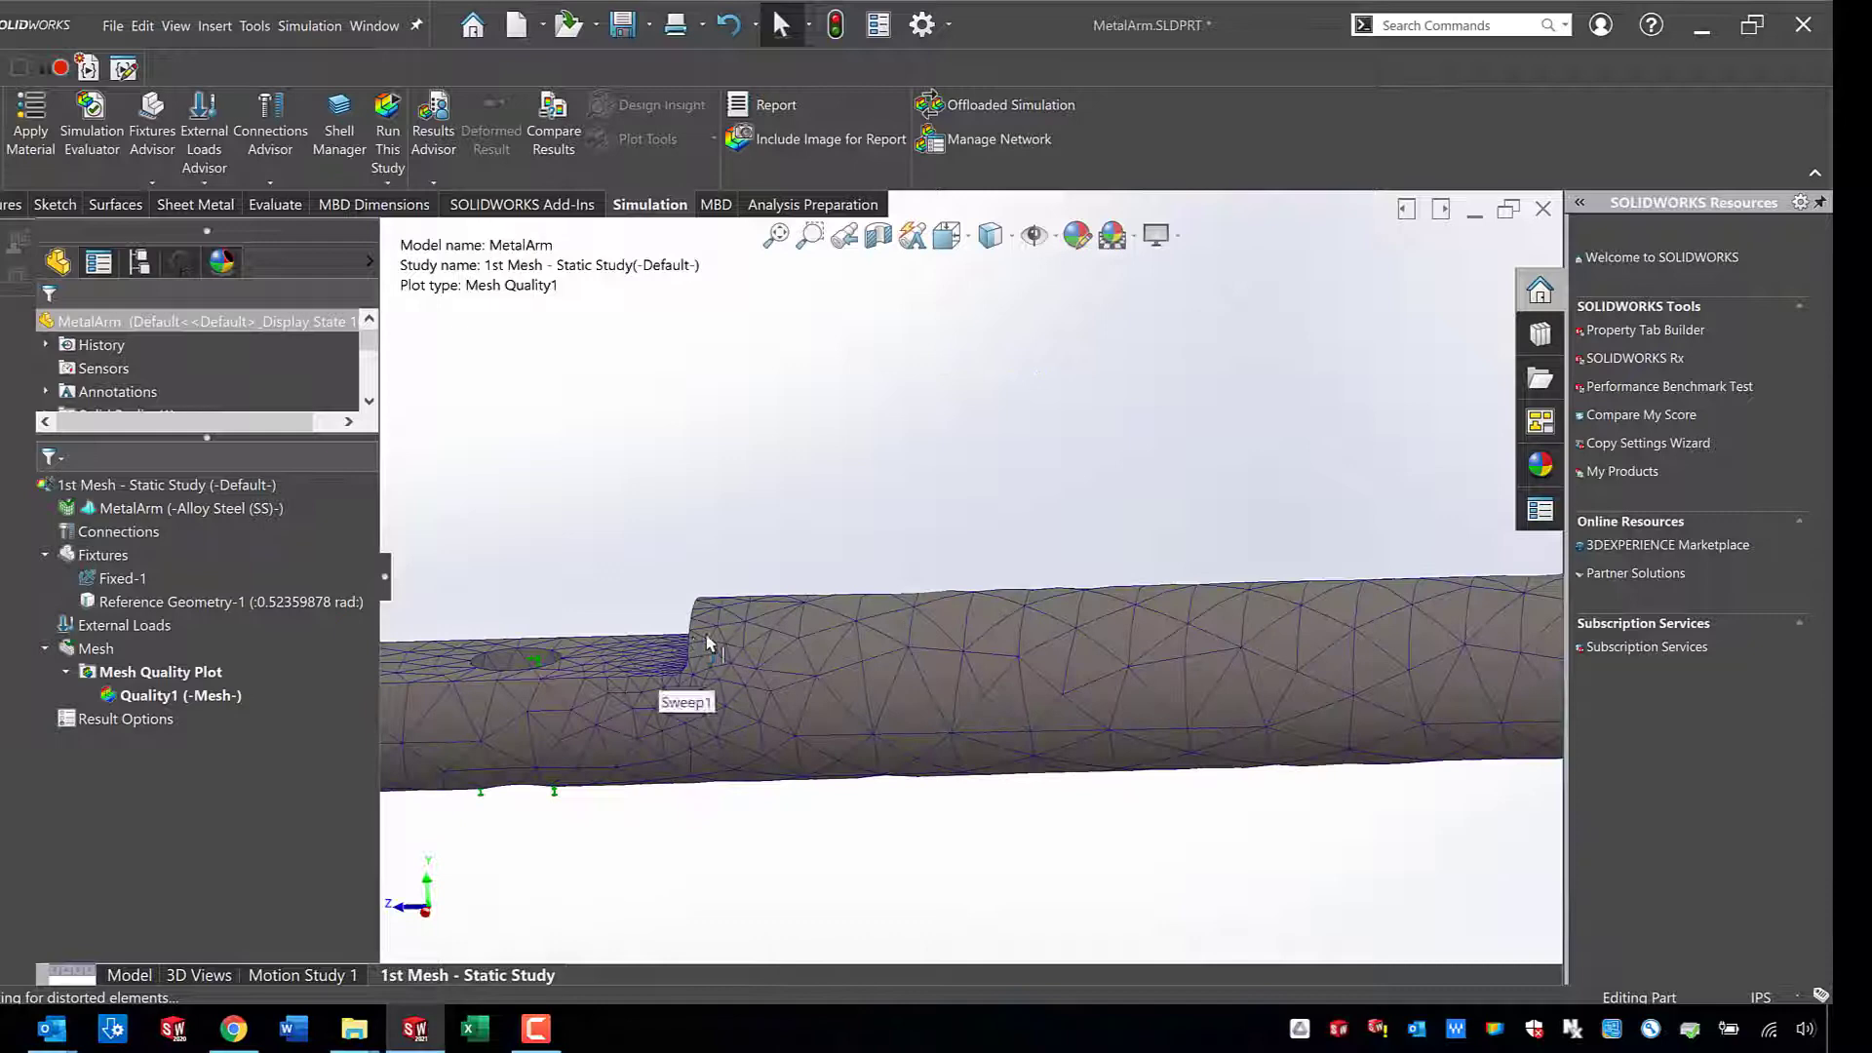
{"action": "middle_click_drag", "start_coordinate": [748, 668], "coordinate": [648, 625]}
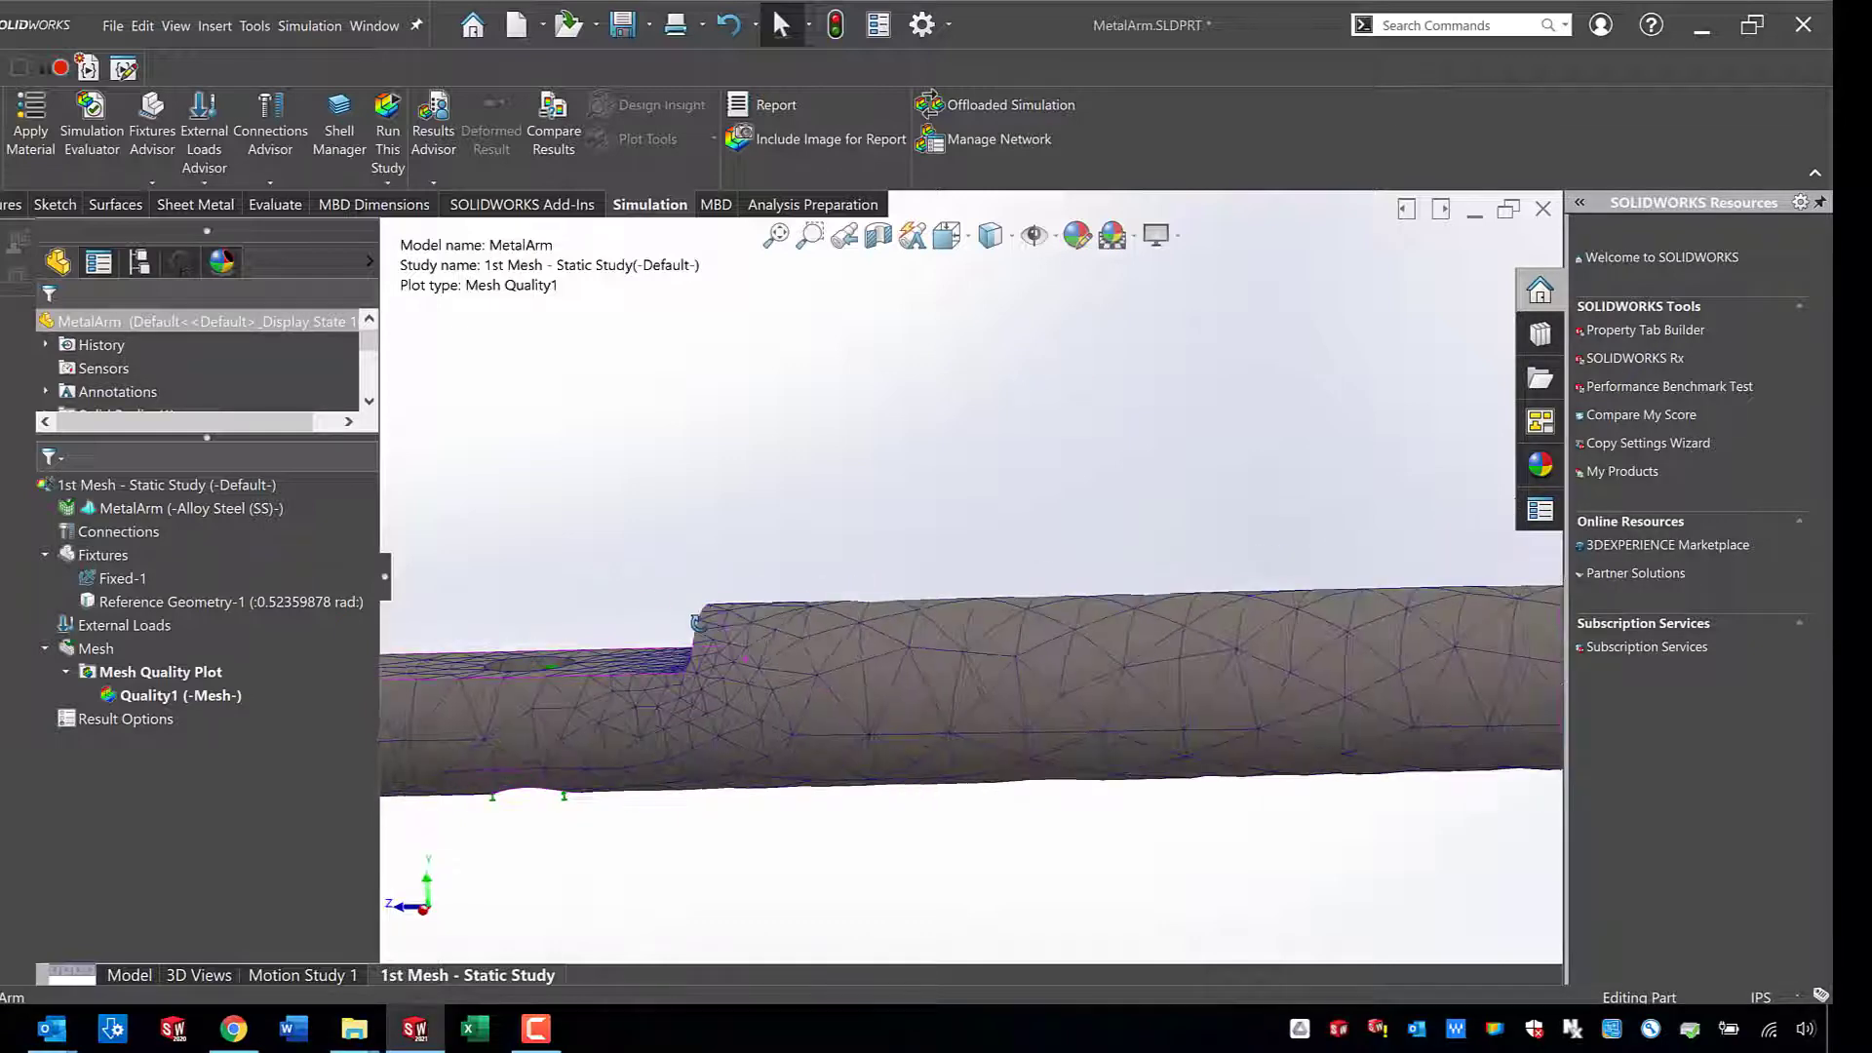
{"action": "scroll", "coordinate": [853, 601], "scroll_direction": "up", "scroll_amount": 3}
{"action": "scroll", "coordinate": [853, 601], "scroll_direction": "up", "scroll_amount": 3}
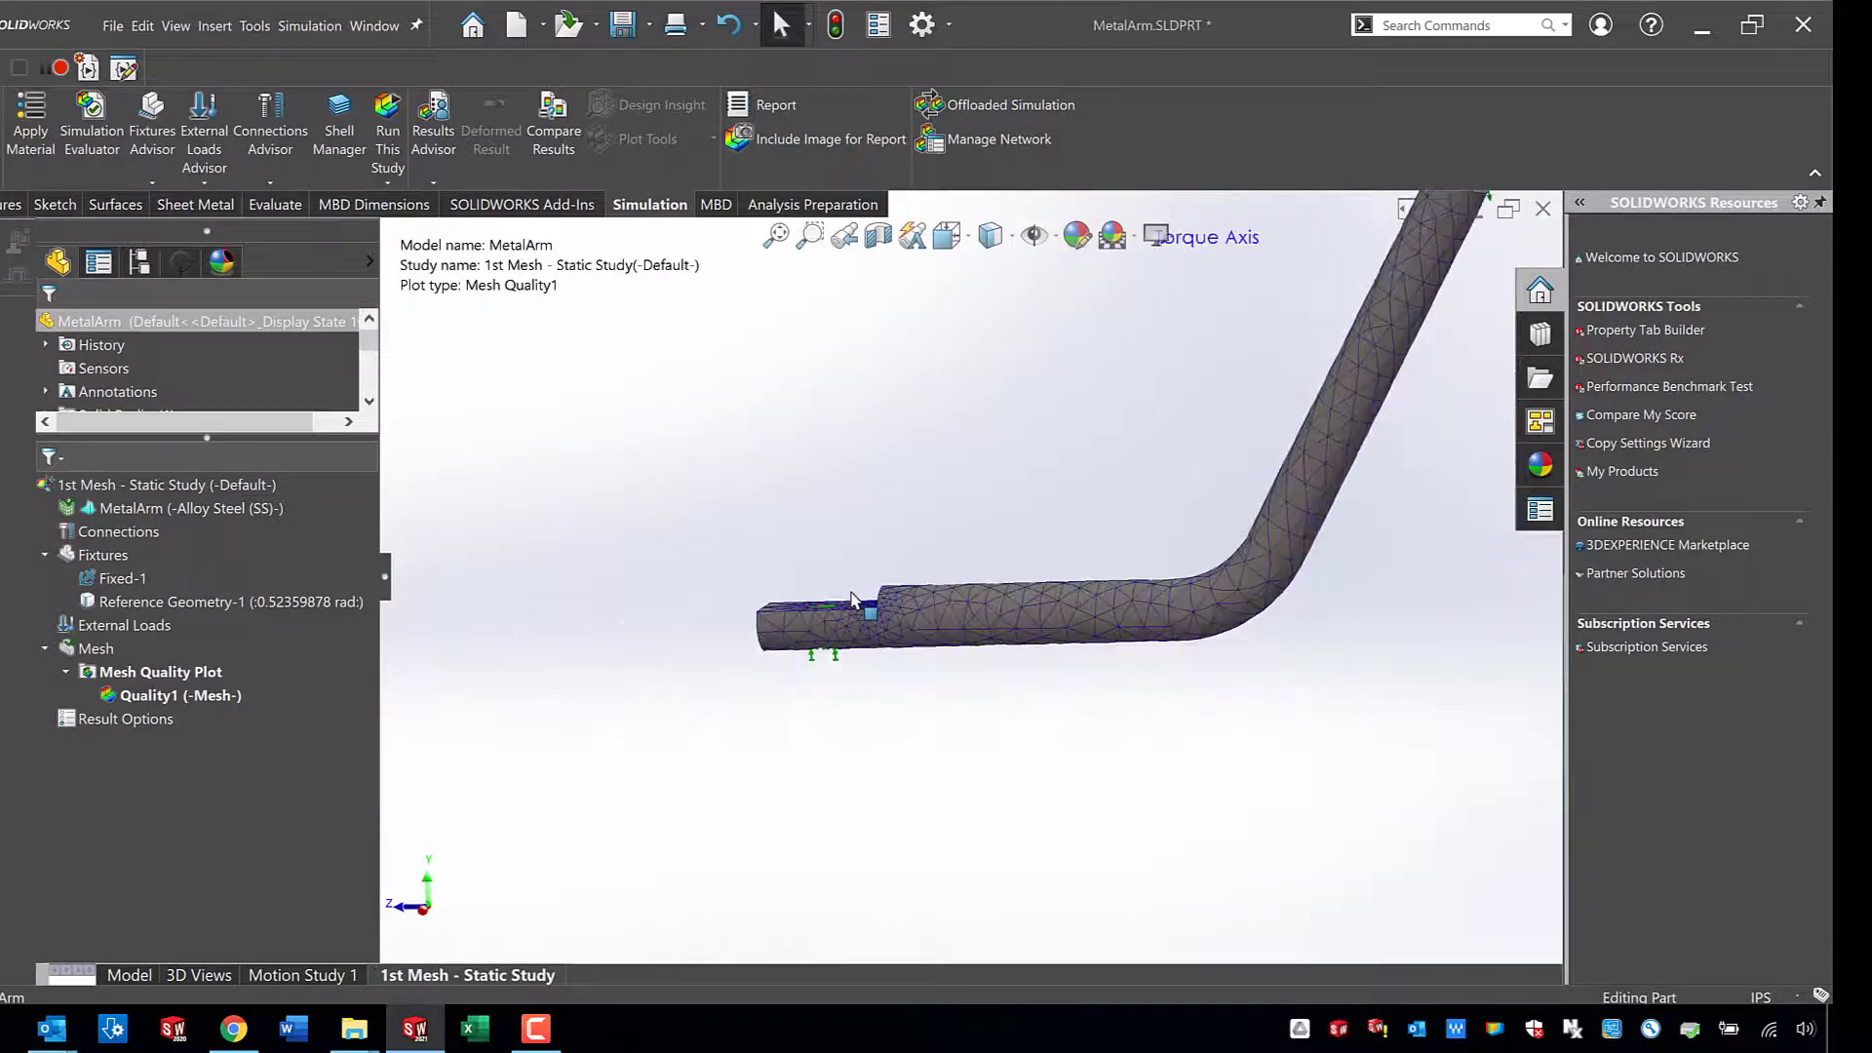
{"action": "key", "text": "f"}
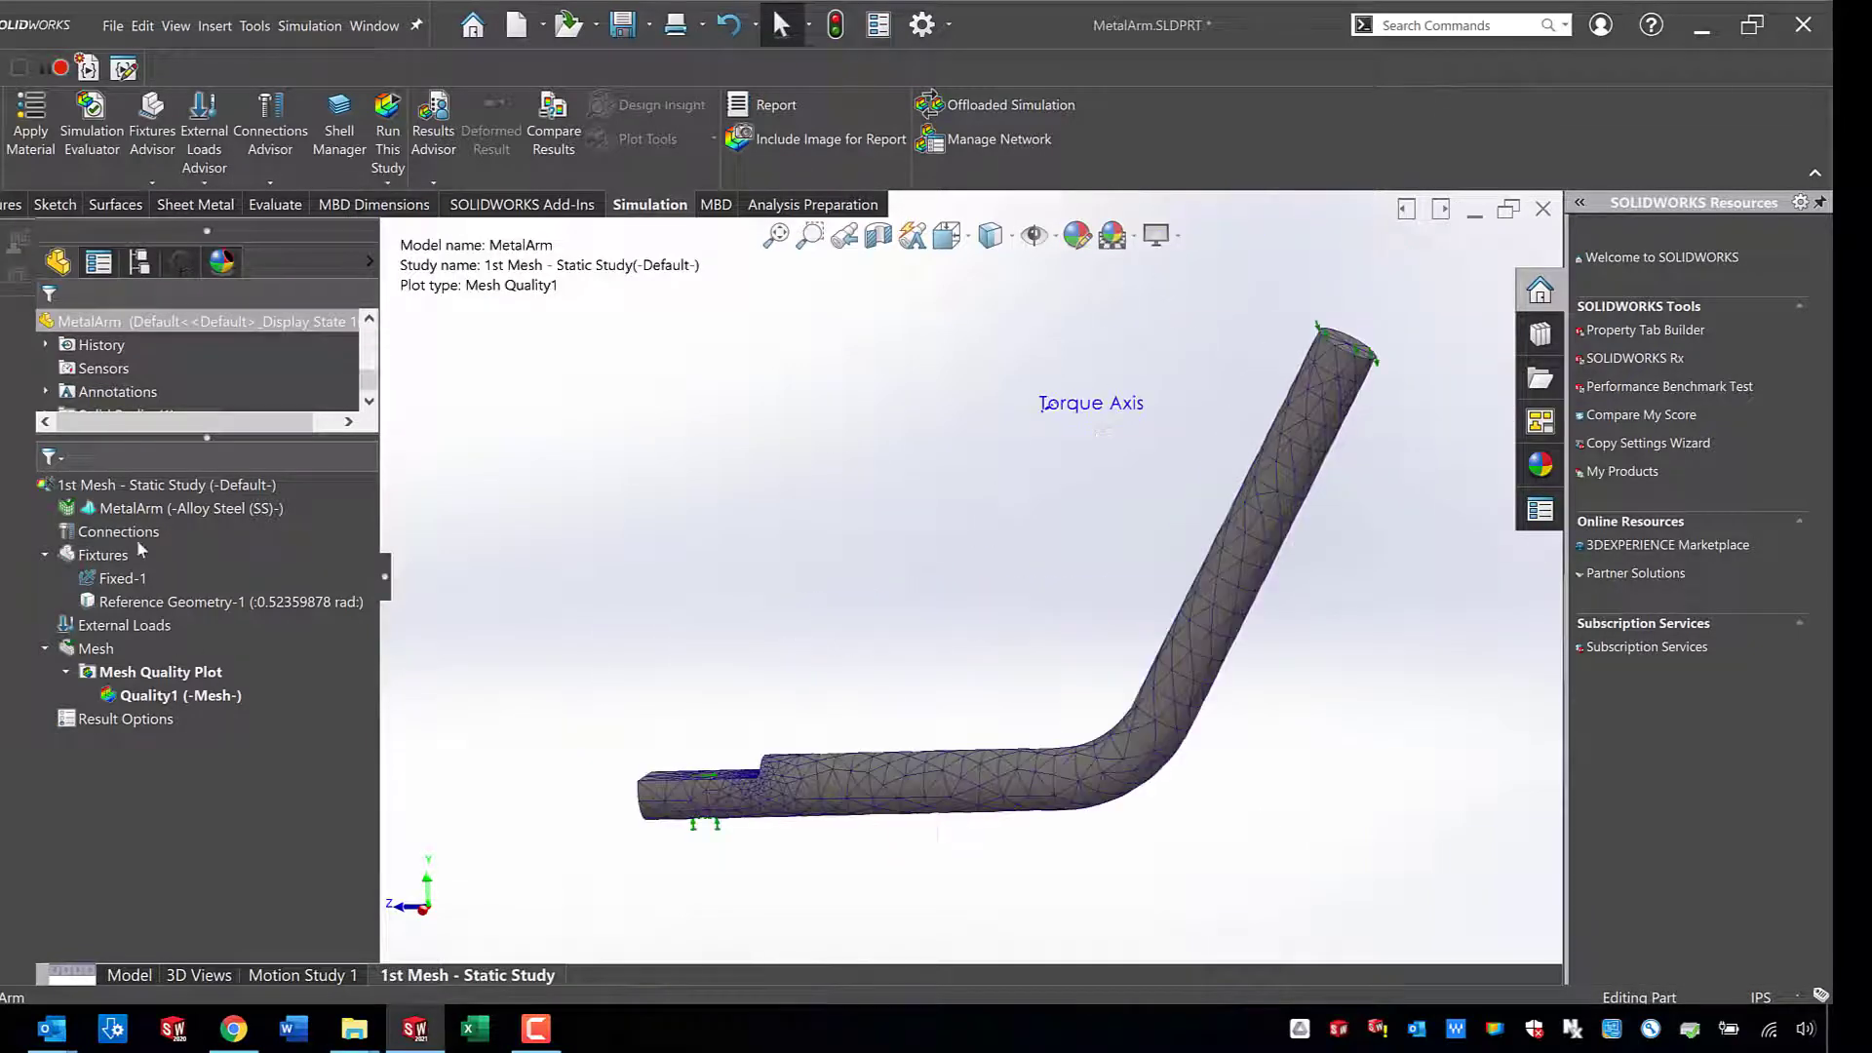
Run '1st Mesh - Static Study', declining the large displacement warning.
{"action": "right_click", "coordinate": [154, 487]}
{"action": "left_click", "coordinate": [220, 500]}
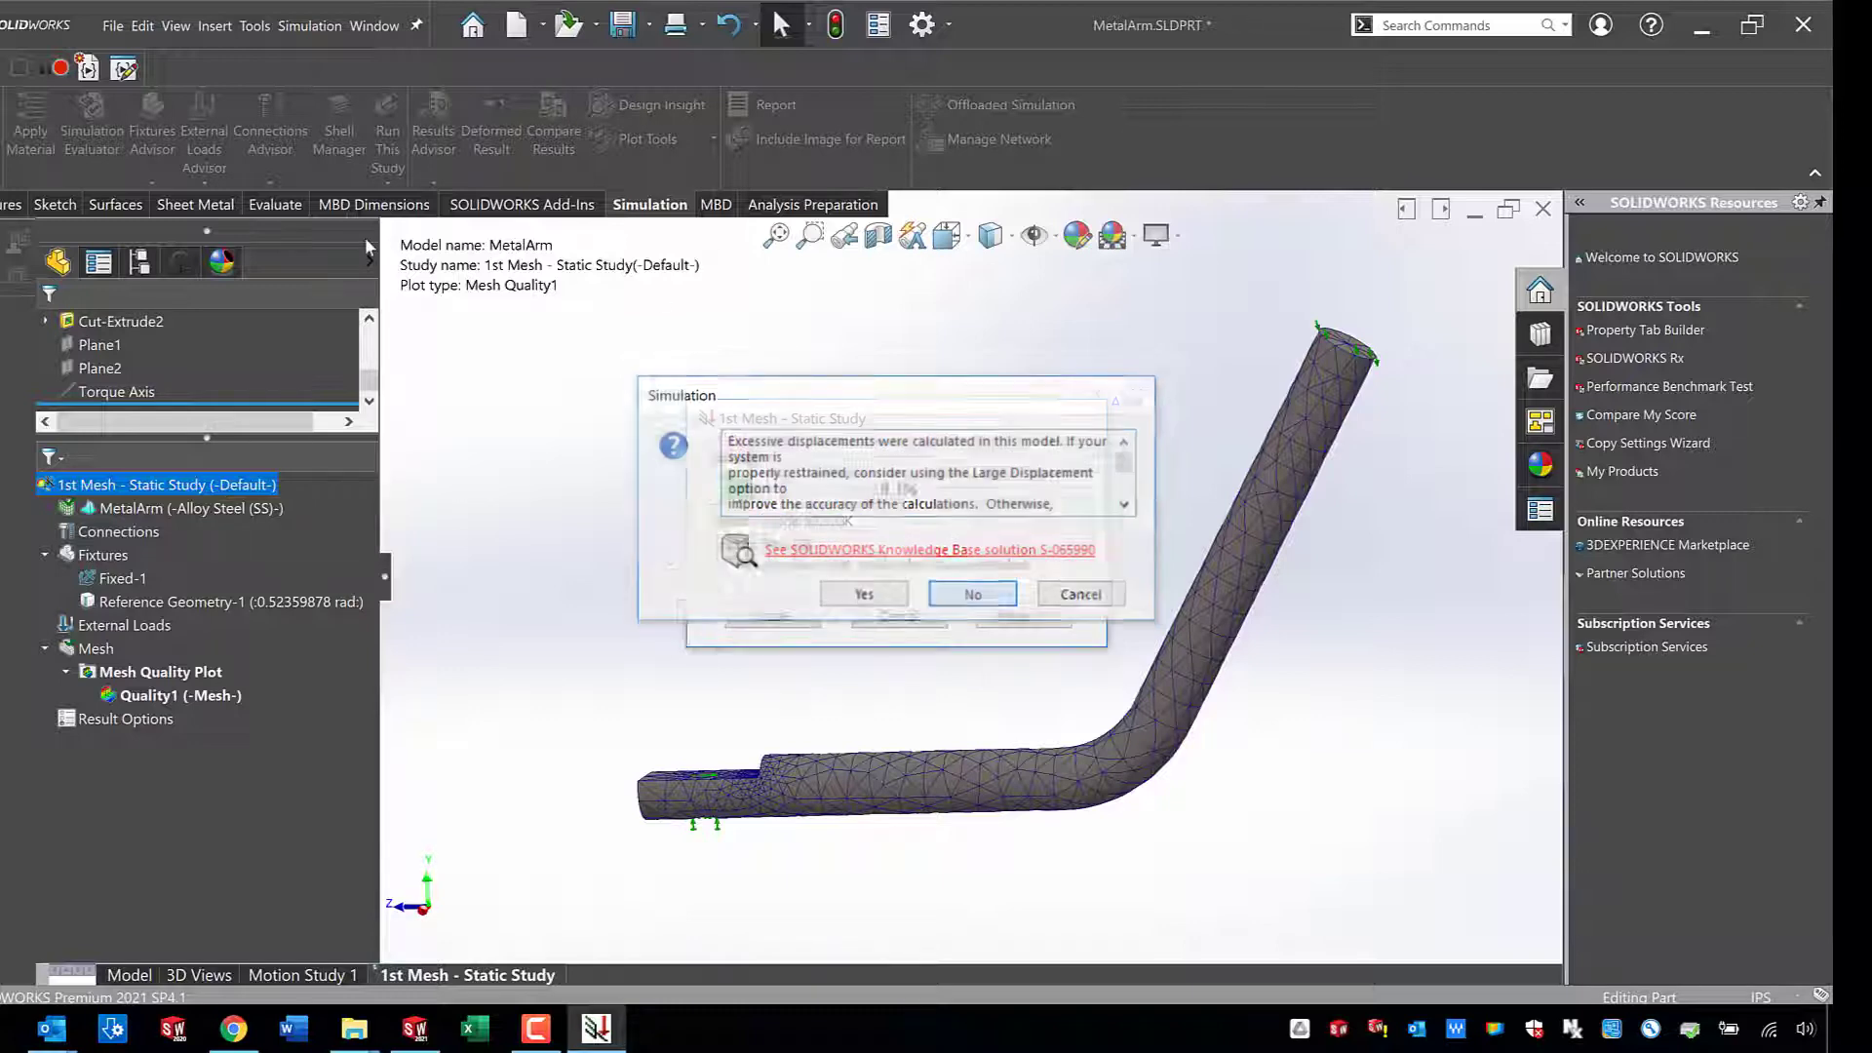
{"action": "left_click", "coordinate": [972, 595]}
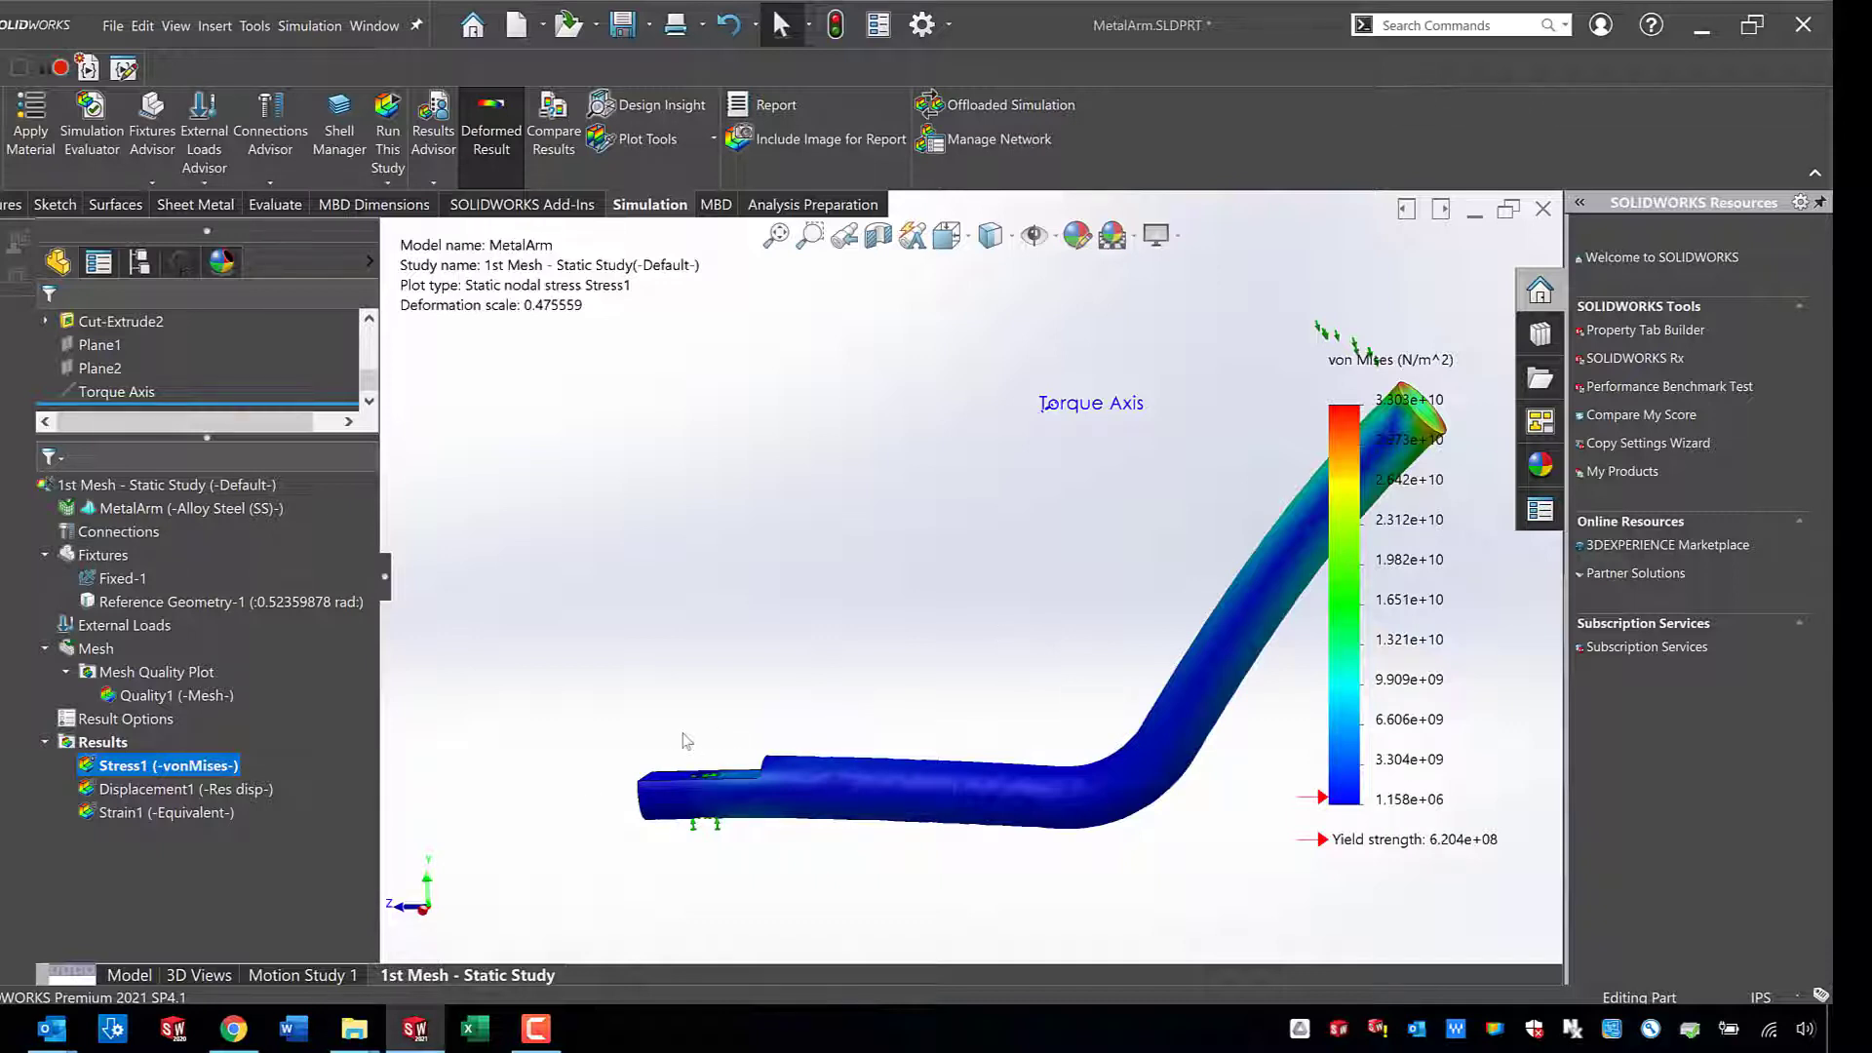
Rotate the view to inspect stress at the notch, then bring up Stress1's options.
{"action": "mouse_move", "coordinate": [752, 734]}
{"action": "middle_mouse_down"}
{"action": "mouse_move", "coordinate": [739, 741]}
{"action": "mouse_move", "coordinate": [802, 803]}
{"action": "middle_mouse_up"}
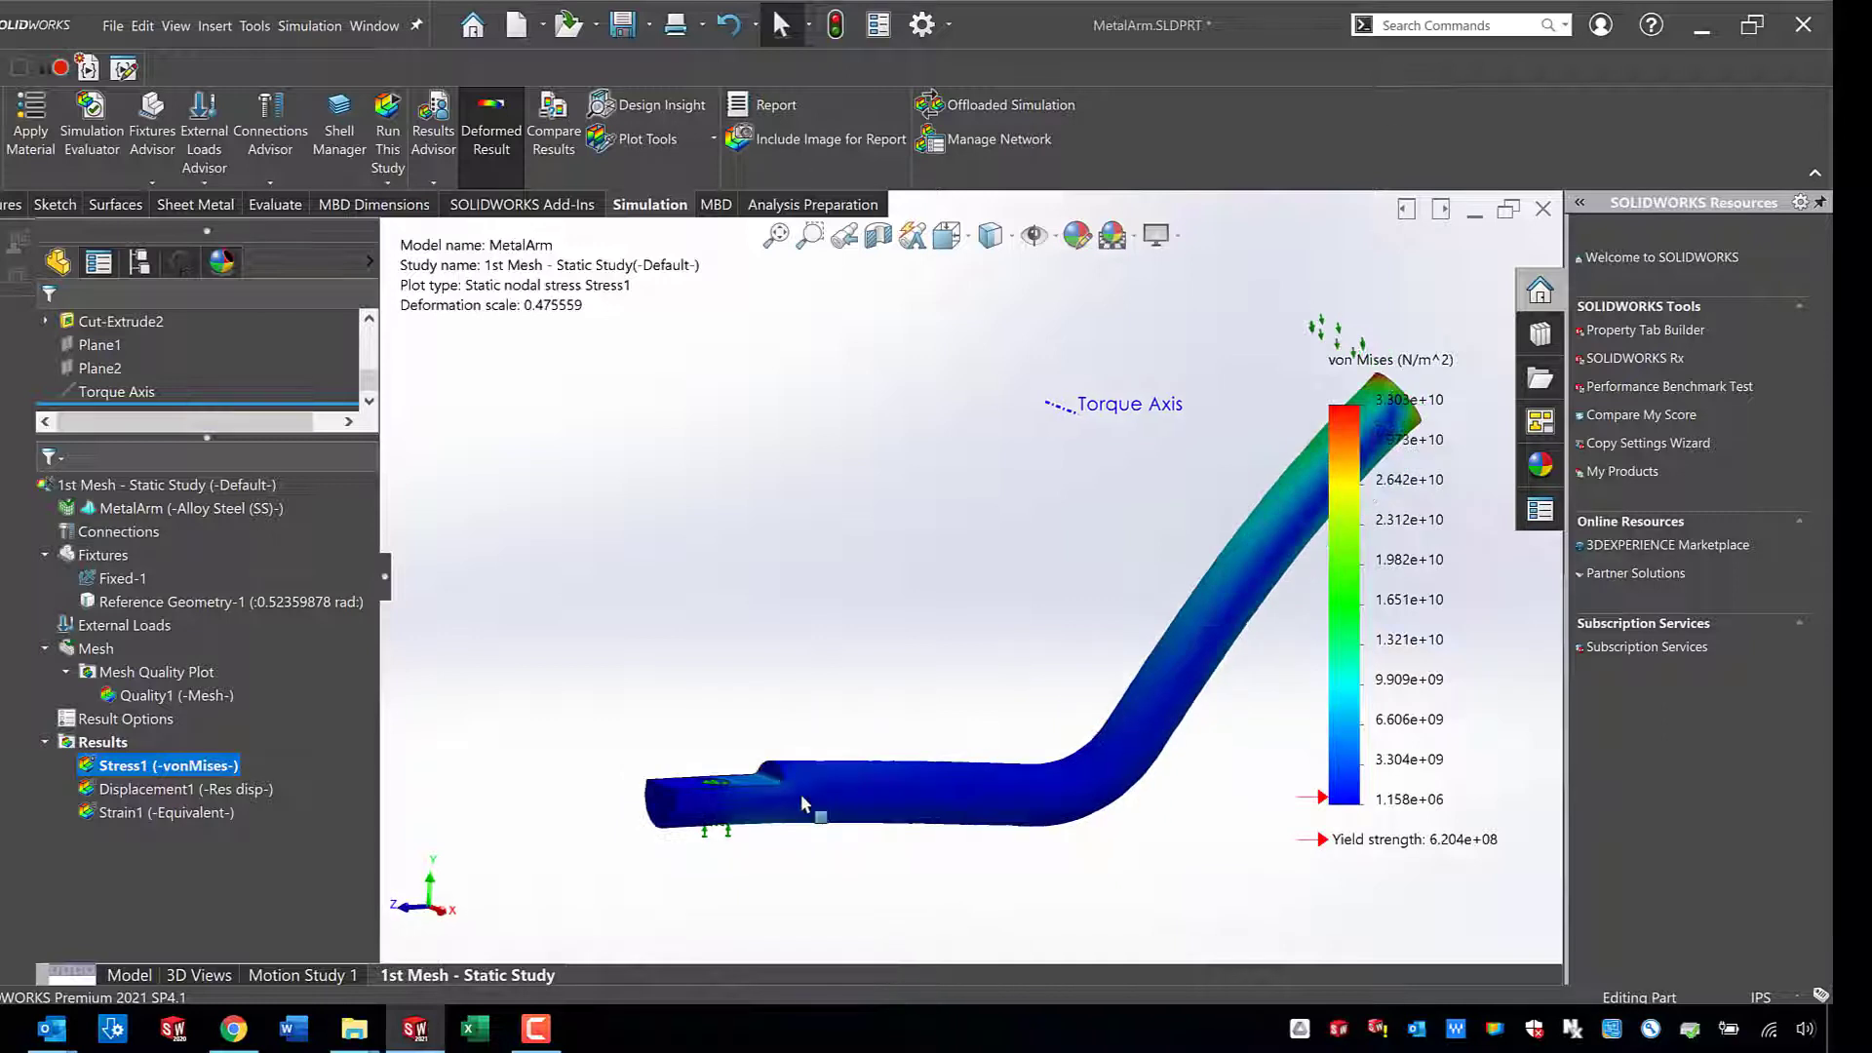
{"action": "scroll", "coordinate": [801, 802], "scroll_direction": "down", "scroll_amount": 1}
{"action": "scroll", "coordinate": [808, 783], "scroll_direction": "down", "scroll_amount": 1}
{"action": "scroll", "coordinate": [819, 740], "scroll_direction": "down", "scroll_amount": 2}
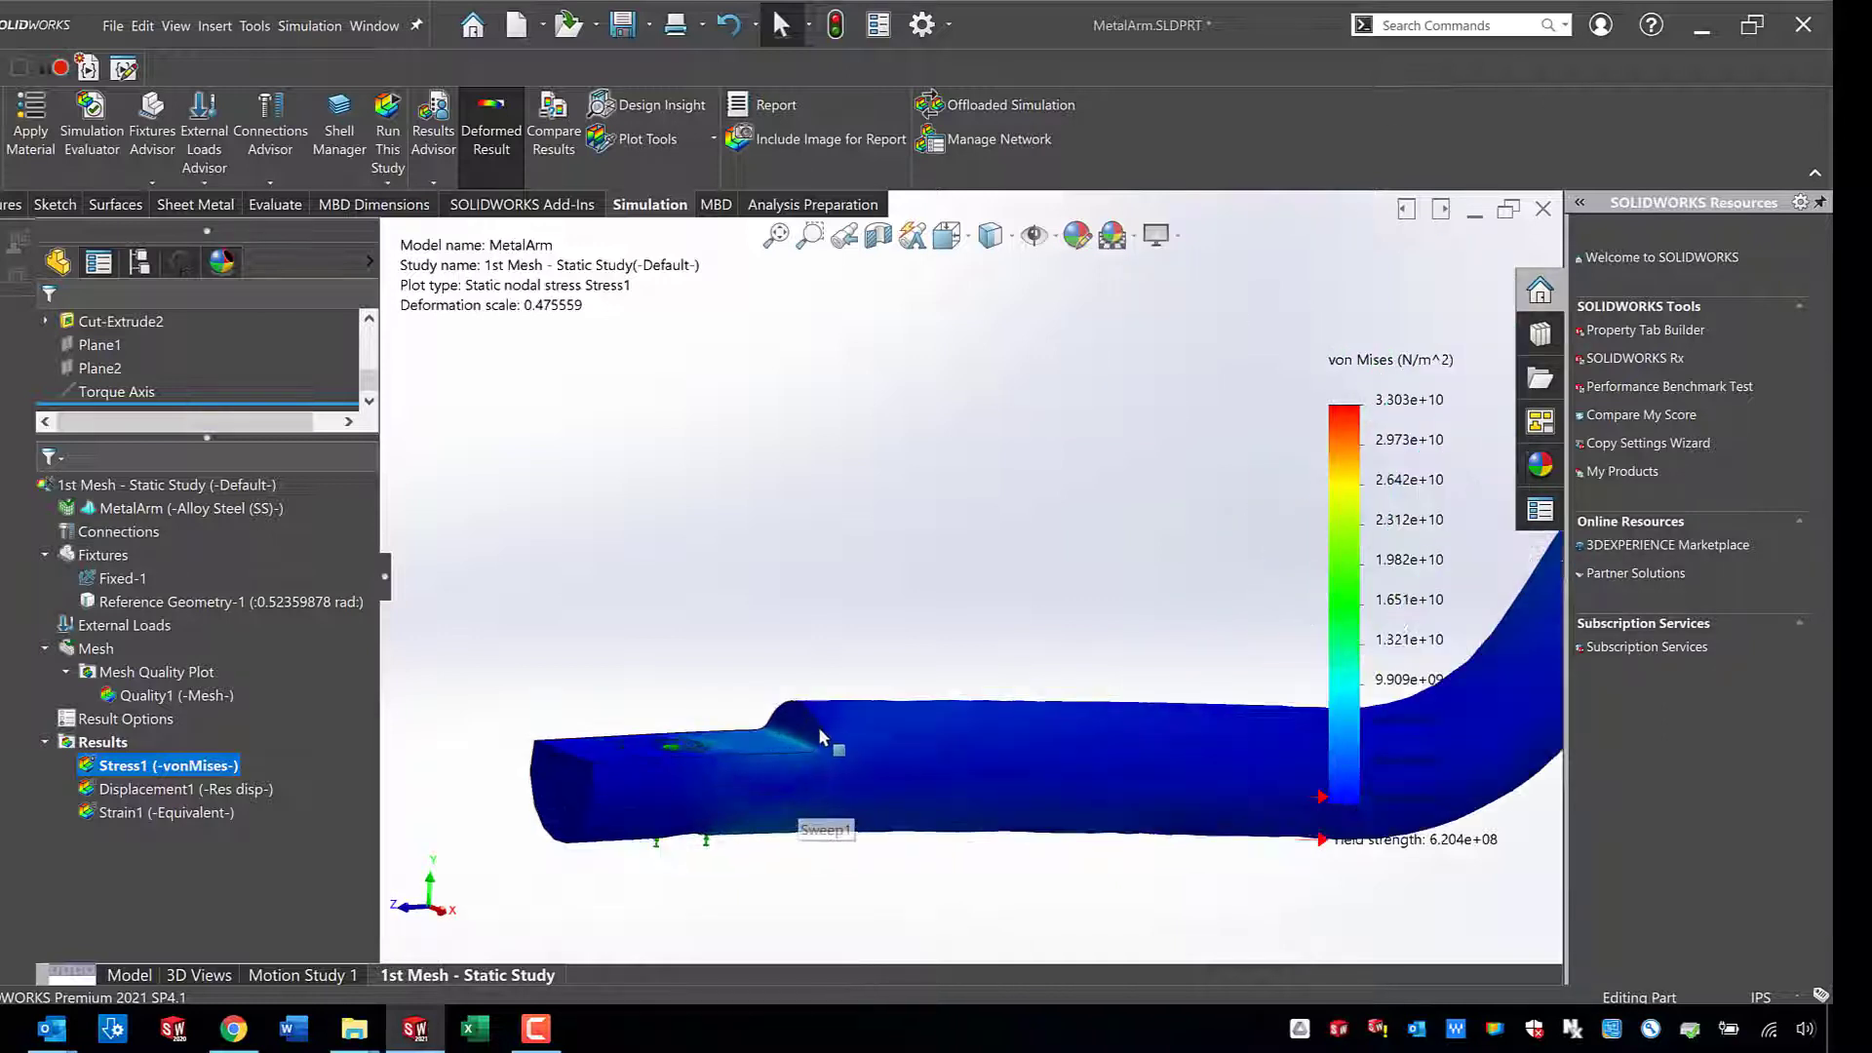
{"action": "scroll", "coordinate": [819, 736], "scroll_direction": "down", "scroll_amount": 1}
{"action": "scroll", "coordinate": [844, 721], "scroll_direction": "down", "scroll_amount": 2}
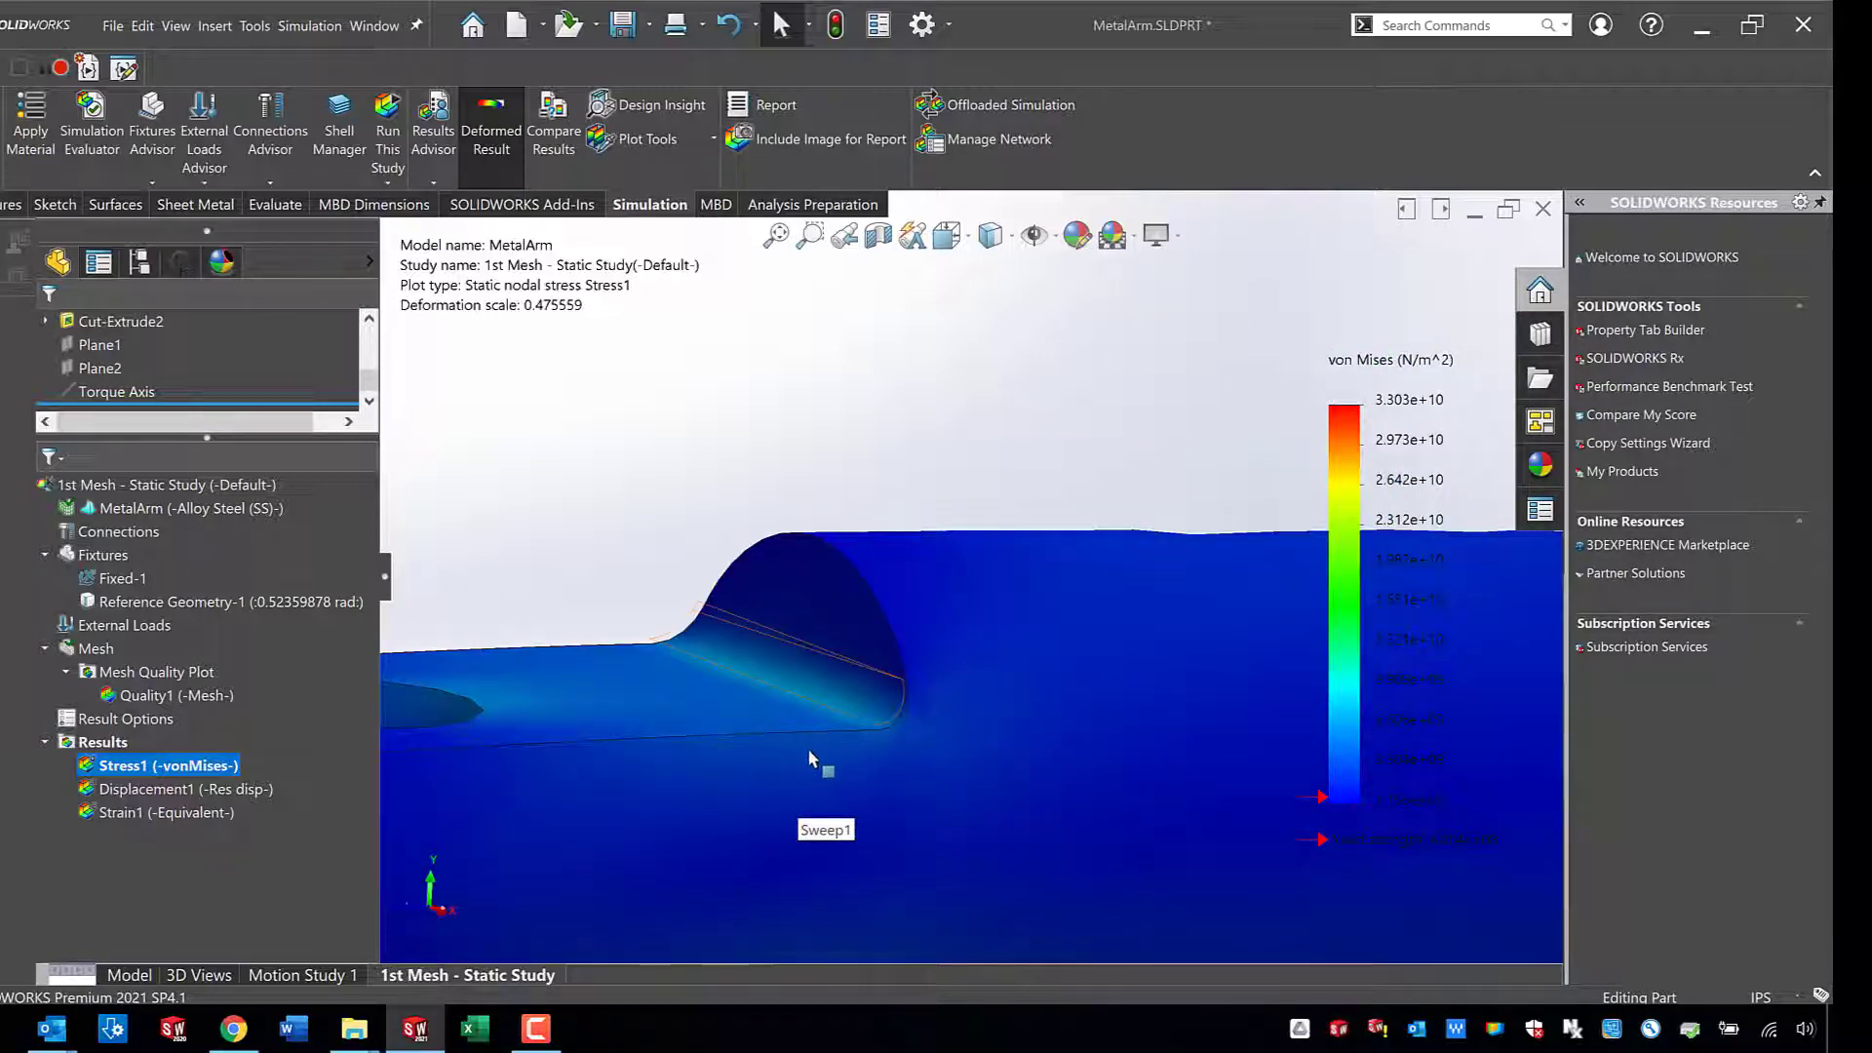
{"action": "mouse_move", "coordinate": [857, 738]}
{"action": "middle_mouse_down"}
{"action": "mouse_move", "coordinate": [938, 646]}
{"action": "mouse_move", "coordinate": [914, 661]}
{"action": "middle_mouse_up"}
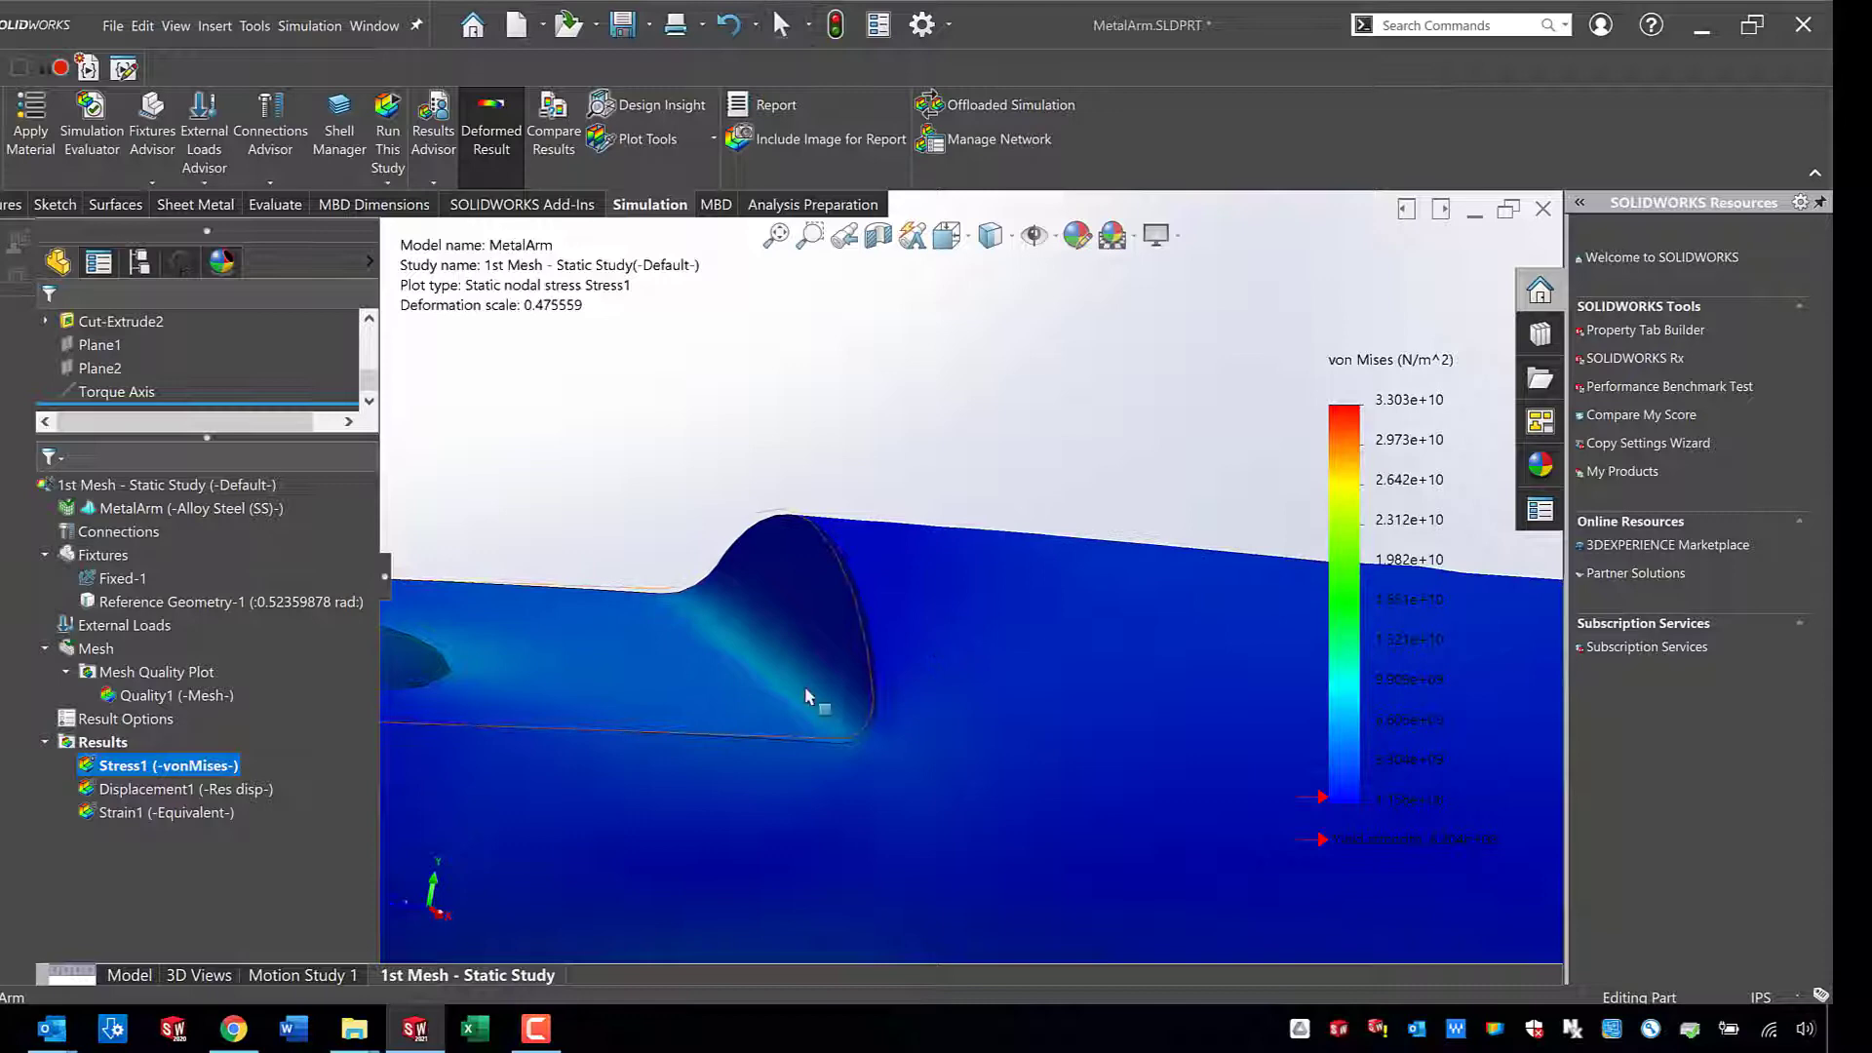
{"action": "key", "text": "Up"}
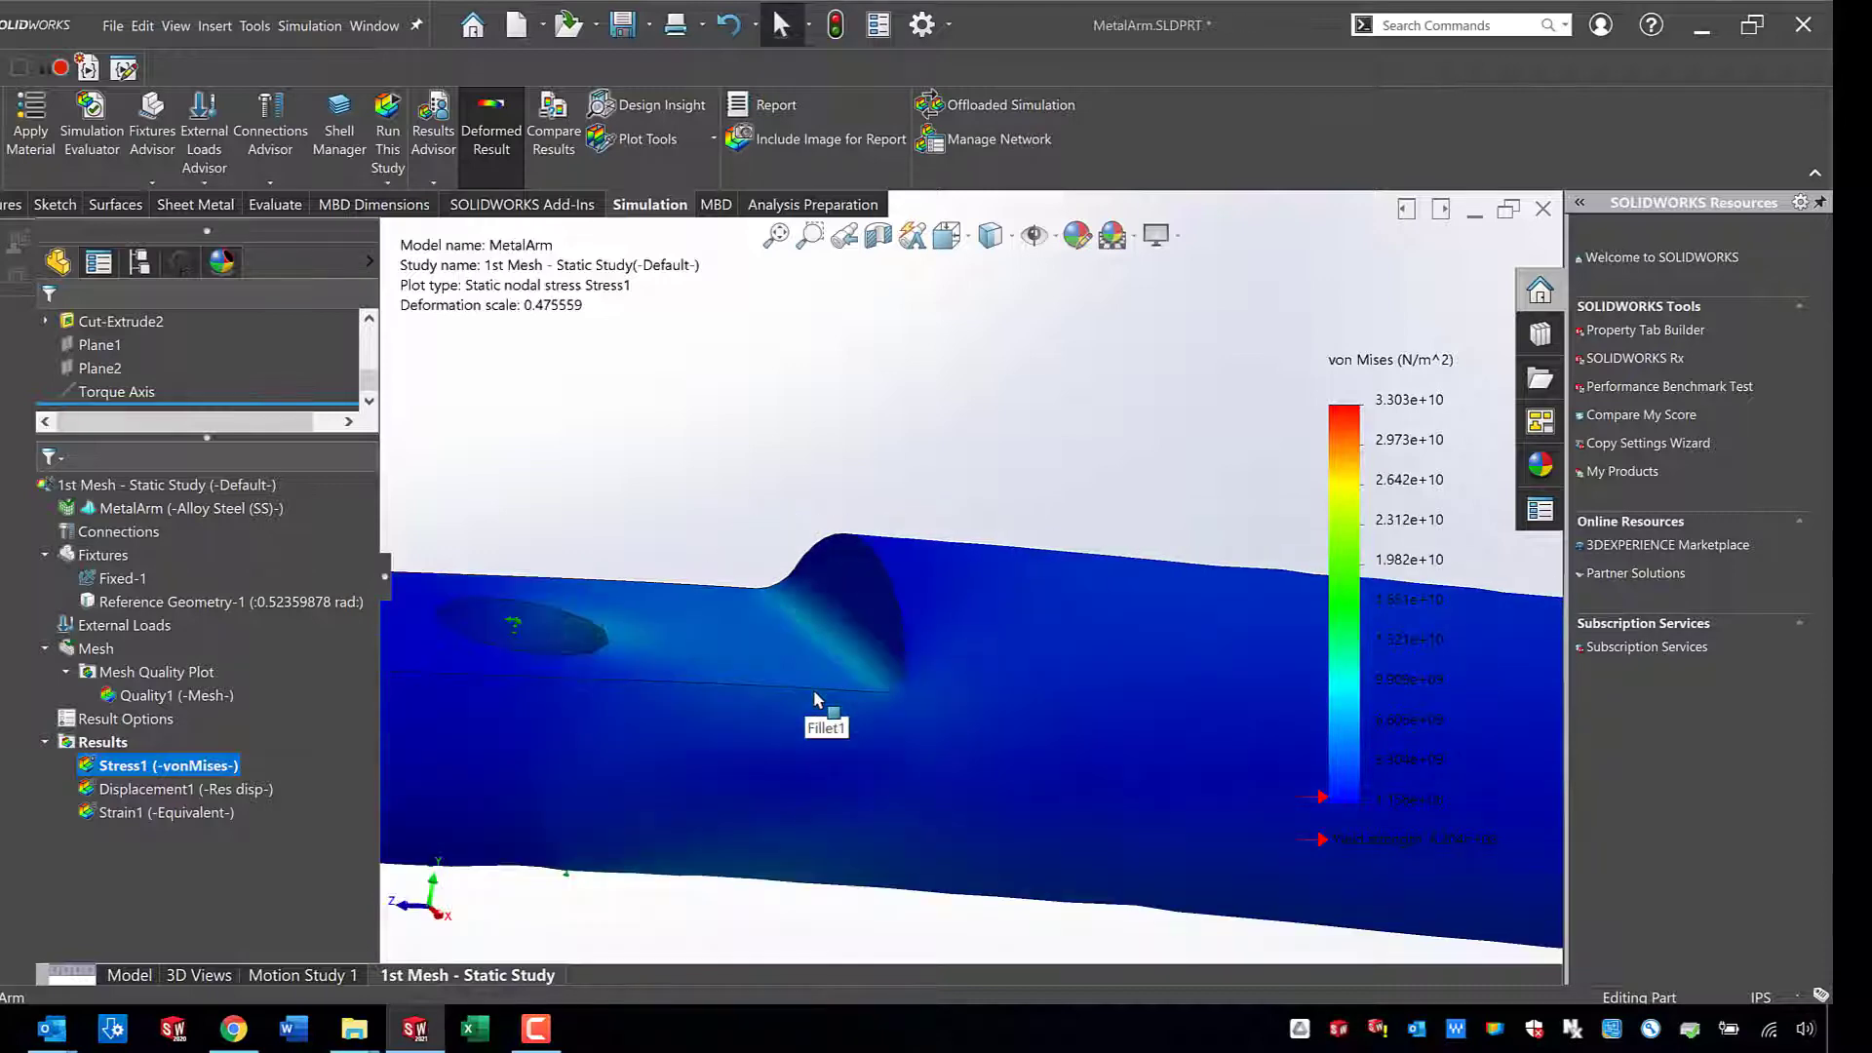
{"action": "key", "text": "Left"}
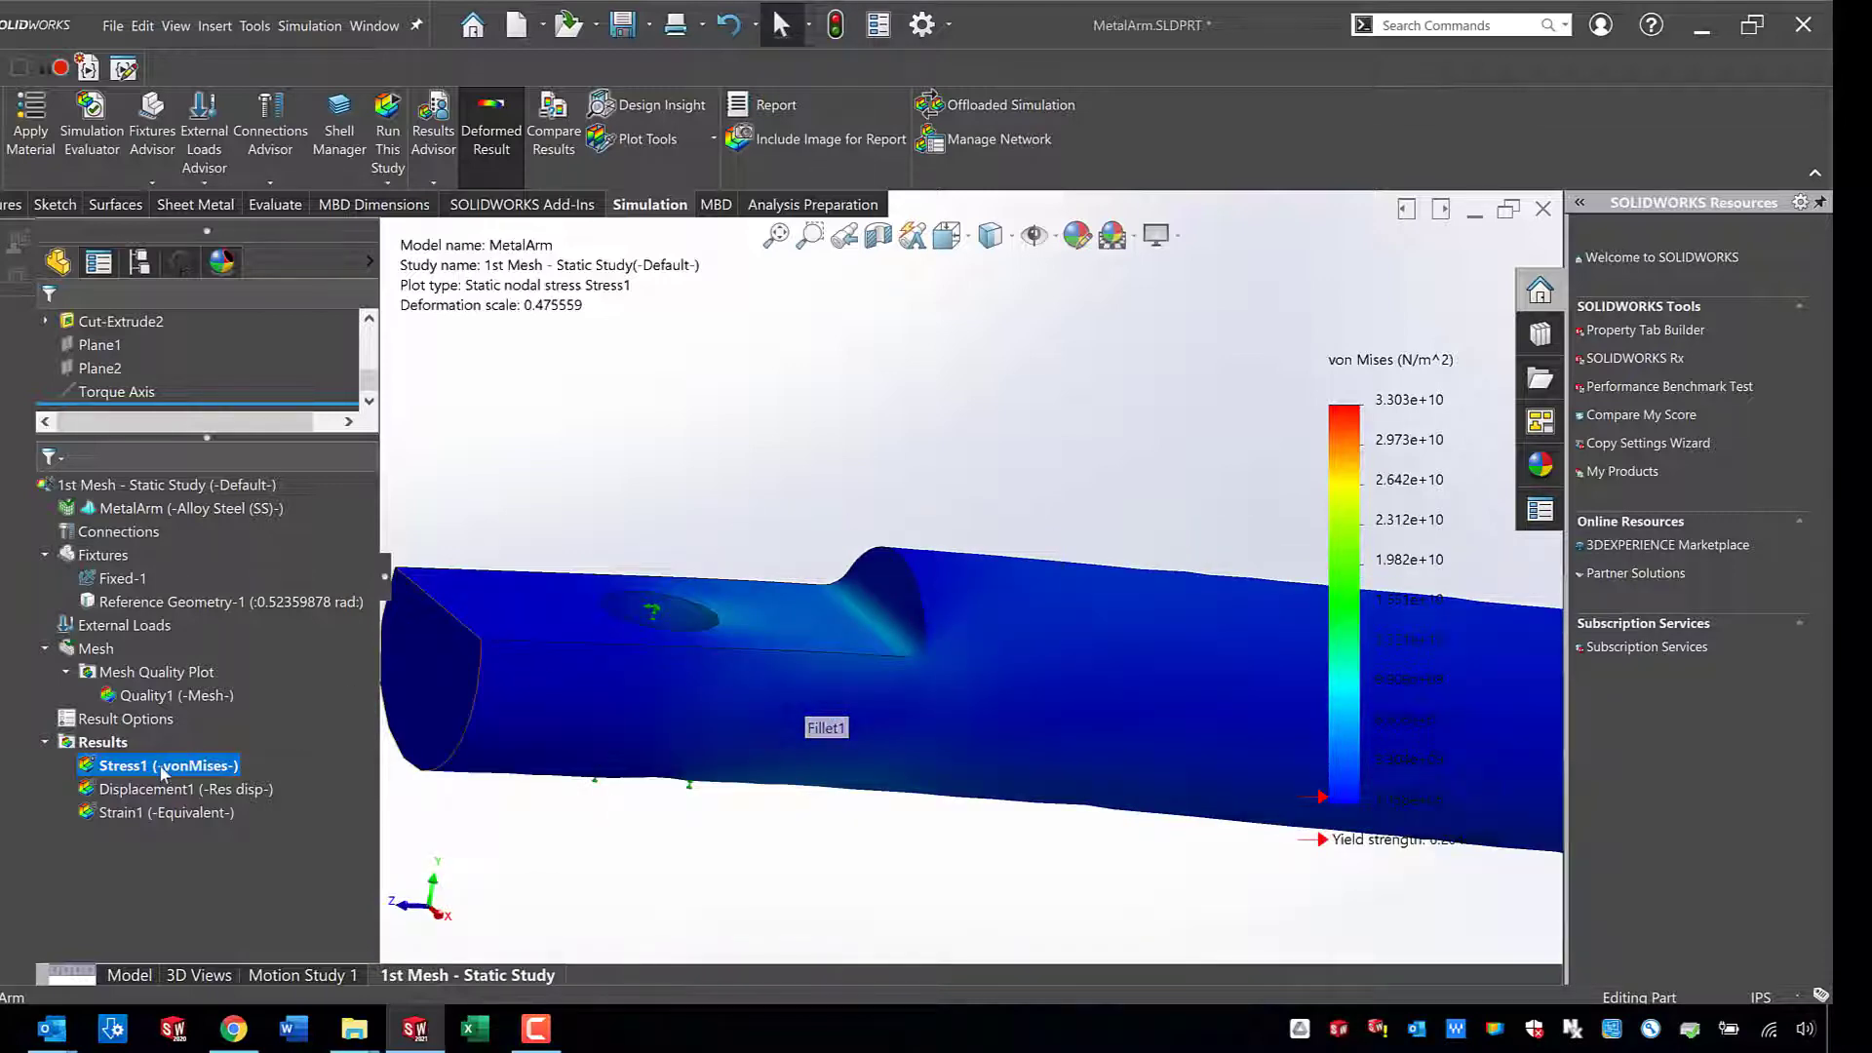
{"action": "right_click", "coordinate": [164, 772]}
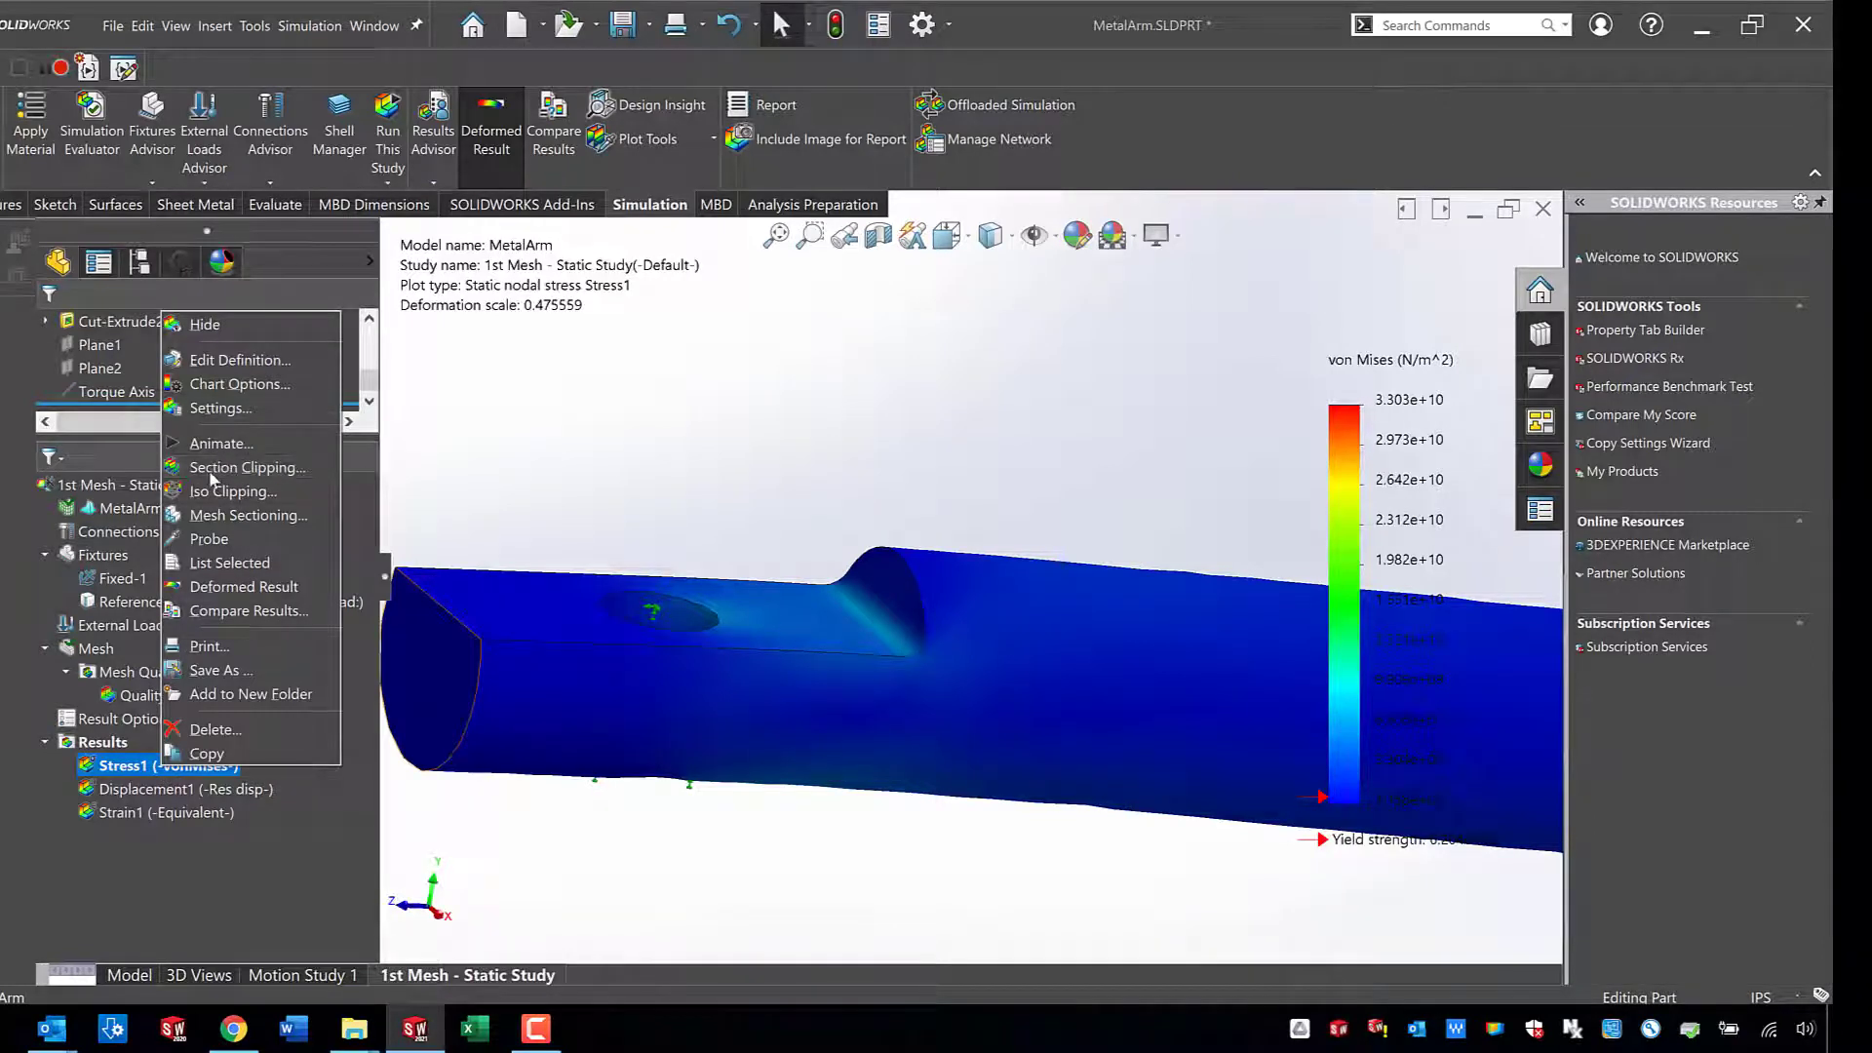
{"action": "left_click", "coordinate": [210, 542]}
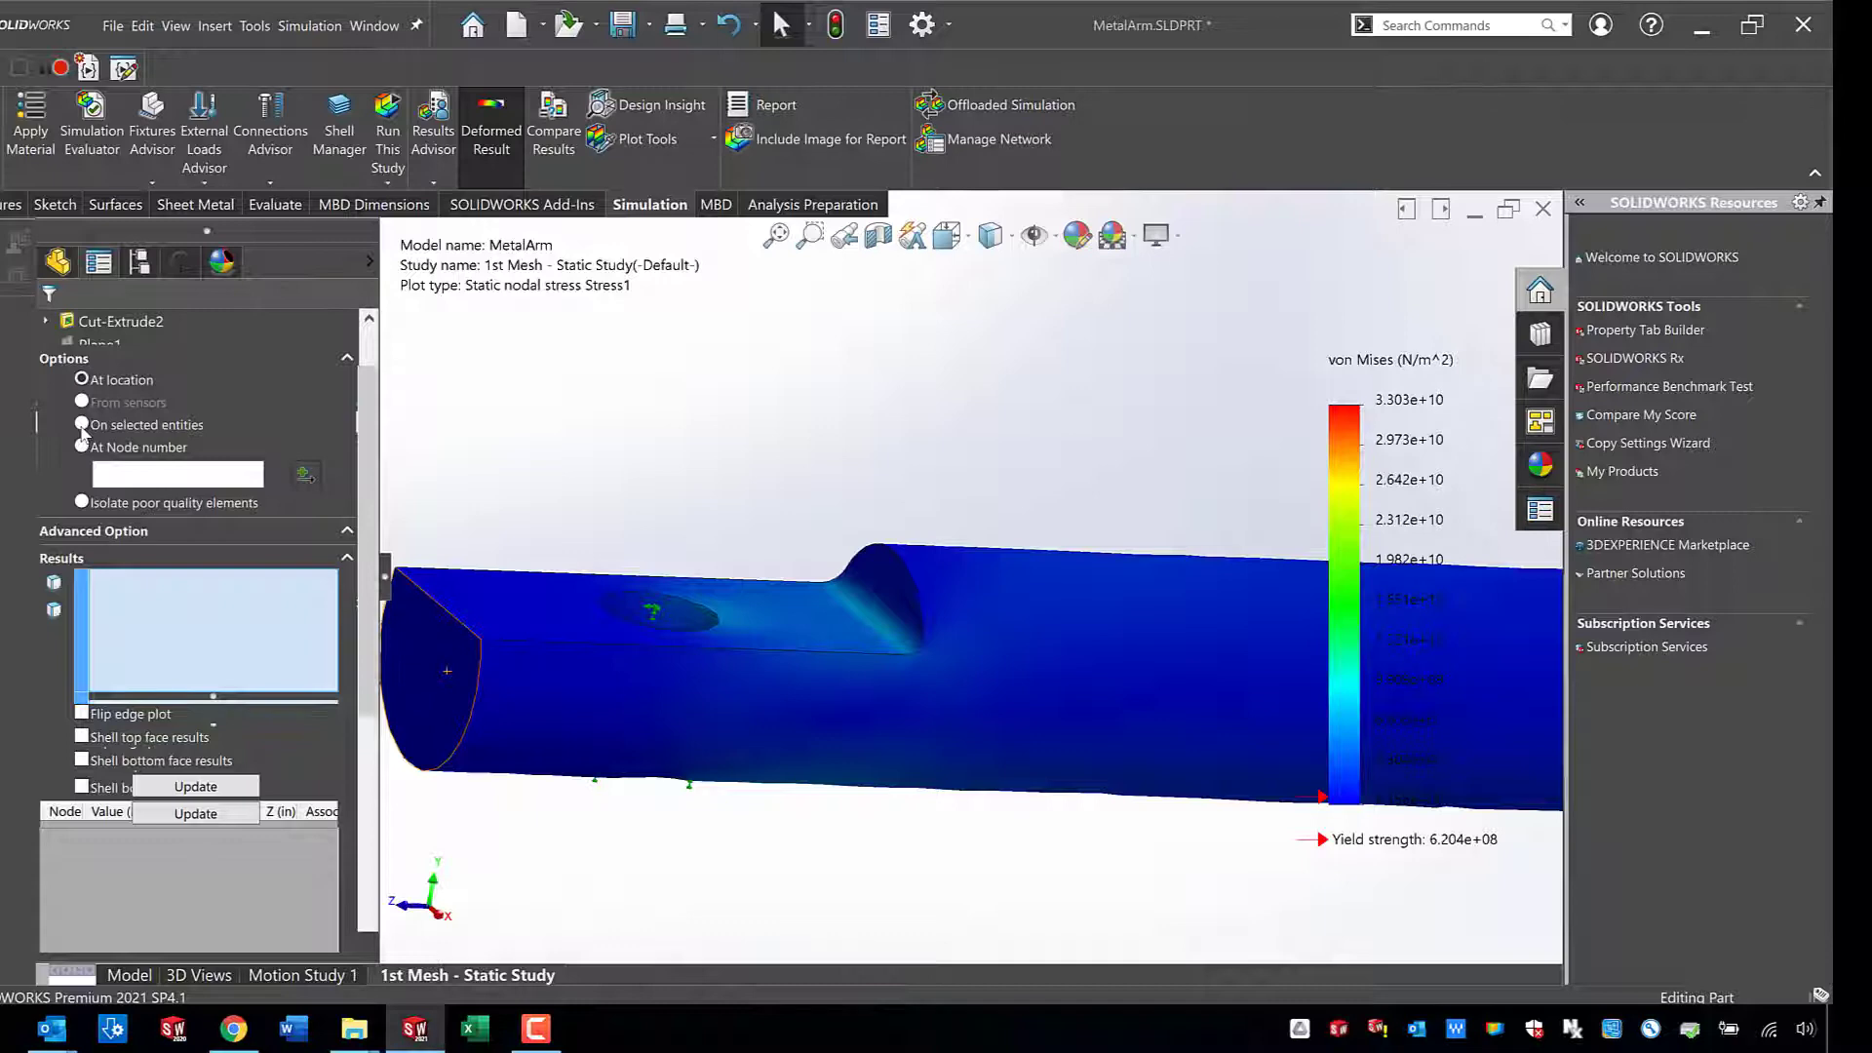
{"action": "left_click", "coordinate": [82, 424]}
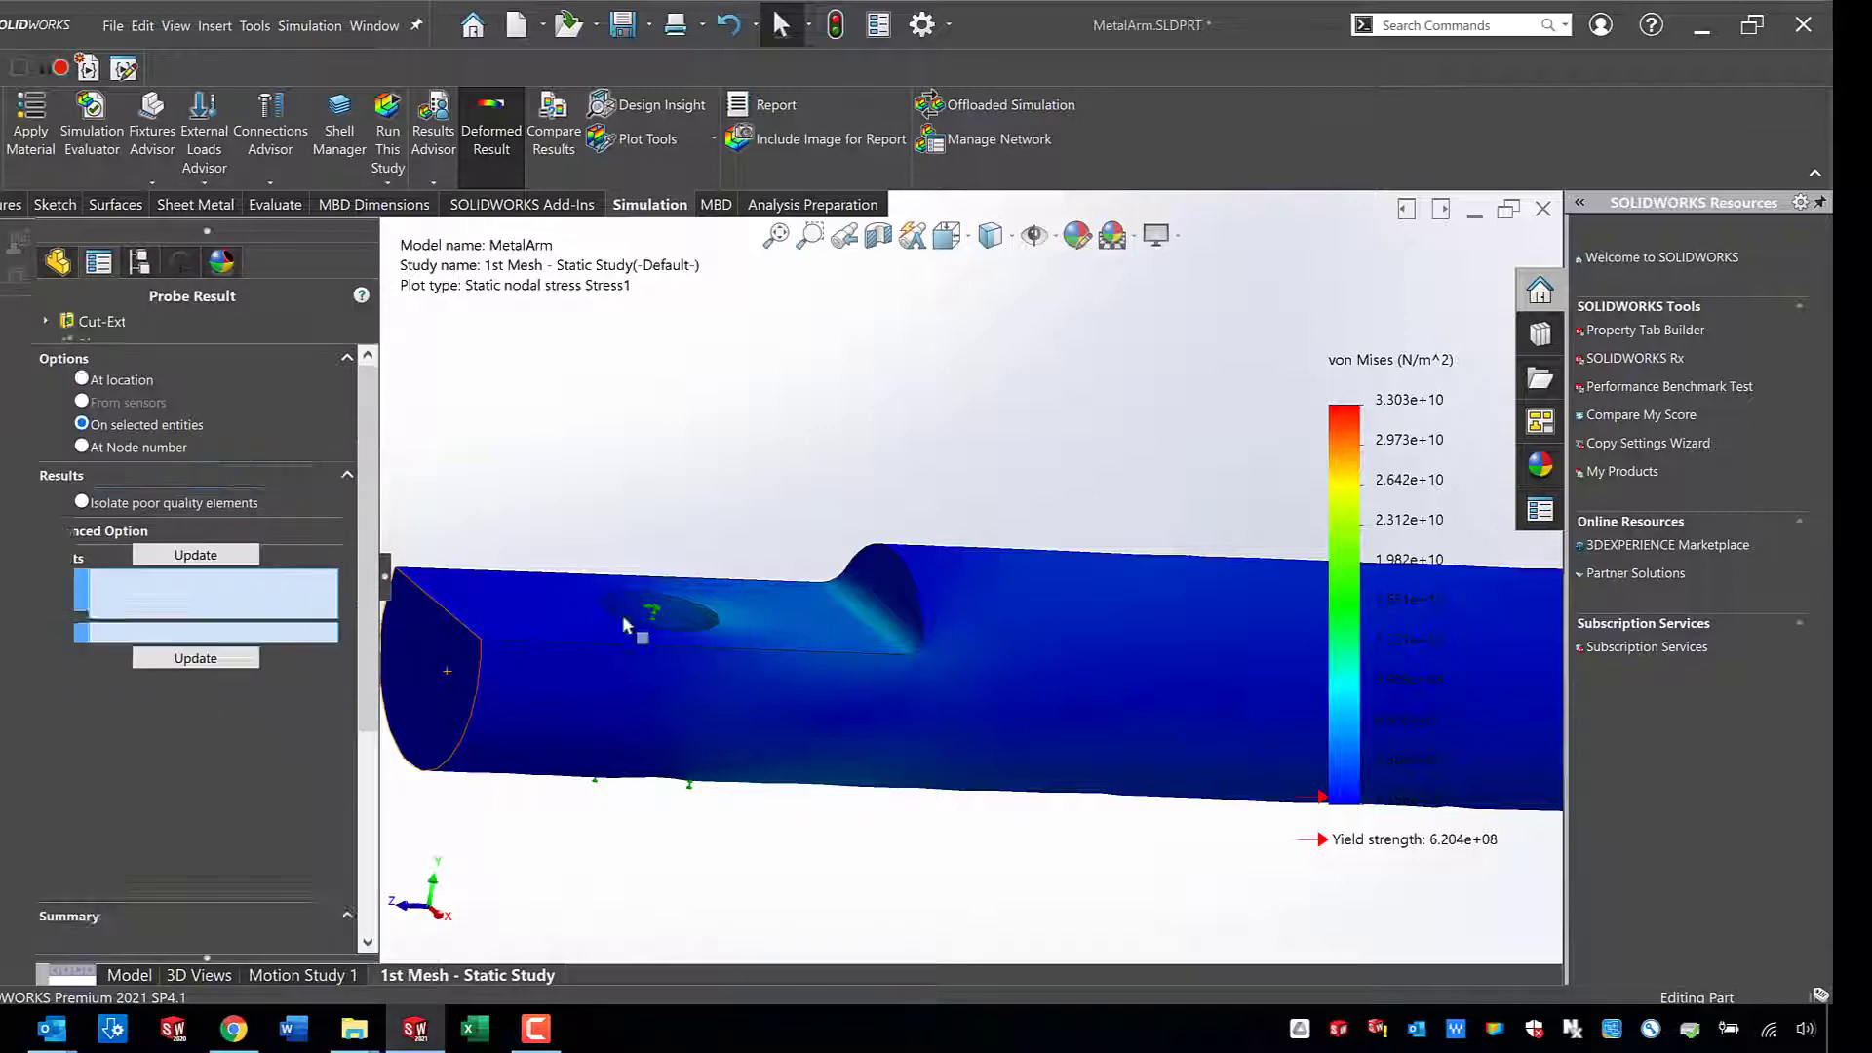
{"action": "left_click", "coordinate": [875, 618]}
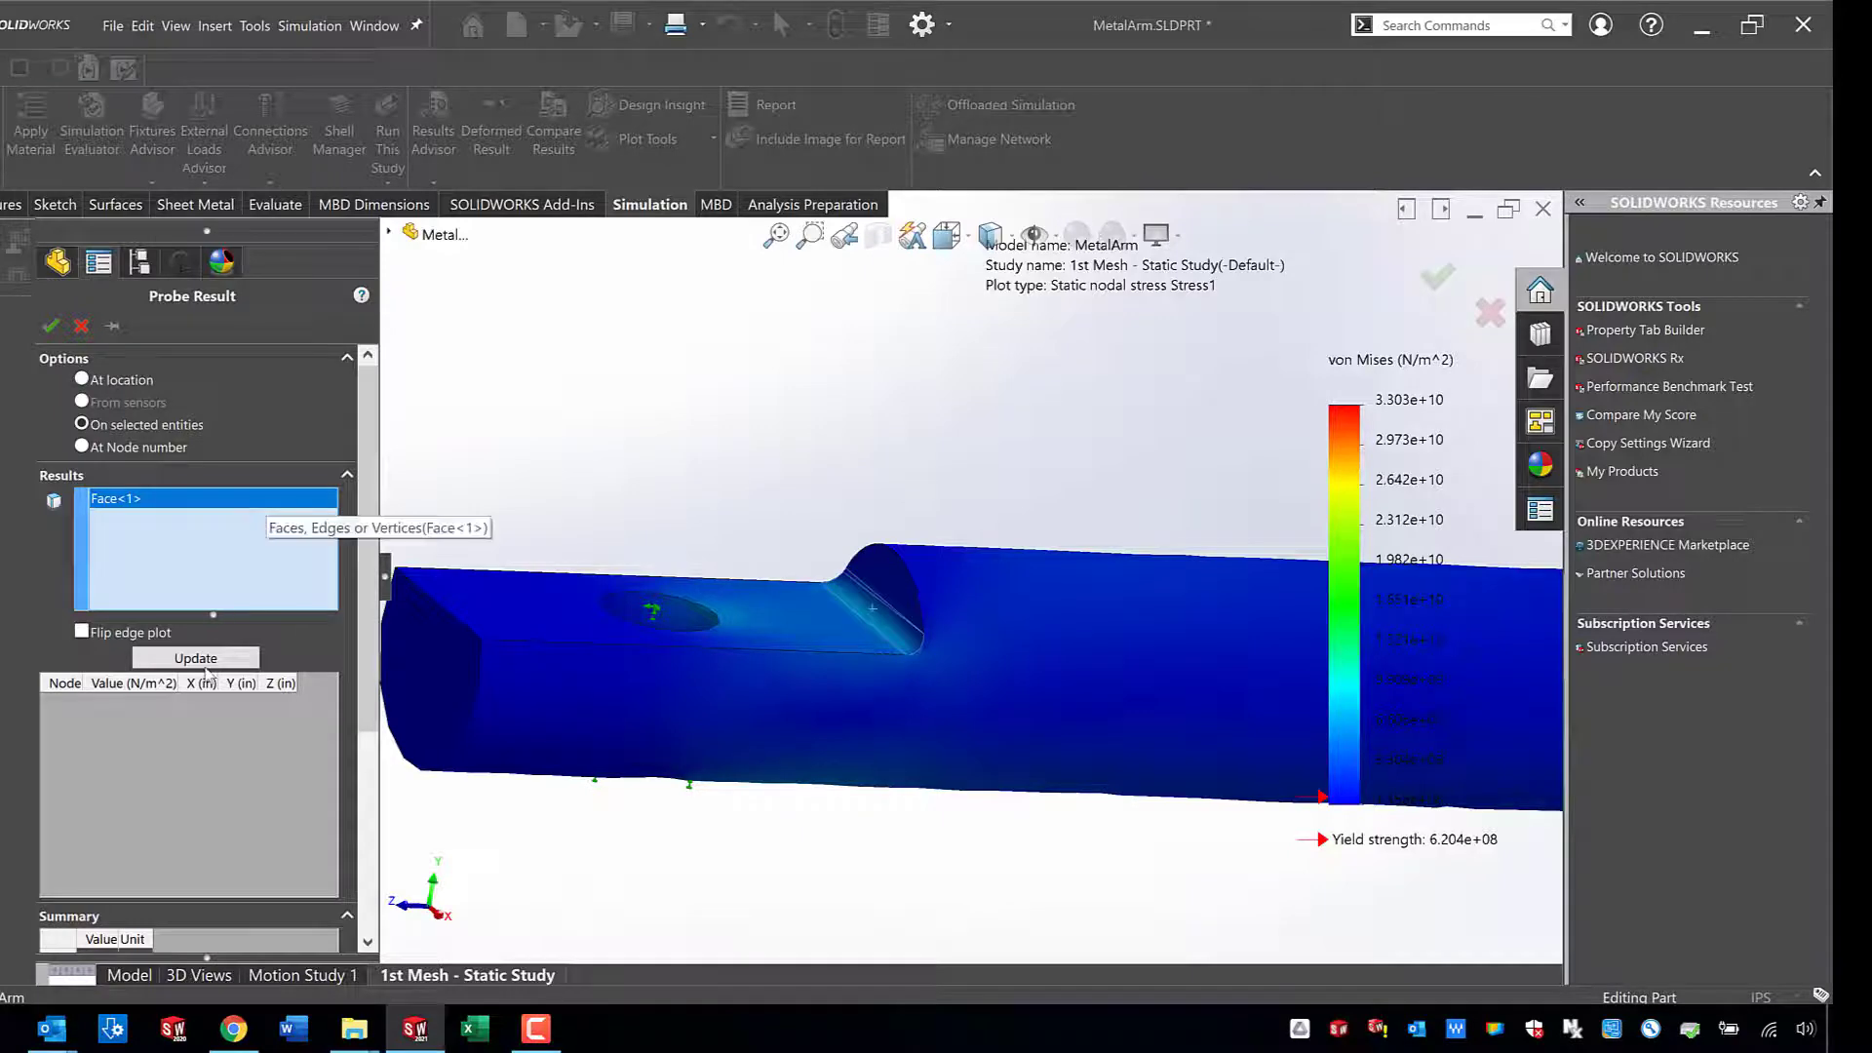
{"action": "left_click", "coordinate": [211, 657]}
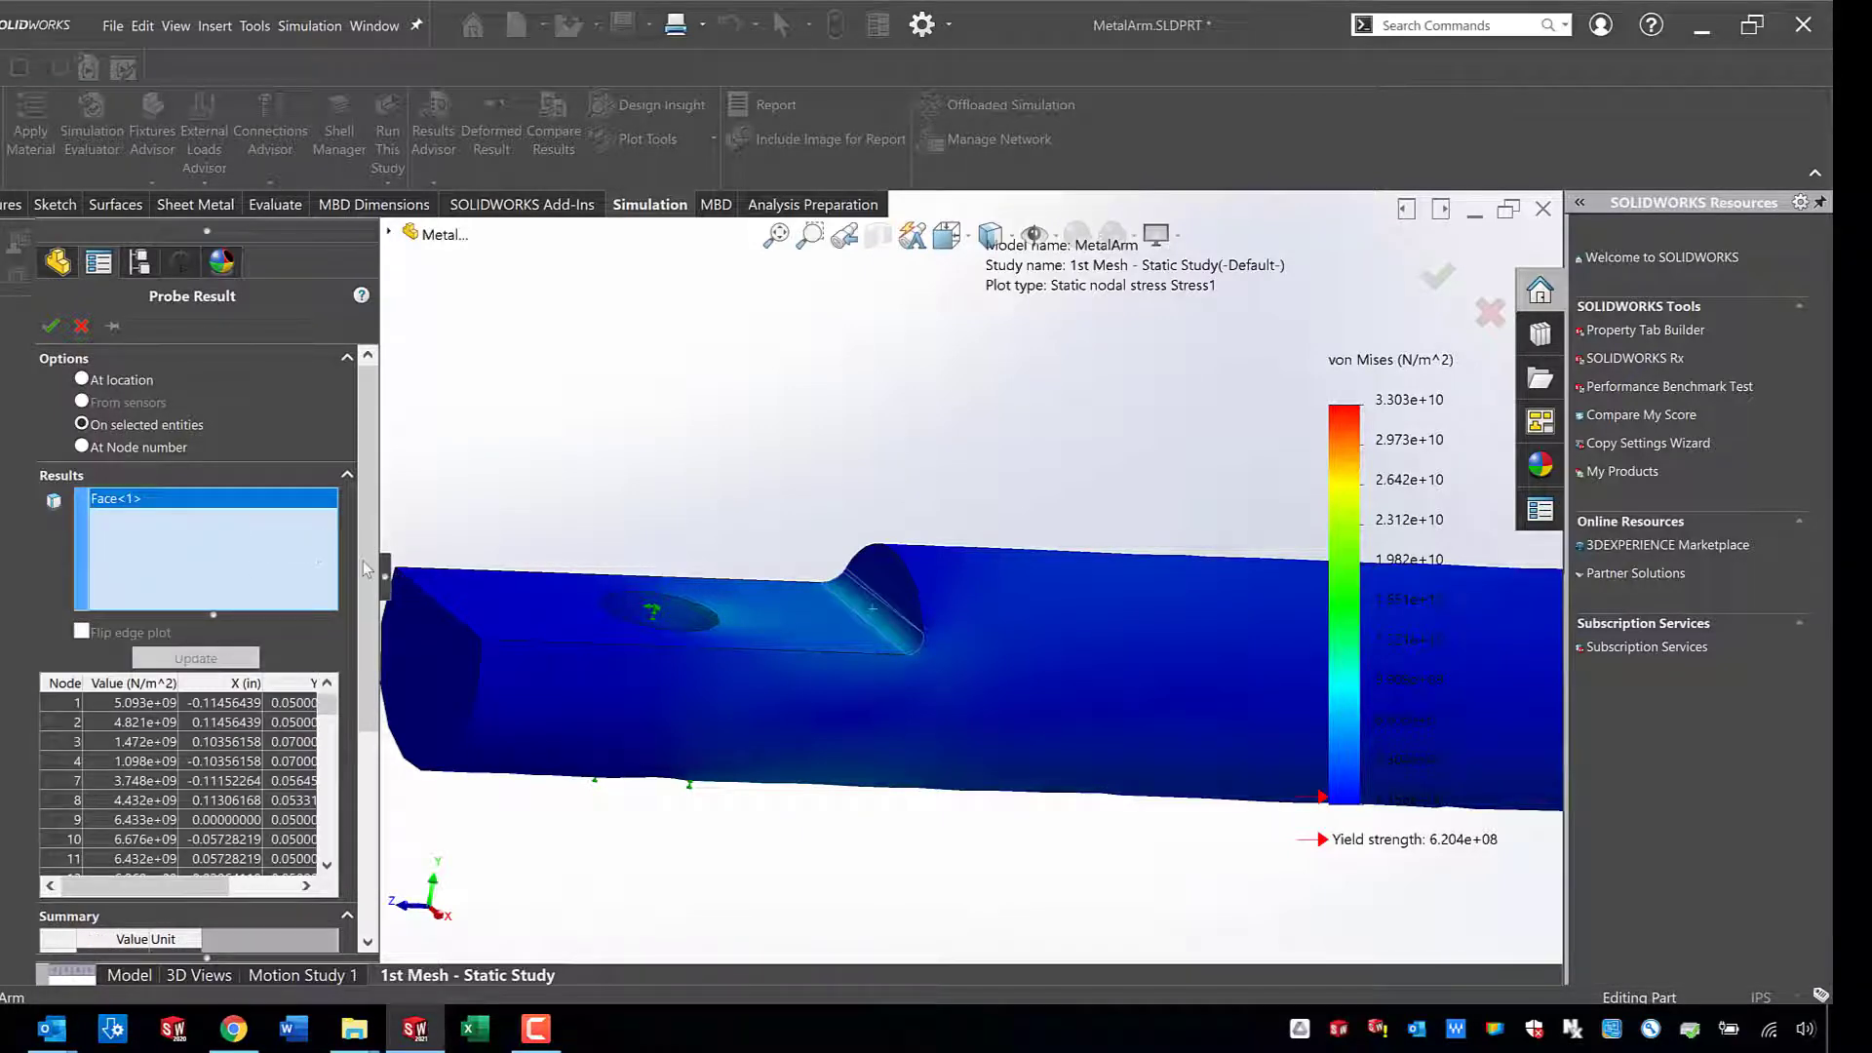
{"action": "scroll", "coordinate": [366, 777], "scroll_direction": "down", "scroll_amount": 5}
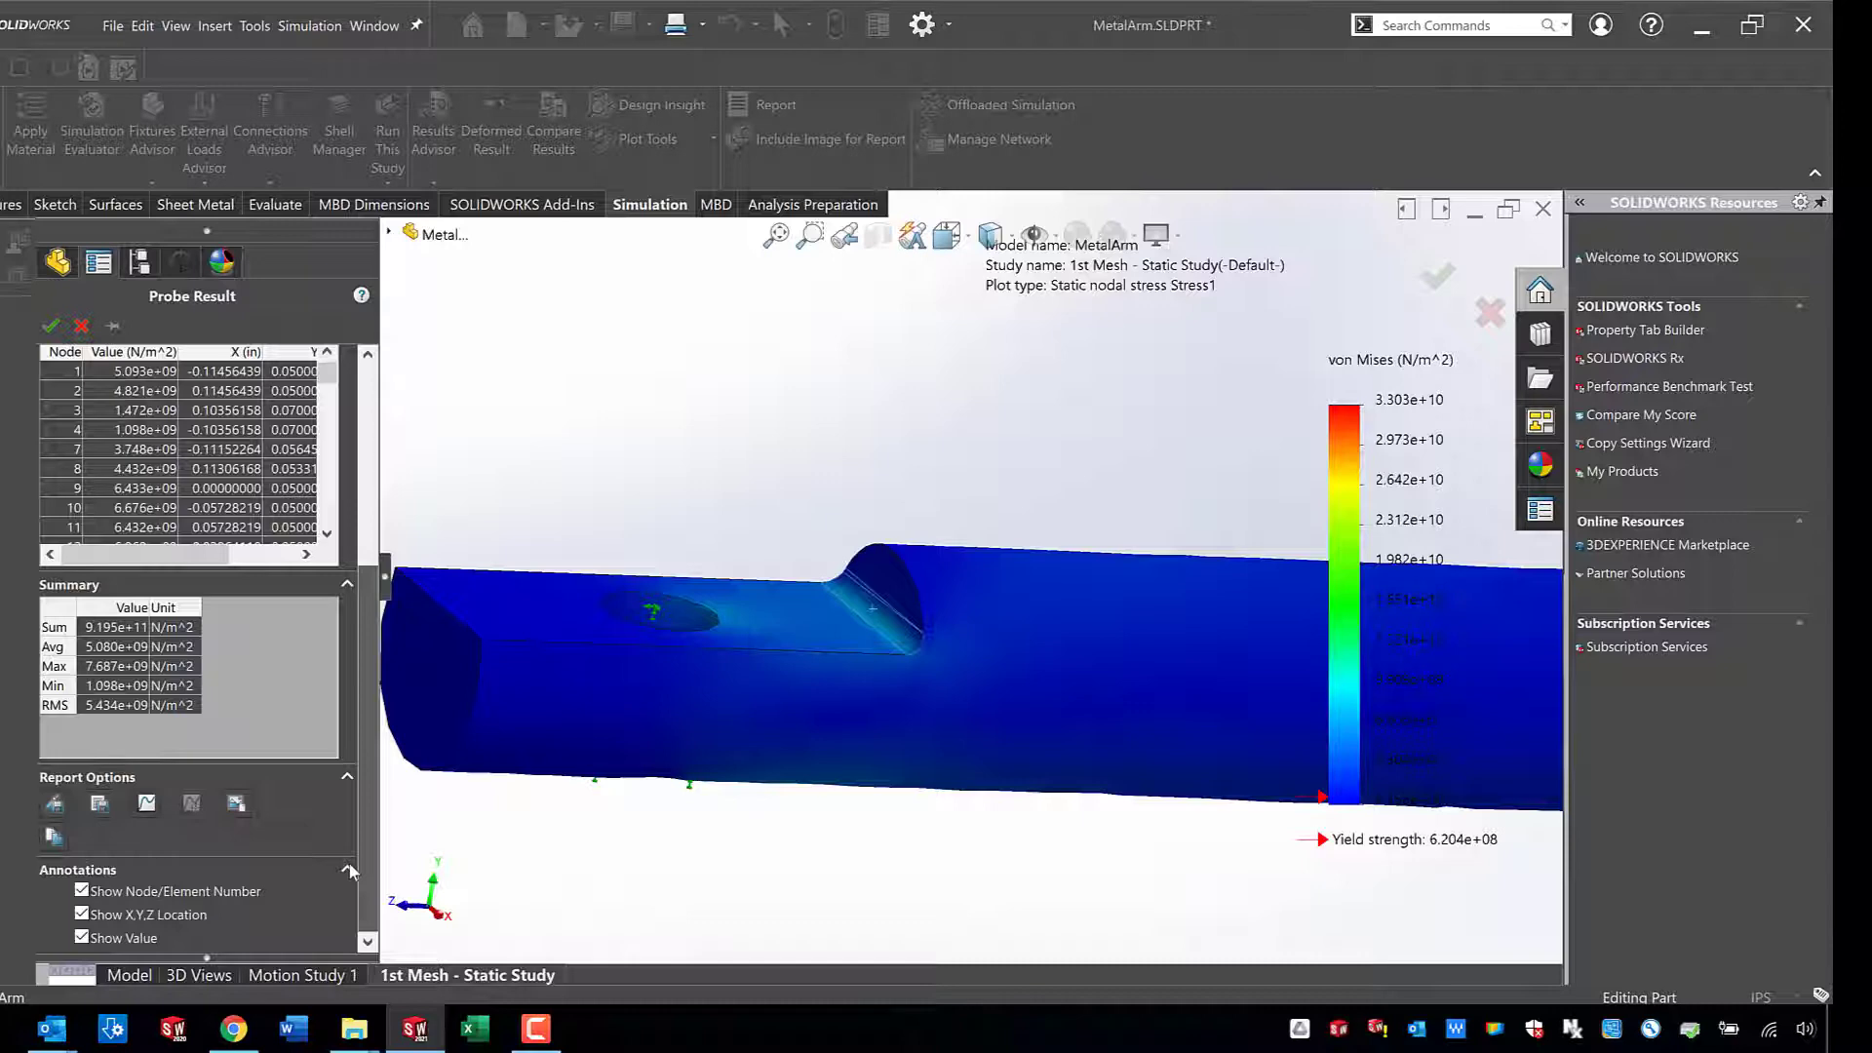
{"action": "left_click", "coordinate": [80, 329]}
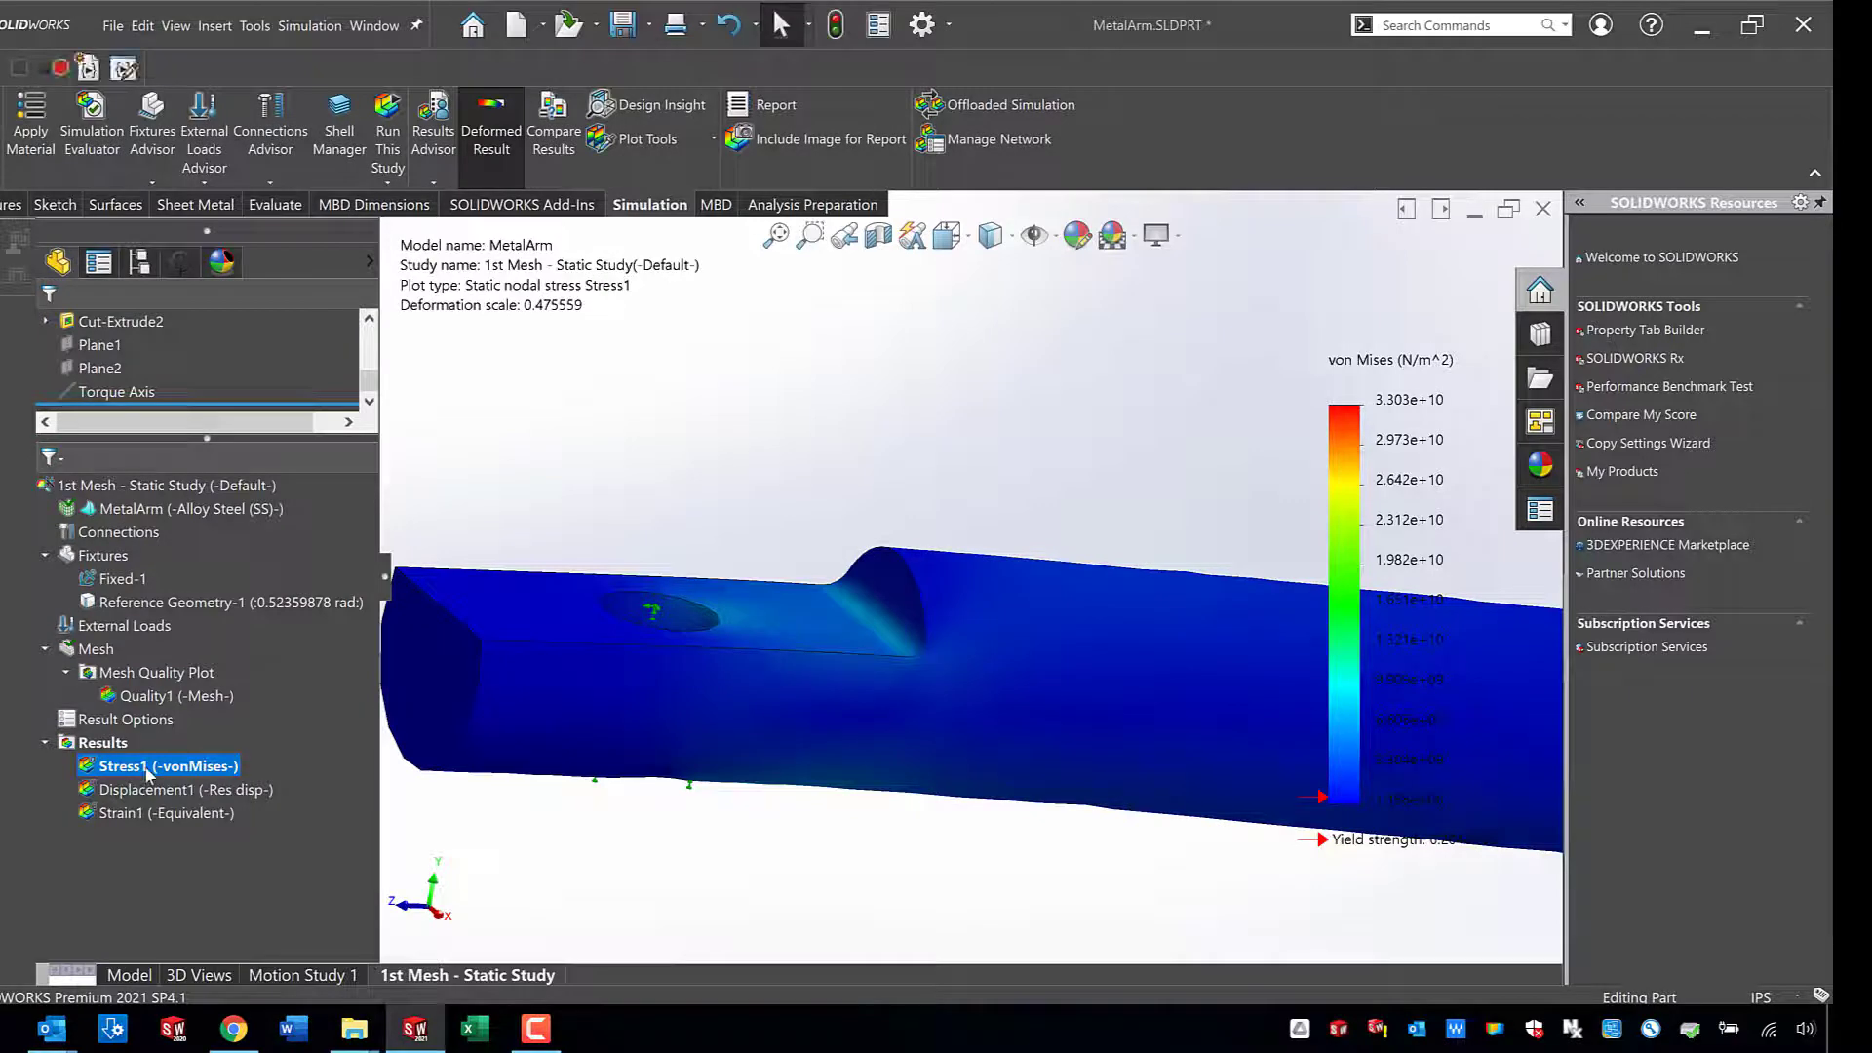
Edit Stress1's settings: keep continuous fringes and set boundary options to Mesh.
{"action": "right_click", "coordinate": [147, 776]}
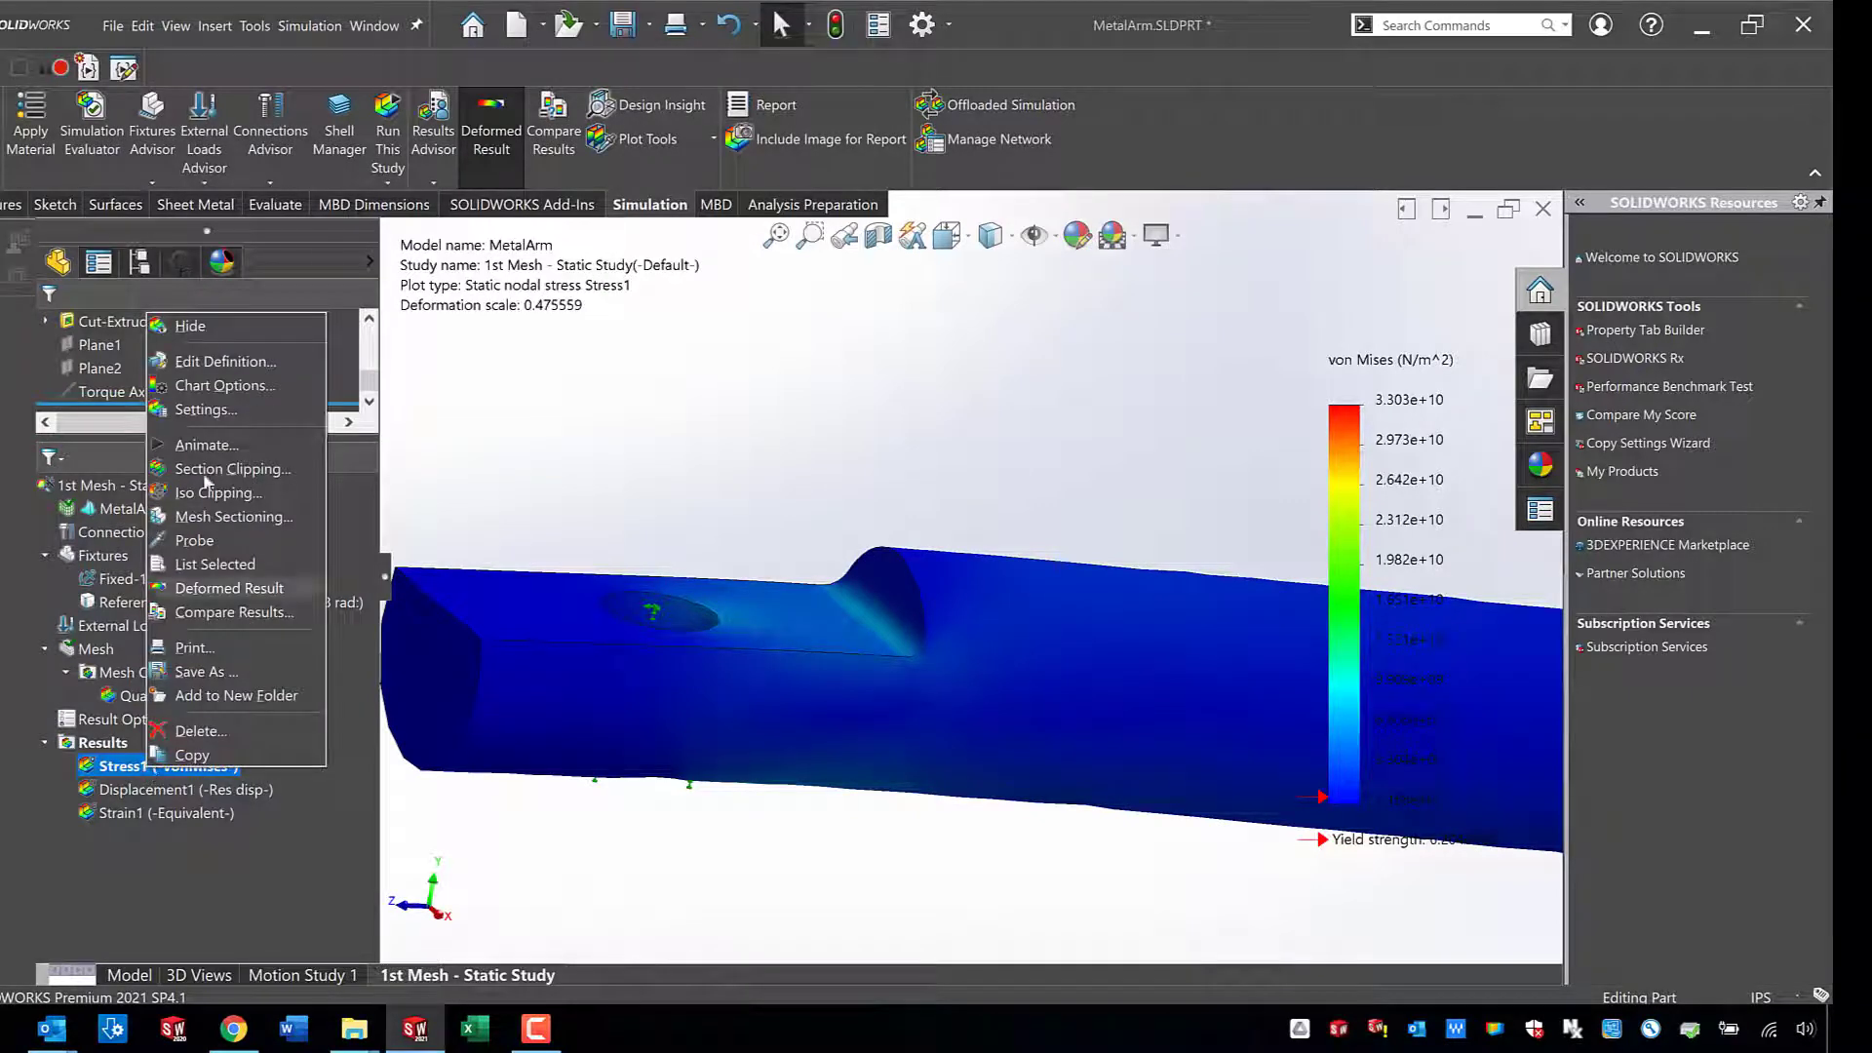
{"action": "left_click", "coordinate": [233, 364]}
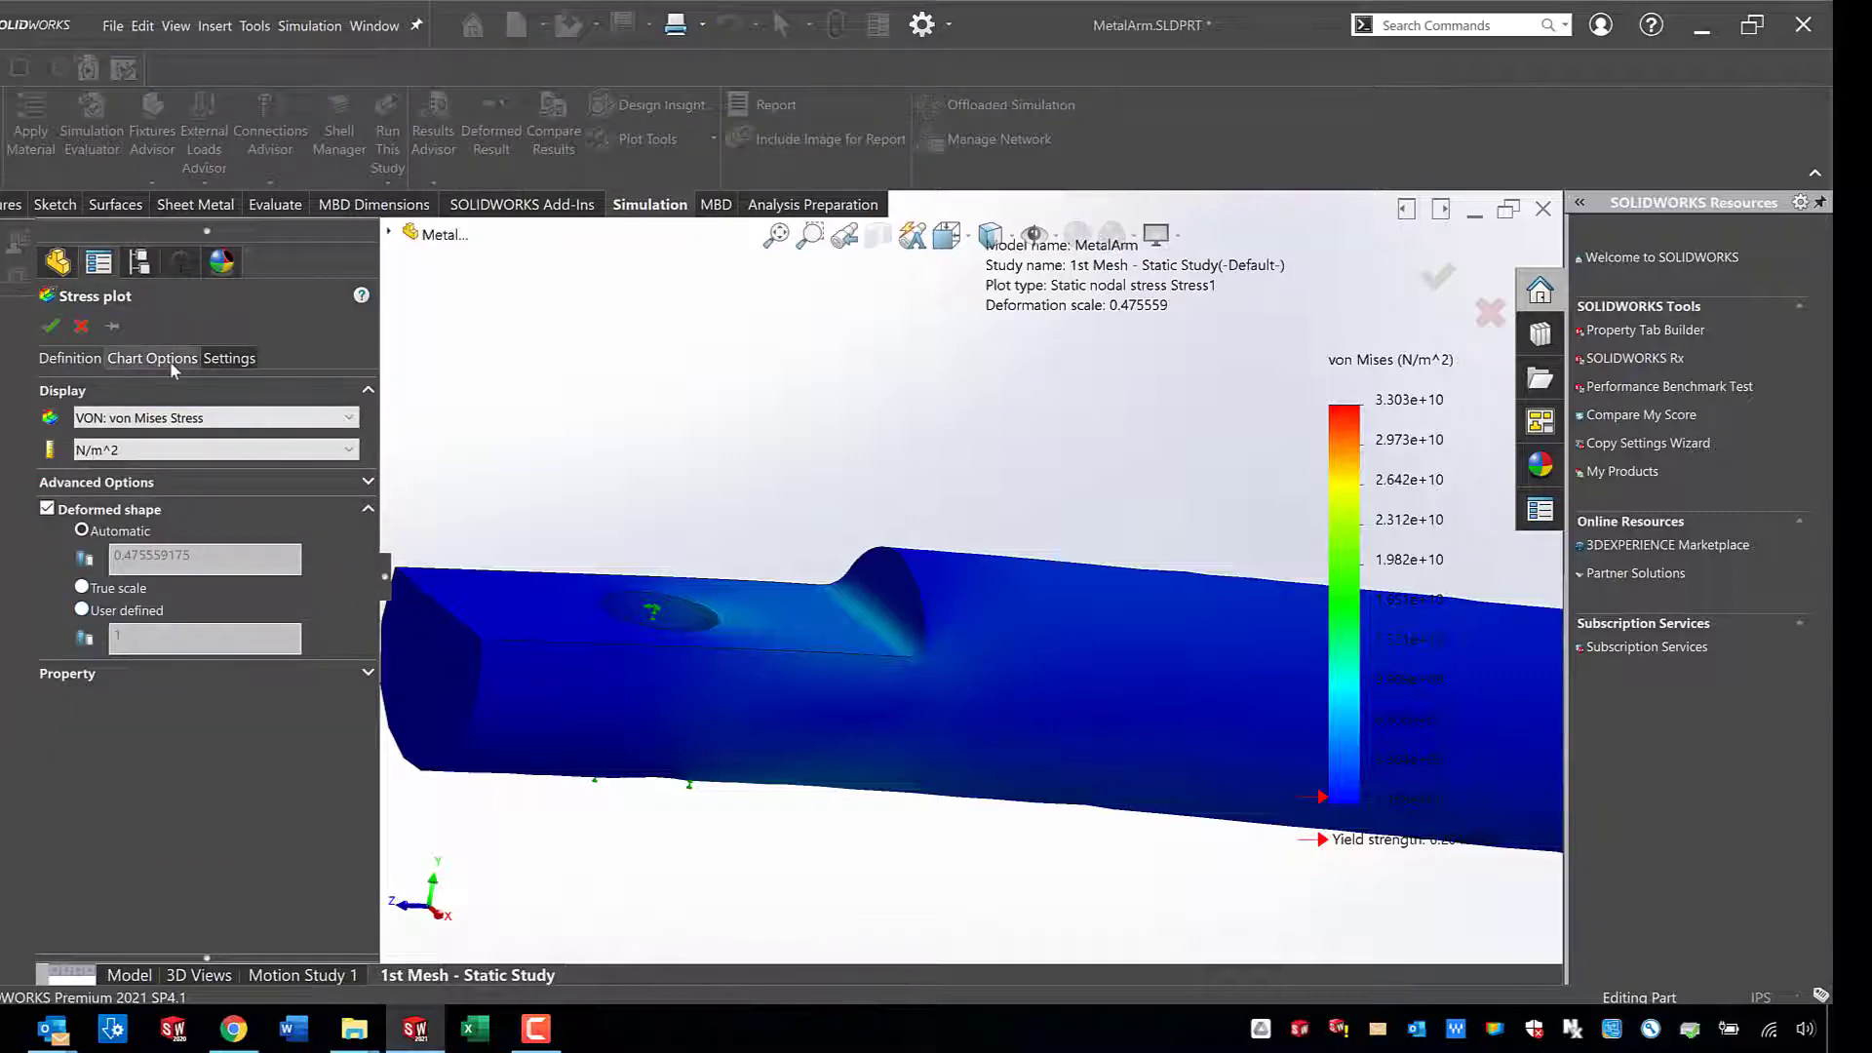
{"action": "left_click", "coordinate": [171, 361]}
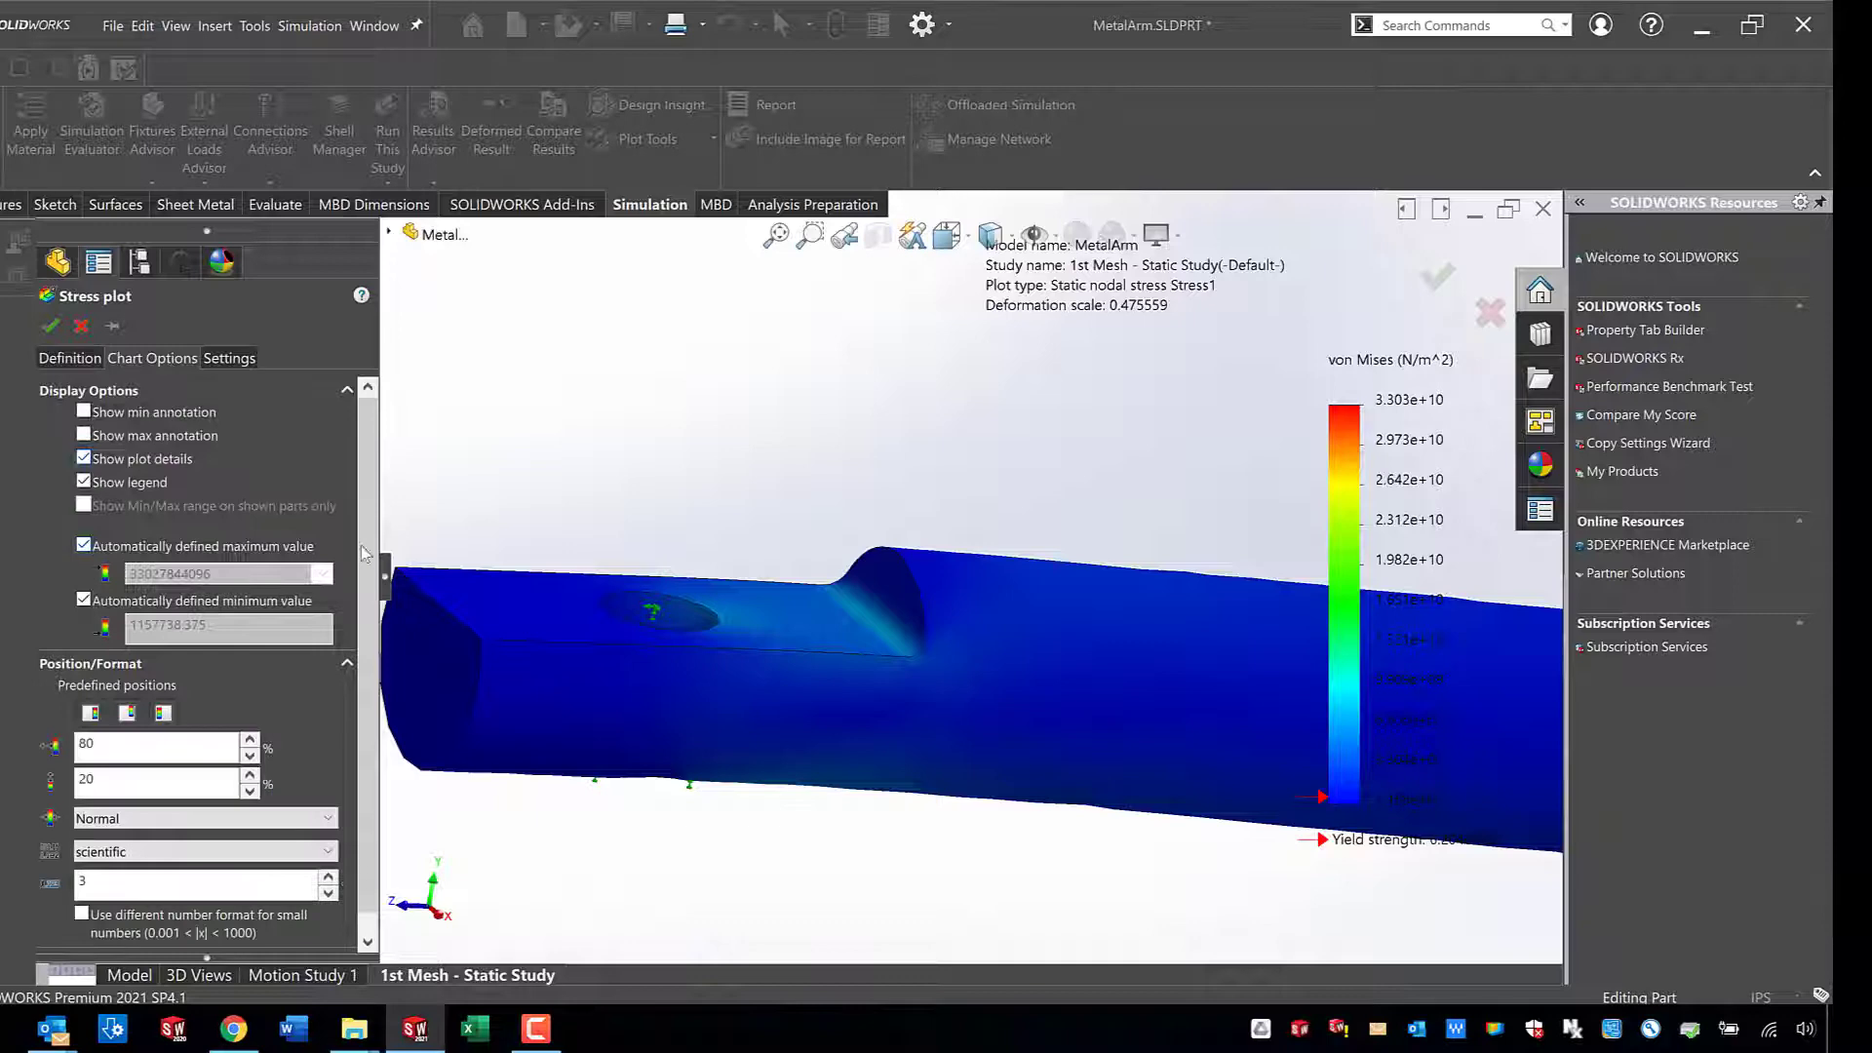
{"action": "scroll", "coordinate": [365, 717], "scroll_direction": "down", "scroll_amount": 1}
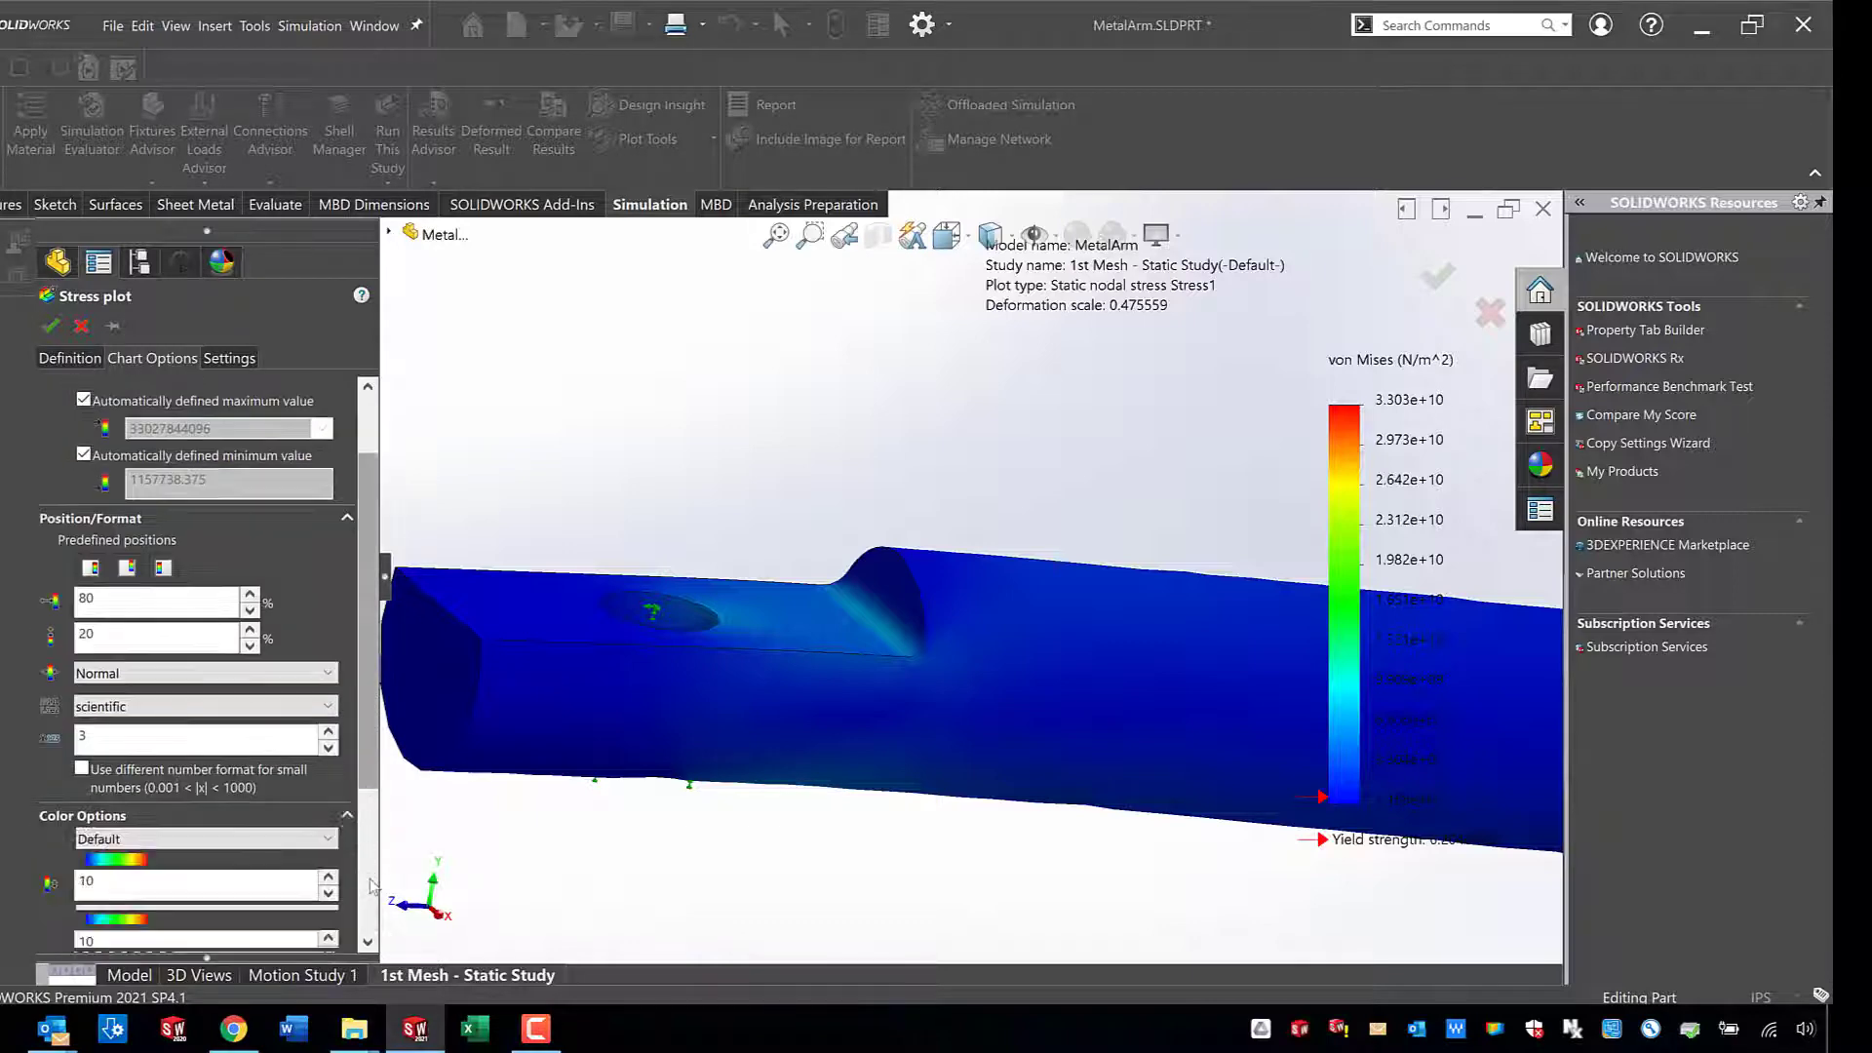
{"action": "scroll", "coordinate": [367, 944], "scroll_direction": "down", "scroll_amount": 3}
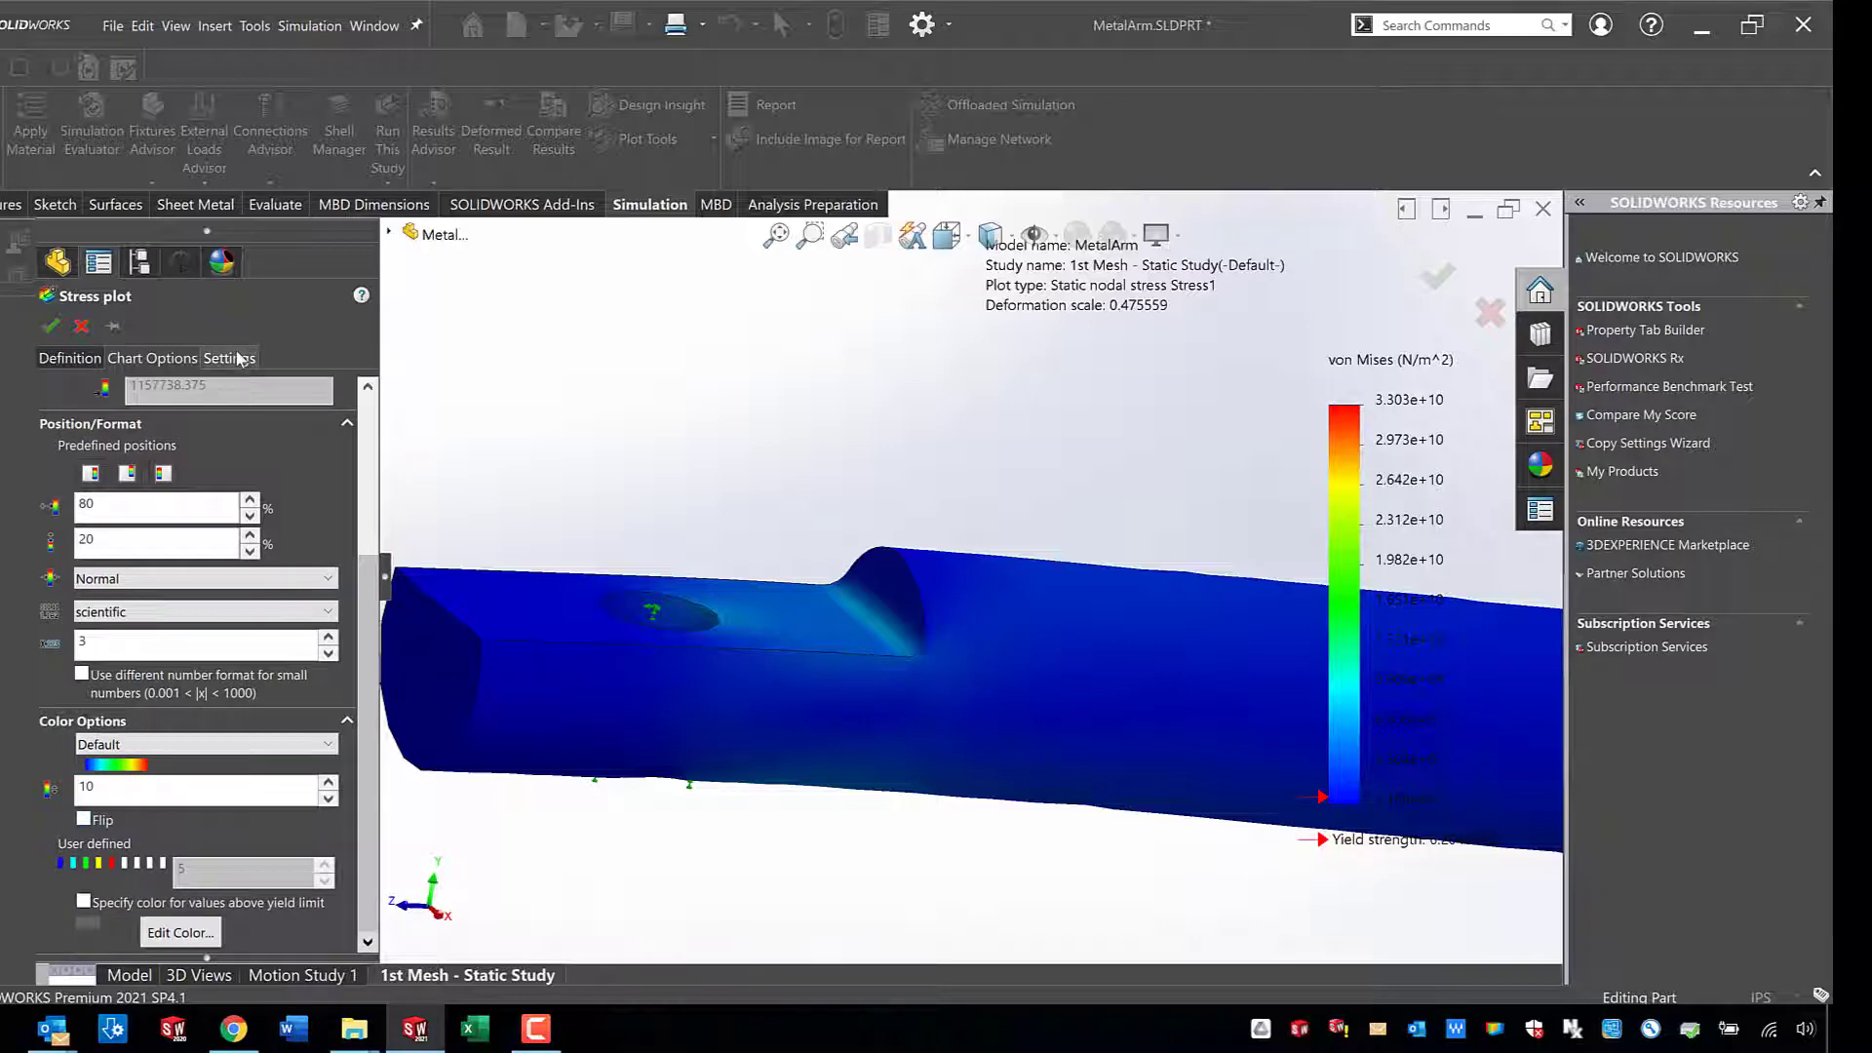
{"action": "left_click", "coordinate": [230, 357]}
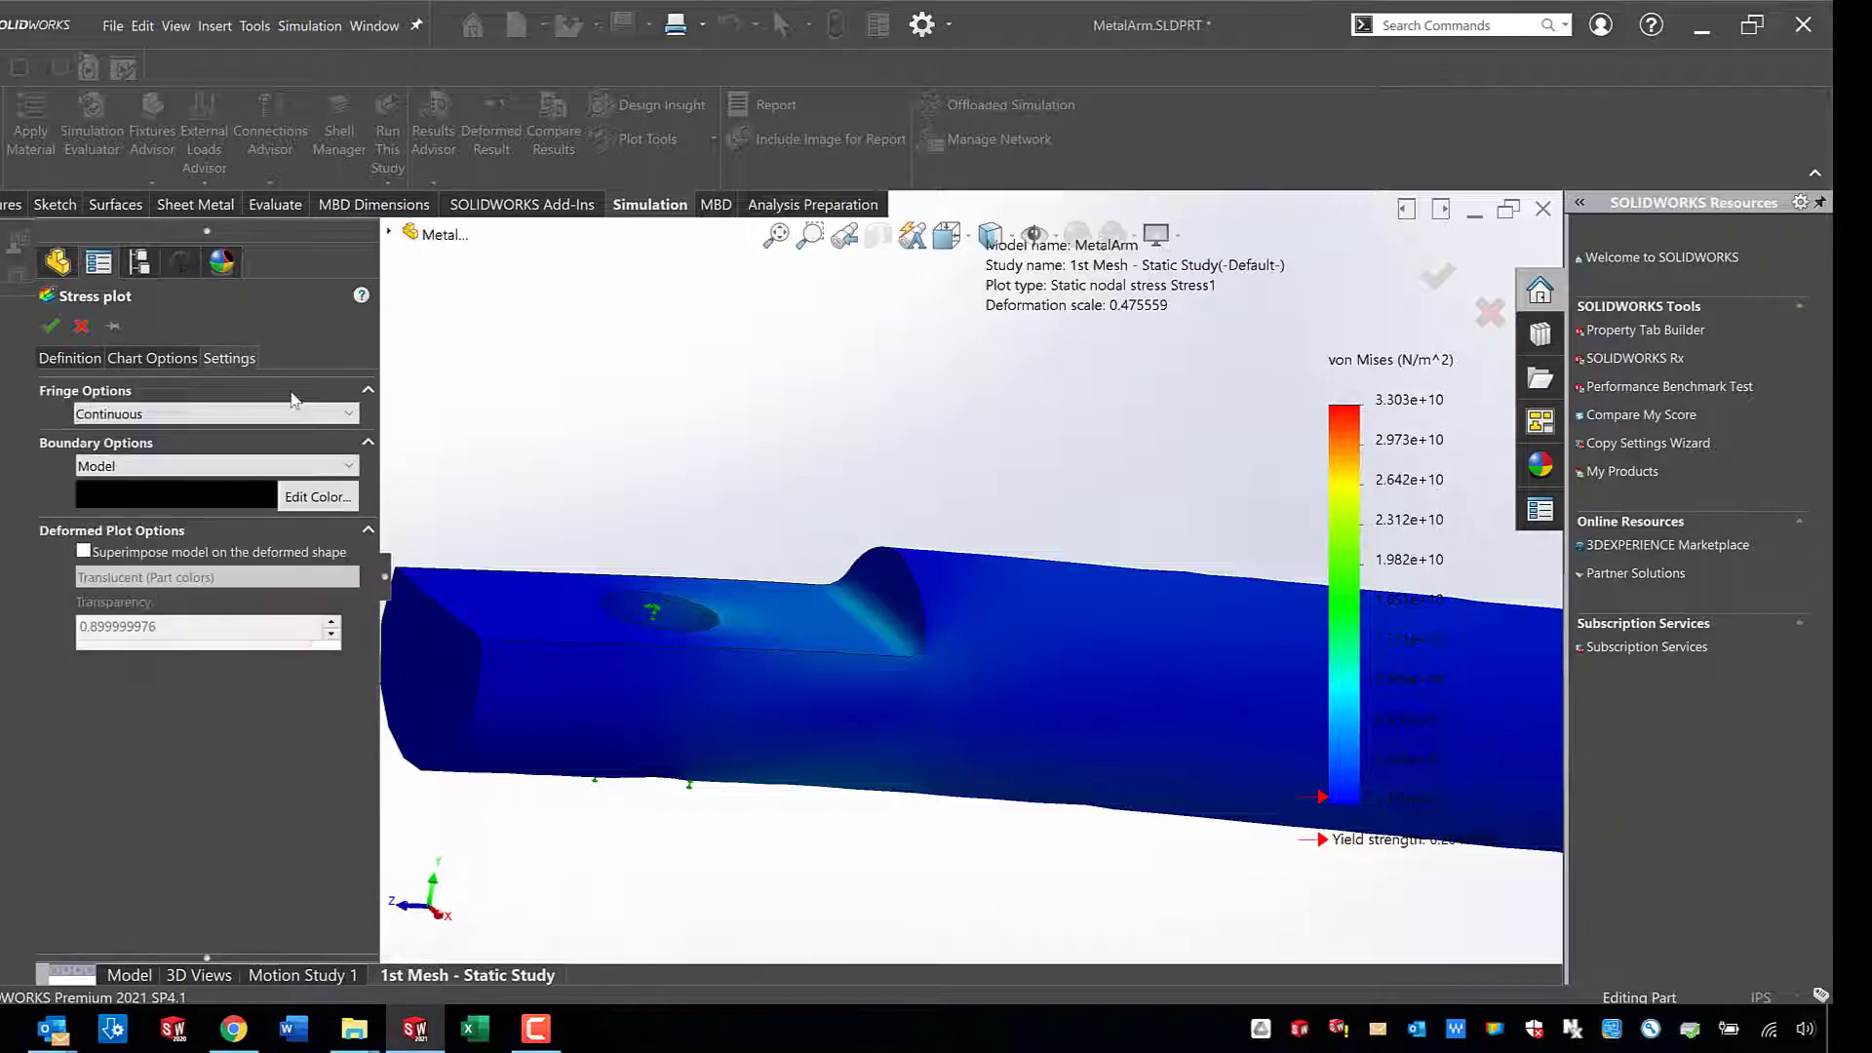
{"action": "left_click", "coordinate": [212, 419]}
{"action": "left_click", "coordinate": [212, 416]}
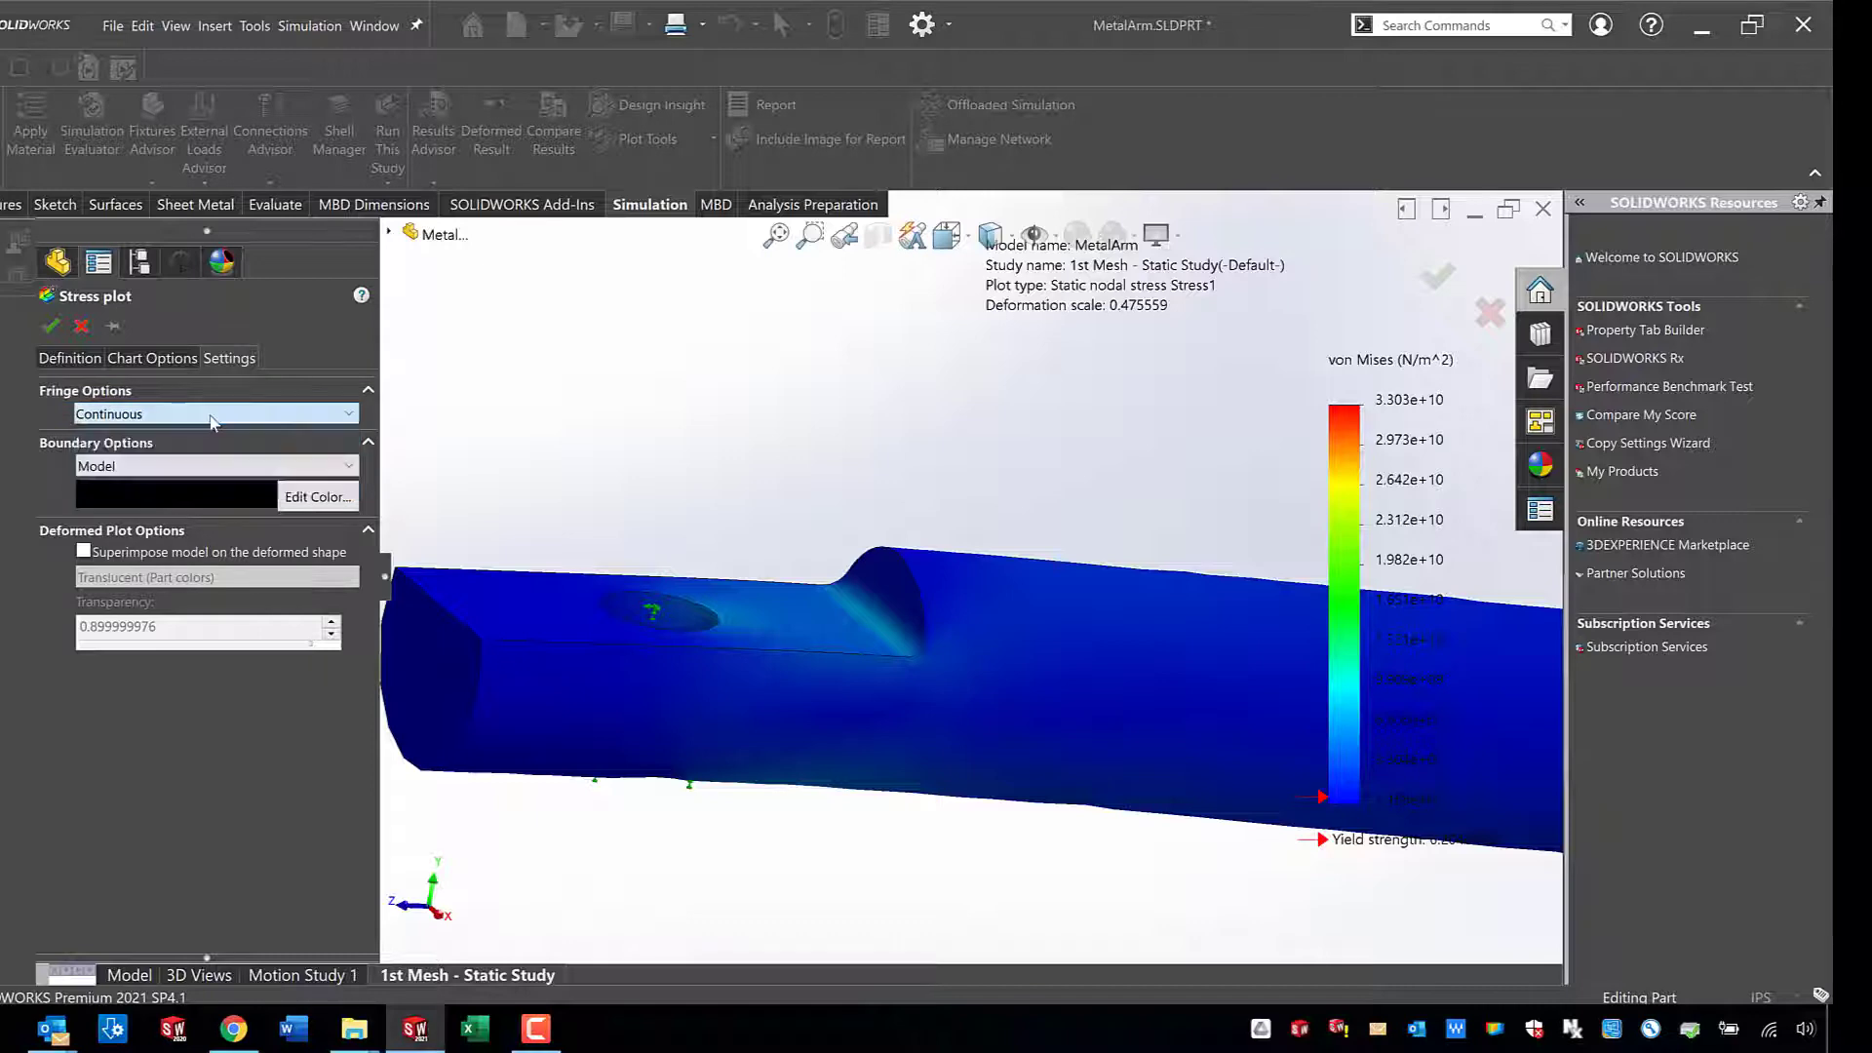
{"action": "left_click", "coordinate": [212, 415]}
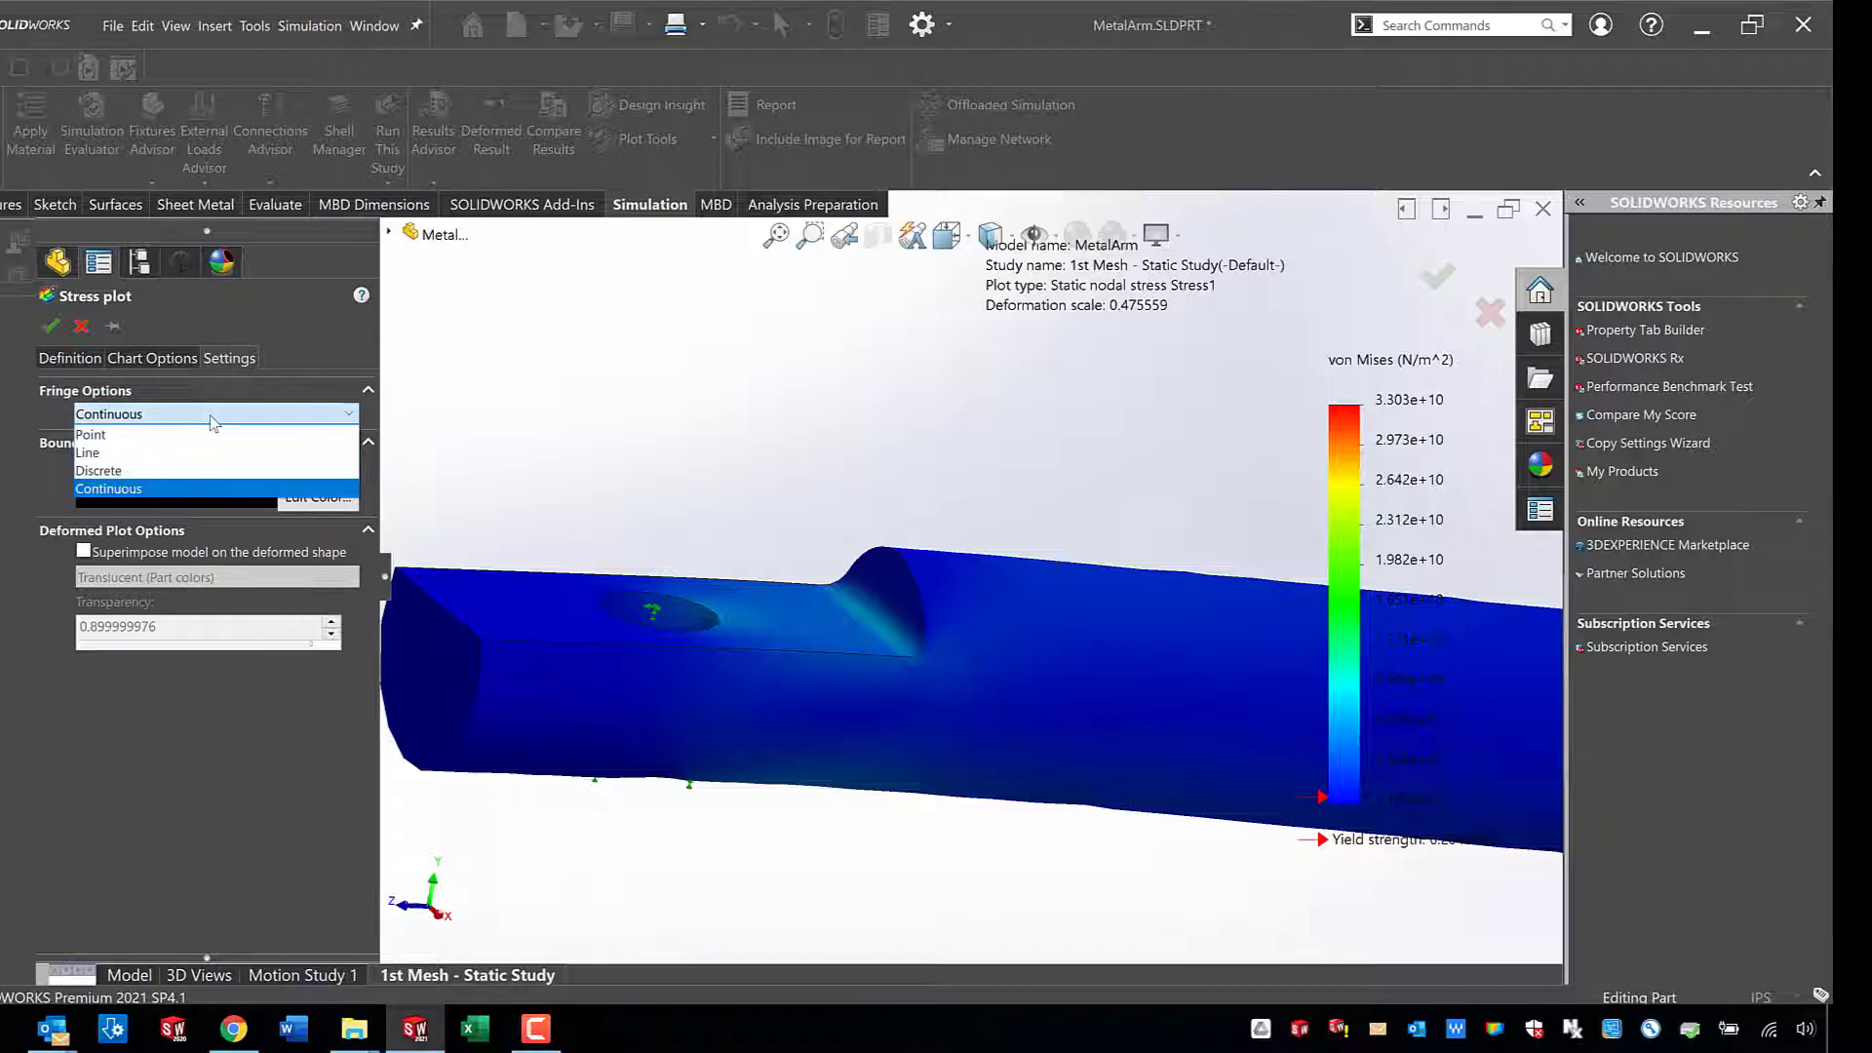
{"action": "left_click", "coordinate": [212, 418]}
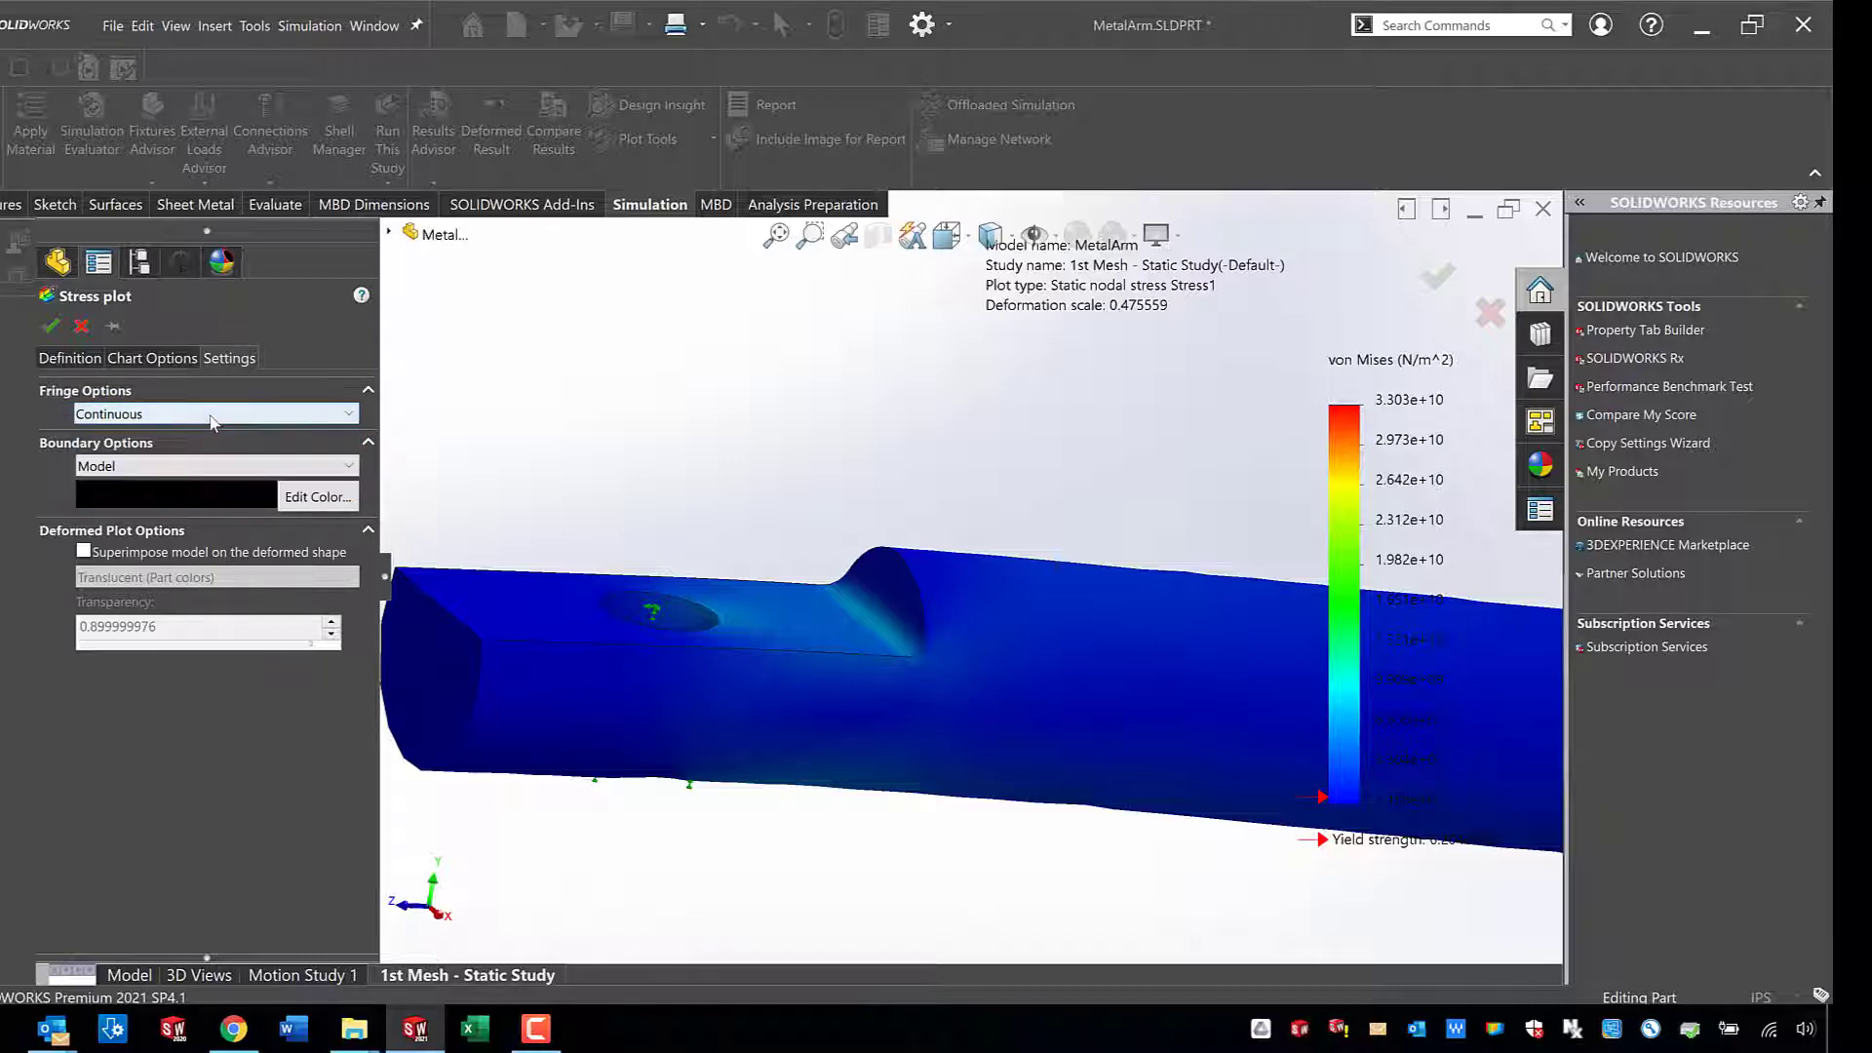
{"action": "left_click", "coordinate": [178, 468]}
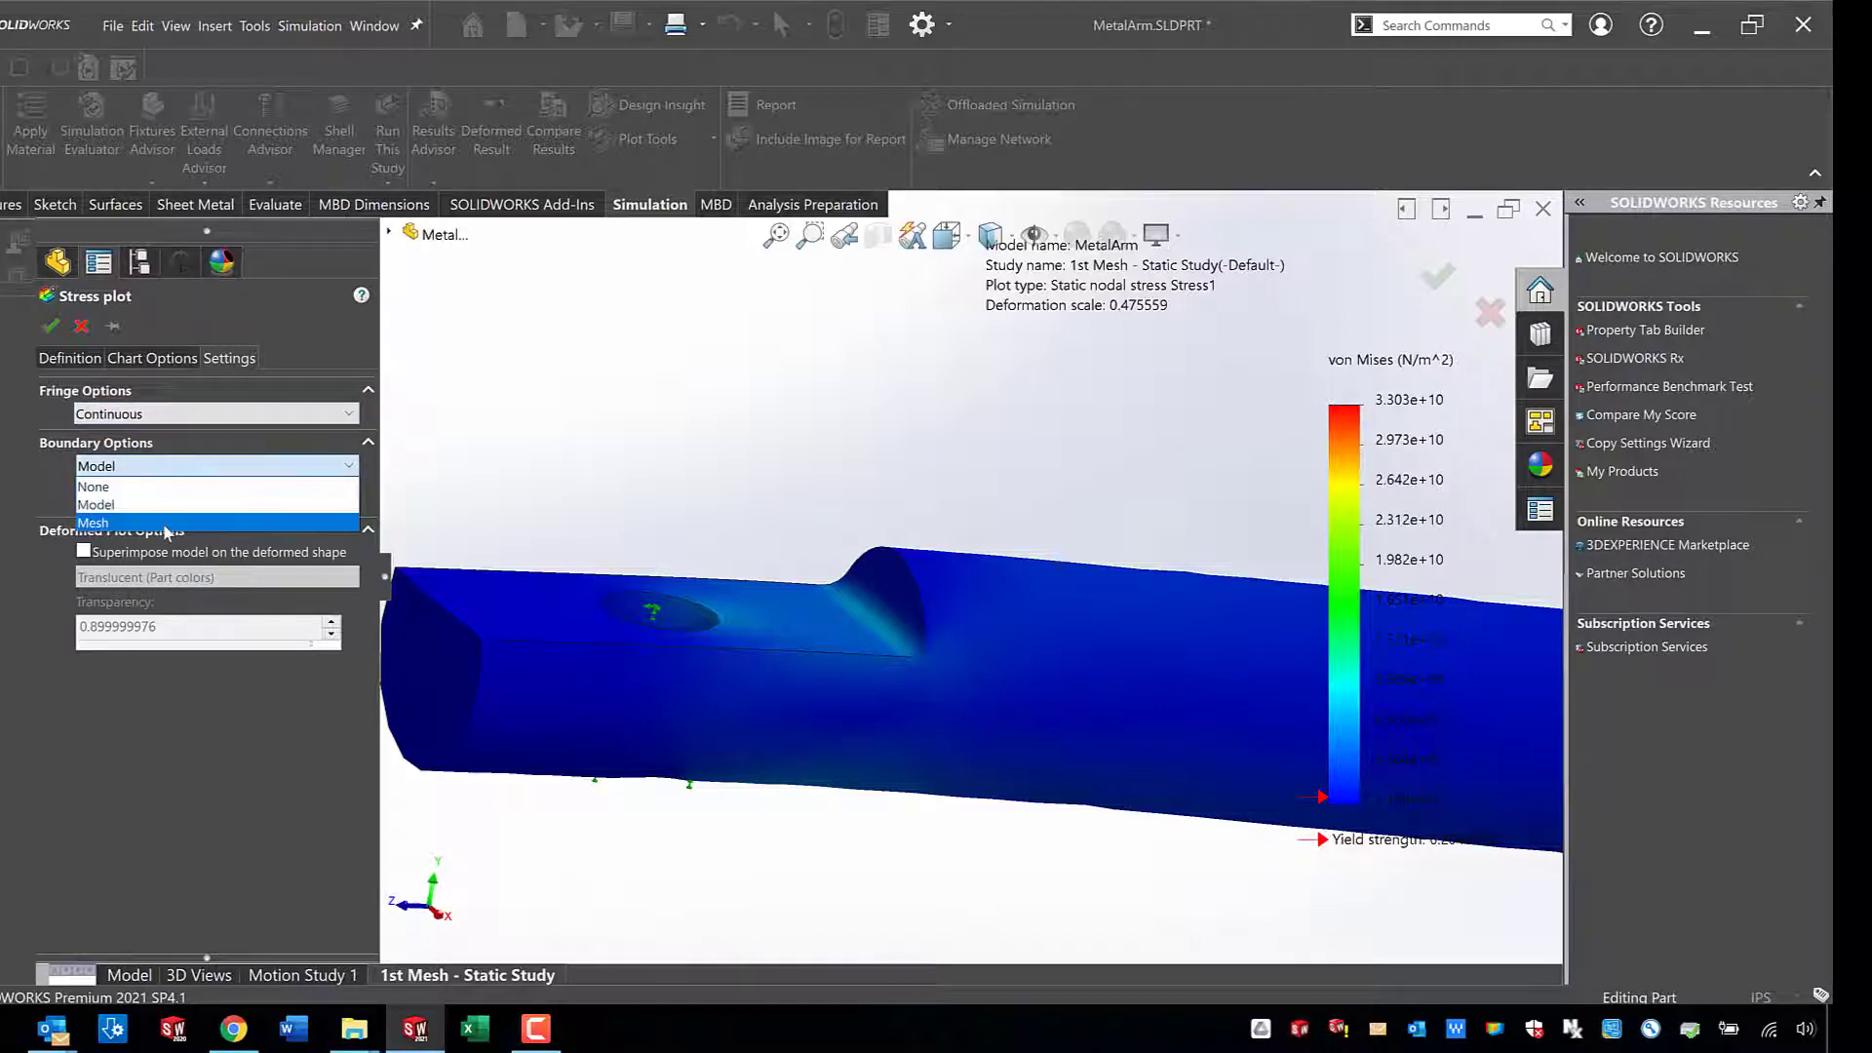
{"action": "left_click", "coordinate": [166, 523]}
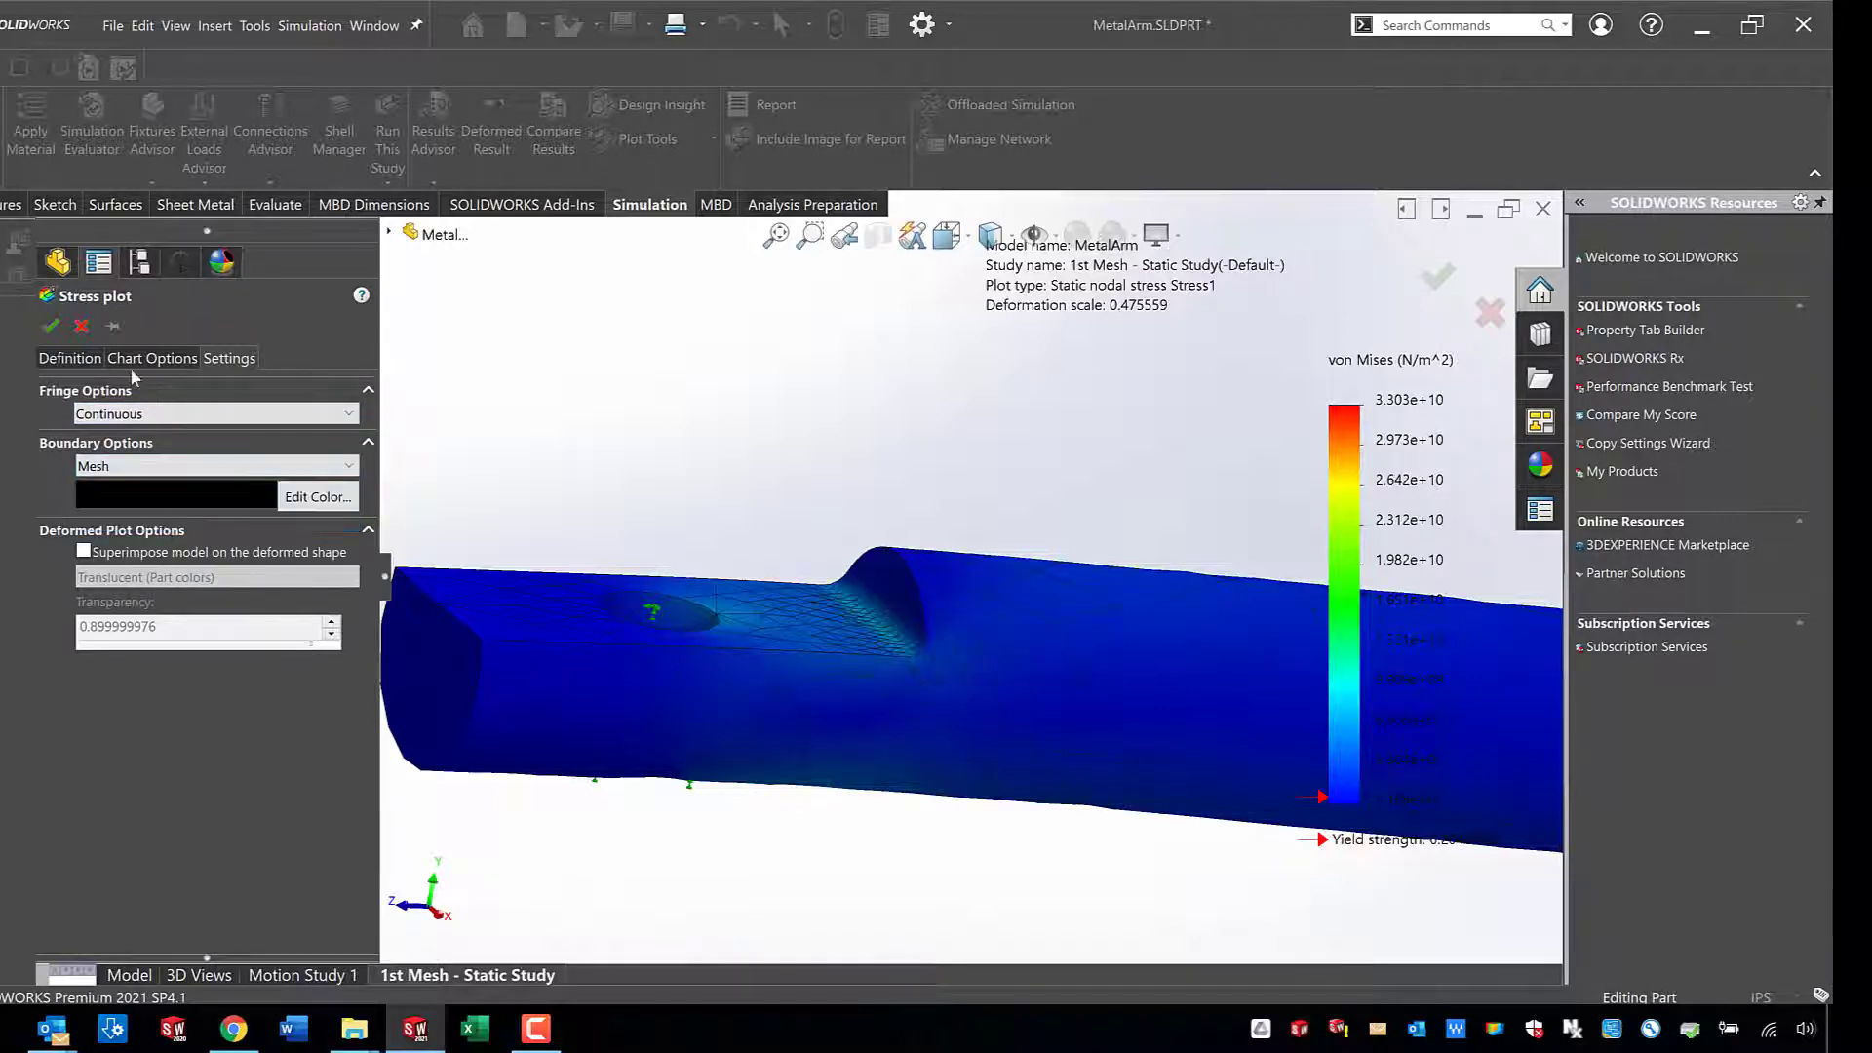
{"action": "left_click", "coordinate": [46, 330]}
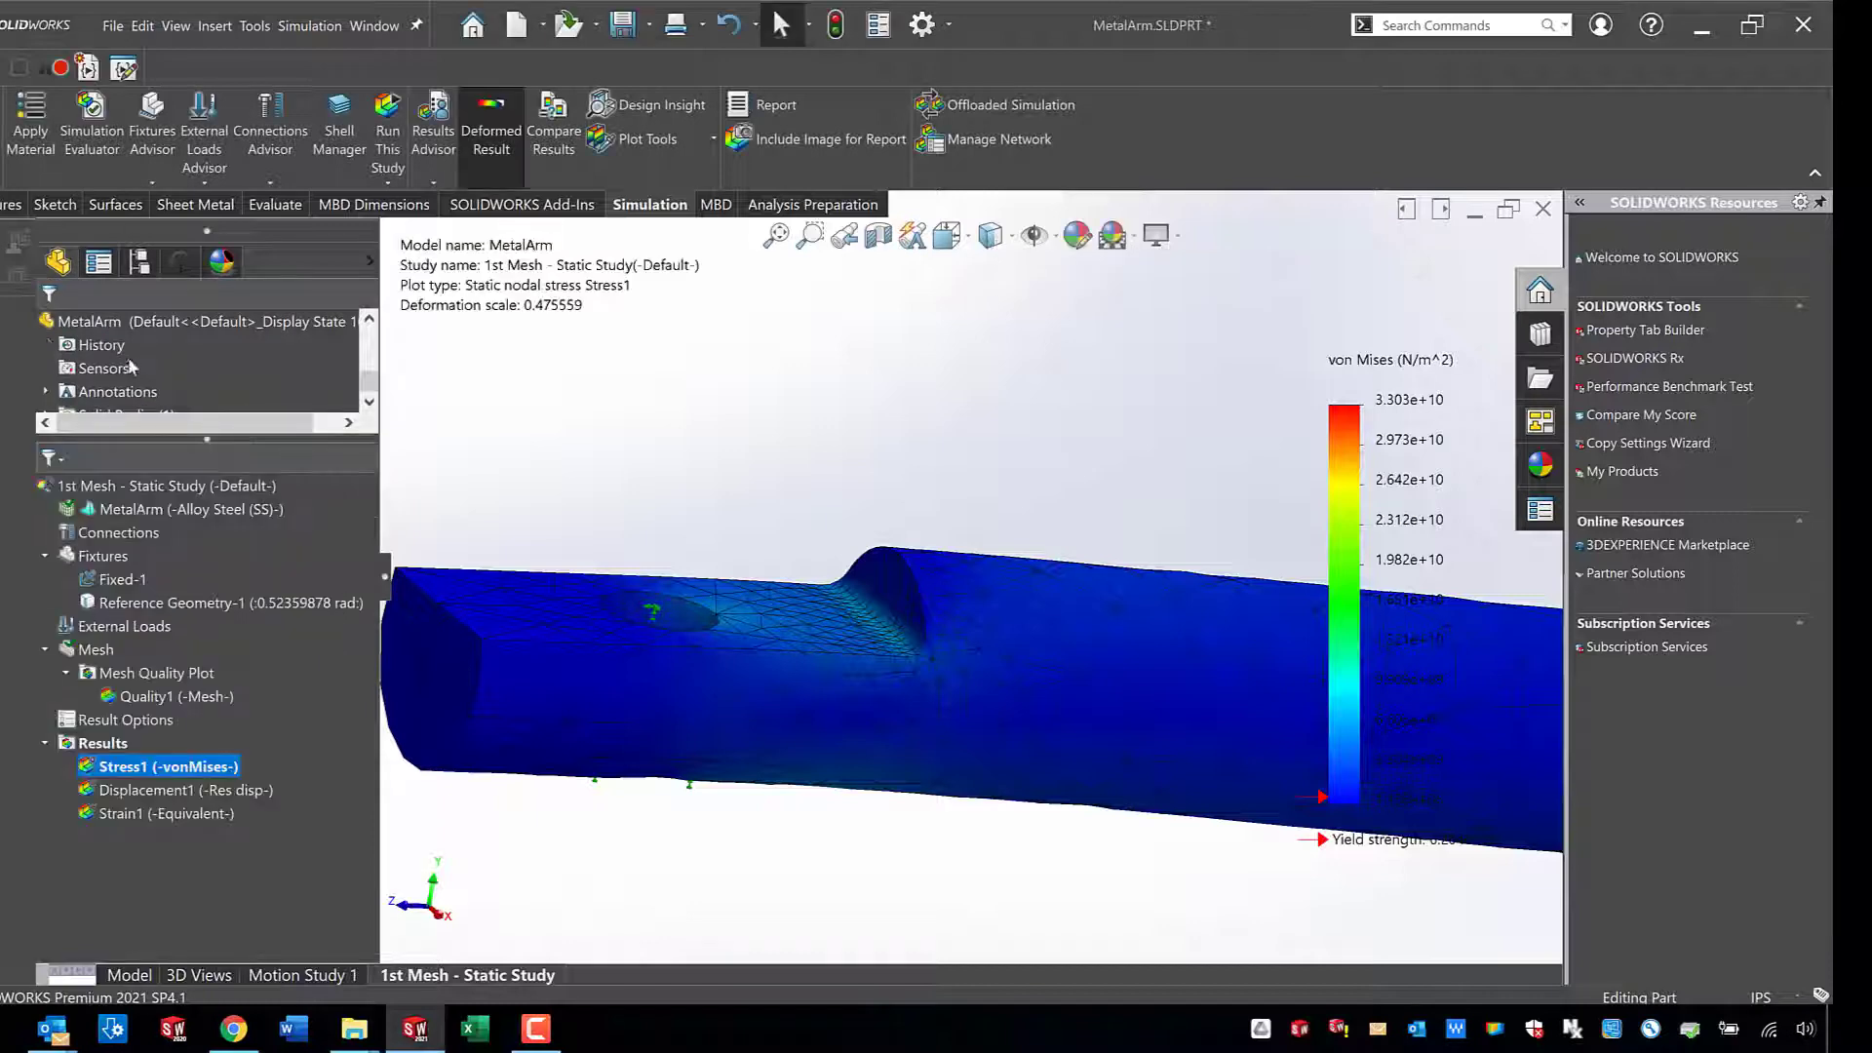
Switch the Stress1 von Mises plot from node values to element values.
{"action": "right_click", "coordinate": [176, 767]}
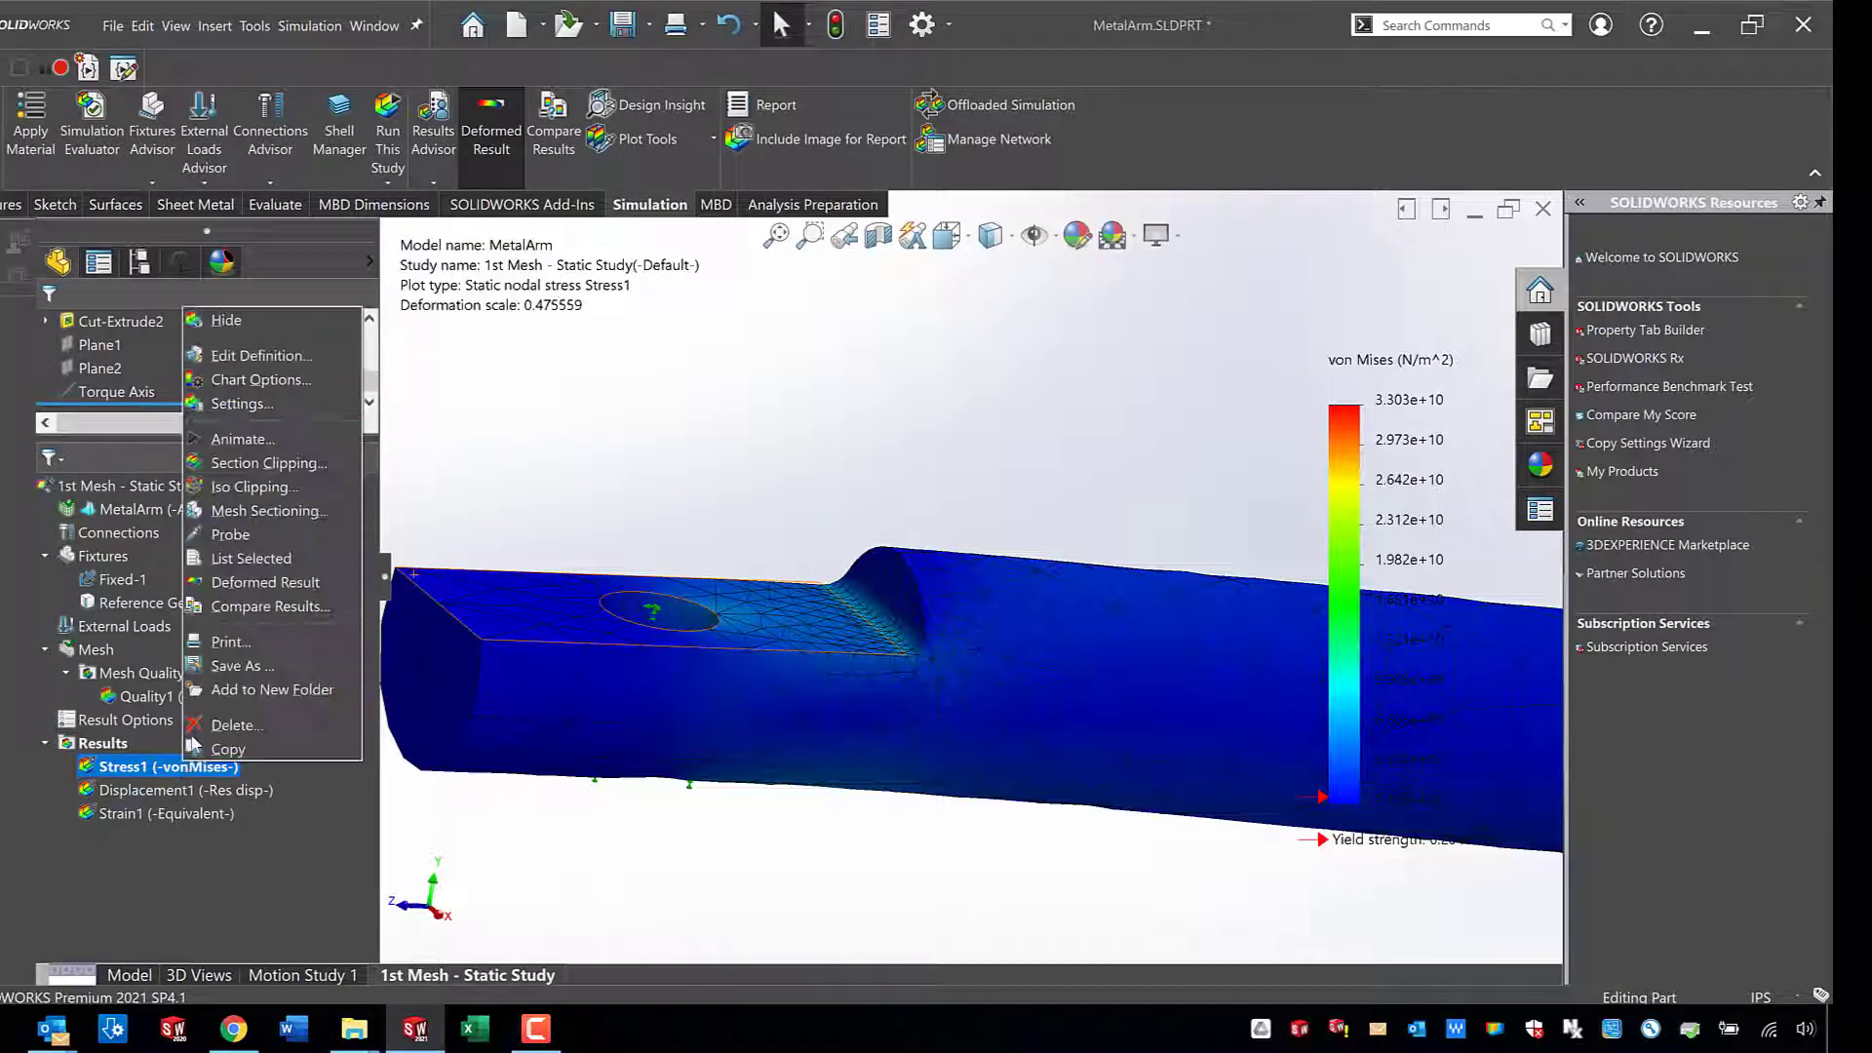
{"action": "left_click", "coordinate": [282, 356]}
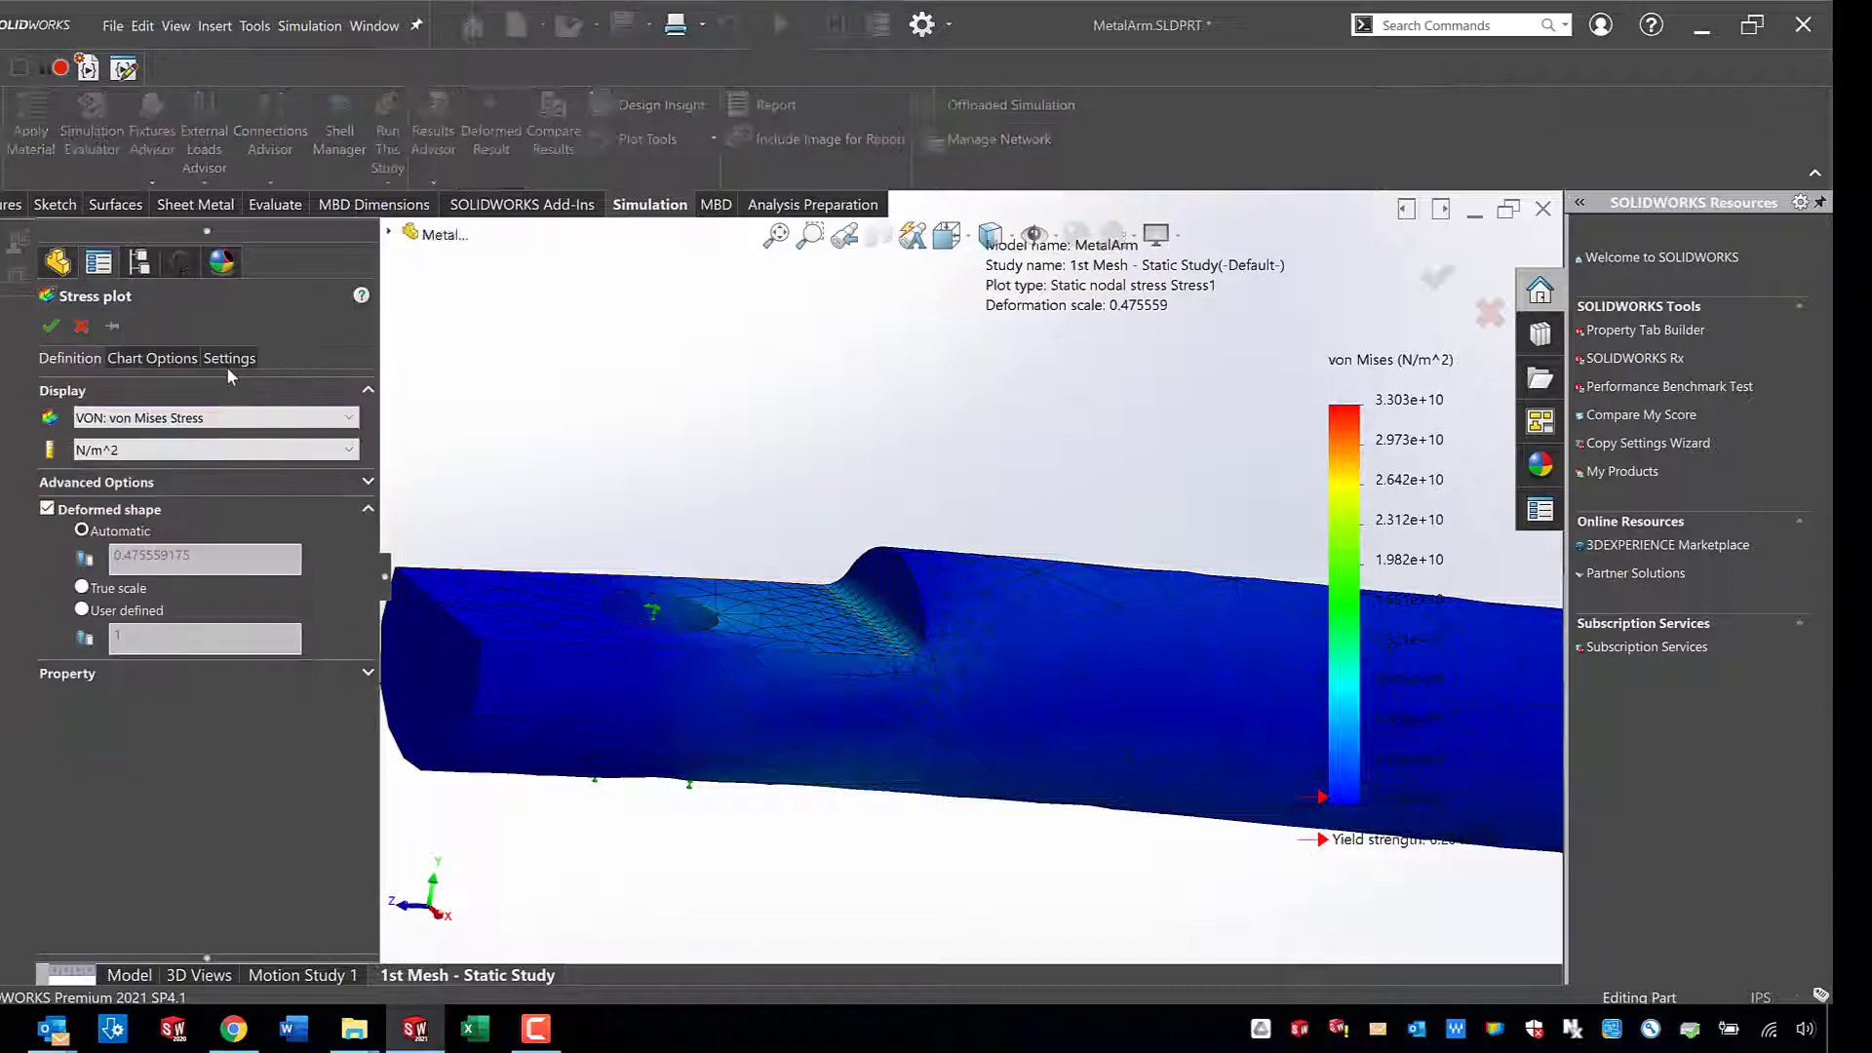
{"action": "left_click", "coordinate": [129, 484]}
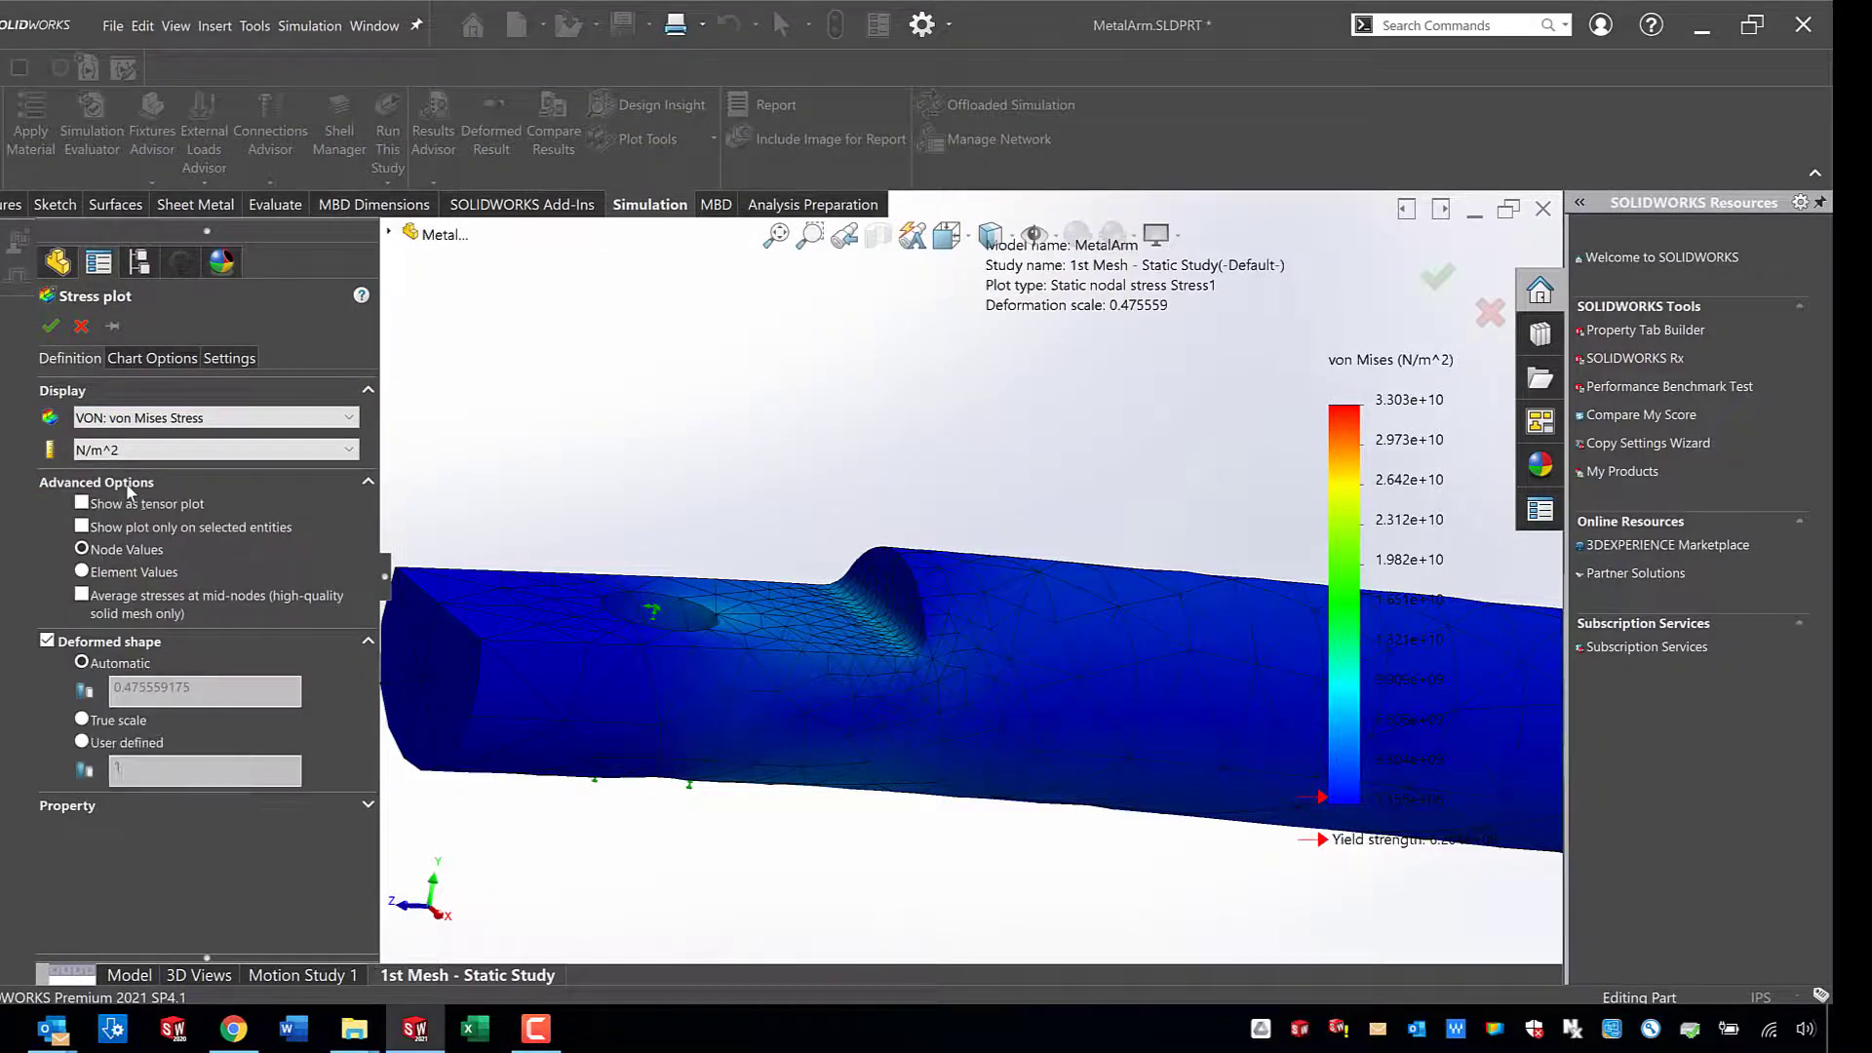
{"action": "left_click", "coordinate": [84, 572]}
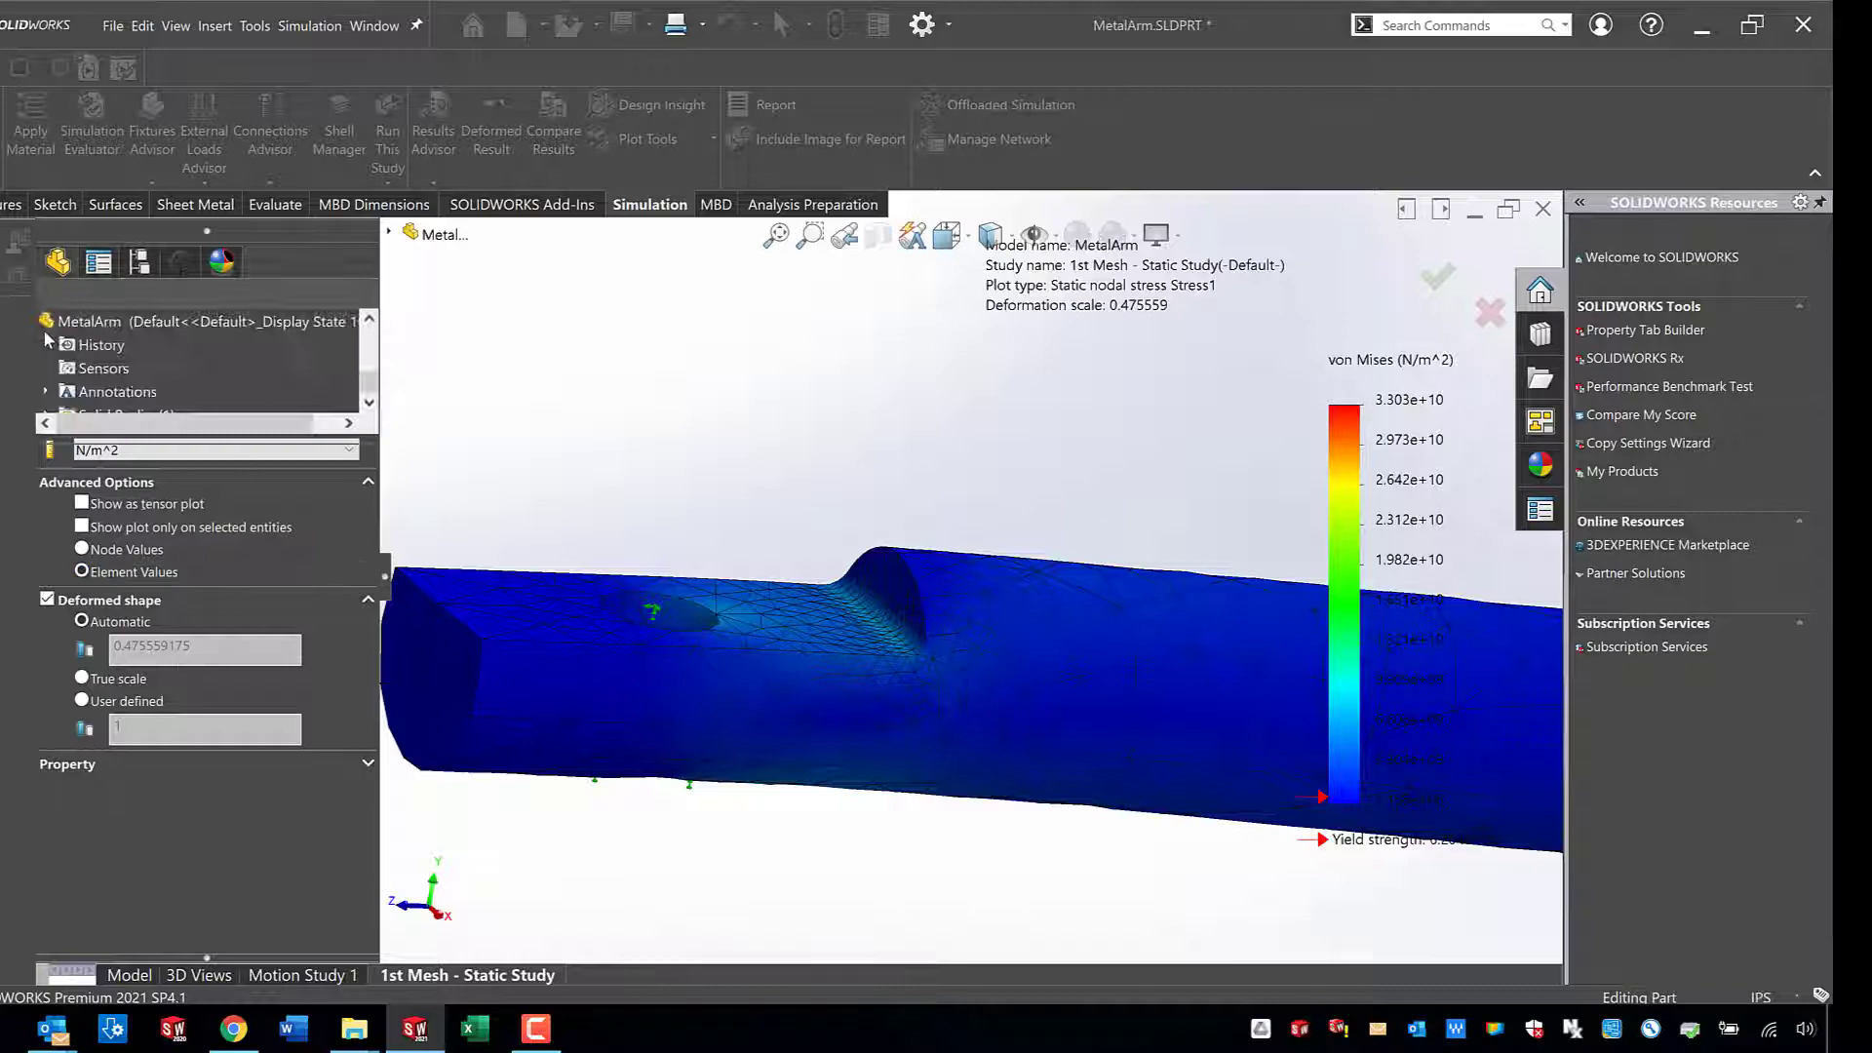
{"action": "key", "text": "Return"}
{"action": "scroll", "coordinate": [922, 622], "scroll_direction": "down", "scroll_amount": 2}
{"action": "scroll", "coordinate": [946, 625], "scroll_direction": "down", "scroll_amount": 2}
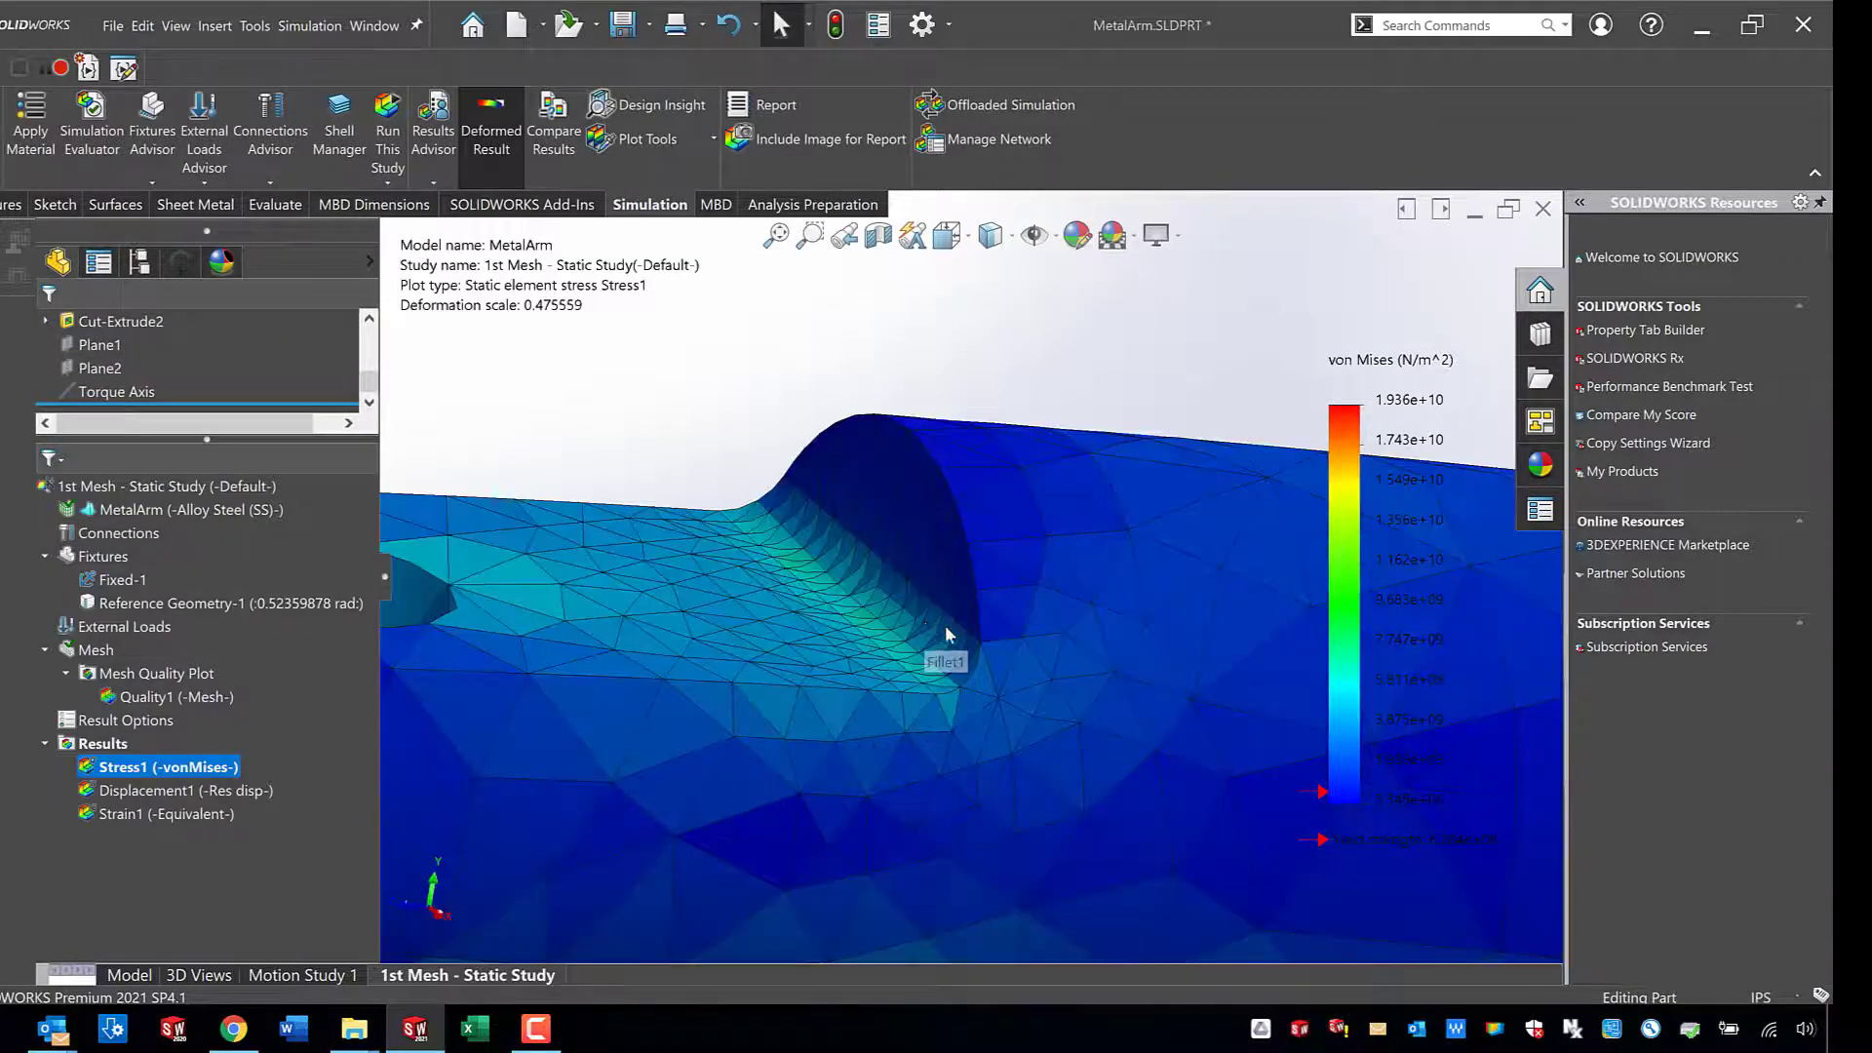
Orbit around the fillet step to inspect the element stress, then view the whole arm.
{"action": "mouse_move", "coordinate": [945, 625]}
{"action": "middle_mouse_down"}
{"action": "mouse_move", "coordinate": [967, 702]}
{"action": "mouse_move", "coordinate": [886, 603]}
{"action": "middle_mouse_up"}
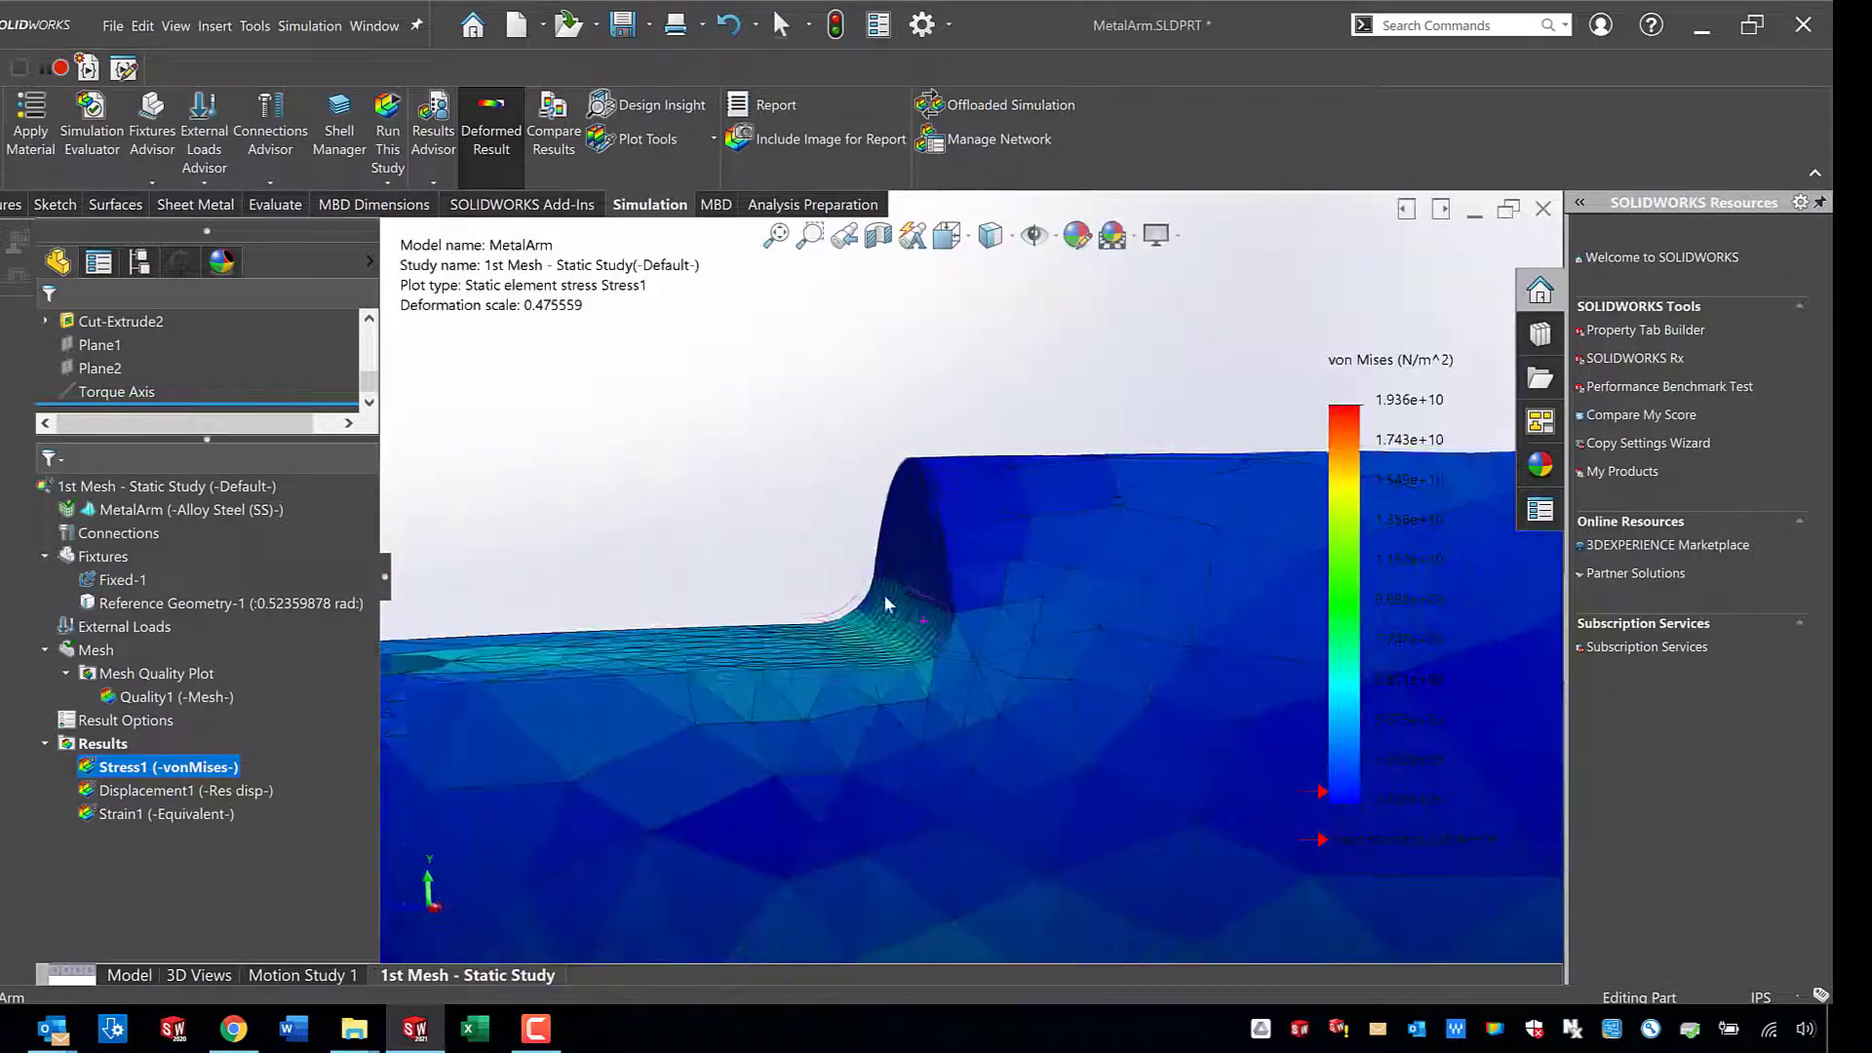
{"action": "scroll", "coordinate": [885, 604], "scroll_direction": "up", "scroll_amount": 3}
{"action": "scroll", "coordinate": [885, 603], "scroll_direction": "up", "scroll_amount": 2}
{"action": "scroll", "coordinate": [1049, 592], "scroll_direction": "down", "scroll_amount": 2}
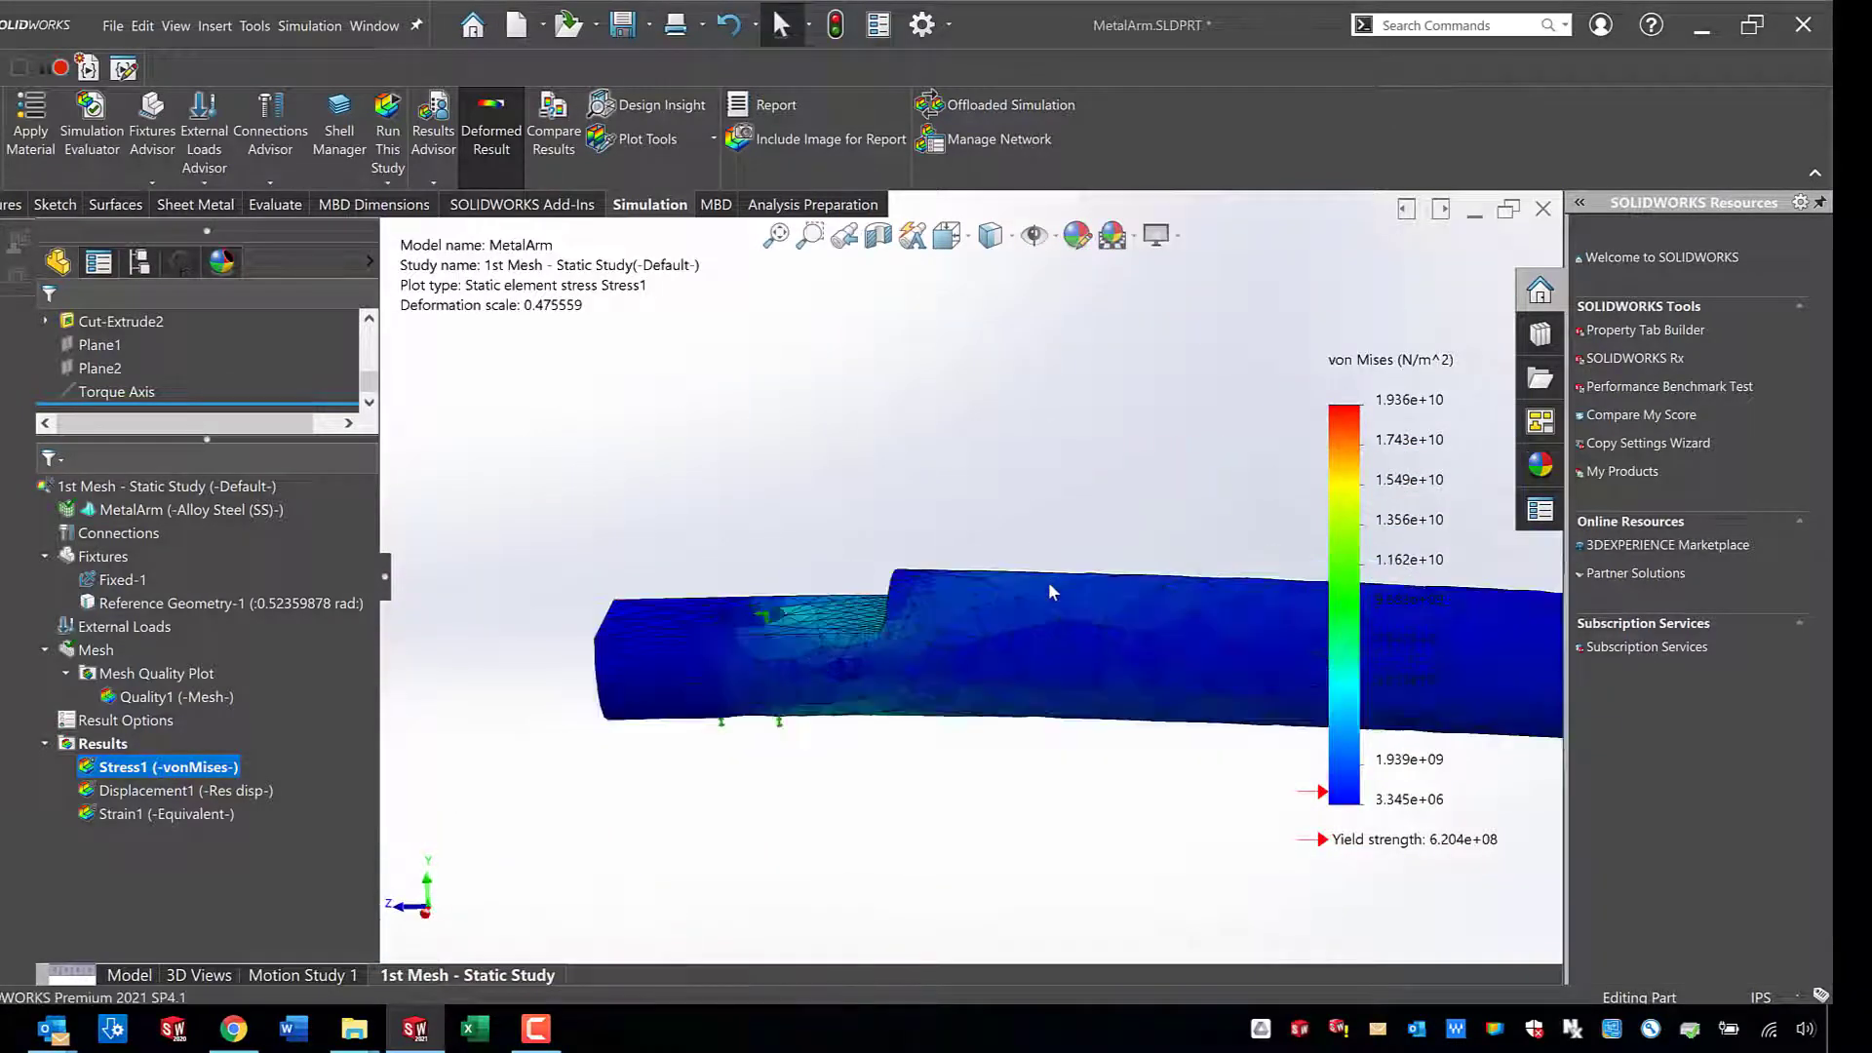
{"action": "scroll", "coordinate": [1049, 591], "scroll_direction": "down", "scroll_amount": 3}
{"action": "middle_click_drag", "start_coordinate": [1008, 590], "coordinate": [994, 559]}
{"action": "scroll", "coordinate": [1012, 583], "scroll_direction": "up", "scroll_amount": 3}
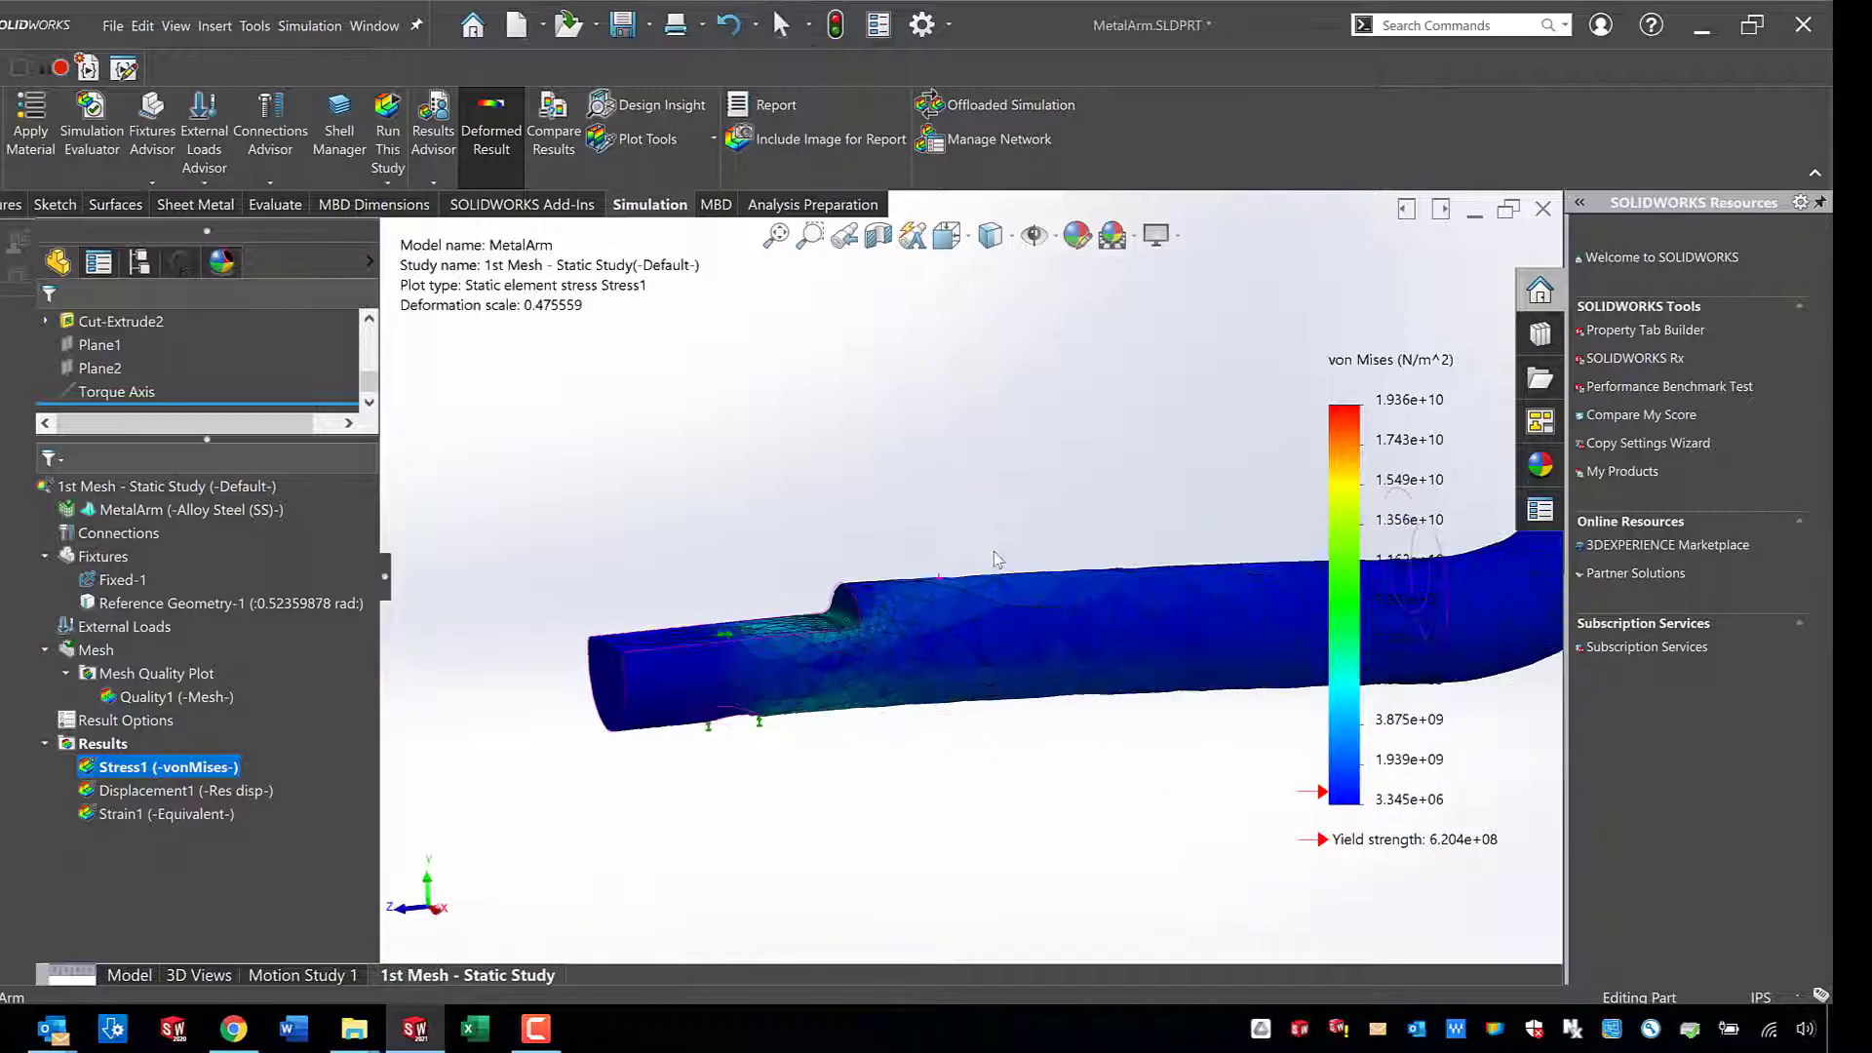
{"action": "scroll", "coordinate": [995, 558], "scroll_direction": "up", "scroll_amount": 3}
{"action": "mouse_move", "coordinate": [1284, 420]}
{"action": "middle_mouse_down"}
{"action": "mouse_move", "coordinate": [1155, 415]}
{"action": "mouse_move", "coordinate": [1066, 479]}
{"action": "middle_mouse_up"}
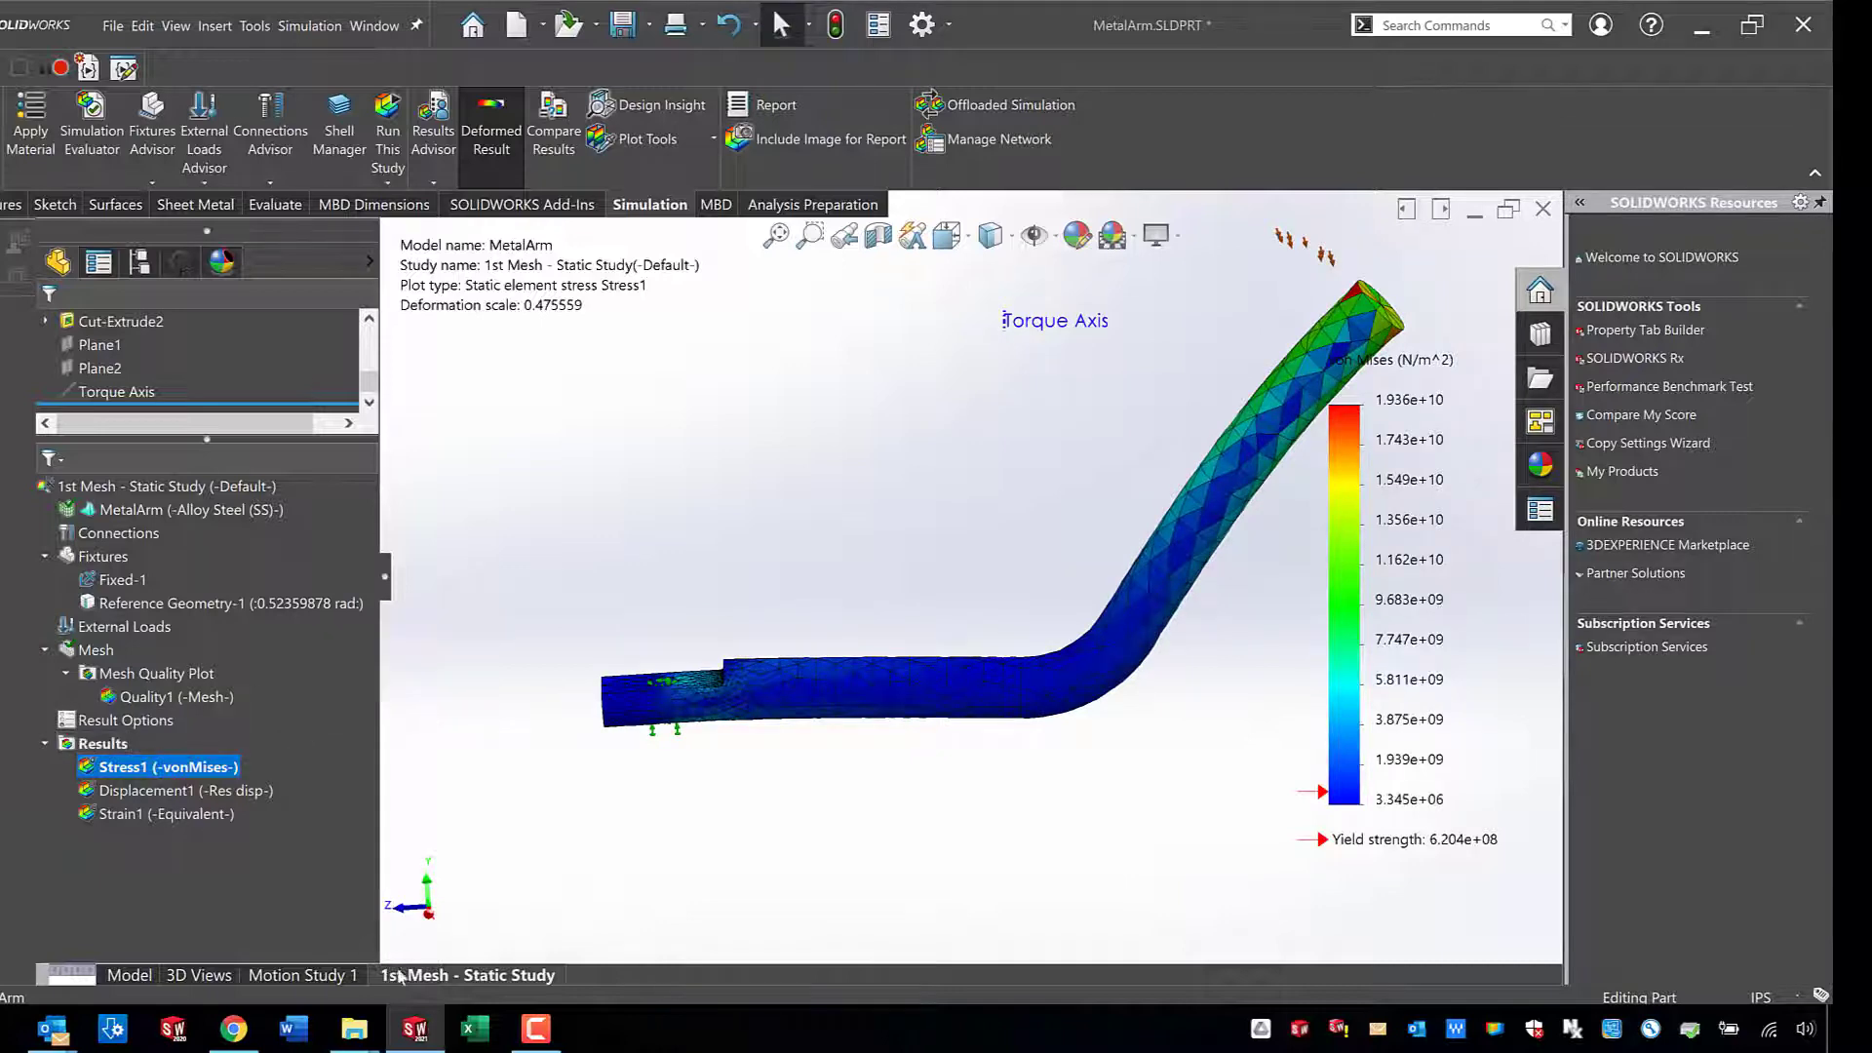
Copy 1st Mesh - Static Study into a new study named '2nd Mesh - Static Study'.
{"action": "right_click", "coordinate": [434, 981]}
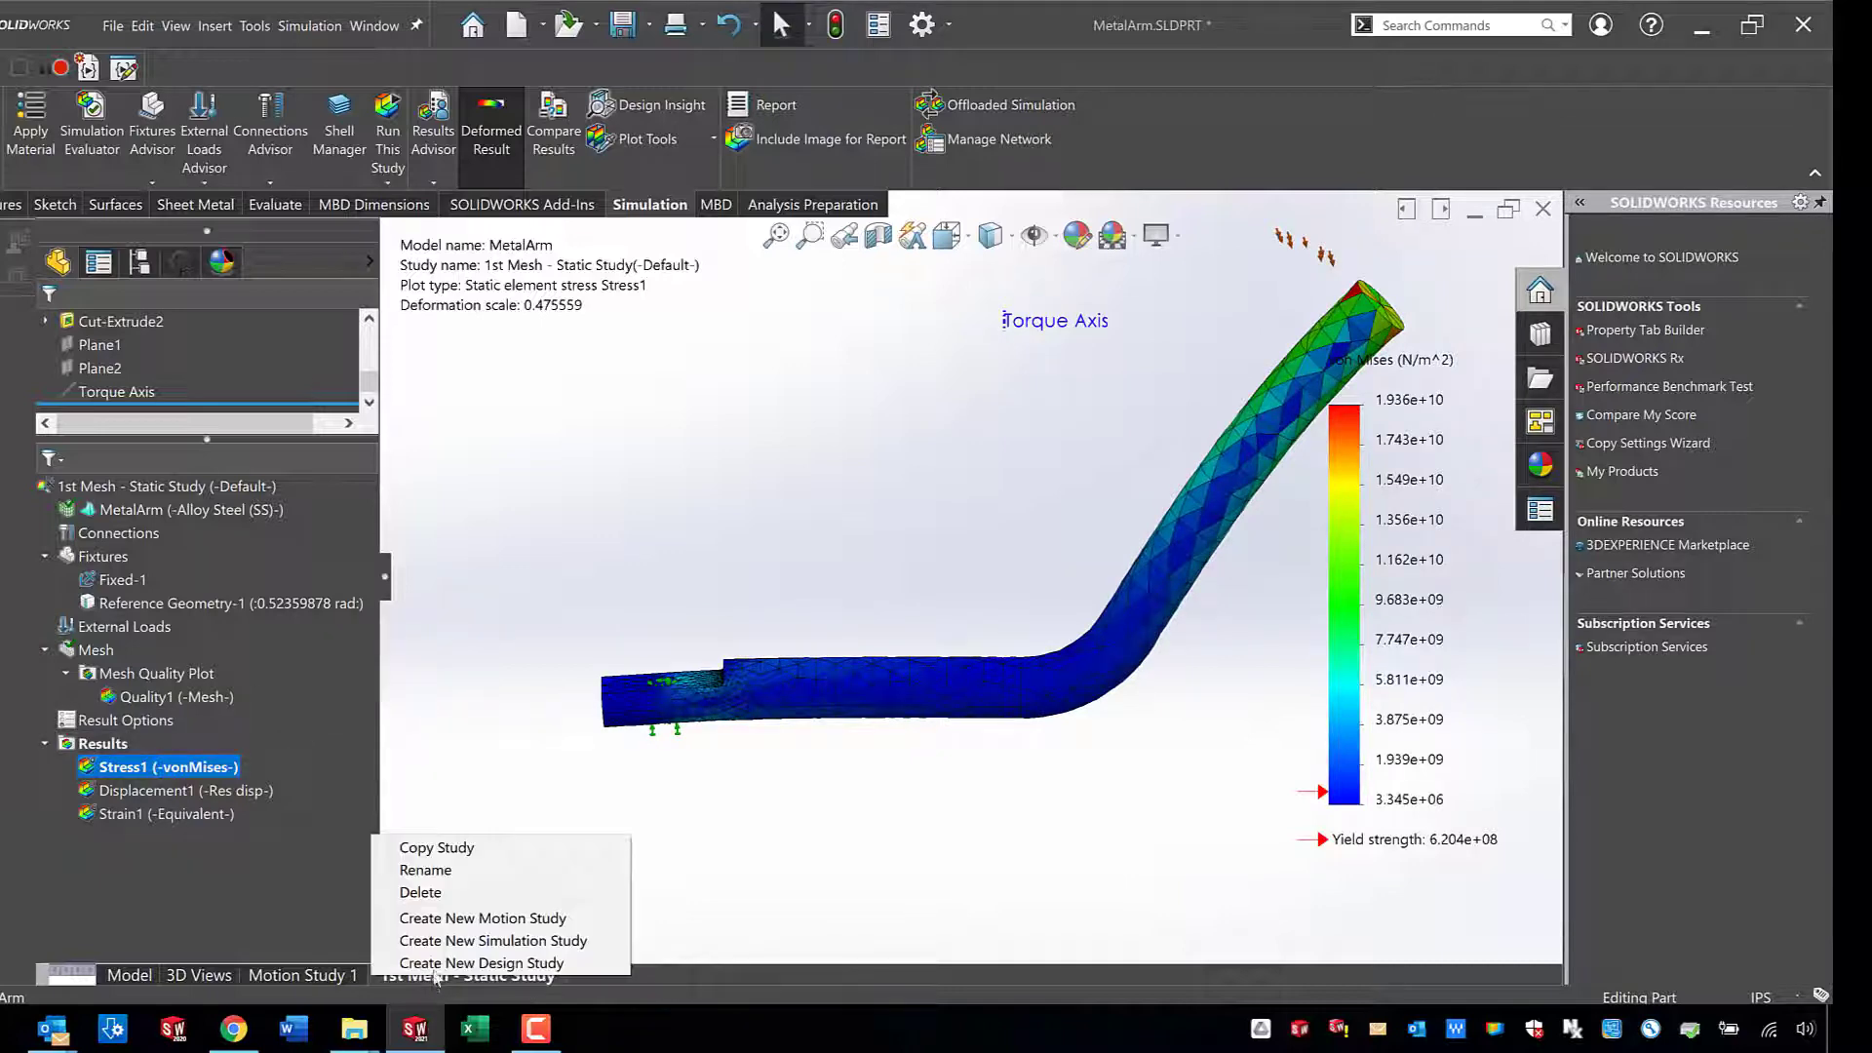
{"action": "left_click", "coordinate": [485, 843]}
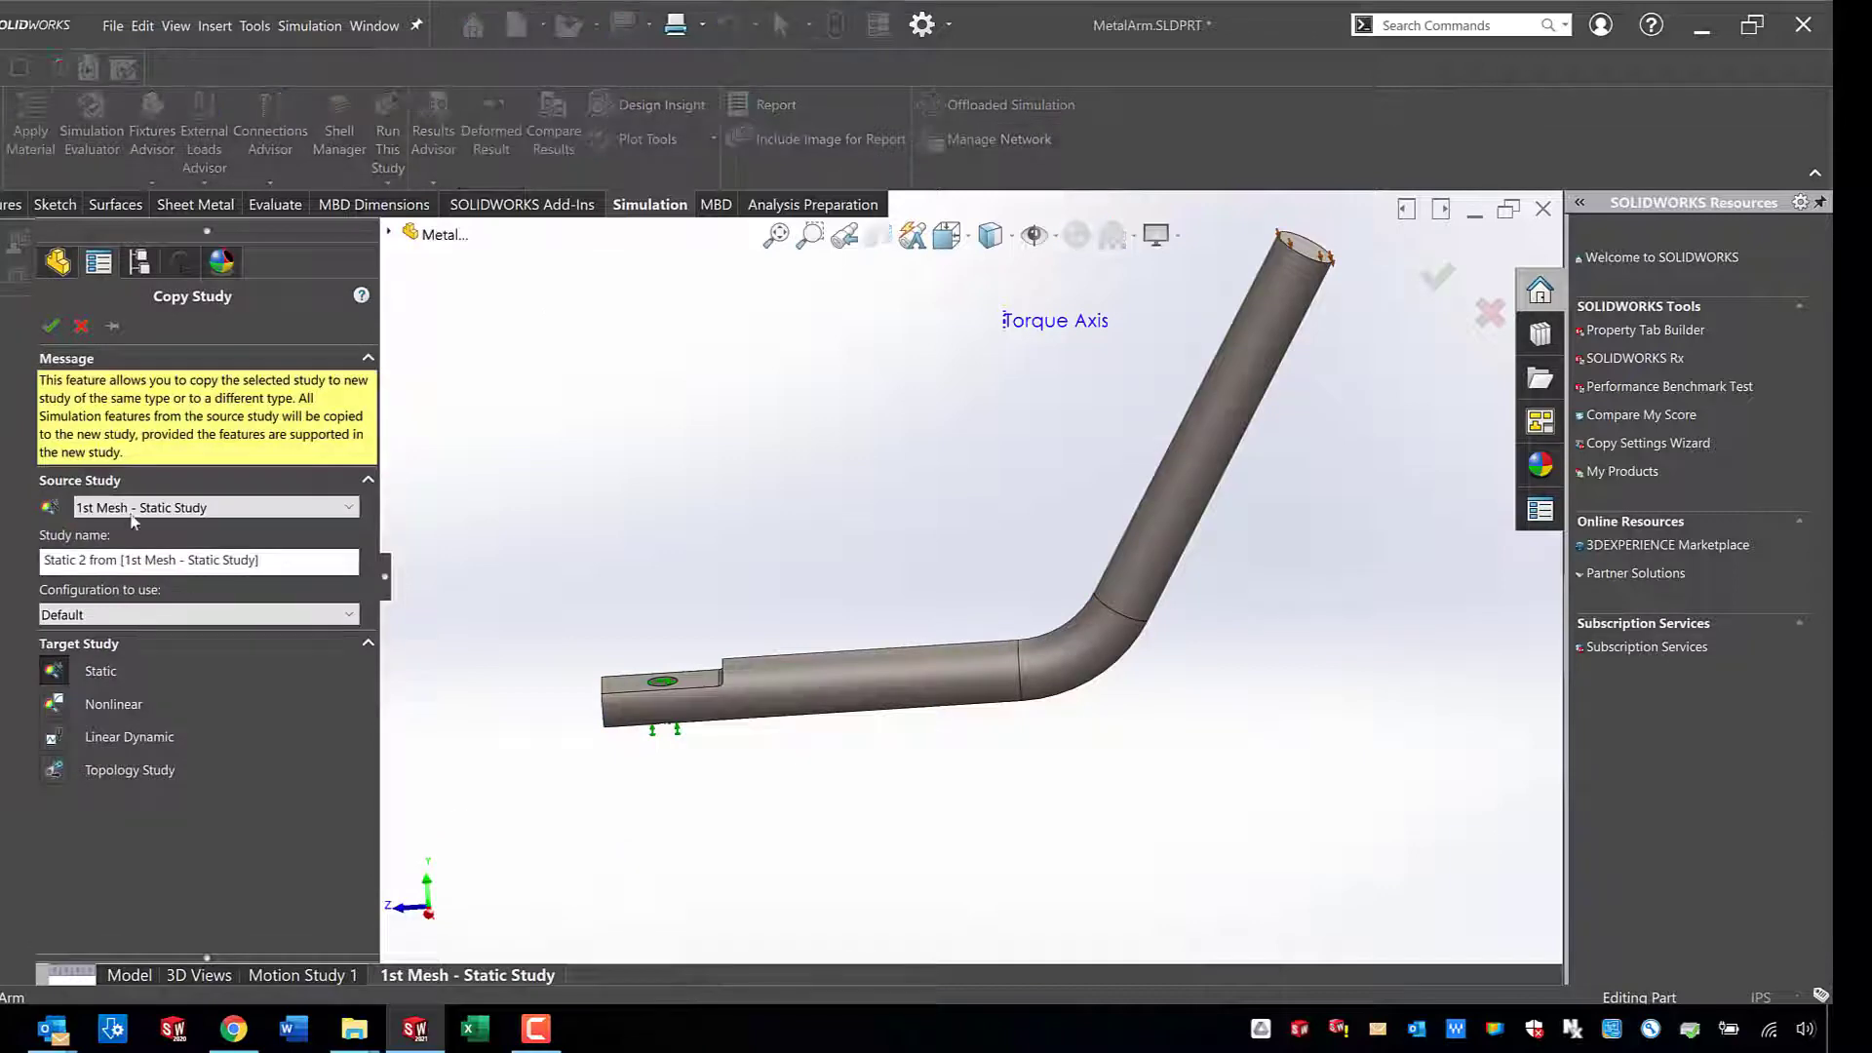
{"action": "left_click", "coordinate": [99, 509]}
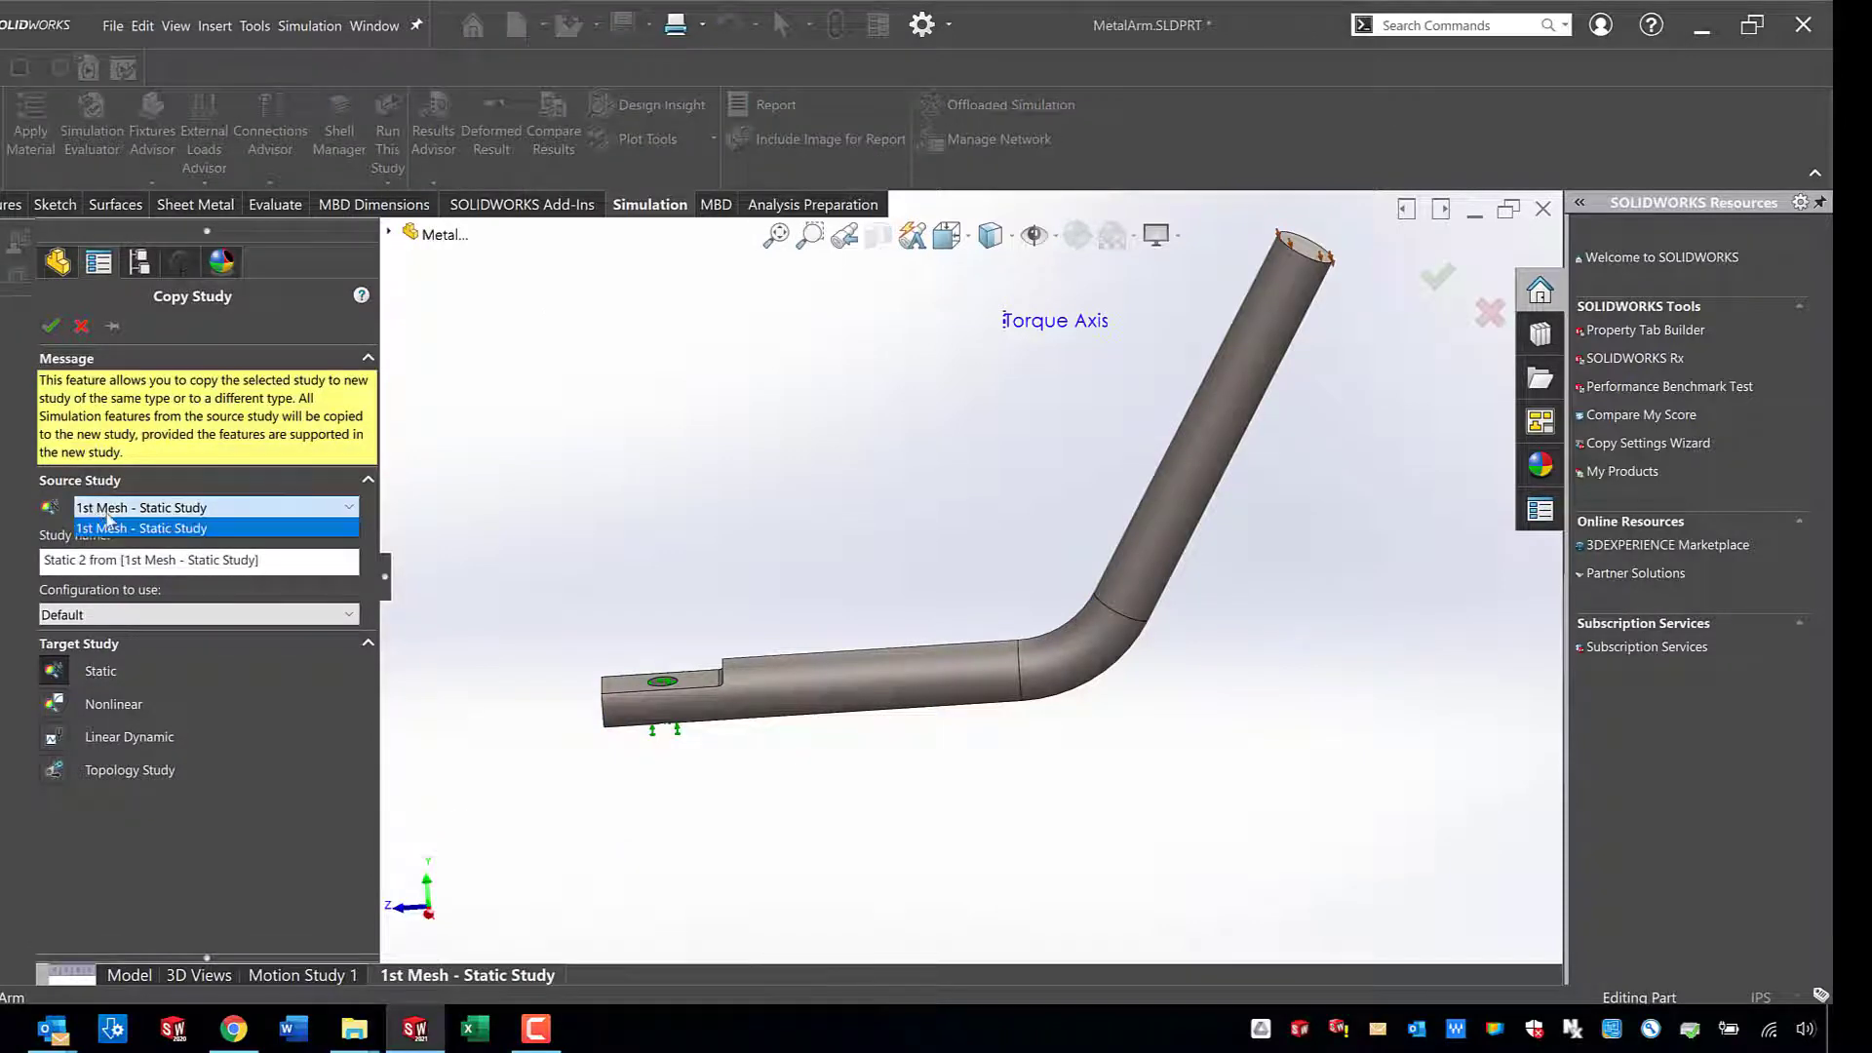
{"action": "left_click", "coordinate": [106, 527]}
{"action": "left_click_drag", "start_coordinate": [90, 560], "coordinate": [8, 570]}
{"action": "type", "text": "2nd Mesh"}
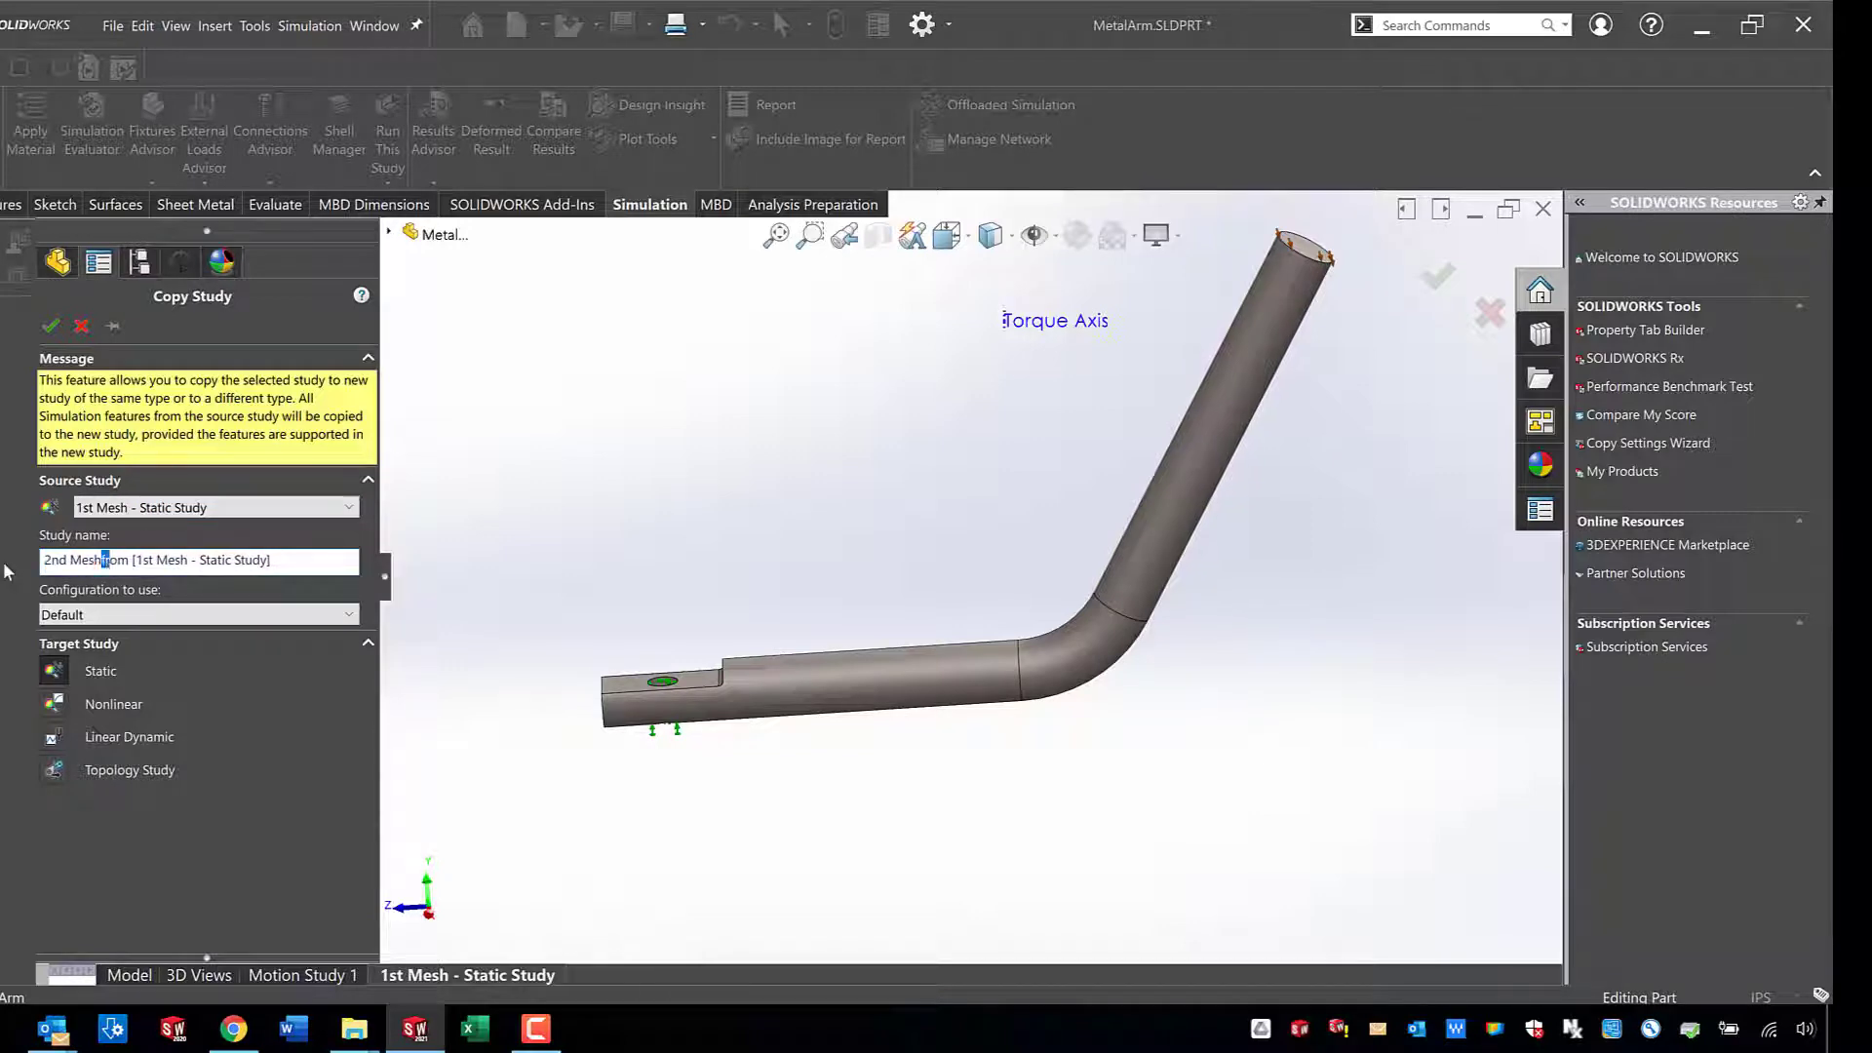
{"action": "key", "text": "shift+Right"}
{"action": "key", "text": "shift+Right"}
{"action": "key", "text": "shift+Right"}
{"action": "key", "text": "shift+Right"}
{"action": "key", "text": "shift+Right"}
{"action": "key", "text": "shift+Right"}
{"action": "key", "text": "shift+Right"}
{"action": "key", "text": "shift+Right"}
{"action": "key", "text": "shift+Right"}
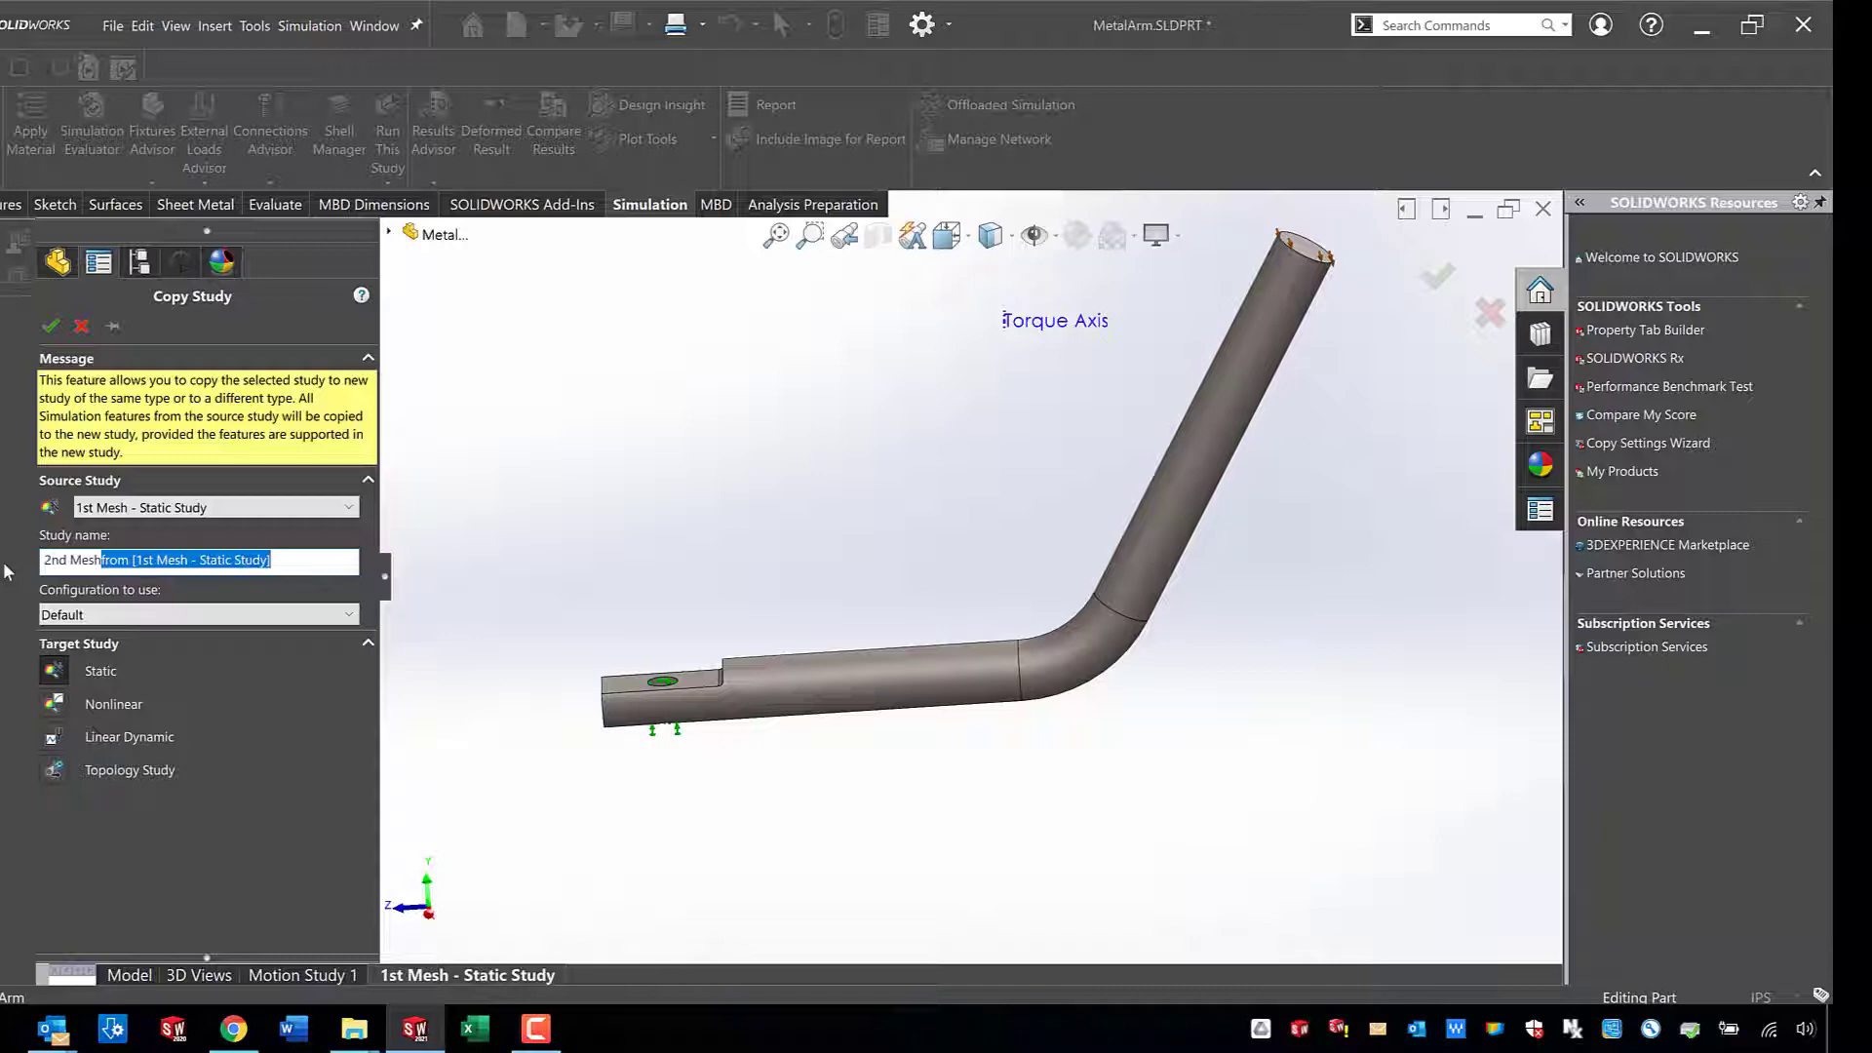
{"action": "key", "text": "Delete"}
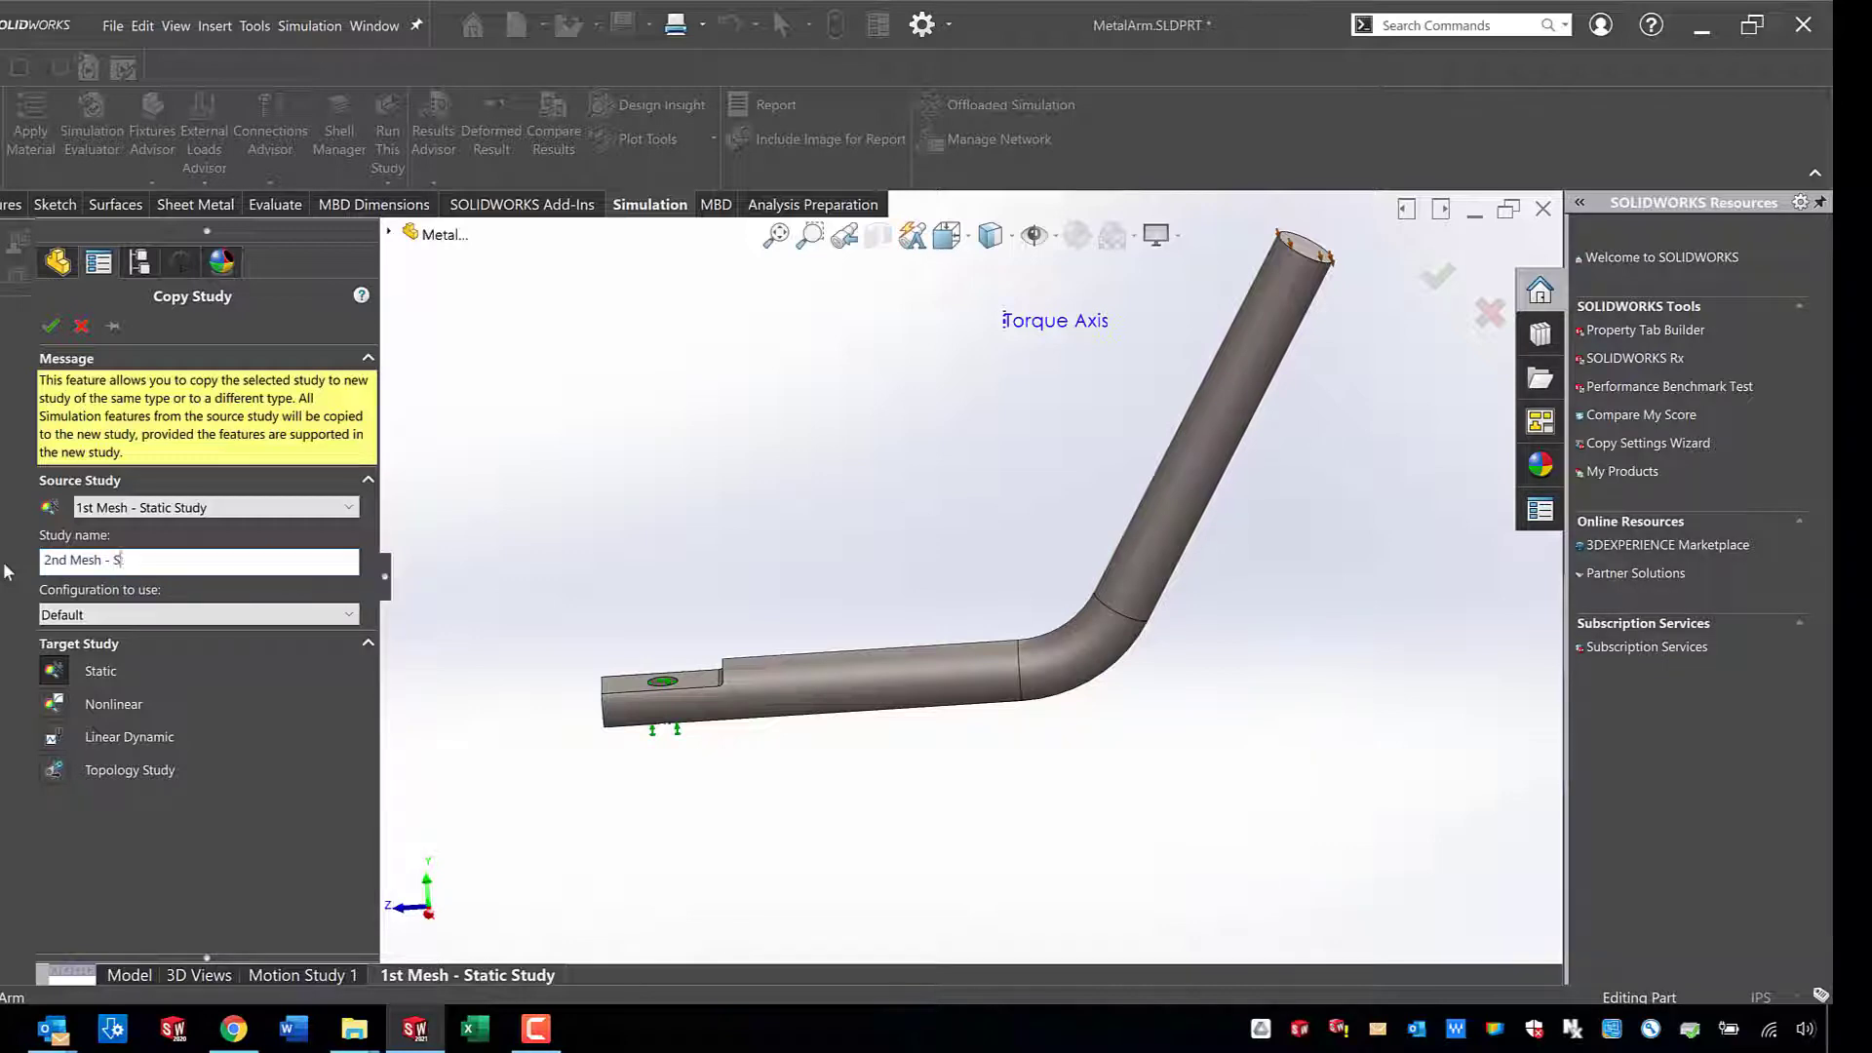
{"action": "type", "text": "Study"}
{"action": "left_click", "coordinate": [51, 325]}
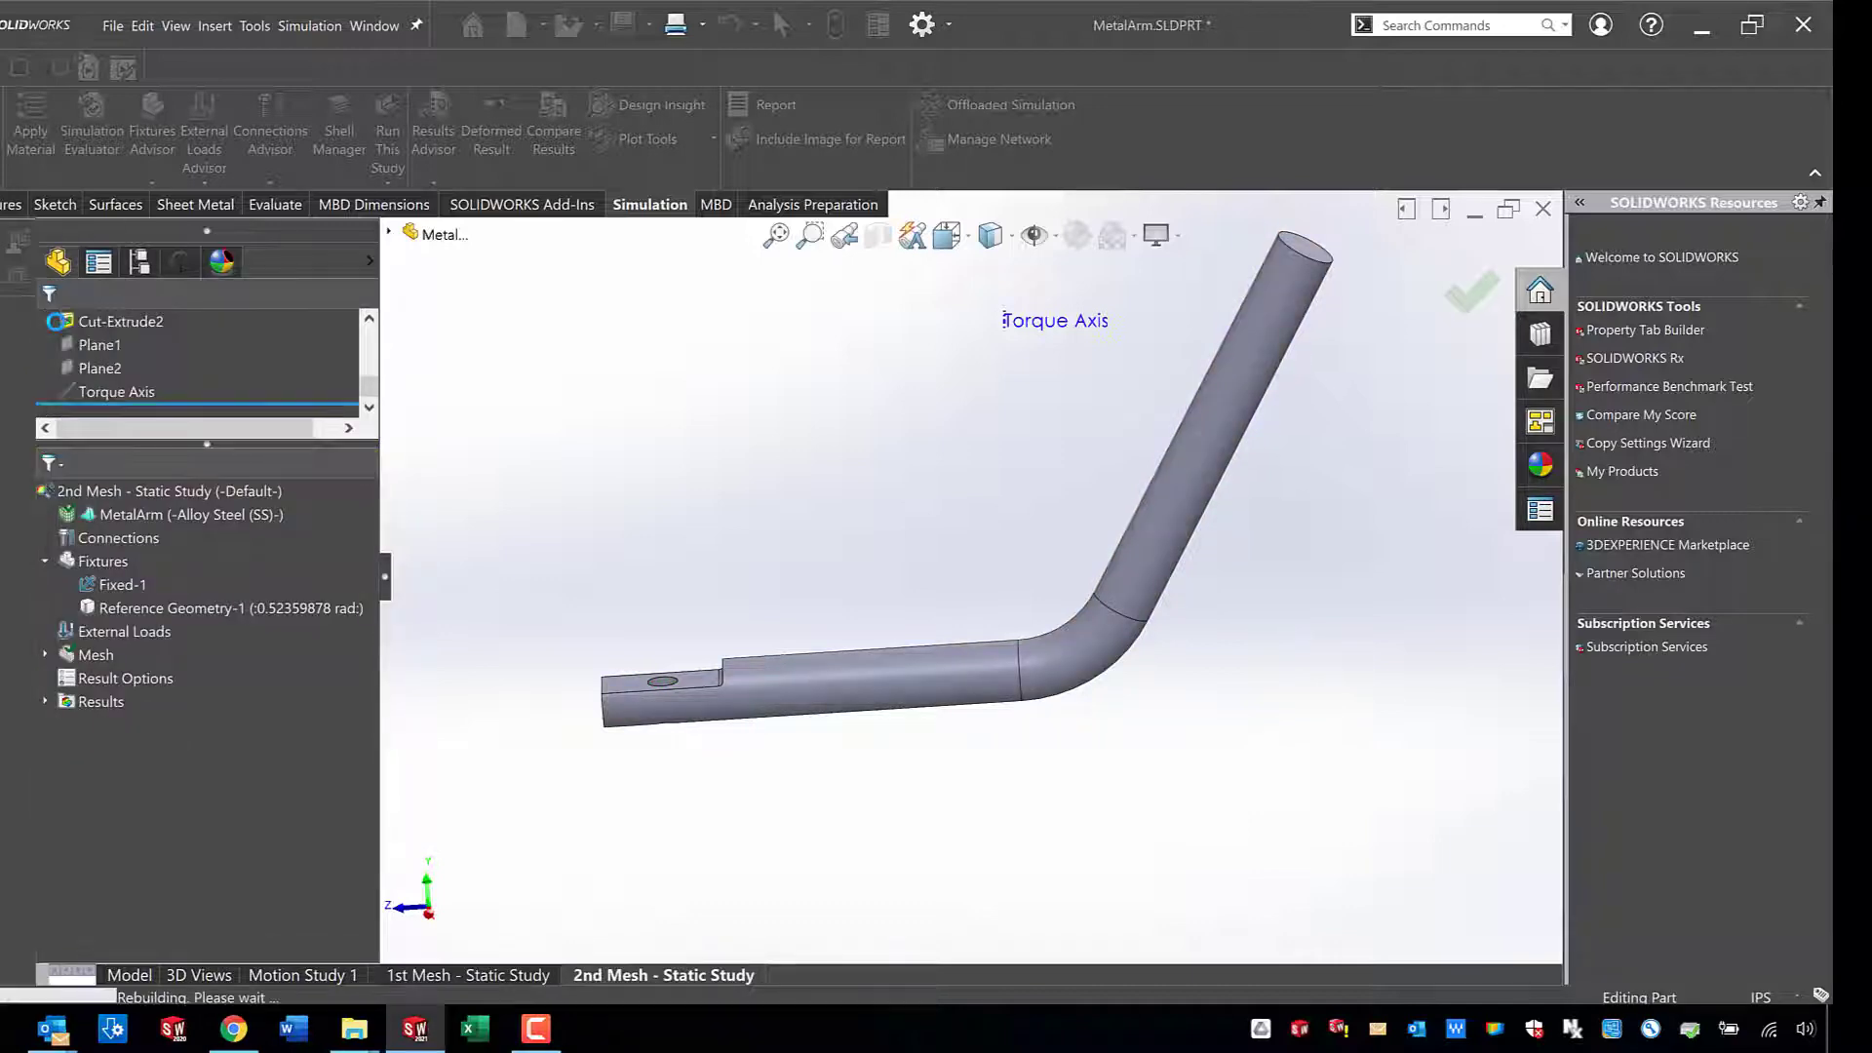
Apply a fine mesh control with 0.002 in element size to the arm's fillet step face.
{"action": "right_click", "coordinate": [97, 651]}
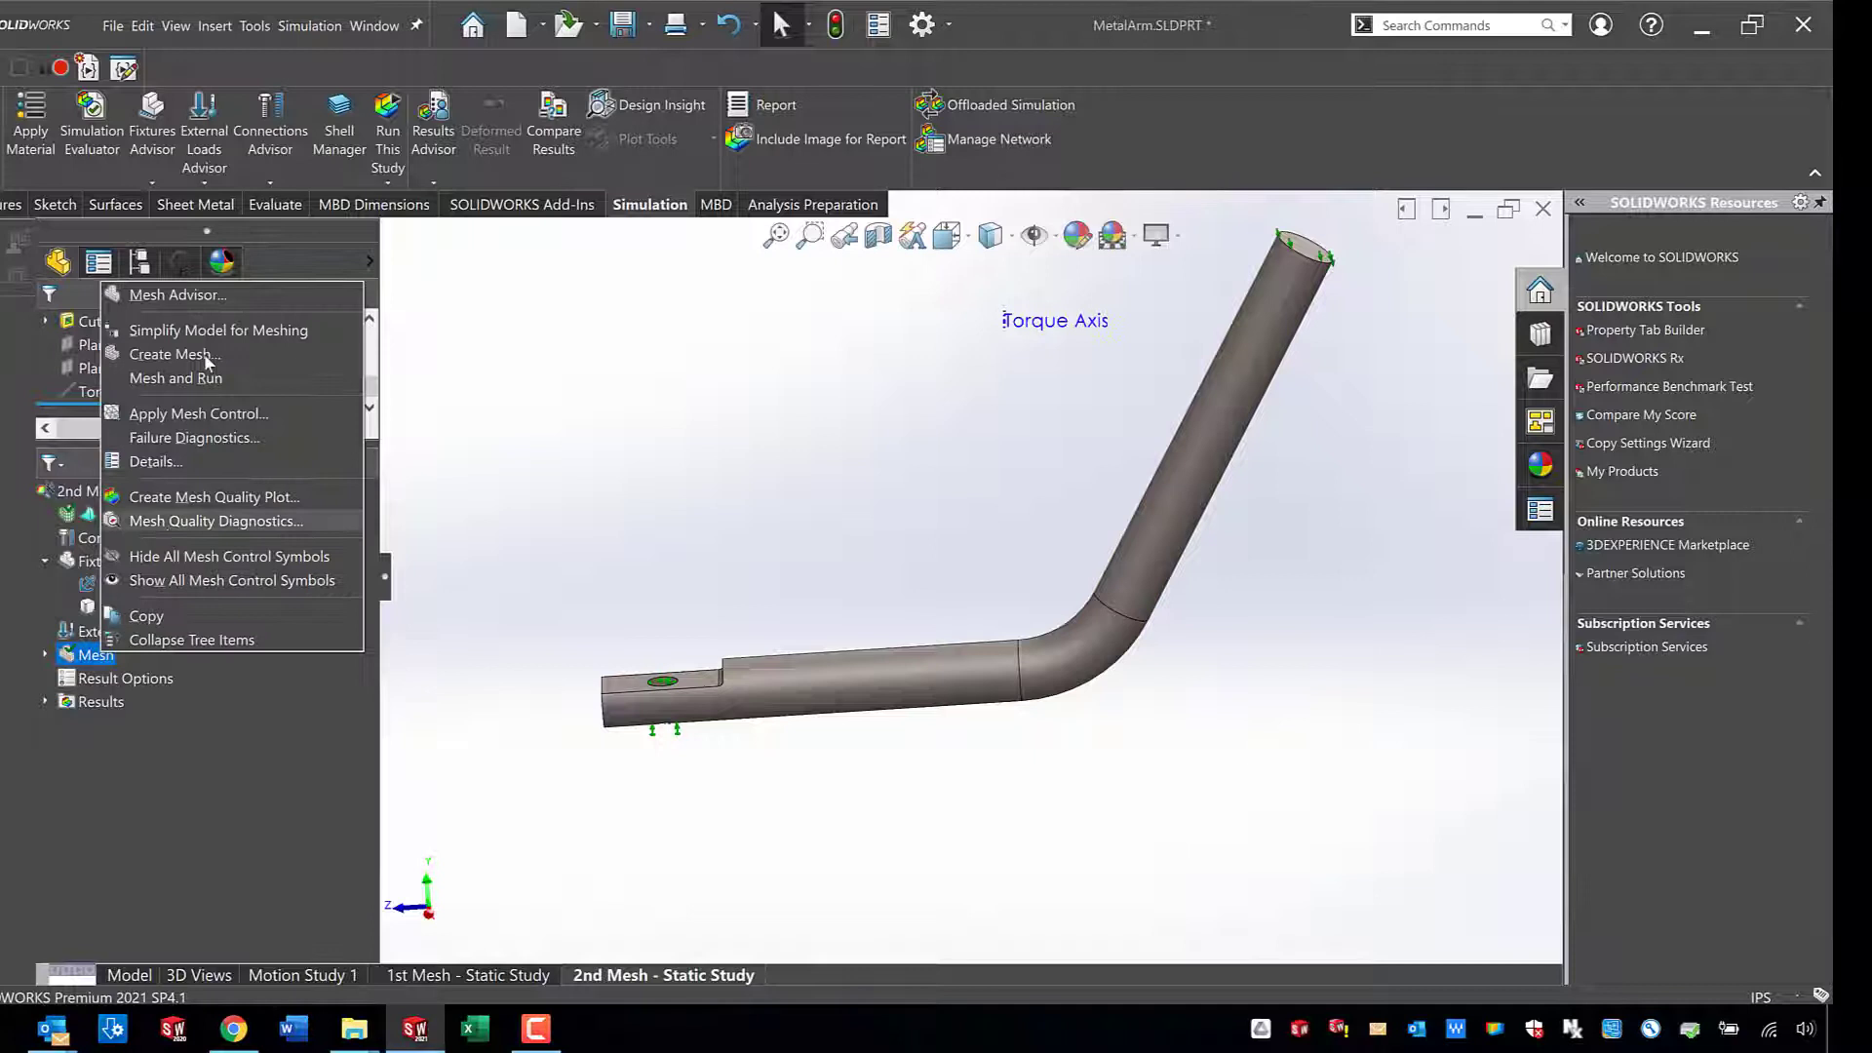
{"action": "left_click", "coordinate": [213, 418]}
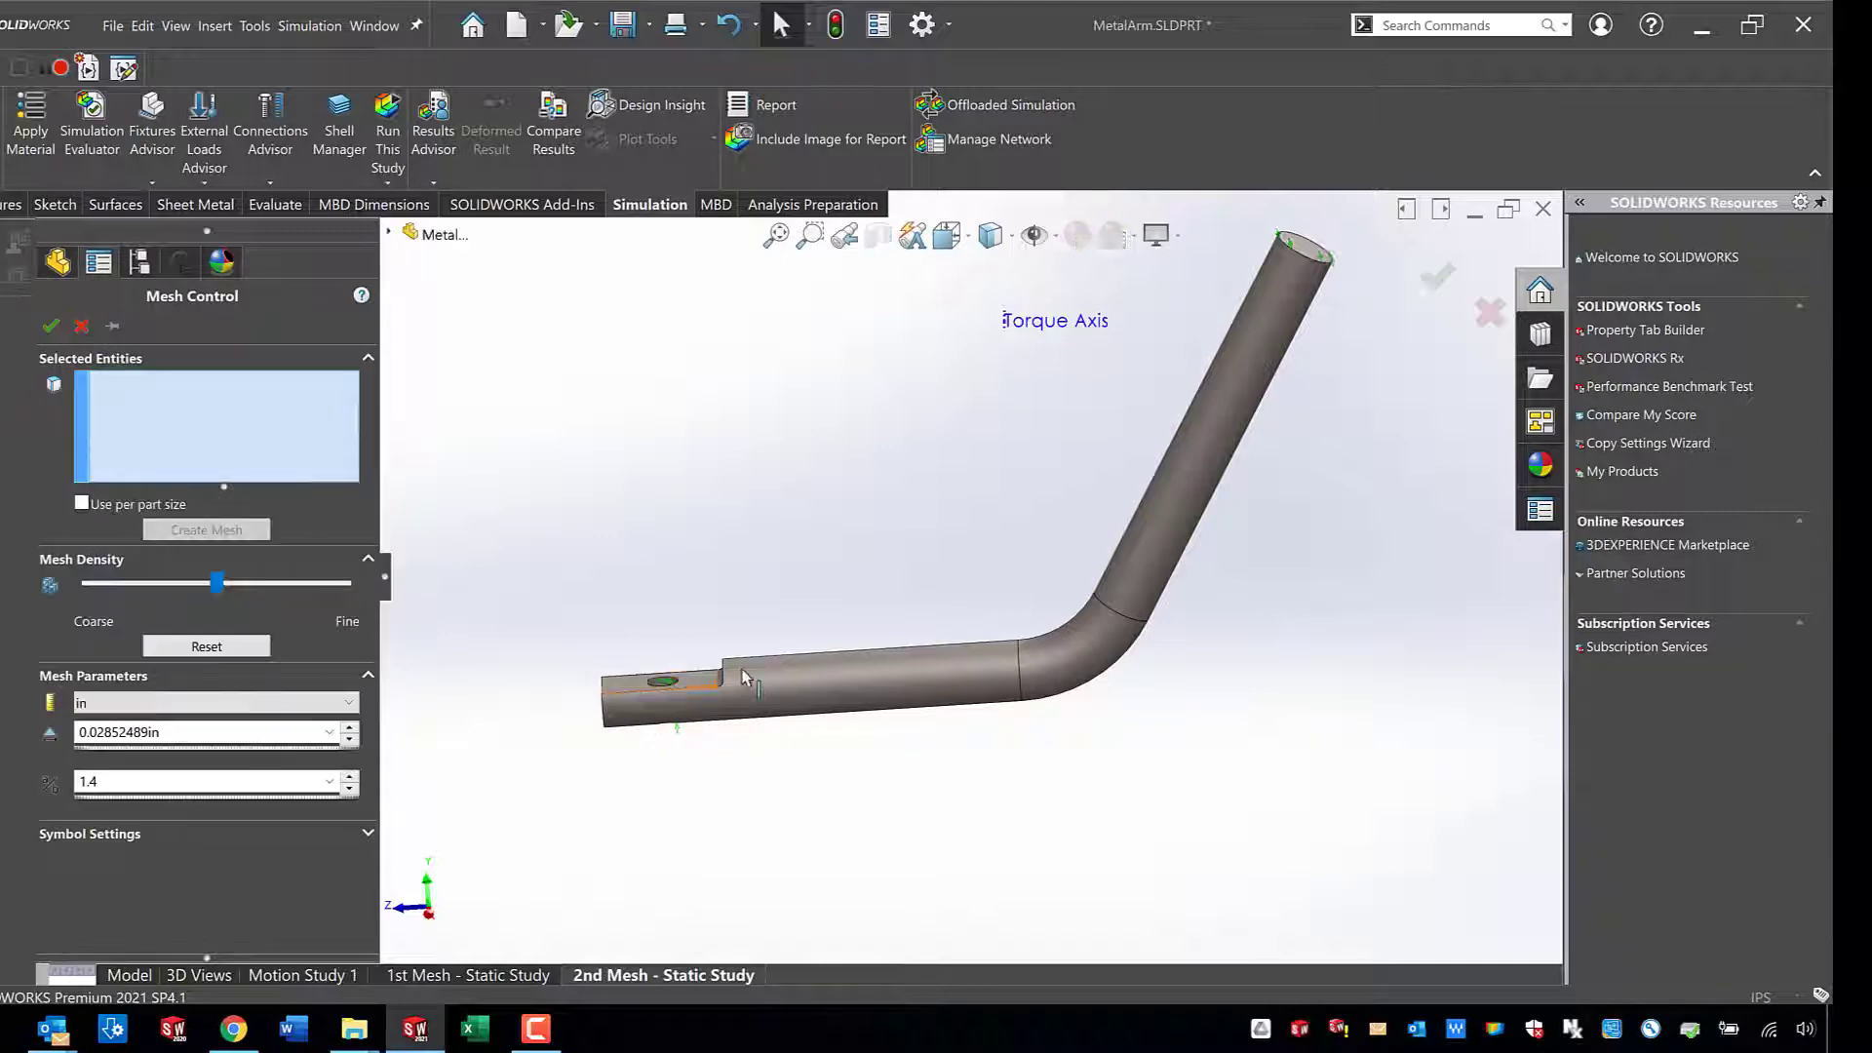
{"action": "scroll", "coordinate": [741, 677], "scroll_direction": "down", "scroll_amount": 3}
{"action": "scroll", "coordinate": [878, 632], "scroll_direction": "down", "scroll_amount": 3}
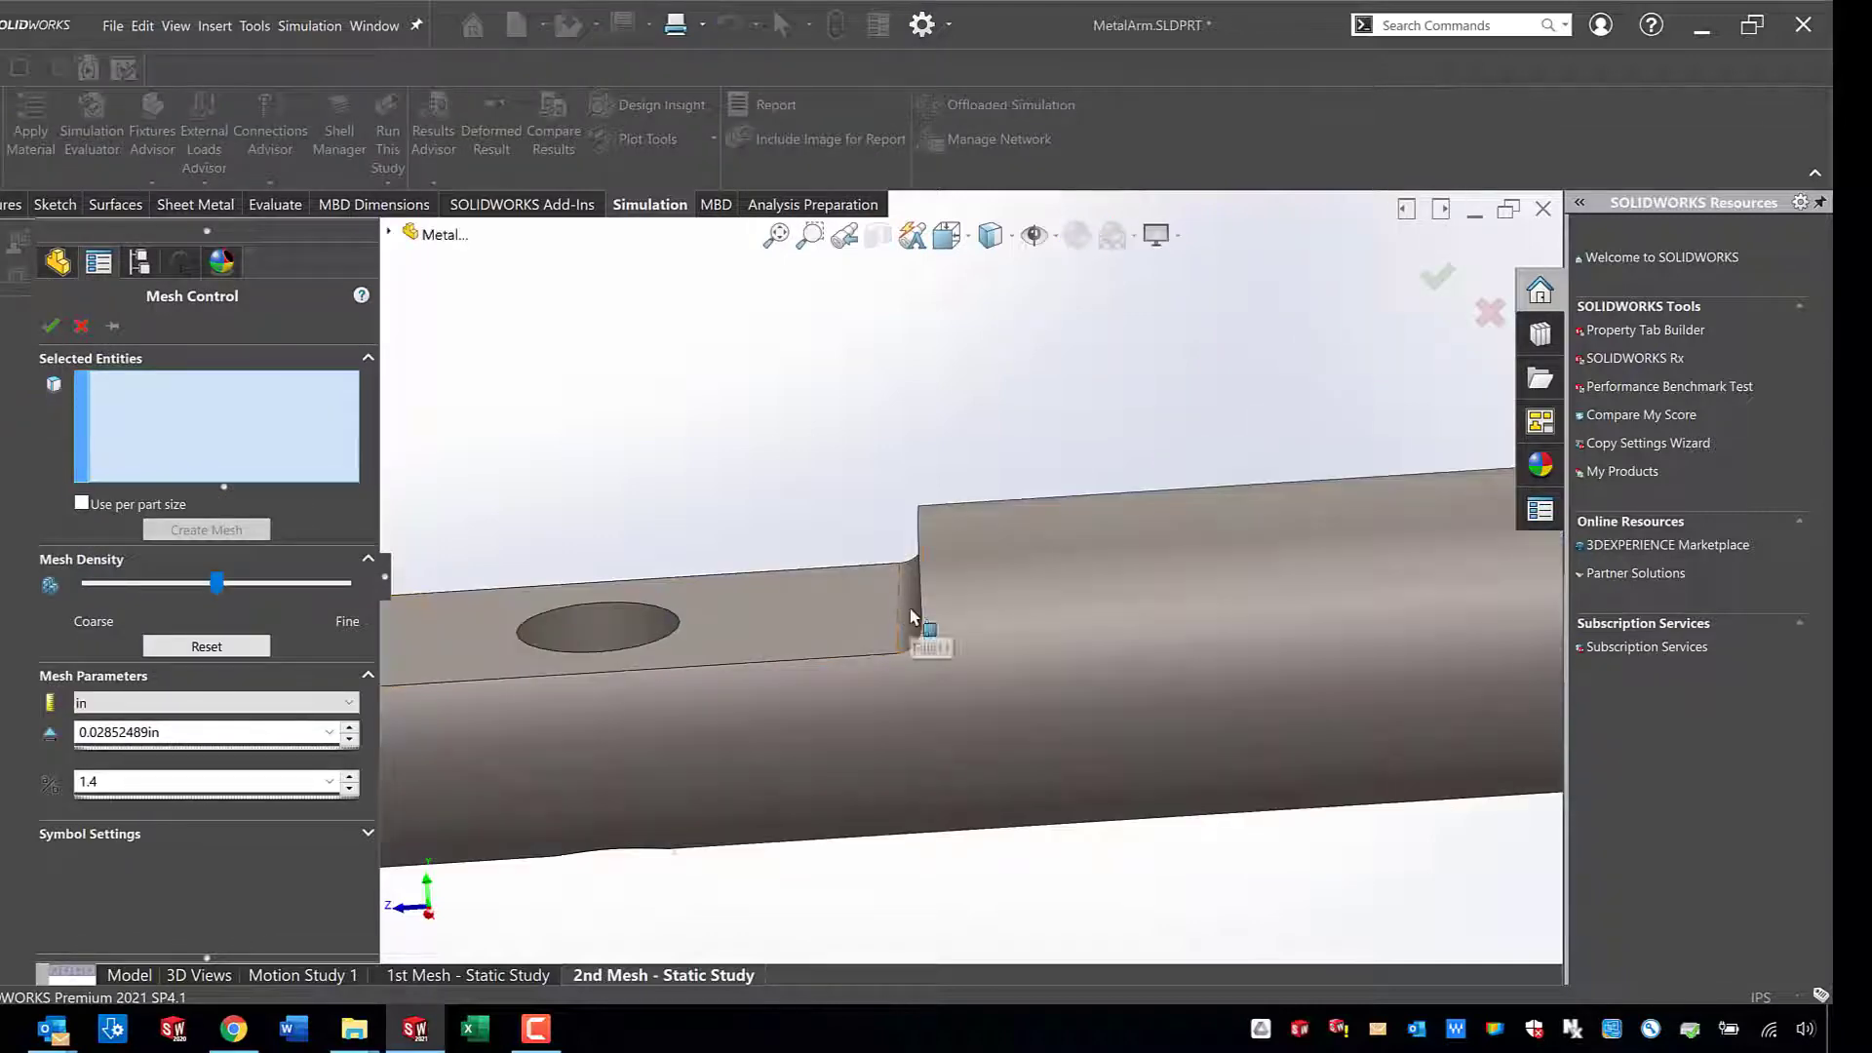
{"action": "left_click", "coordinate": [909, 615]}
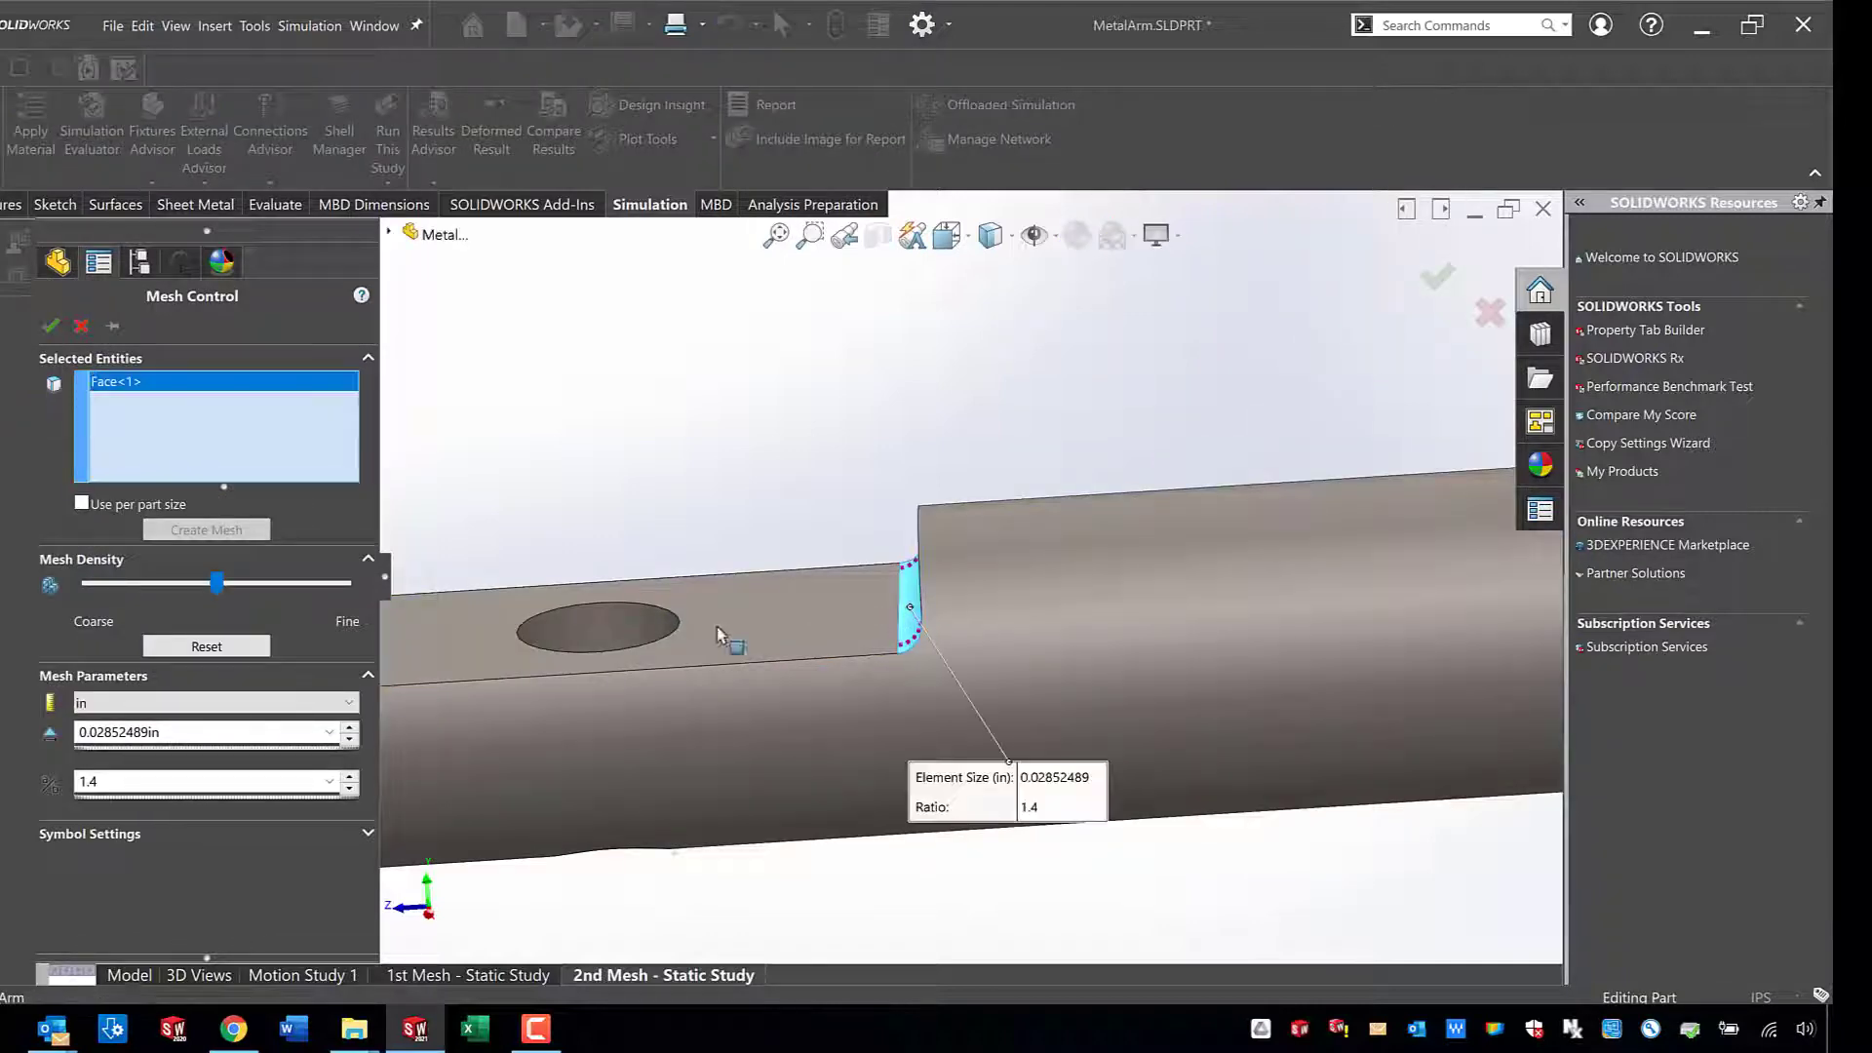
{"action": "left_click", "coordinate": [346, 591]}
{"action": "double_click", "coordinate": [223, 731]}
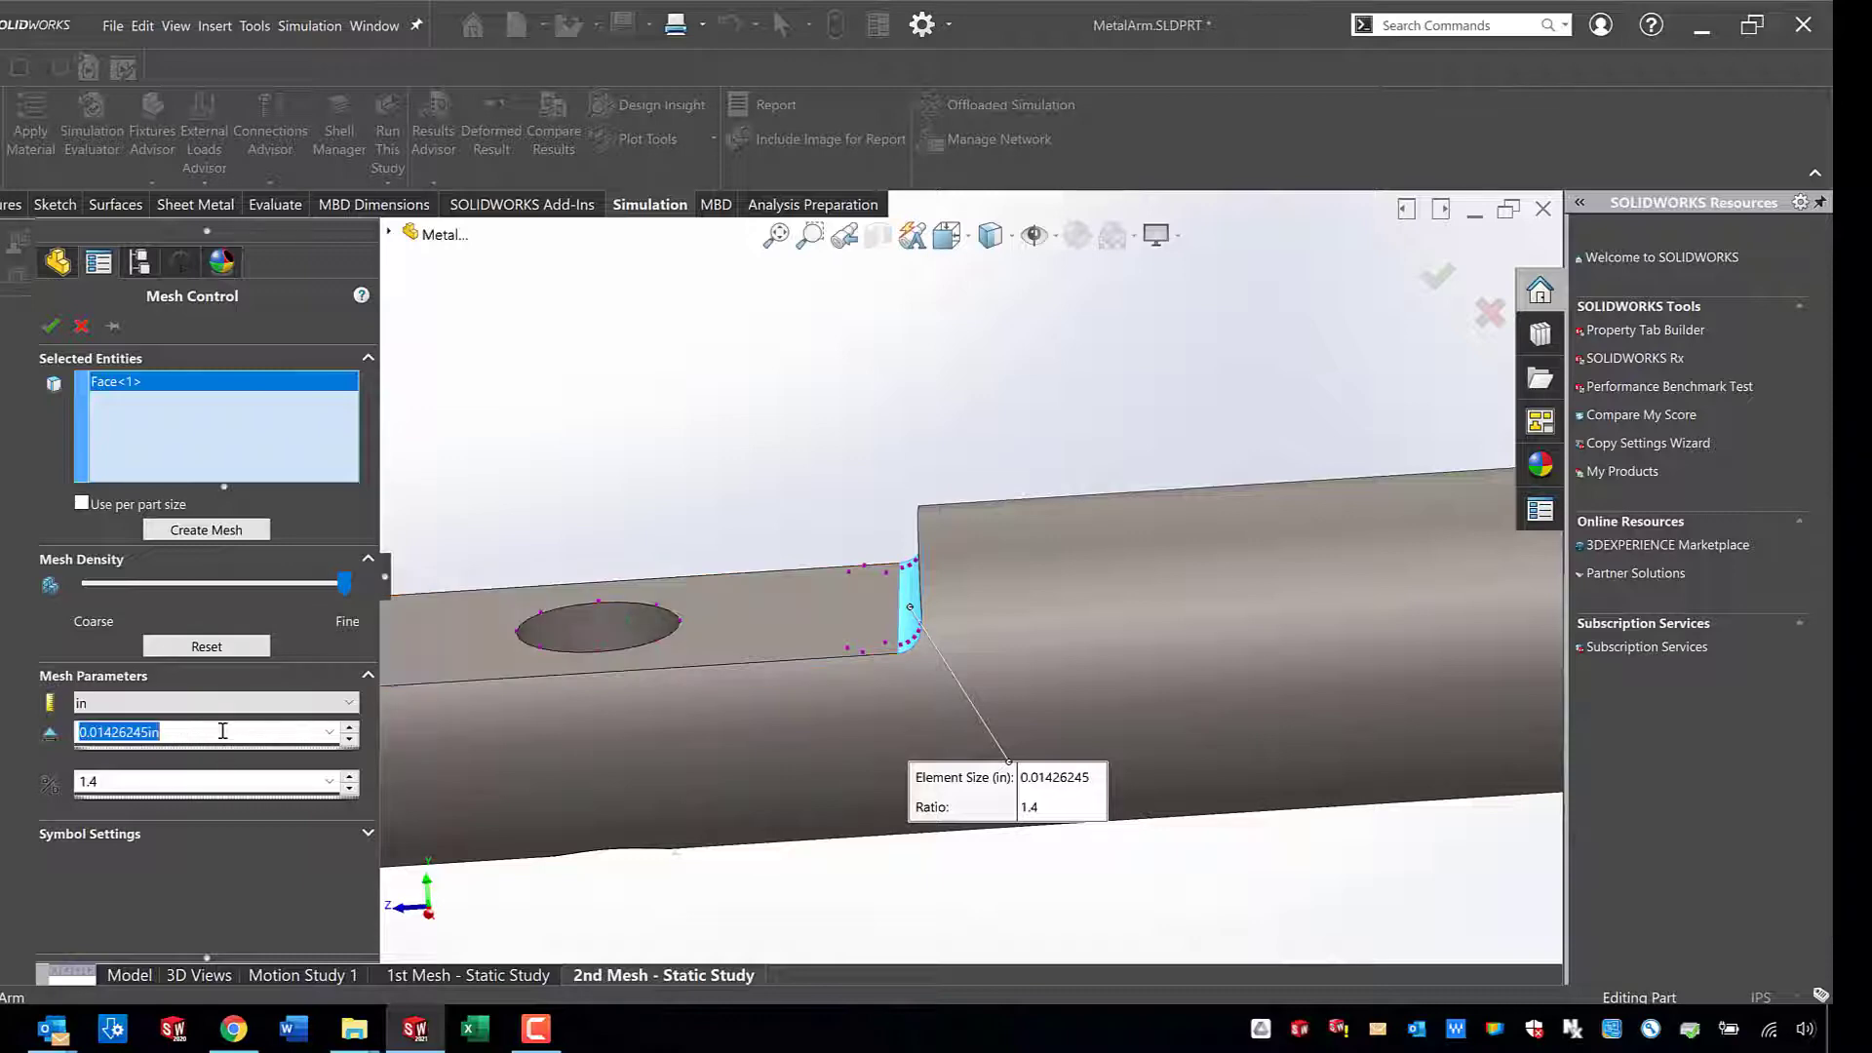
{"action": "type", "text": "0.002"}
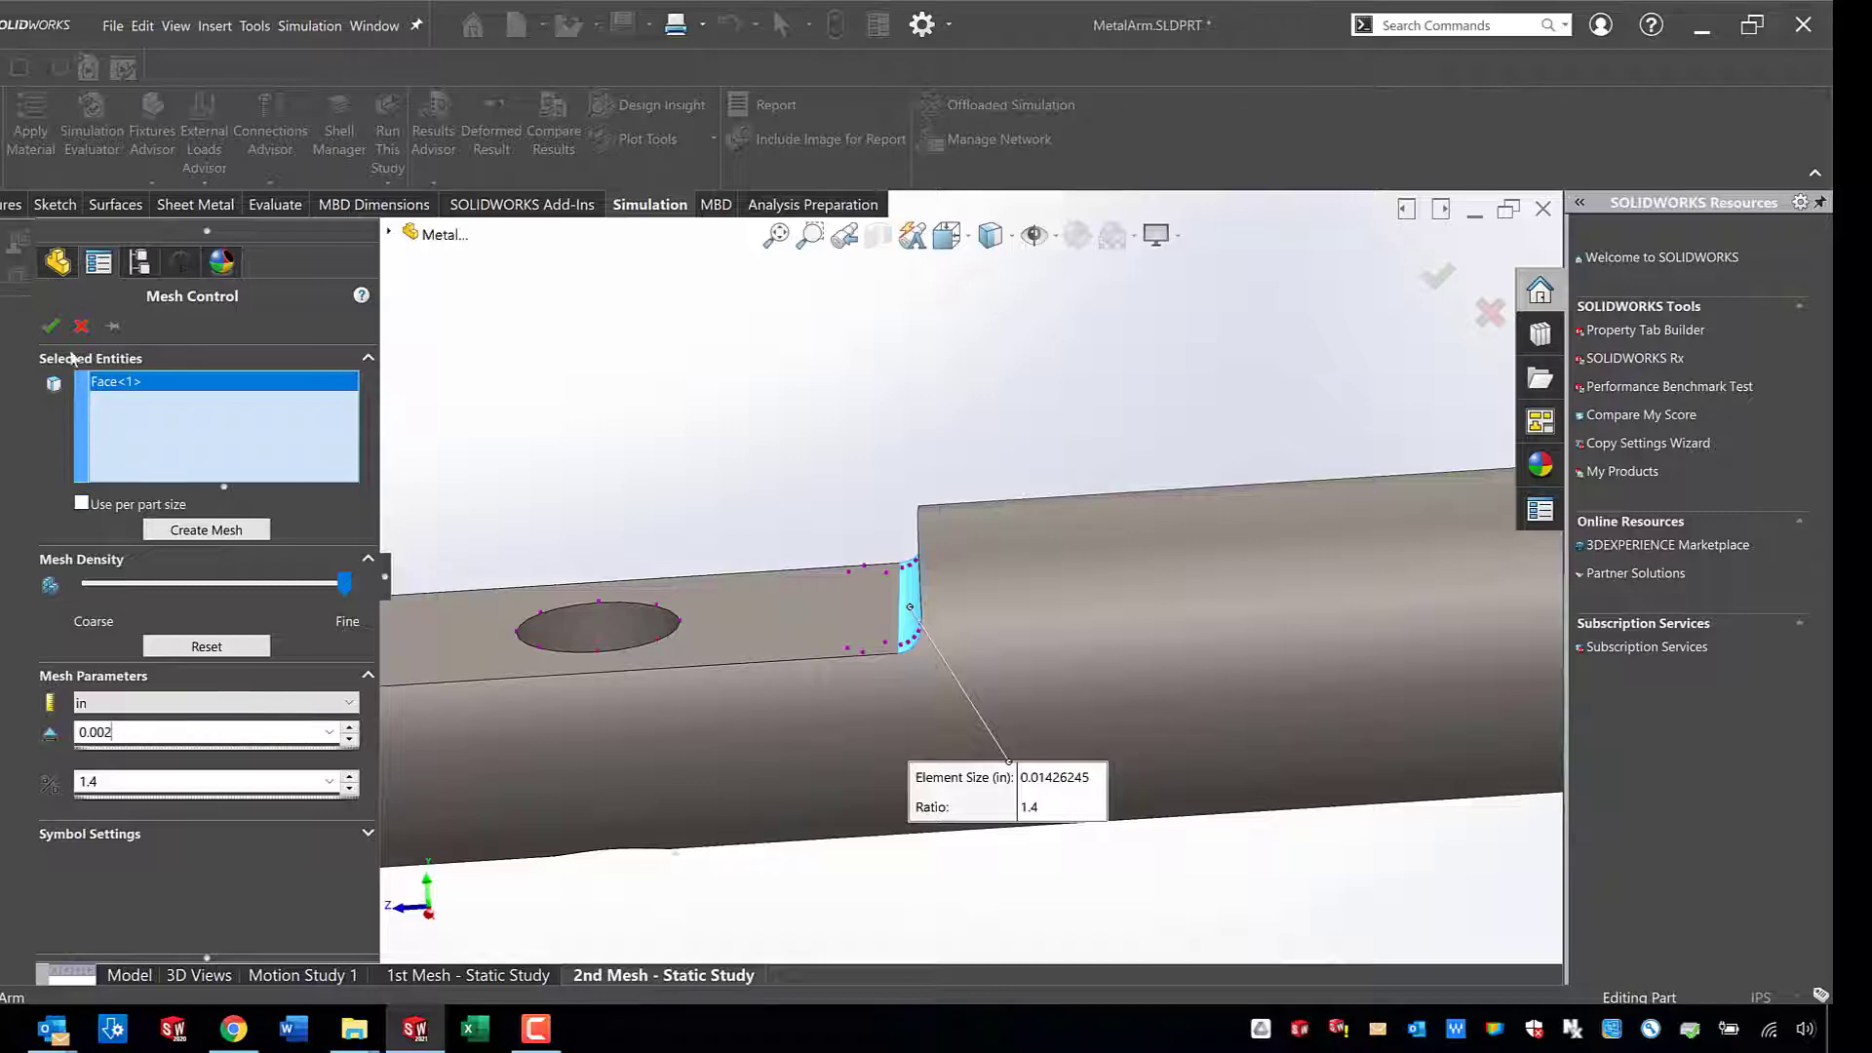
{"action": "left_click", "coordinate": [53, 327]}
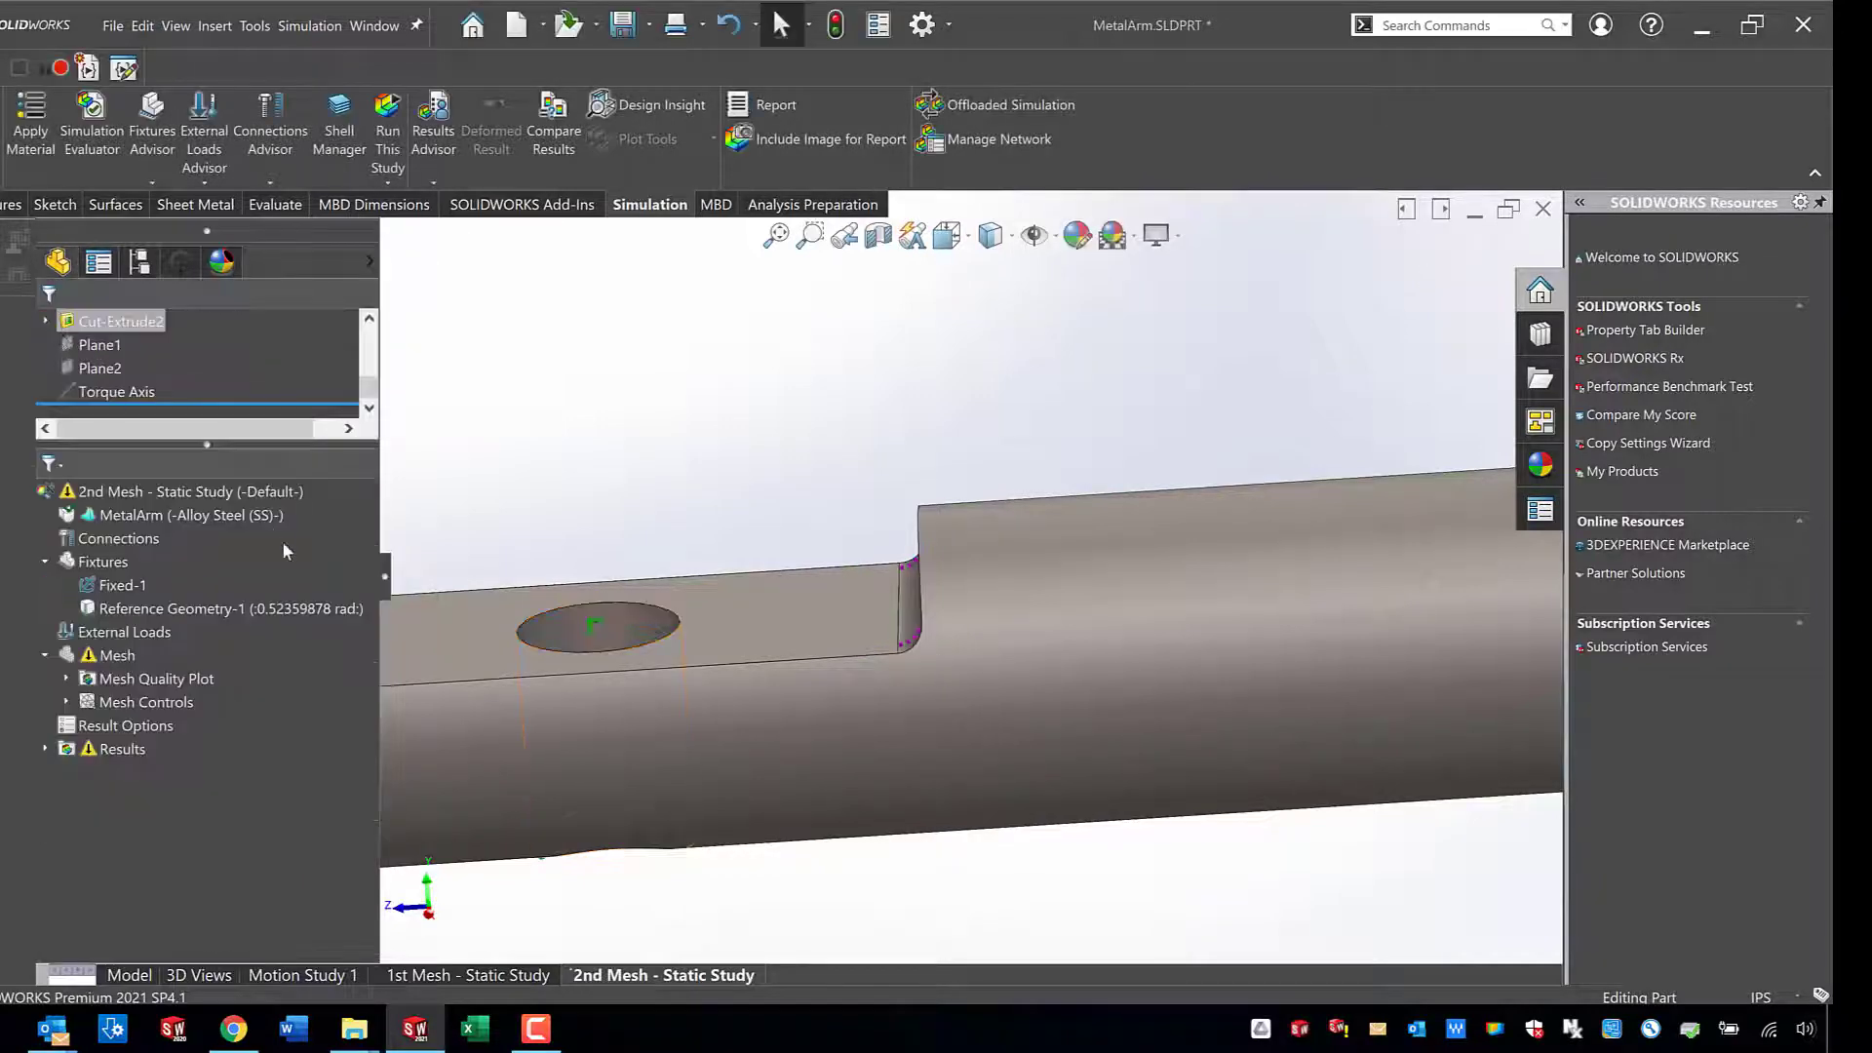
{"action": "scroll", "coordinate": [650, 598], "scroll_direction": "up", "scroll_amount": 2}
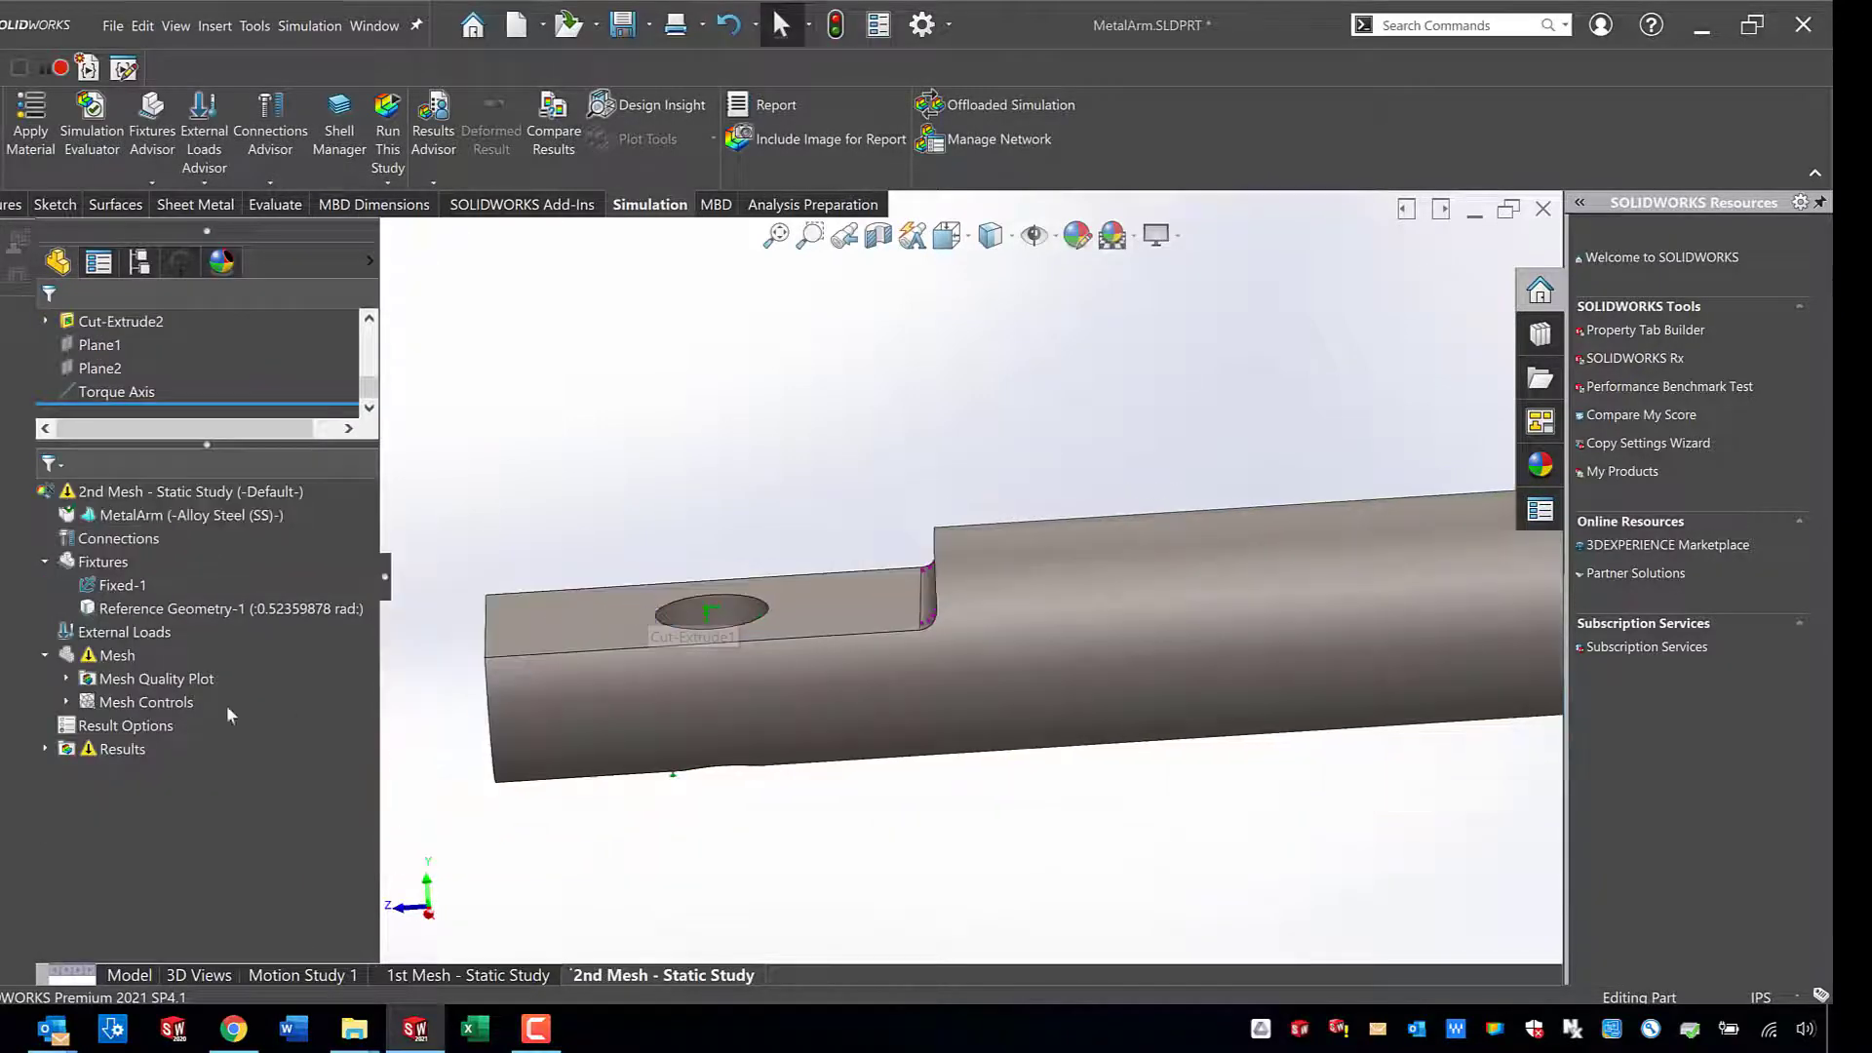
Add a fine-density mesh control with 1.1 growth ratio on the tube's round top face.
{"action": "right_click", "coordinate": [107, 663]}
{"action": "key", "text": "Escape"}
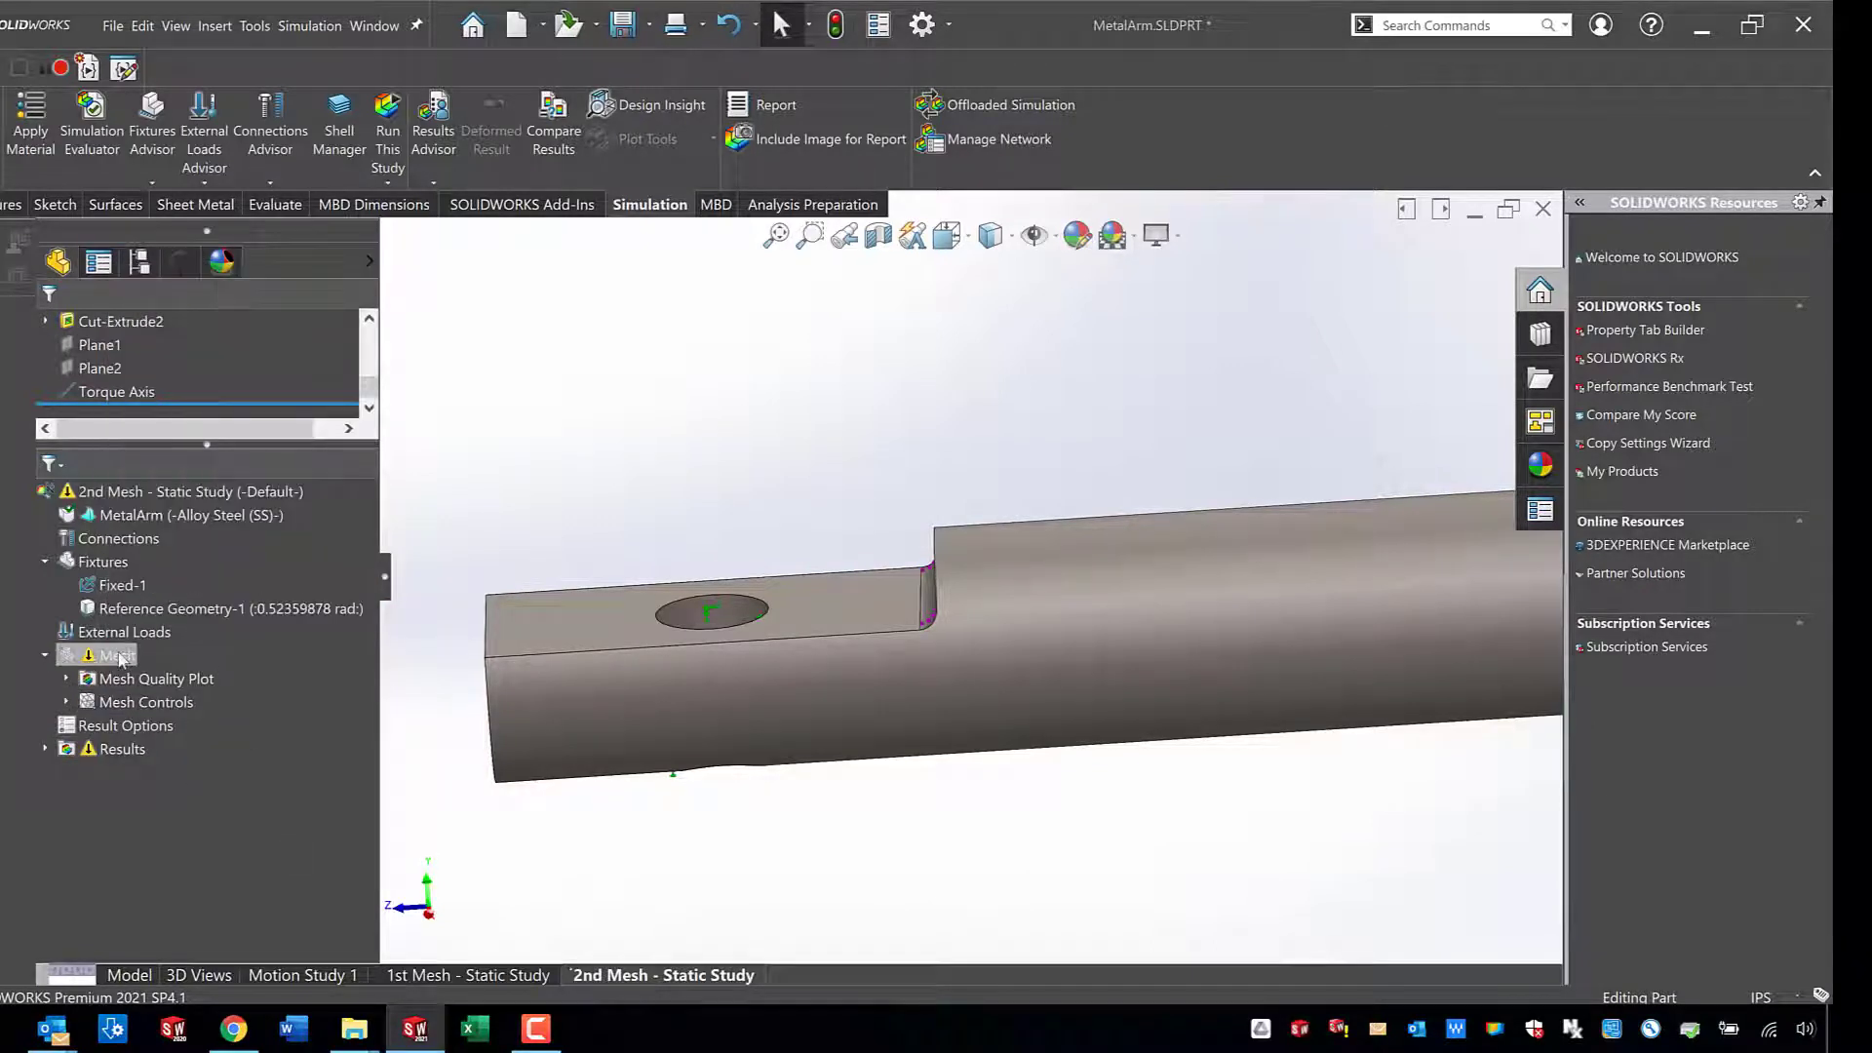
{"action": "right_click", "coordinate": [119, 657]}
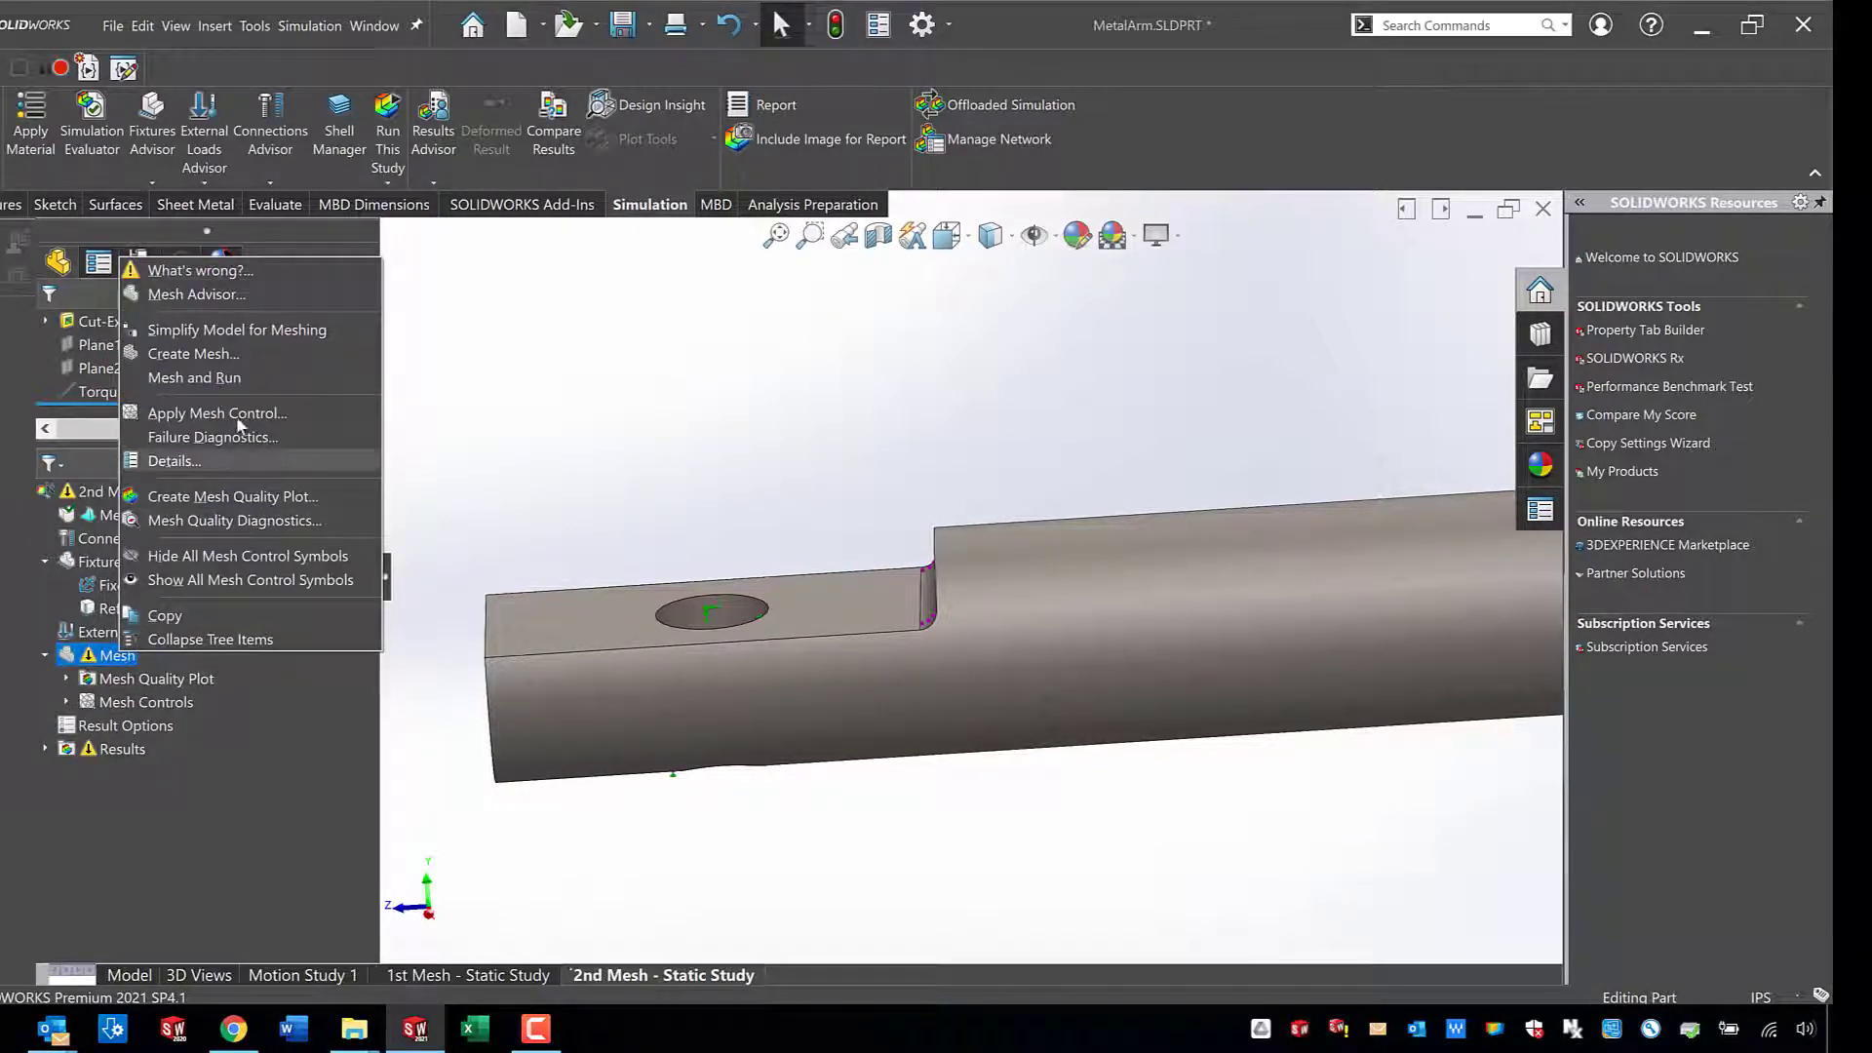
{"action": "left_click", "coordinate": [304, 409]}
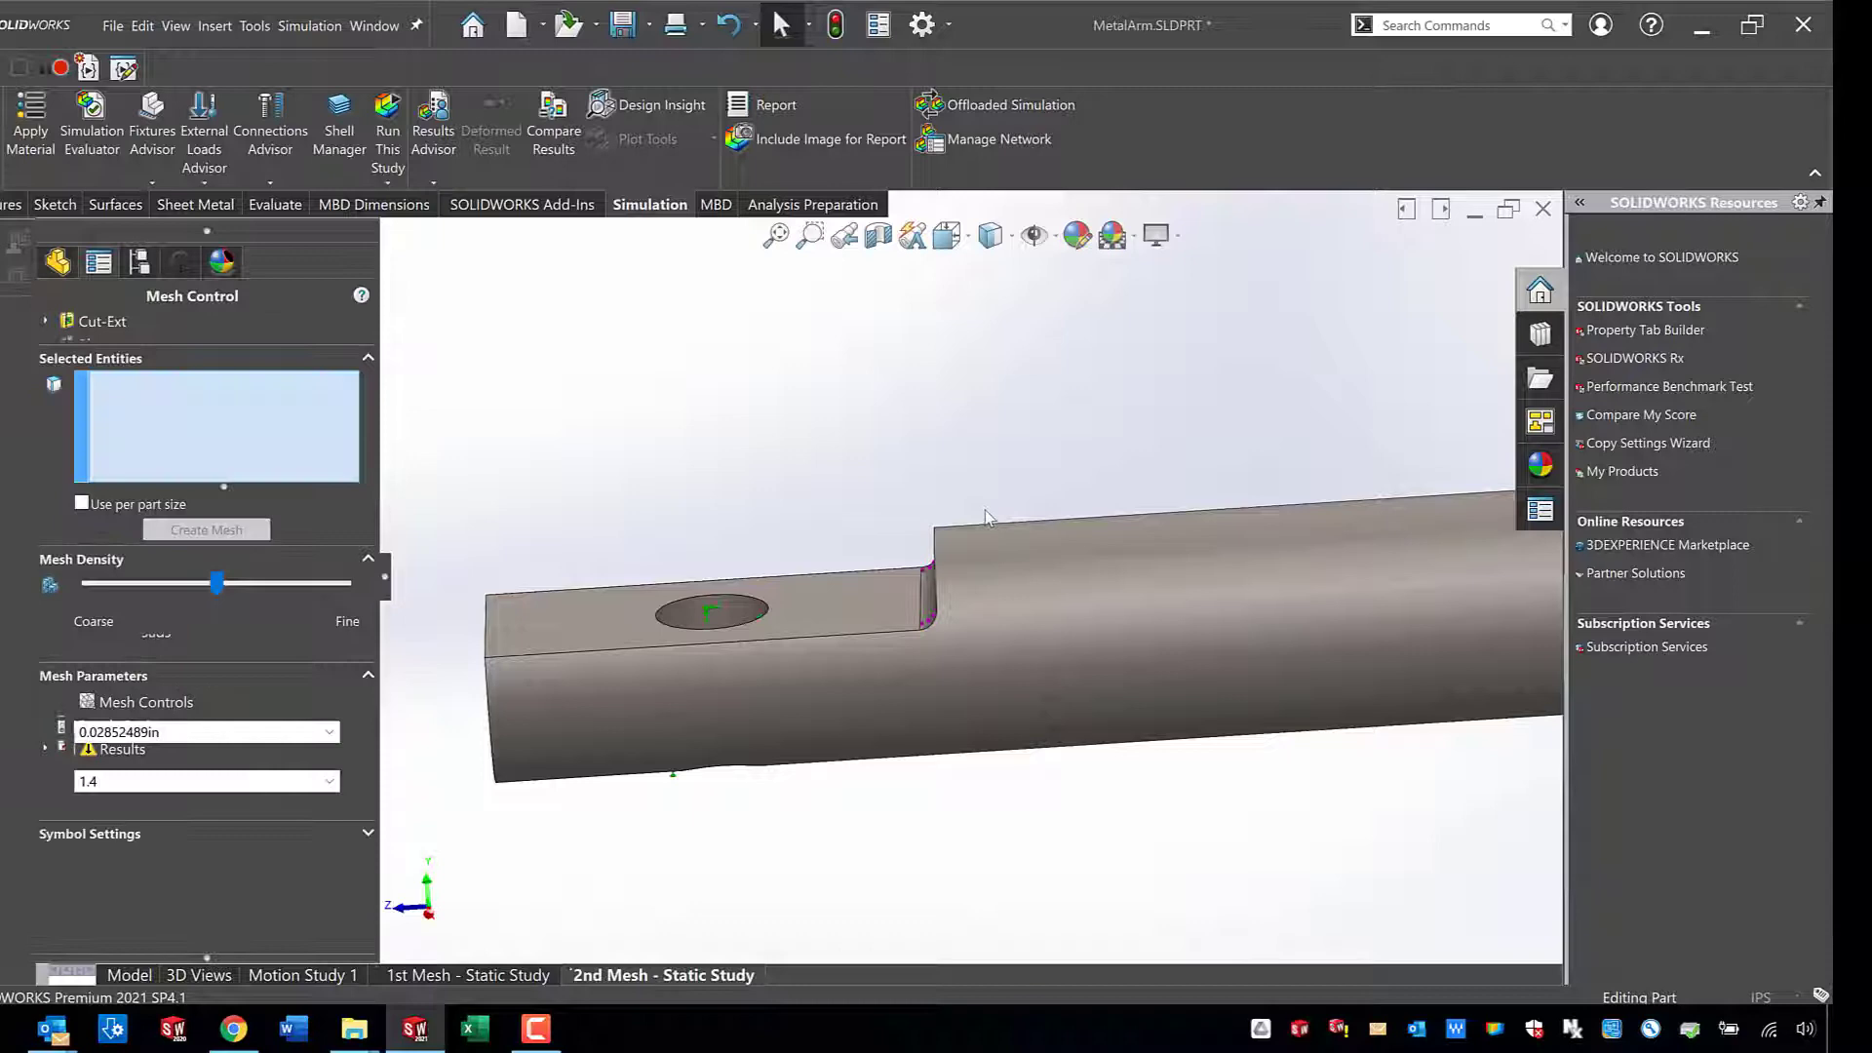
{"action": "scroll", "coordinate": [1009, 518], "scroll_direction": "up", "scroll_amount": 5}
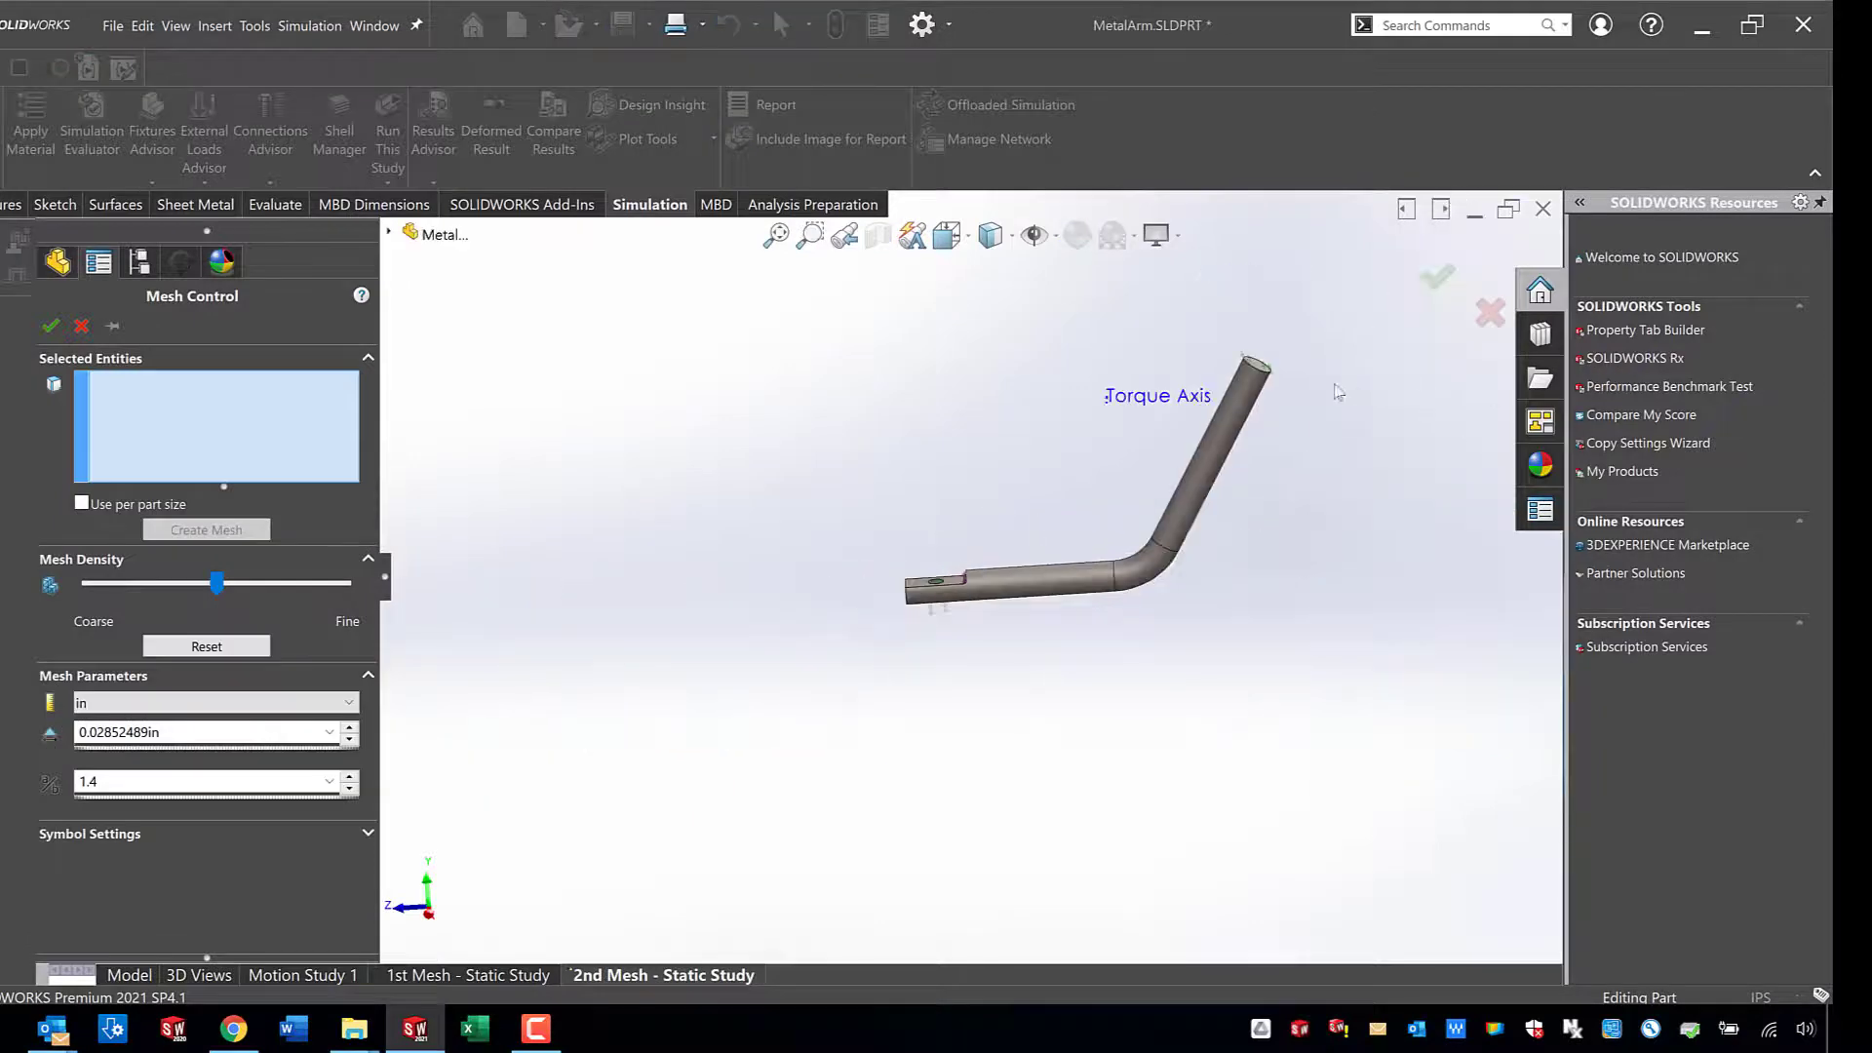
{"action": "scroll", "coordinate": [1219, 353], "scroll_direction": "down", "scroll_amount": 5}
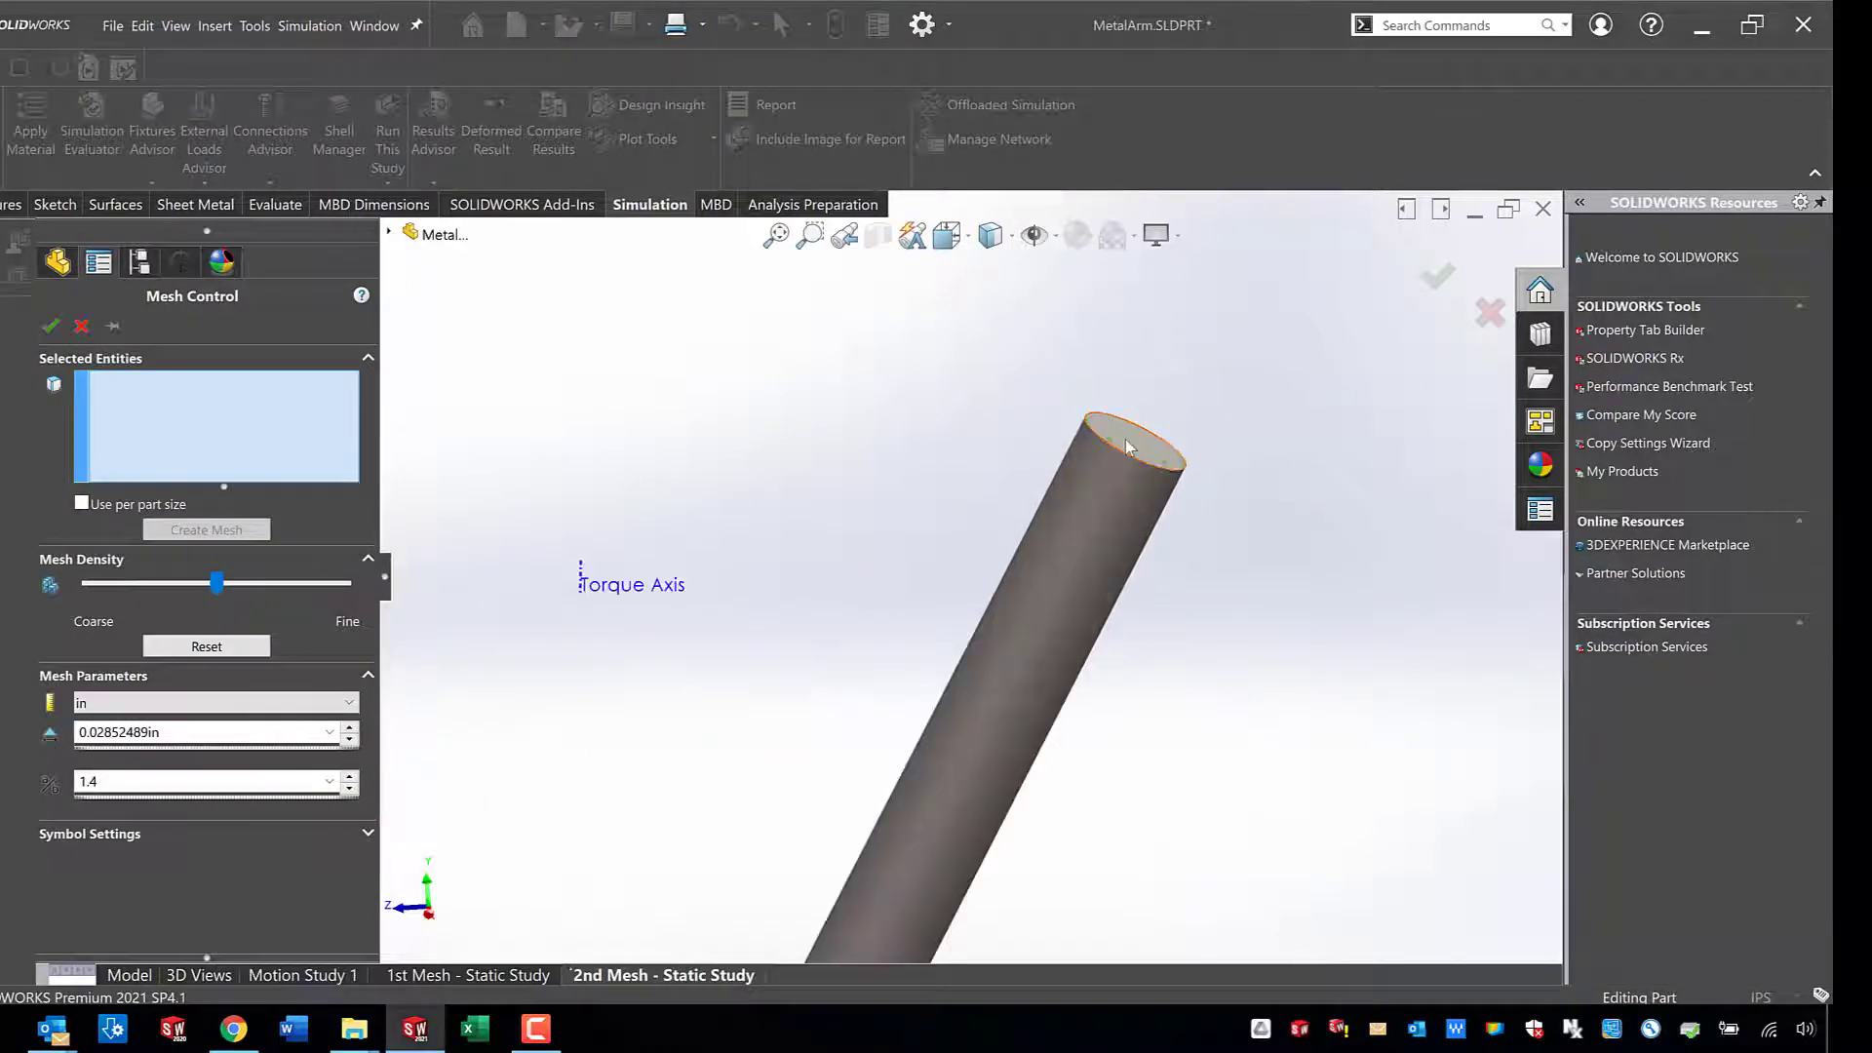
{"action": "left_click", "coordinate": [1176, 458]}
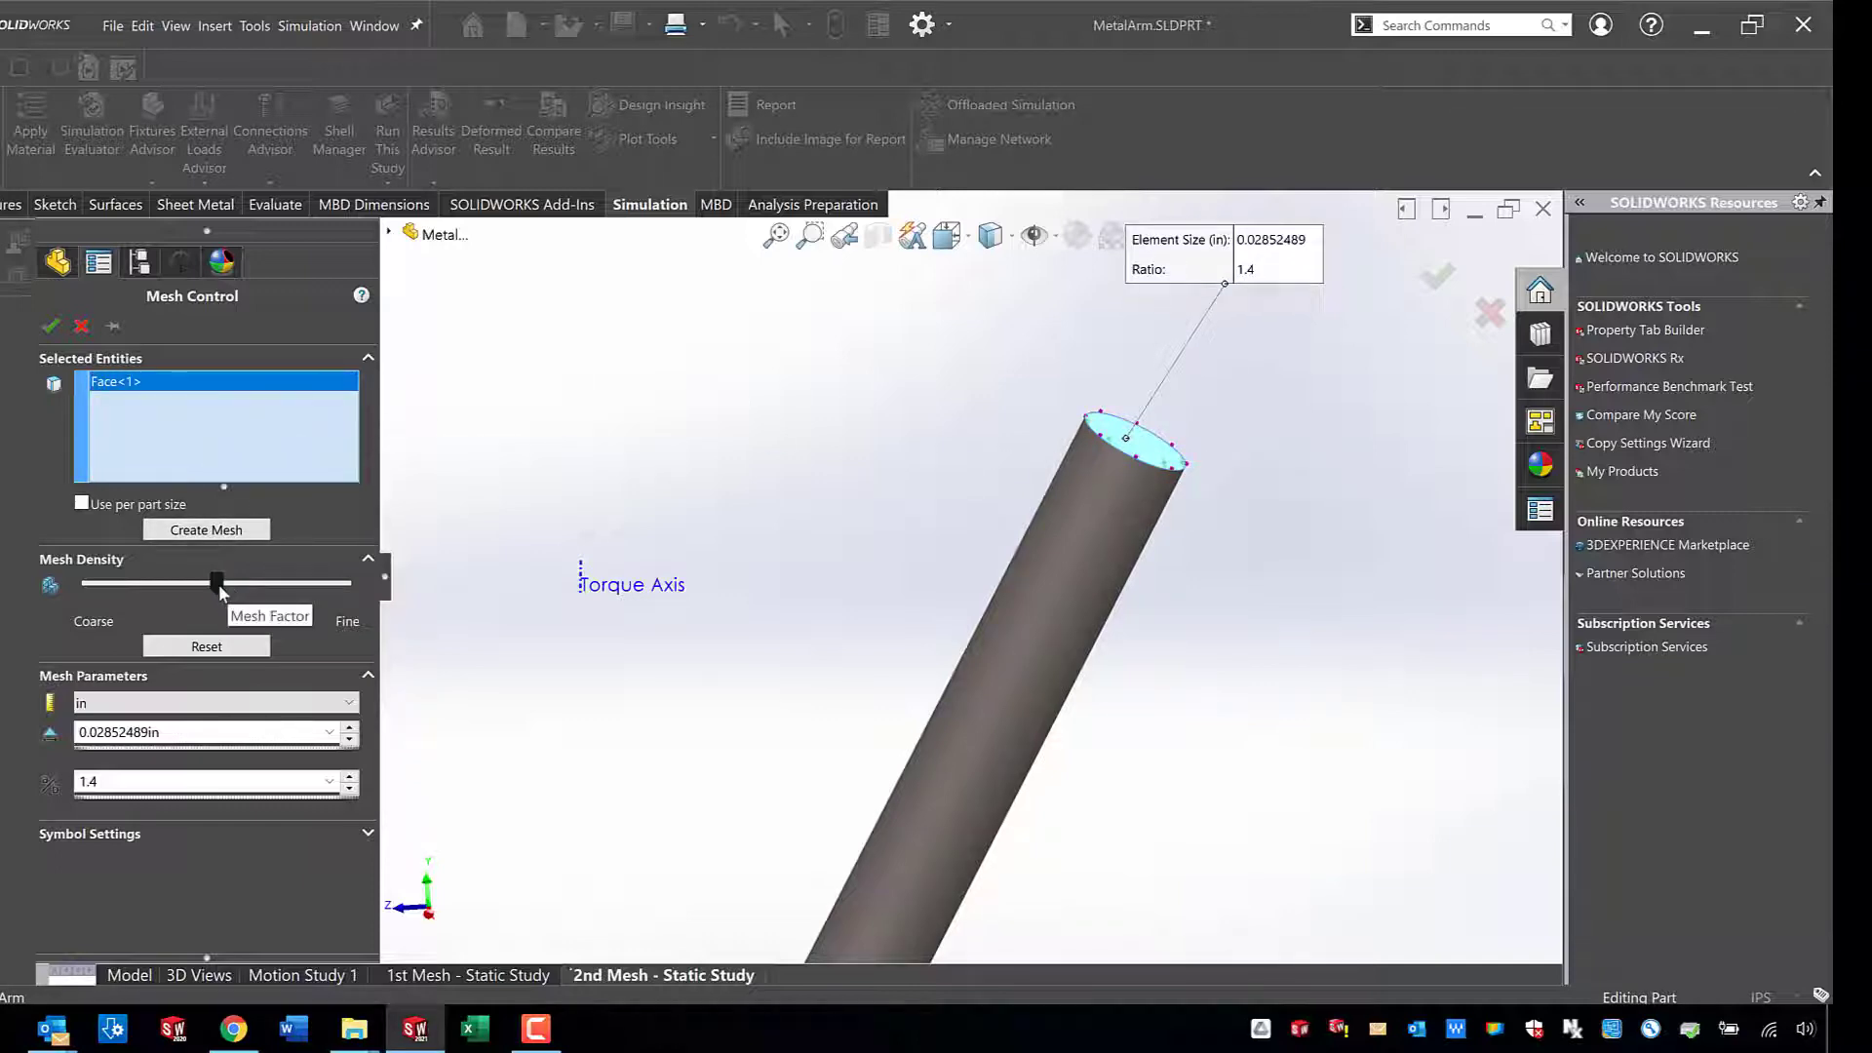
{"action": "left_click_drag", "start_coordinate": [216, 583], "coordinate": [395, 625]}
{"action": "double_click", "coordinate": [186, 773]}
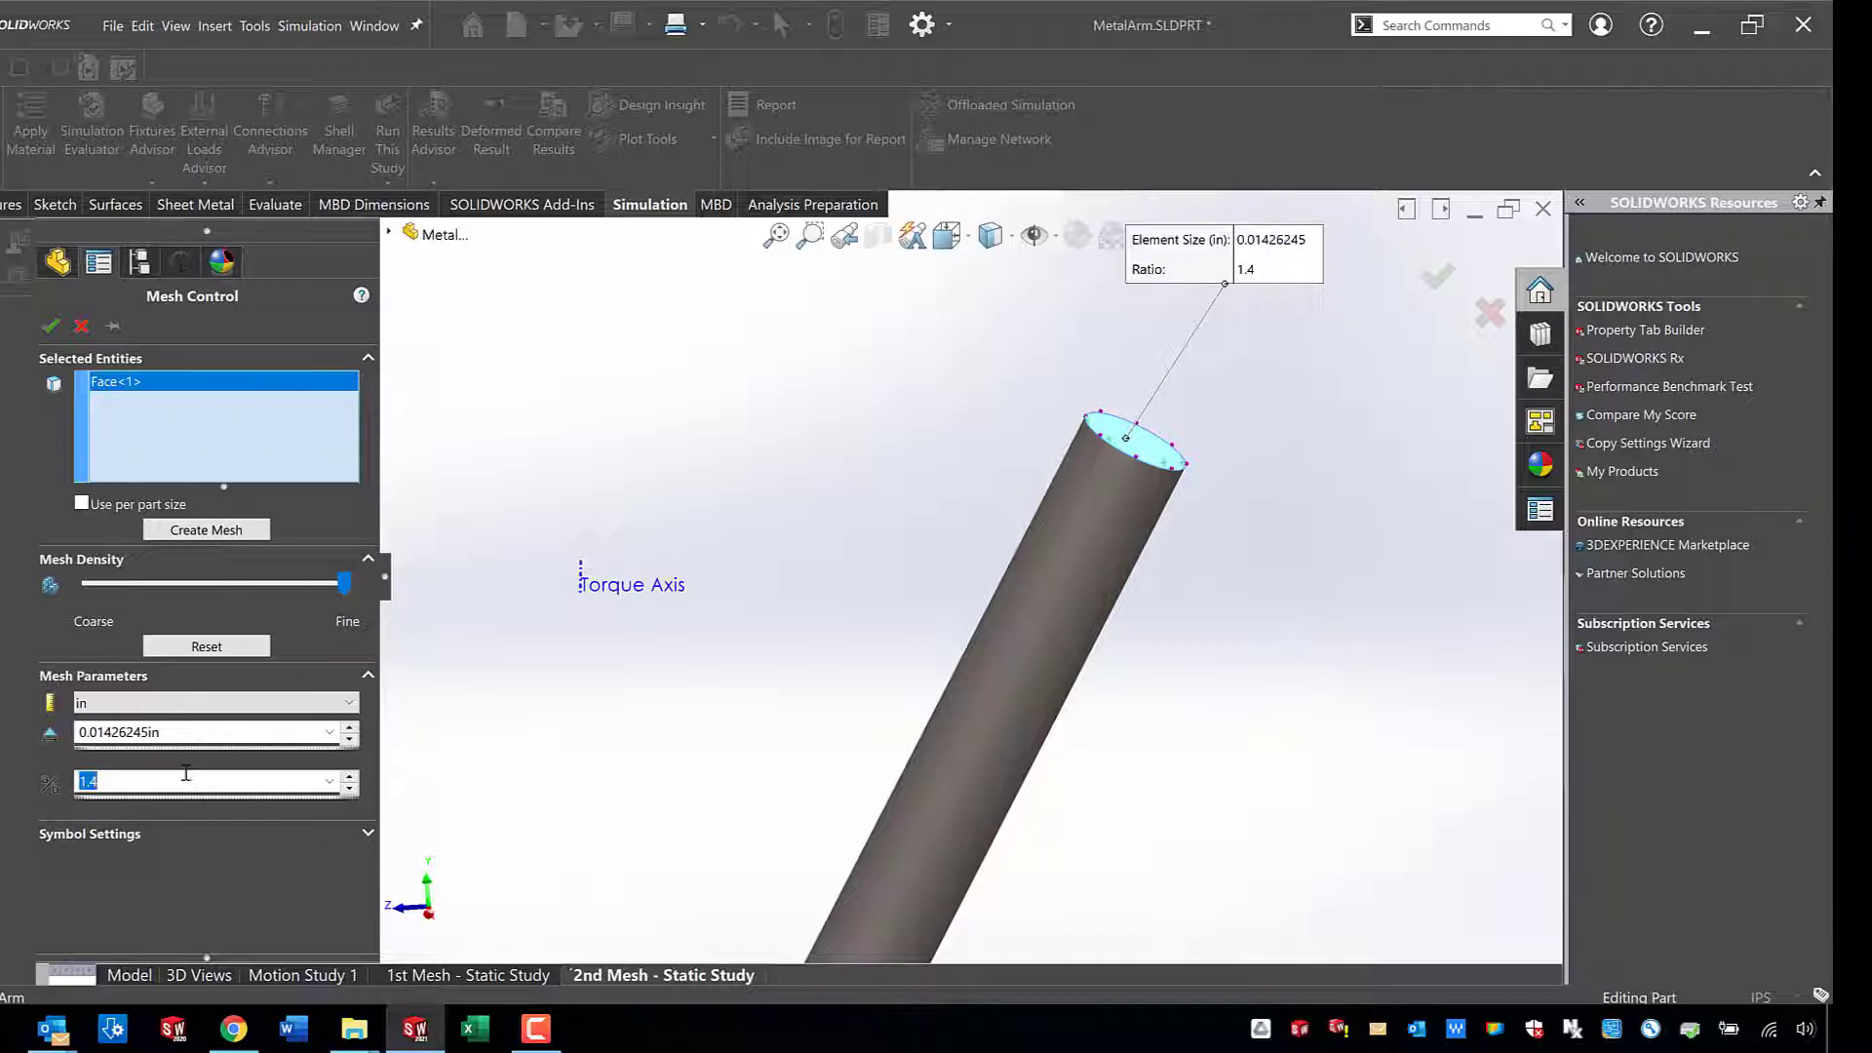
{"action": "type", "text": "1"}
{"action": "left_click", "coordinate": [49, 322]}
{"action": "mouse_move", "coordinate": [828, 611]}
{"action": "middle_mouse_down"}
{"action": "mouse_move", "coordinate": [719, 680]}
{"action": "mouse_move", "coordinate": [522, 702]}
{"action": "middle_mouse_up"}
{"action": "scroll", "coordinate": [521, 702], "scroll_direction": "up", "scroll_amount": 5}
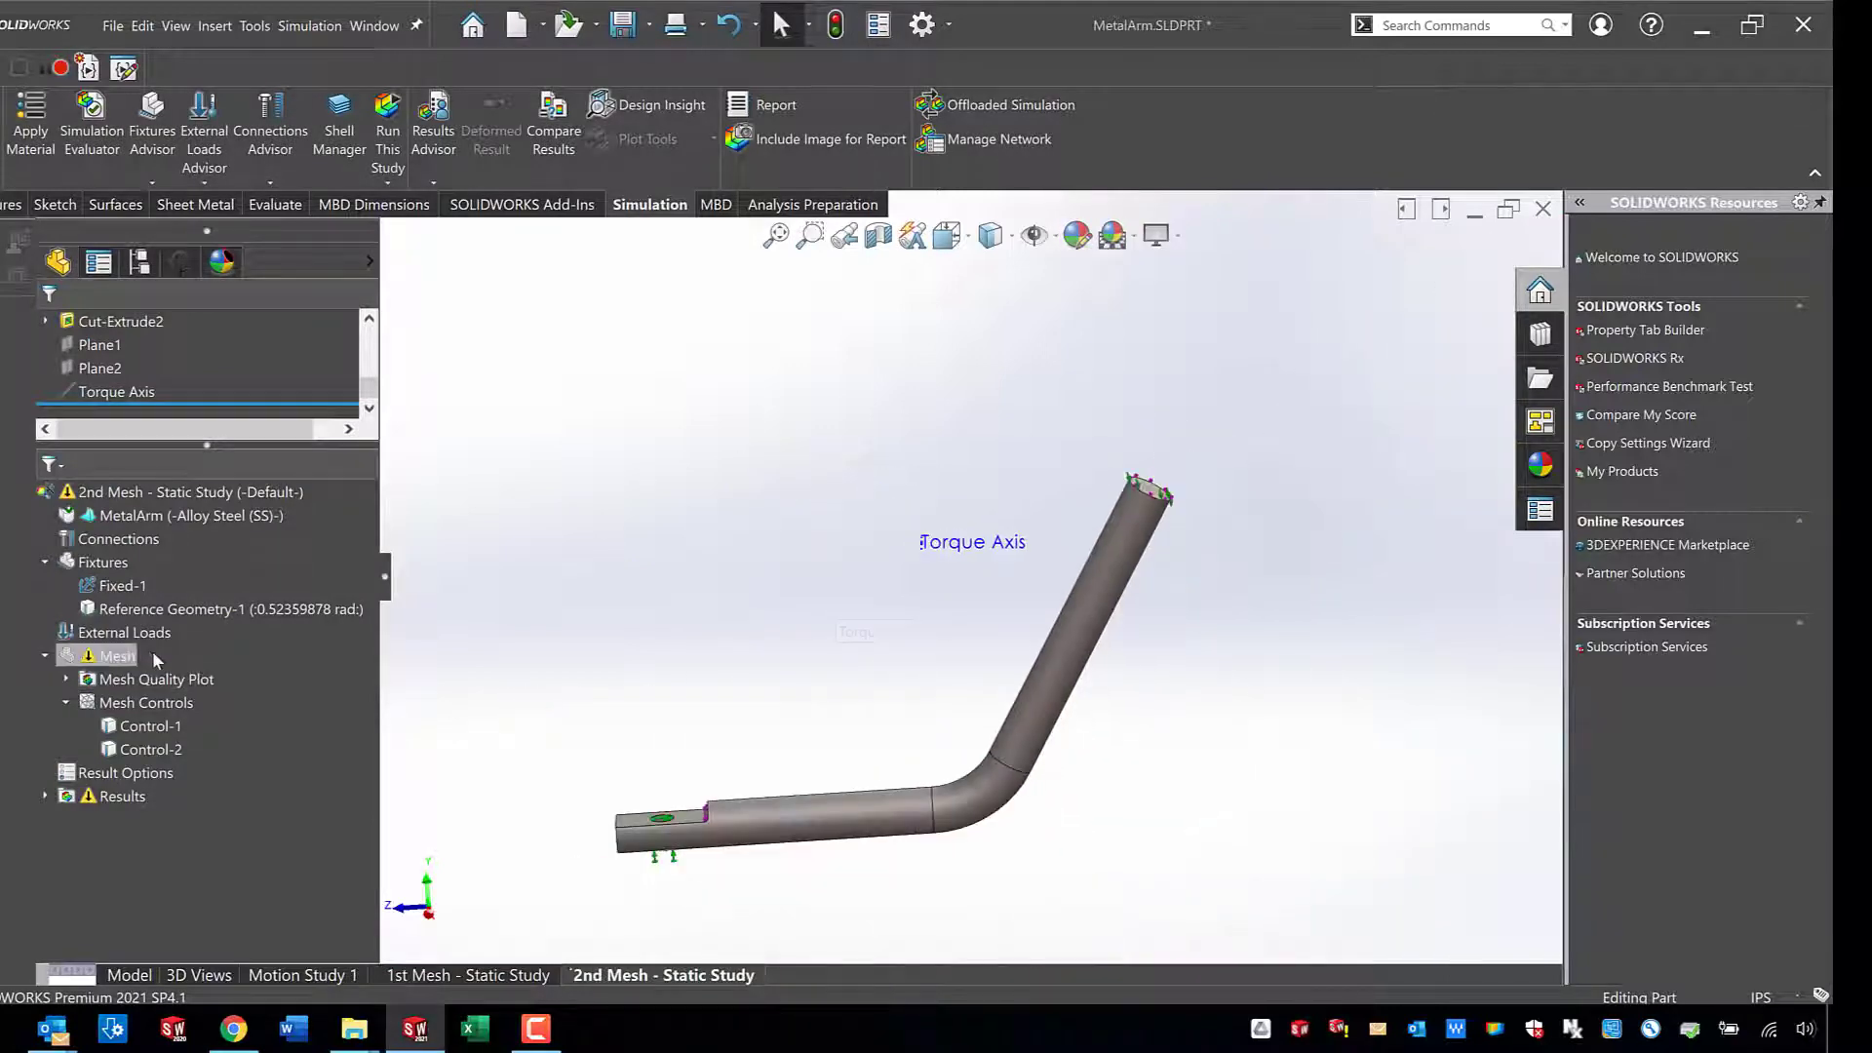
Remesh the 2nd Mesh study, dismiss the temporary-file error, and inspect the dense mesh band.
{"action": "right_click", "coordinate": [129, 665]}
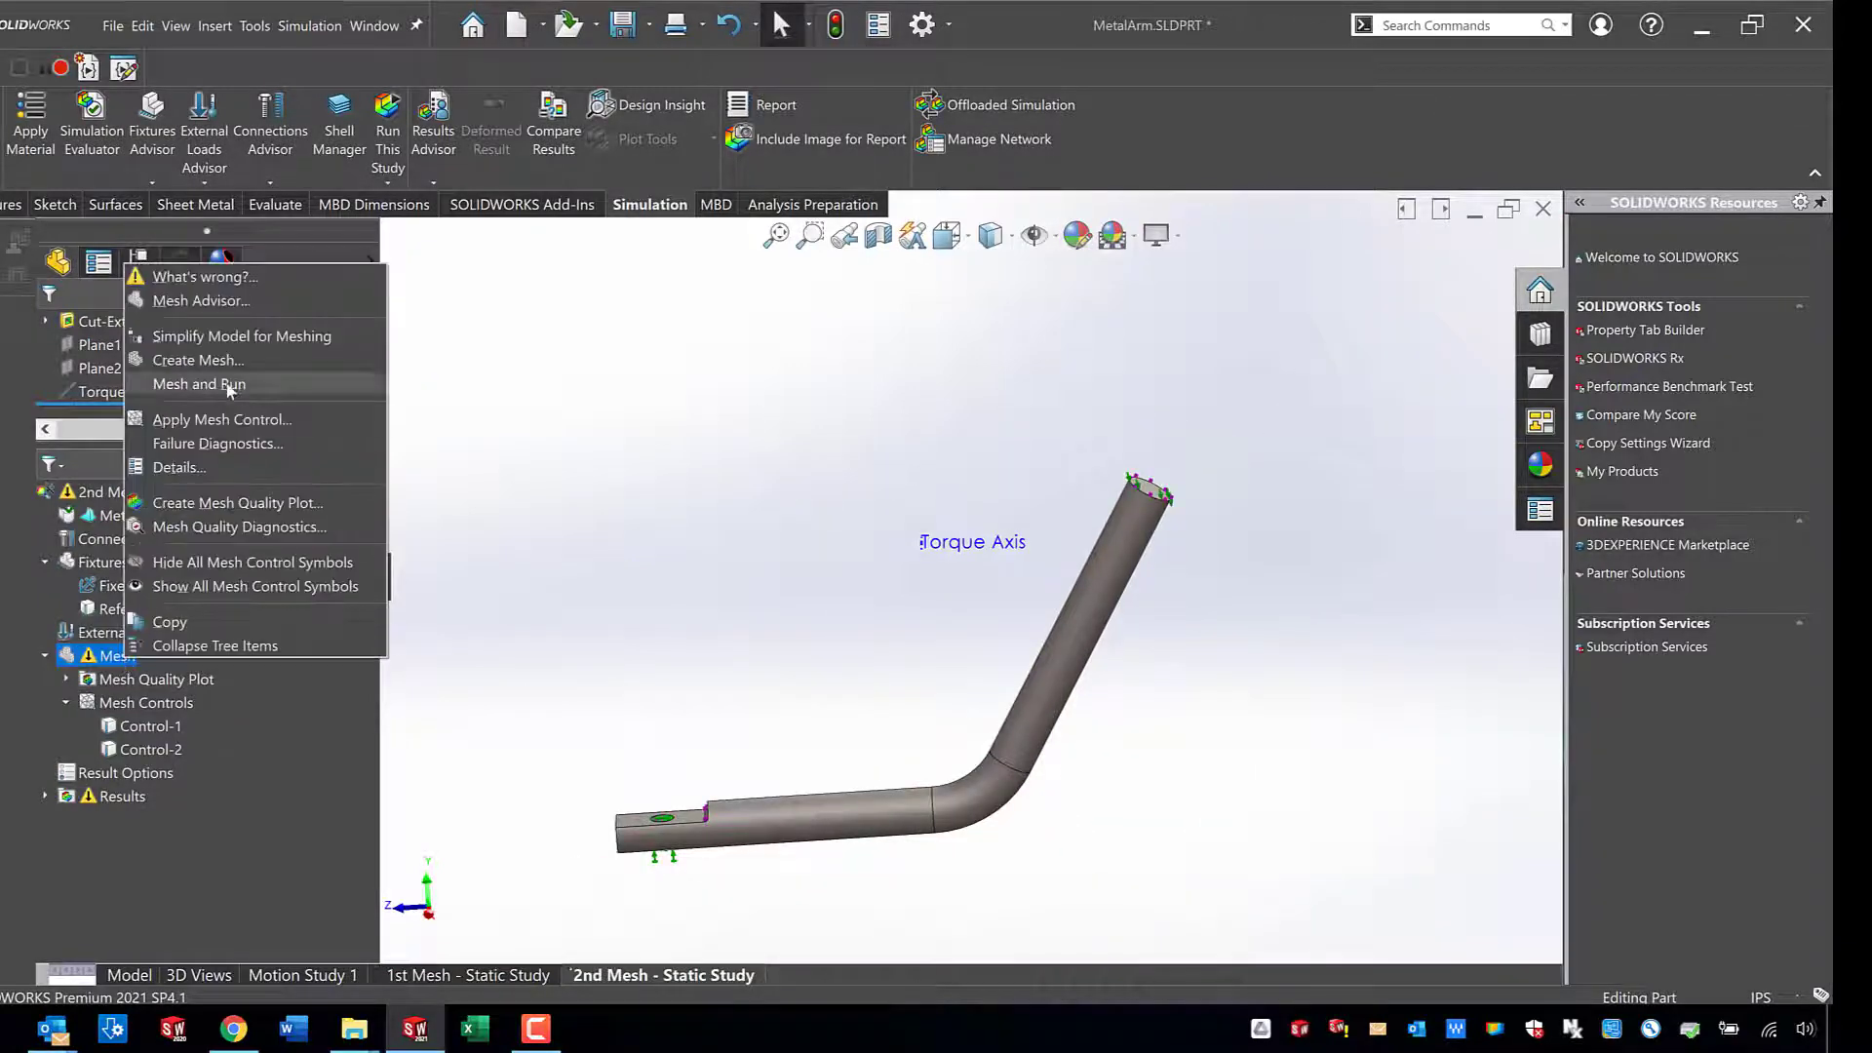
{"action": "left_click", "coordinate": [235, 365]}
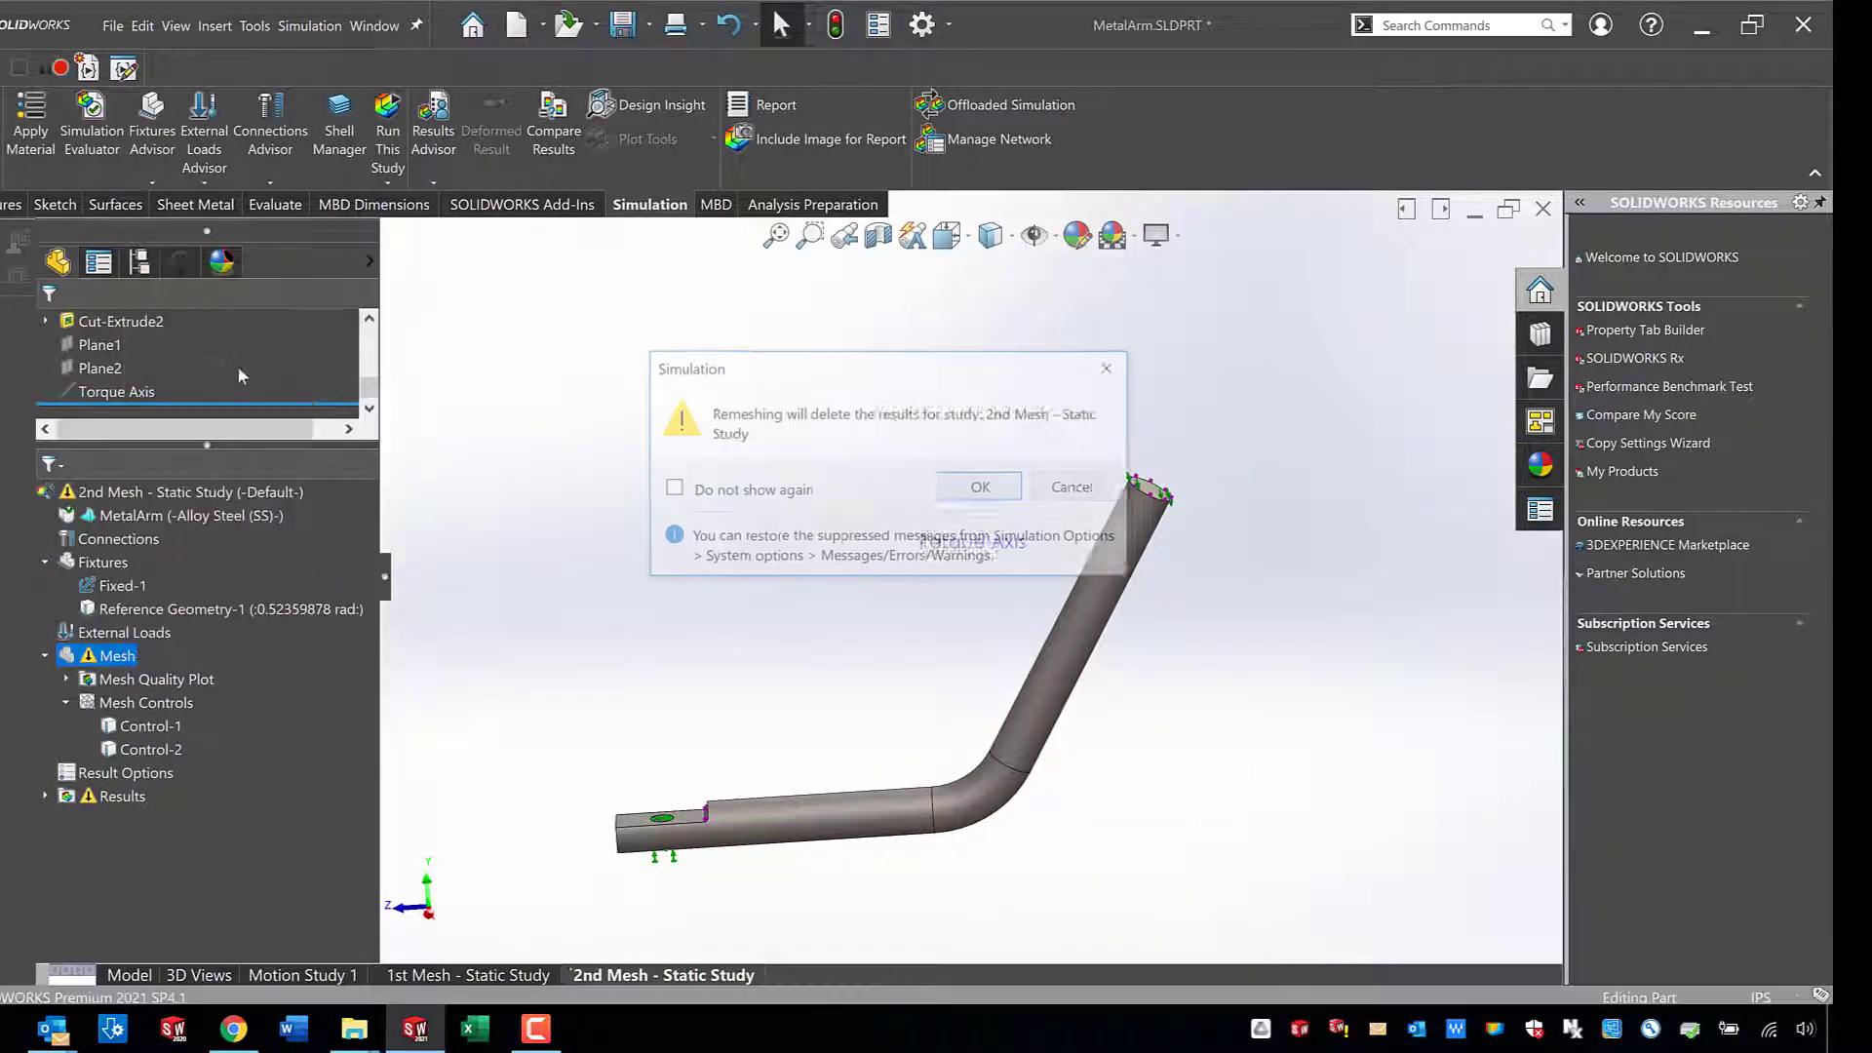
{"action": "left_click", "coordinate": [983, 489]}
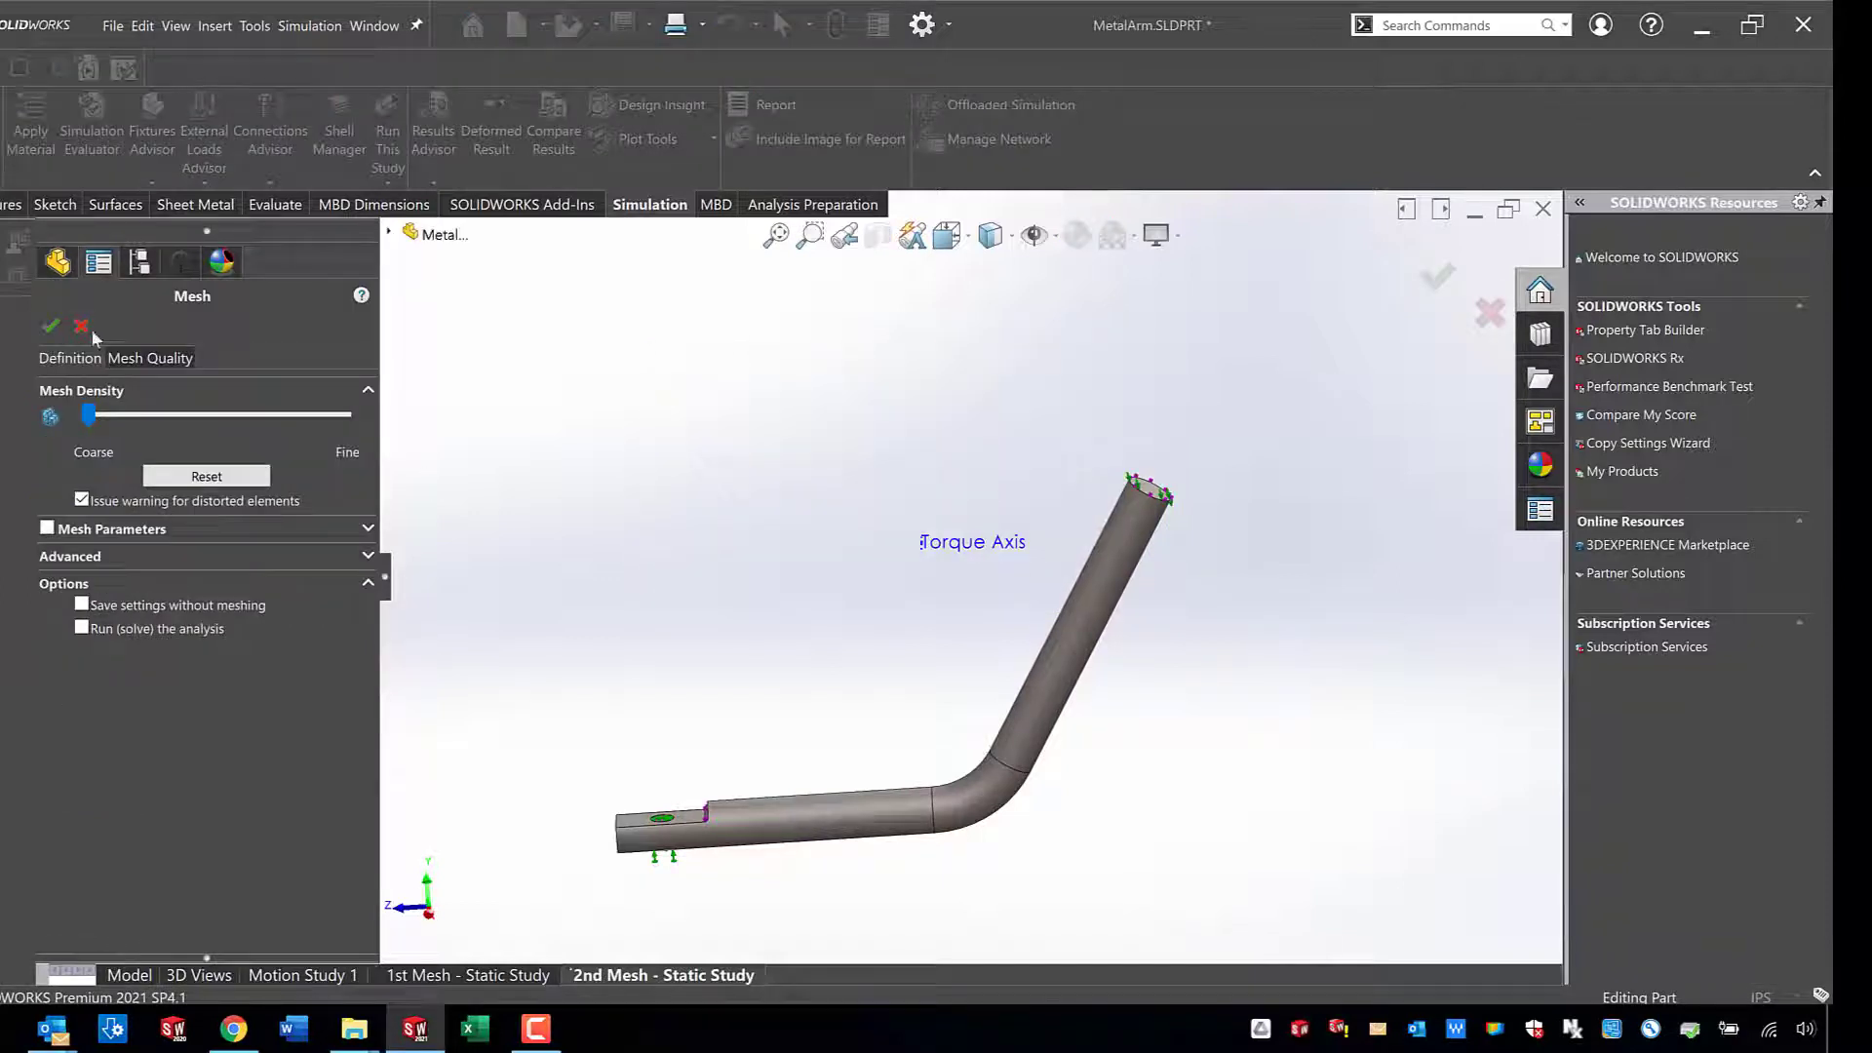
{"action": "left_click", "coordinate": [53, 325]}
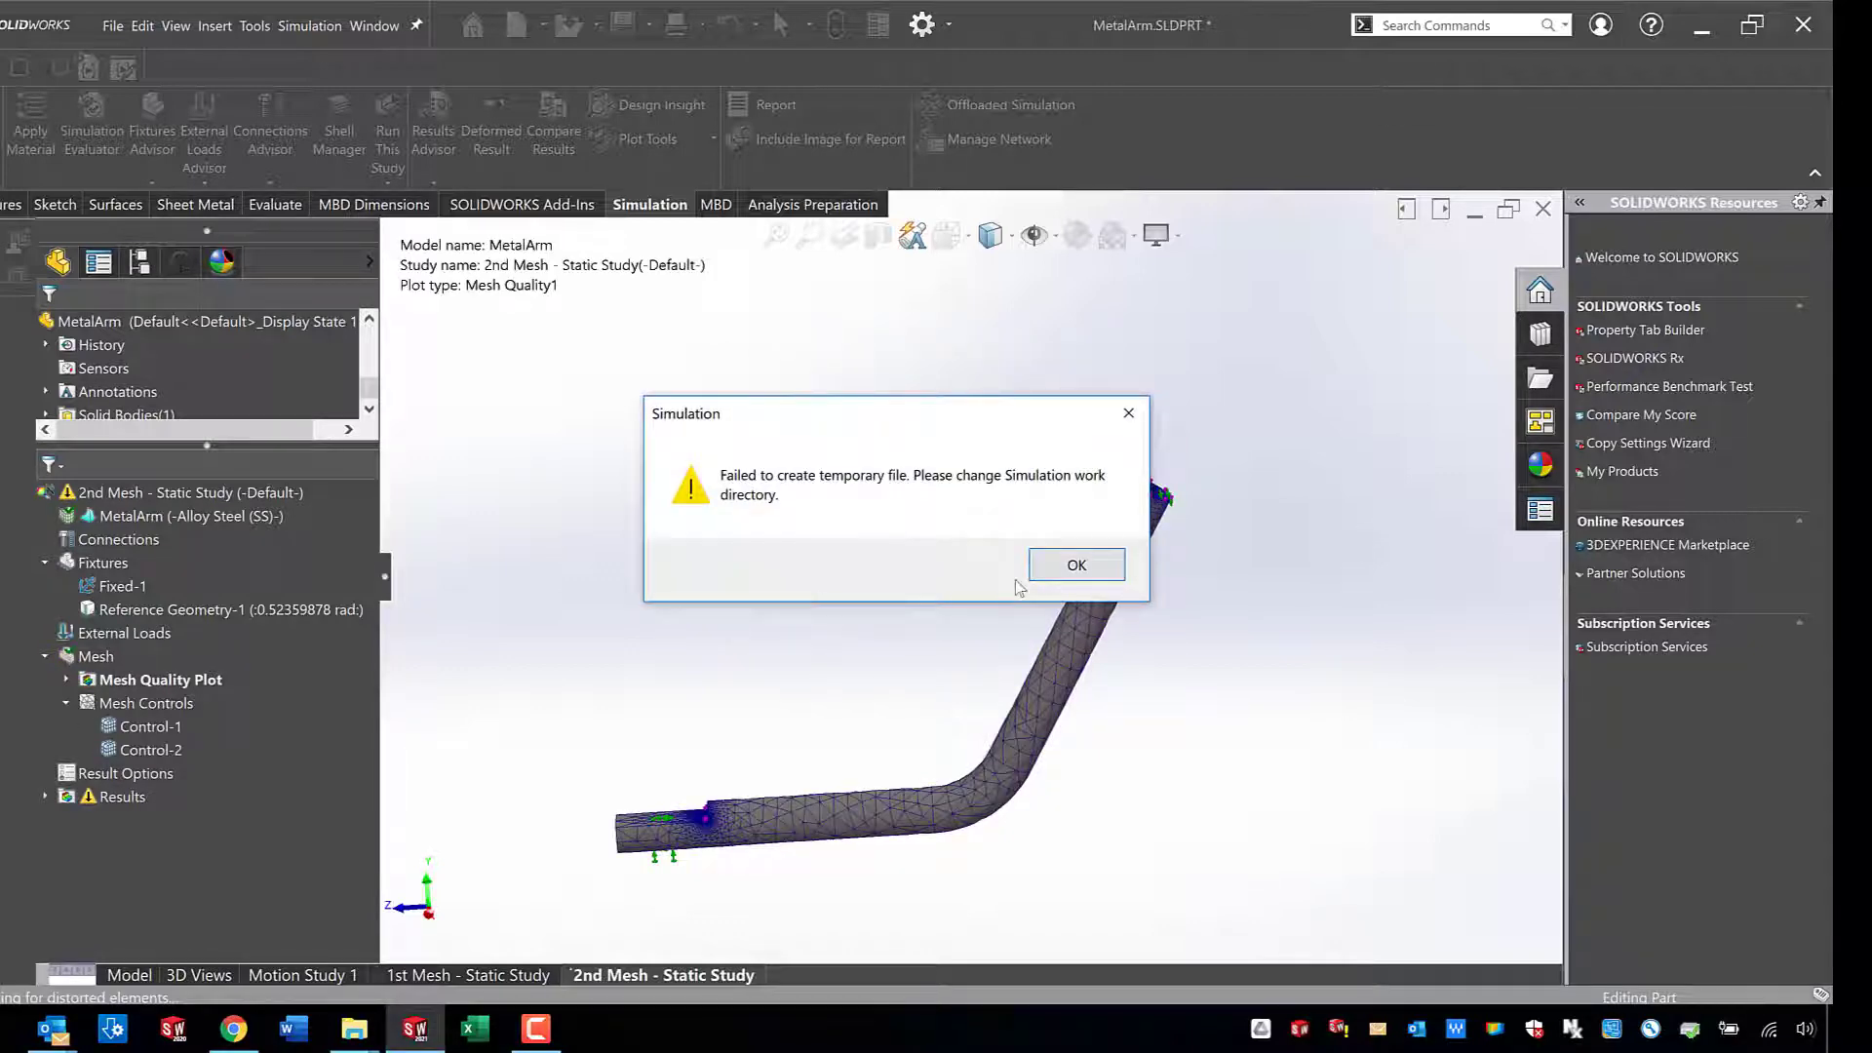
{"action": "left_click", "coordinate": [1077, 567]}
{"action": "scroll", "coordinate": [948, 629], "scroll_direction": "down", "scroll_amount": 5}
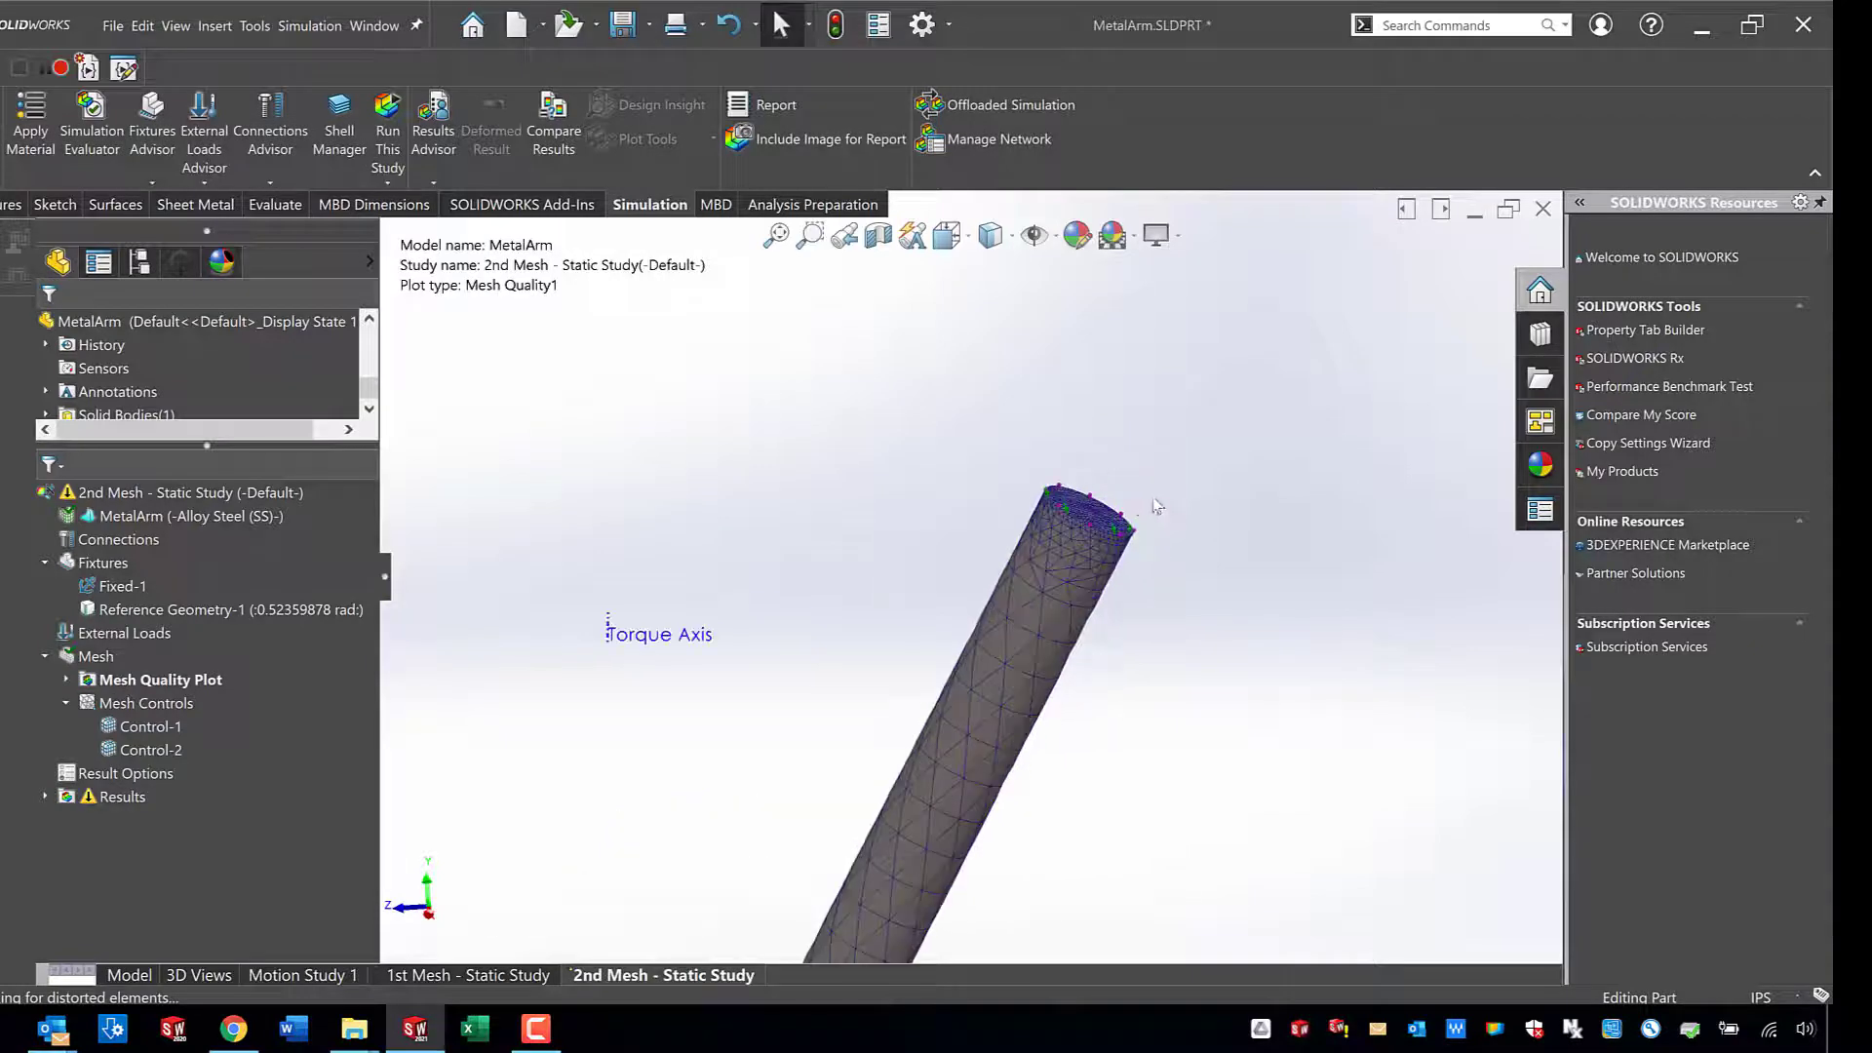
{"action": "scroll", "coordinate": [948, 630], "scroll_direction": "down", "scroll_amount": 3}
{"action": "scroll", "coordinate": [948, 629], "scroll_direction": "down", "scroll_amount": 3}
{"action": "scroll", "coordinate": [975, 709], "scroll_direction": "up", "scroll_amount": 2}
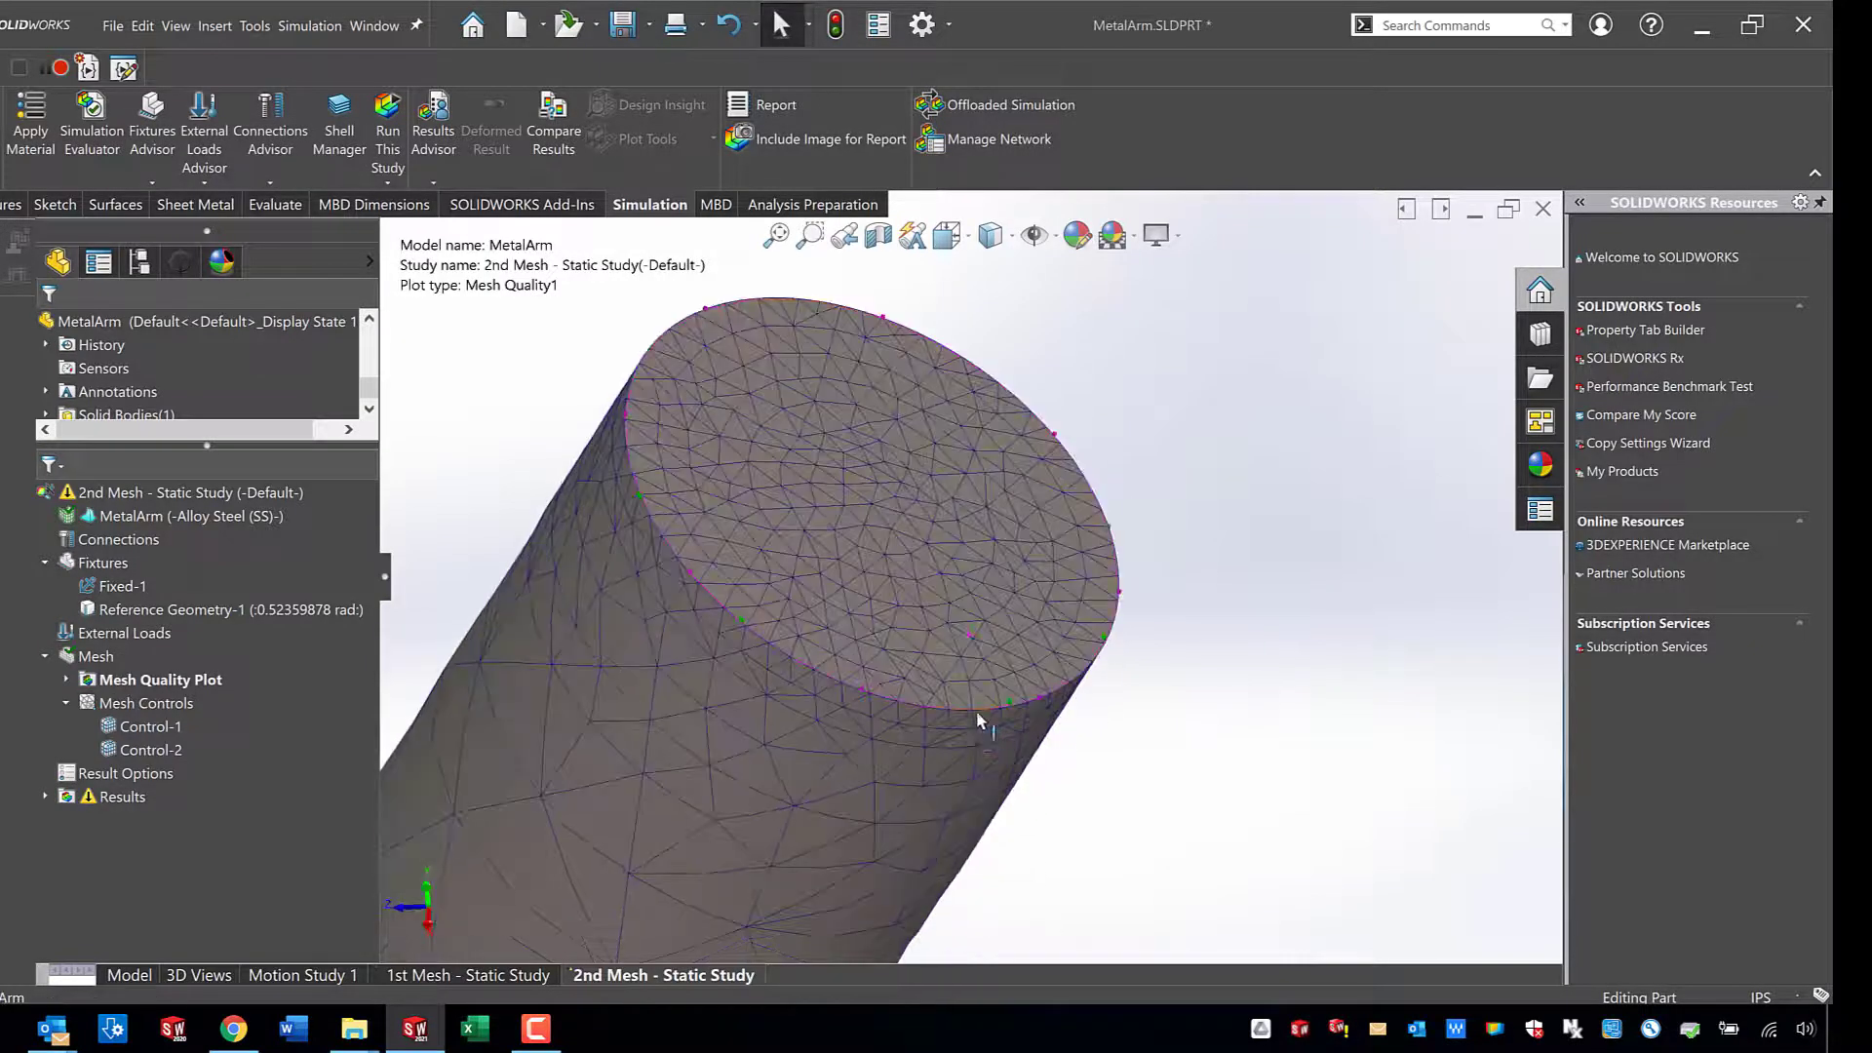
{"action": "scroll", "coordinate": [979, 709], "scroll_direction": "up", "scroll_amount": 3}
{"action": "scroll", "coordinate": [979, 709], "scroll_direction": "up", "scroll_amount": 2}
{"action": "scroll", "coordinate": [970, 736], "scroll_direction": "up", "scroll_amount": 3}
{"action": "scroll", "coordinate": [878, 717], "scroll_direction": "down", "scroll_amount": 3}
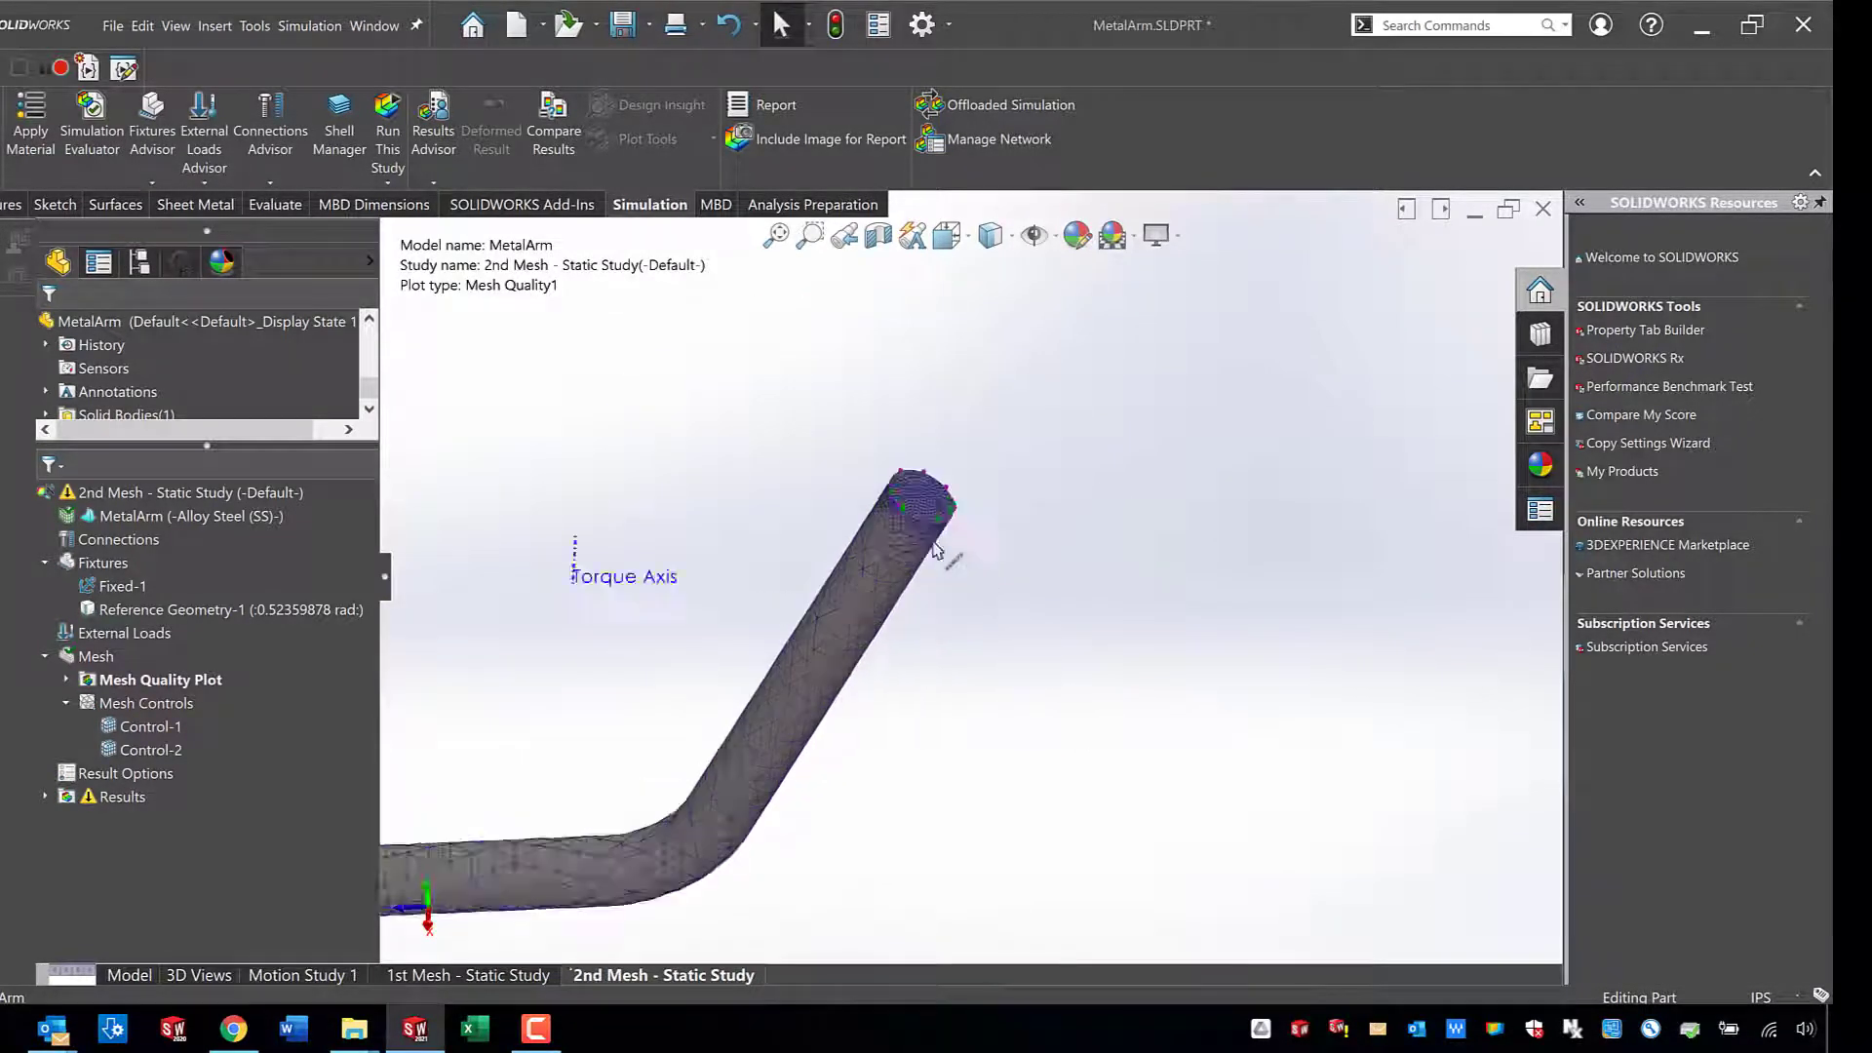
{"action": "scroll", "coordinate": [626, 682], "scroll_direction": "down", "scroll_amount": 2}
{"action": "scroll", "coordinate": [597, 716], "scroll_direction": "up", "scroll_amount": 2}
{"action": "scroll", "coordinate": [732, 688], "scroll_direction": "down", "scroll_amount": 2}
{"action": "scroll", "coordinate": [886, 645], "scroll_direction": "down", "scroll_amount": 3}
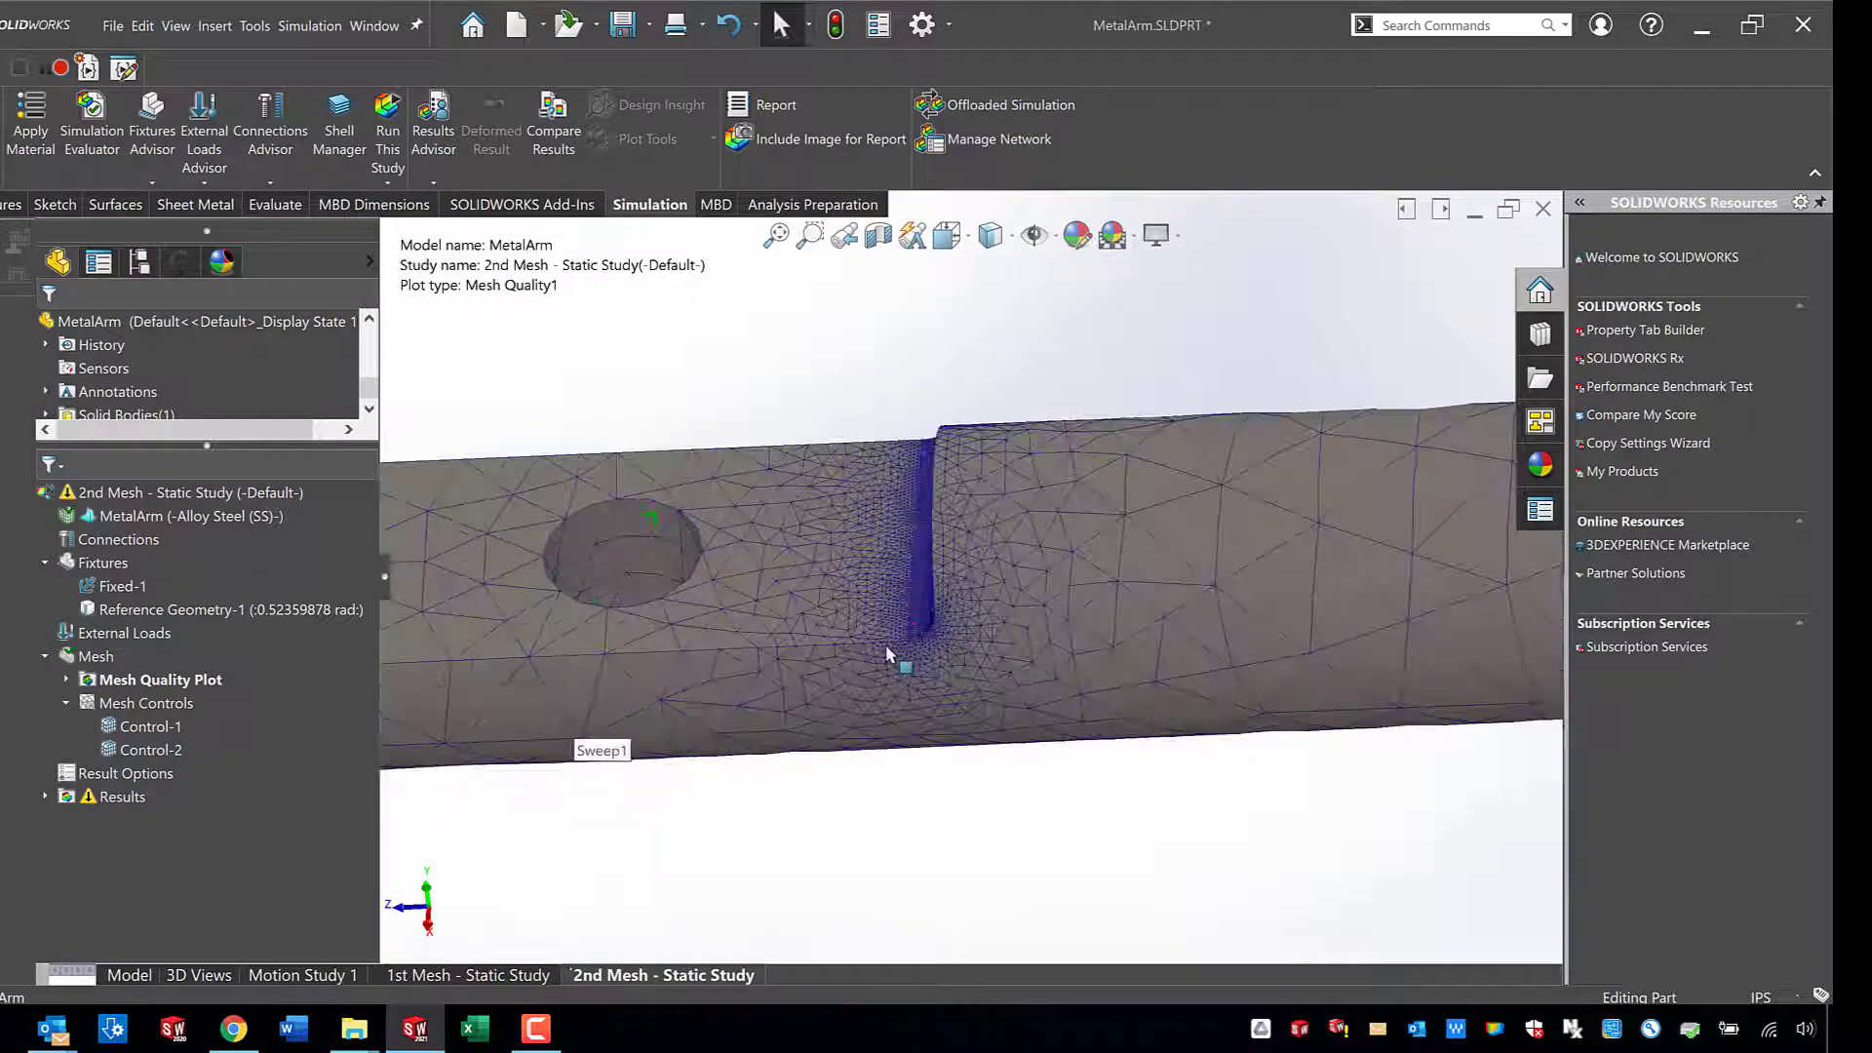
{"action": "scroll", "coordinate": [986, 635], "scroll_direction": "down", "scroll_amount": 2}
{"action": "scroll", "coordinate": [1005, 565], "scroll_direction": "down", "scroll_amount": 1}
{"action": "mouse_move", "coordinate": [1005, 566]}
{"action": "middle_mouse_down"}
{"action": "mouse_move", "coordinate": [1146, 628]}
{"action": "mouse_move", "coordinate": [1098, 649]}
{"action": "mouse_move", "coordinate": [981, 504]}
{"action": "mouse_move", "coordinate": [946, 541]}
{"action": "mouse_move", "coordinate": [961, 543]}
{"action": "middle_mouse_up"}
{"action": "scroll", "coordinate": [987, 556], "scroll_direction": "up", "scroll_amount": 5}
{"action": "scroll", "coordinate": [987, 556], "scroll_direction": "up", "scroll_amount": 2}
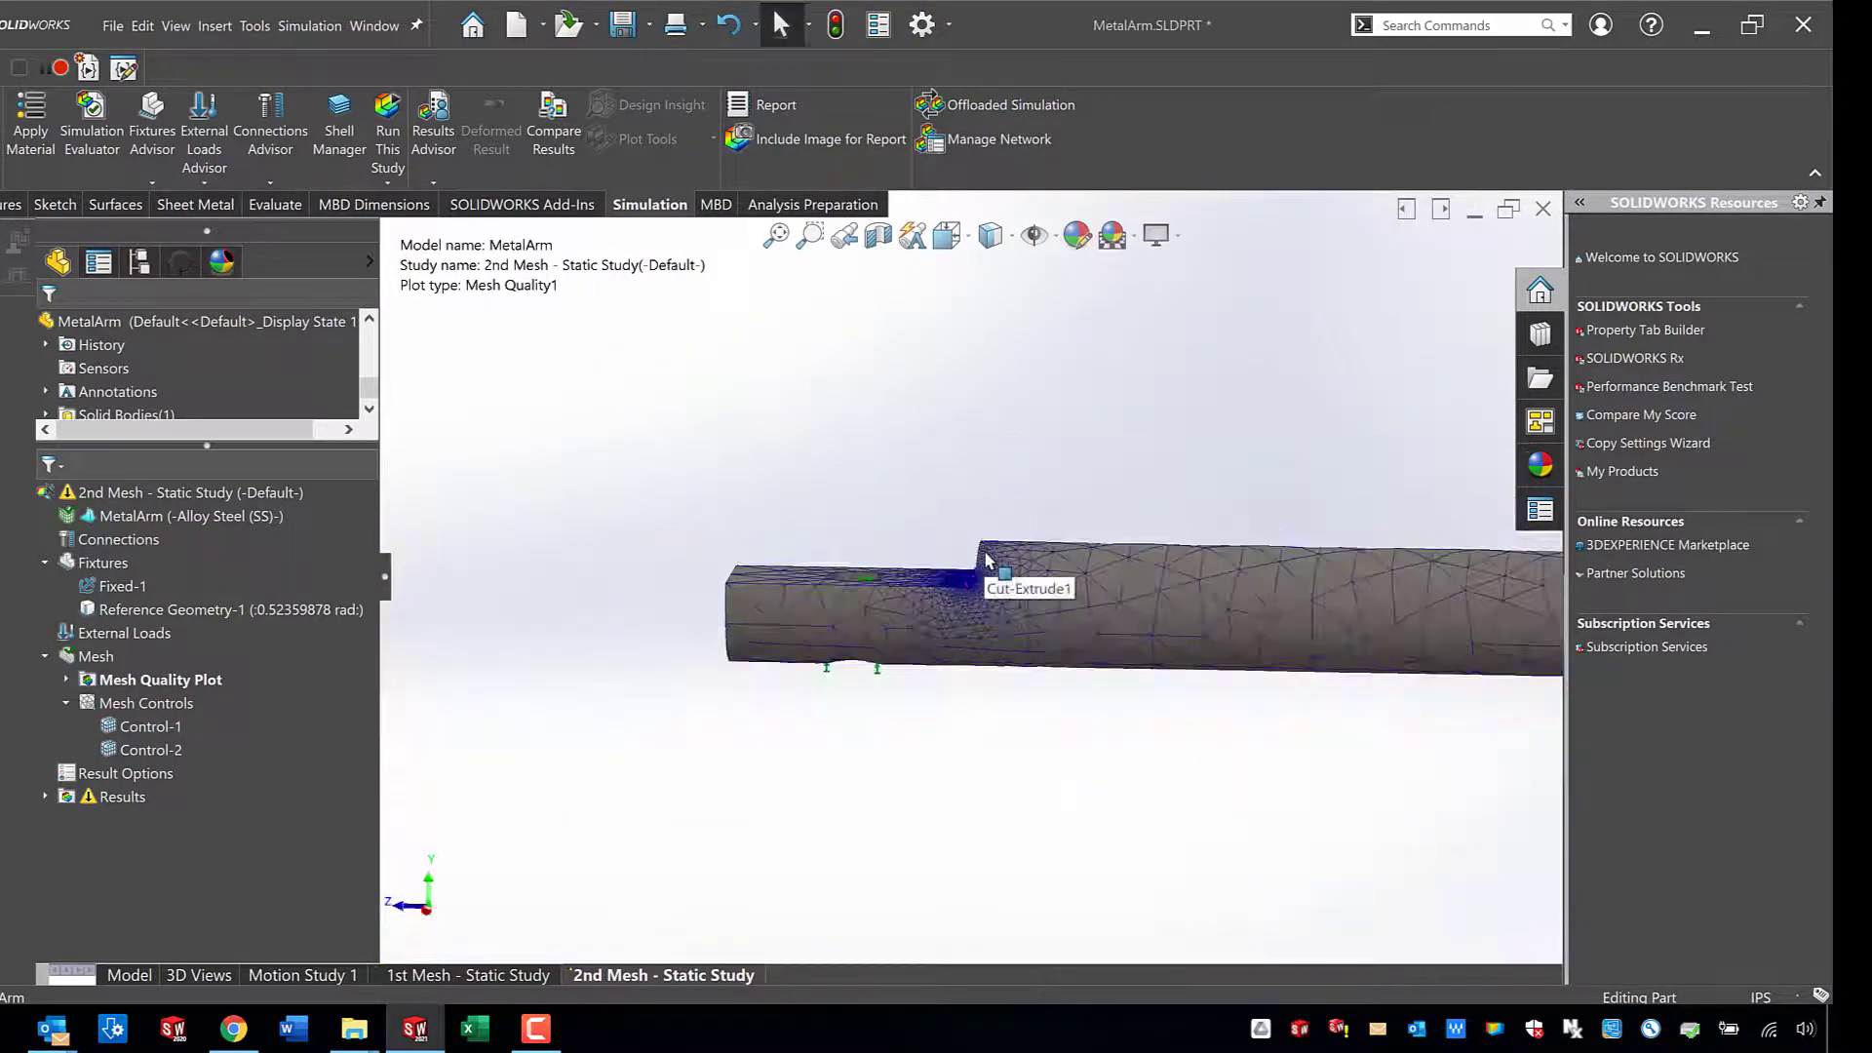
{"action": "scroll", "coordinate": [987, 556], "scroll_direction": "up", "scroll_amount": 3}
Run the 2nd Mesh study without large displacement and orbit its 1.231e+11 N/m² stress plot.
{"action": "right_click", "coordinate": [243, 496]}
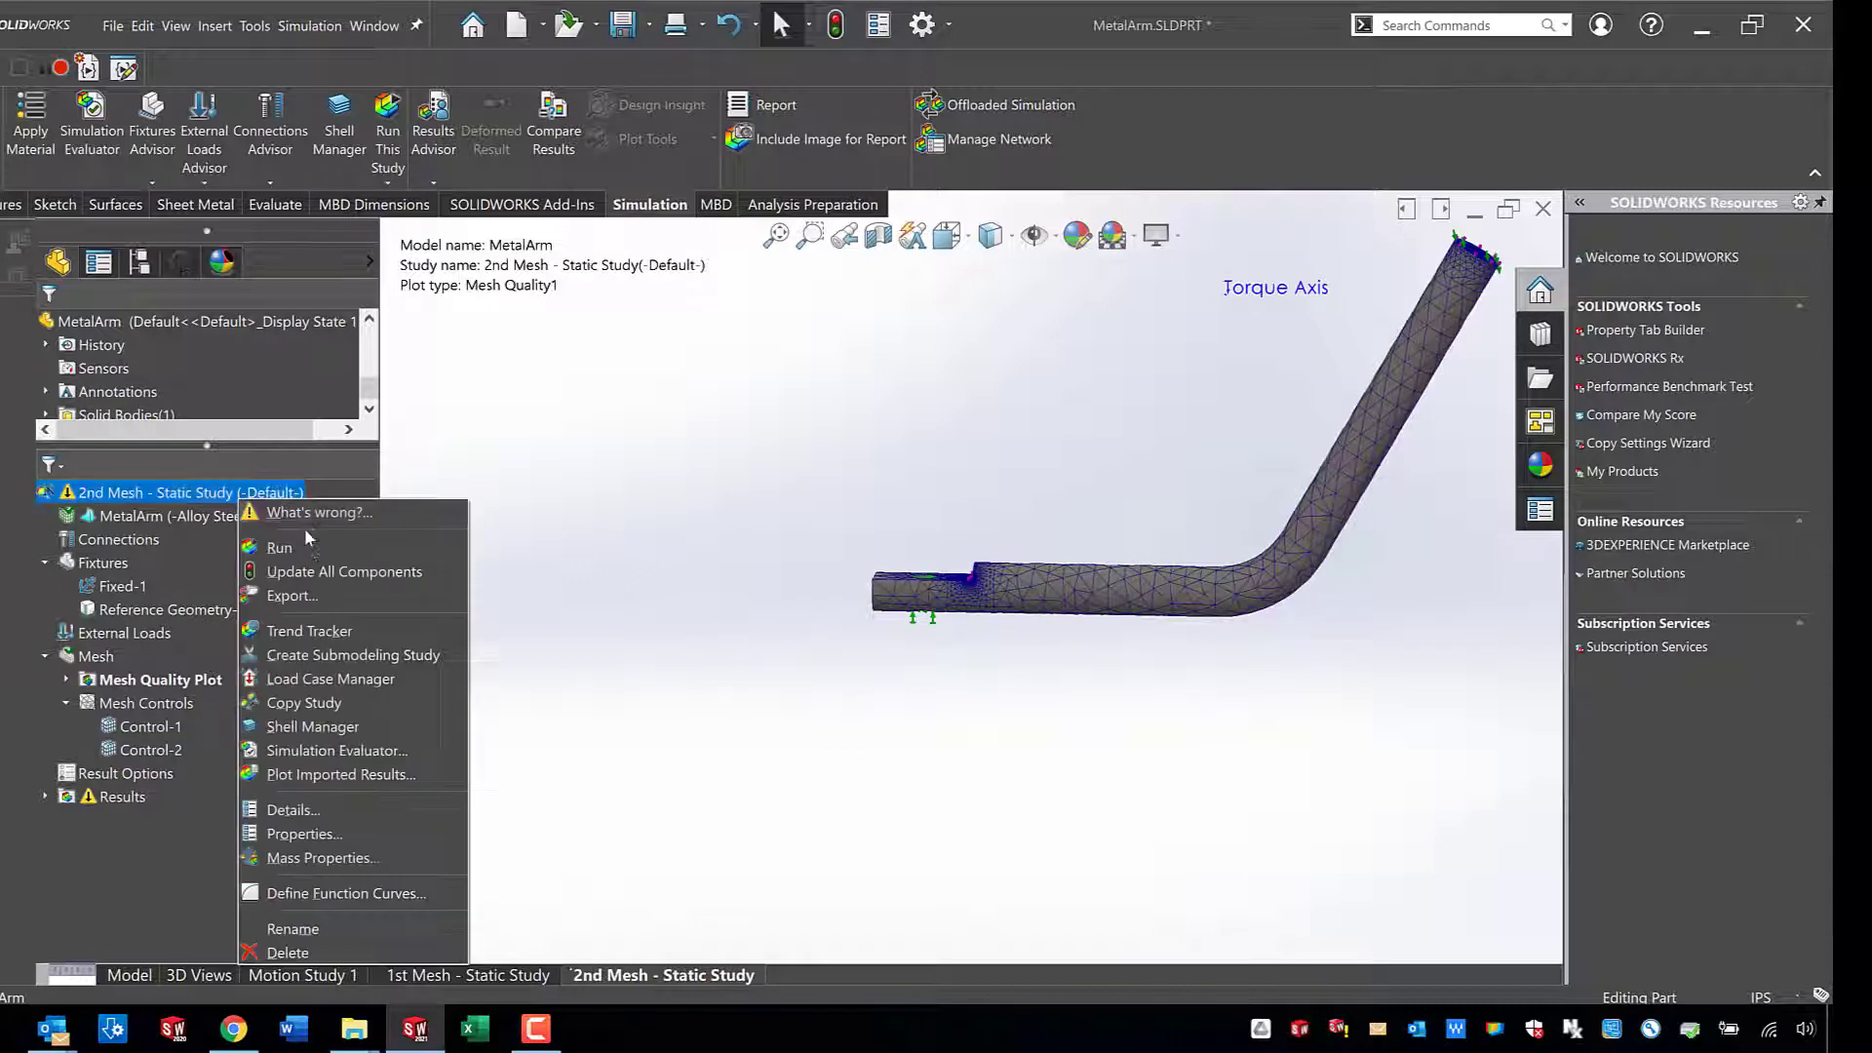
{"action": "left_click", "coordinate": [334, 544]}
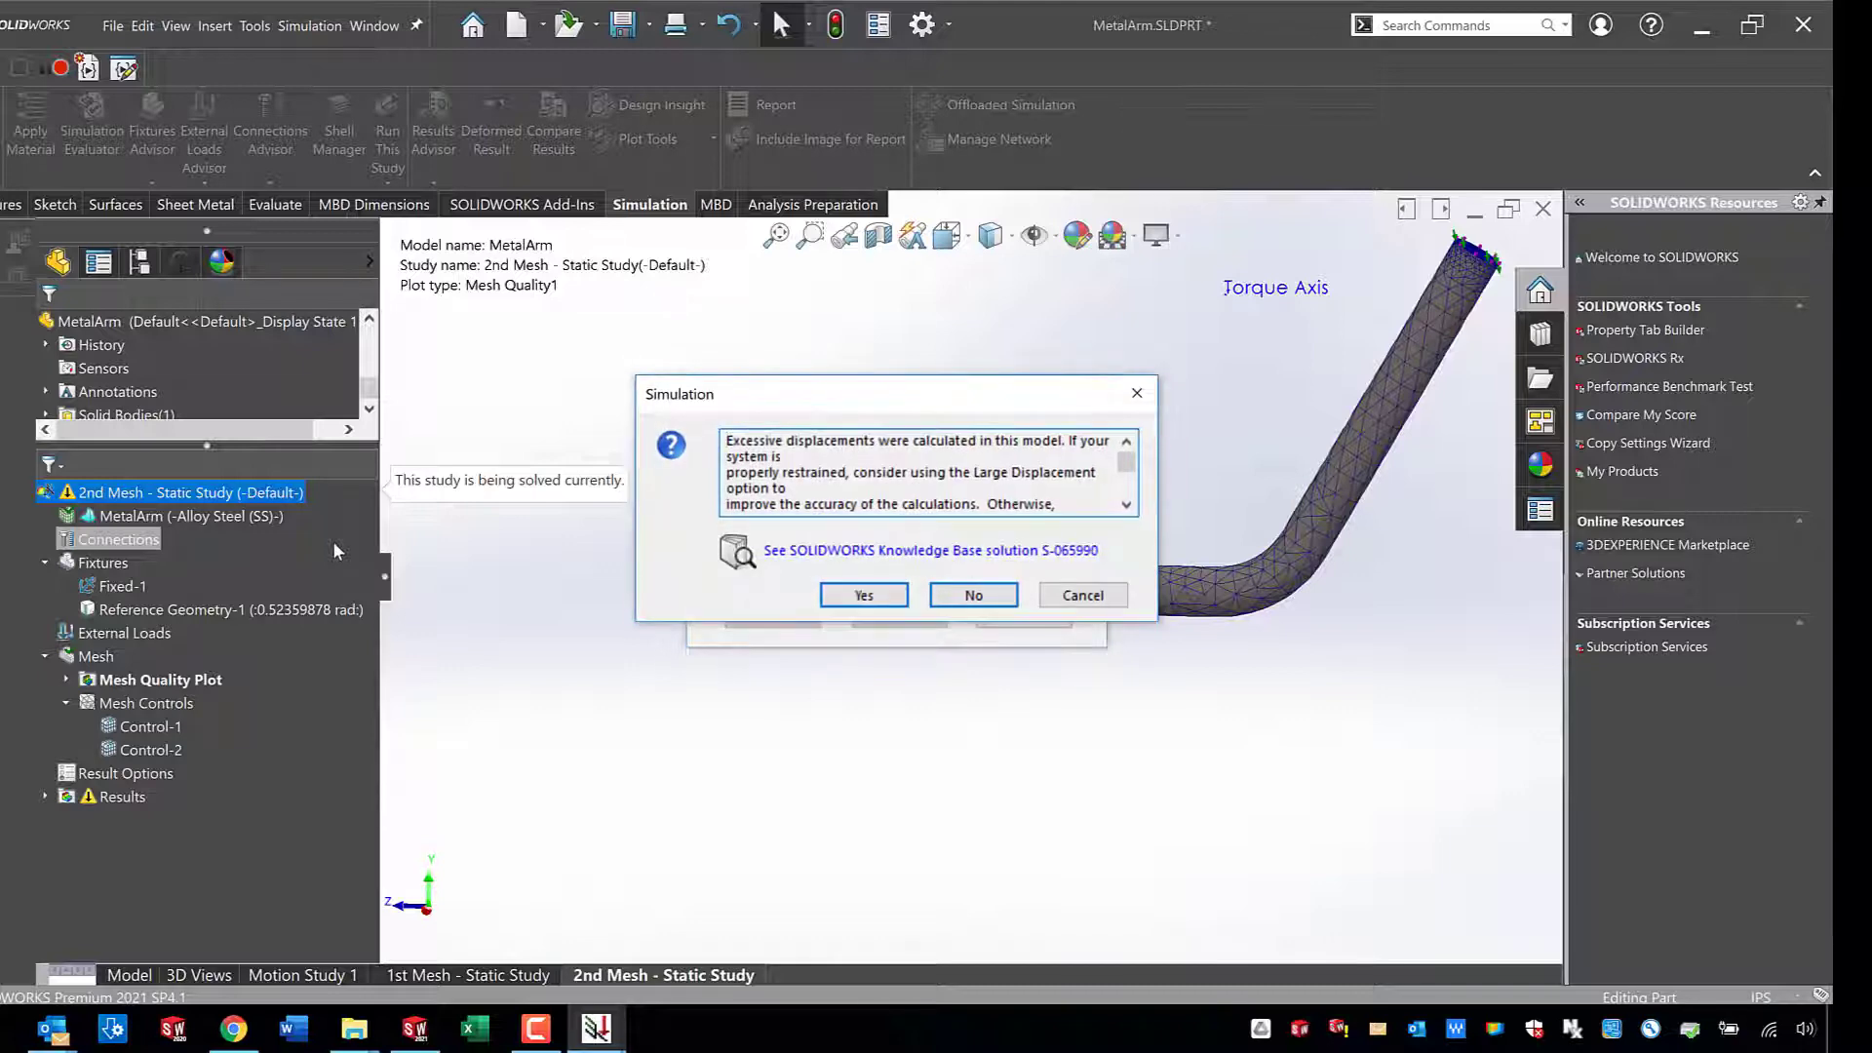
{"action": "left_click", "coordinate": [953, 597]}
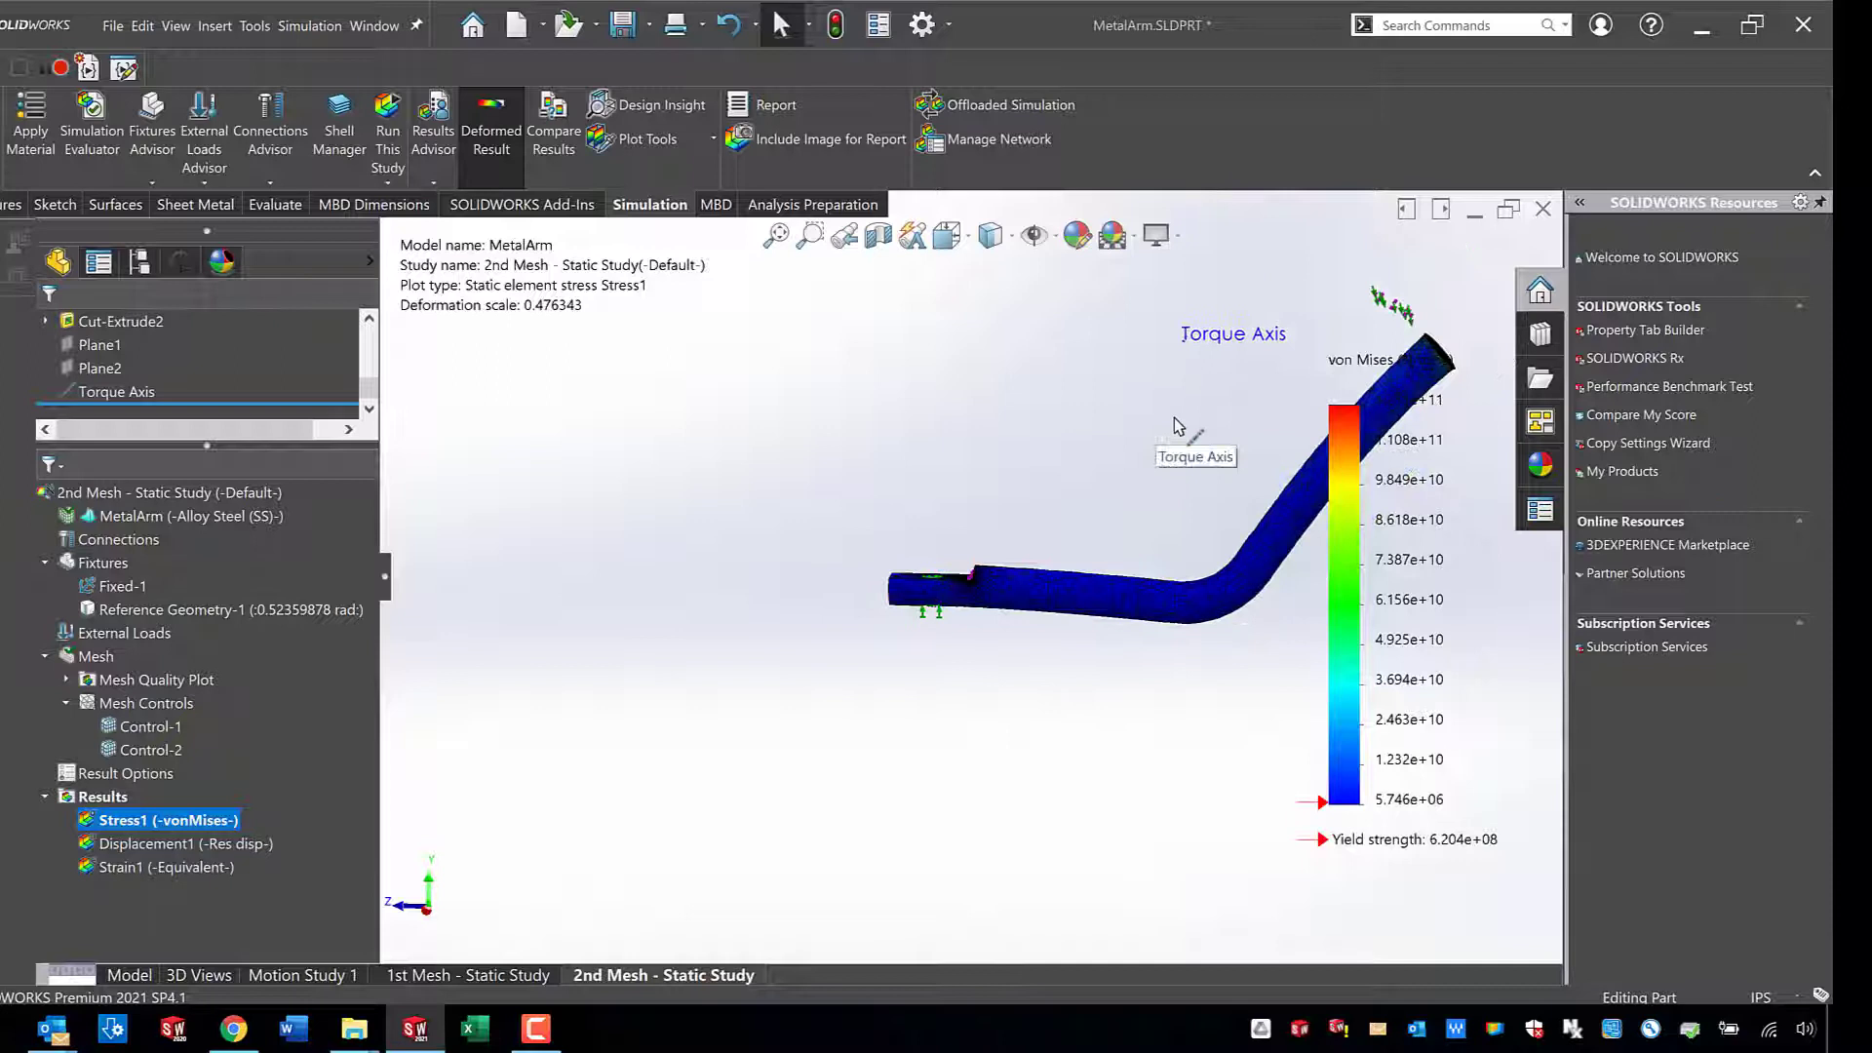
{"action": "scroll", "coordinate": [1141, 454], "scroll_direction": "down", "scroll_amount": 2}
{"action": "scroll", "coordinate": [1105, 489], "scroll_direction": "down", "scroll_amount": 2}
{"action": "scroll", "coordinate": [1073, 524], "scroll_direction": "down", "scroll_amount": 2}
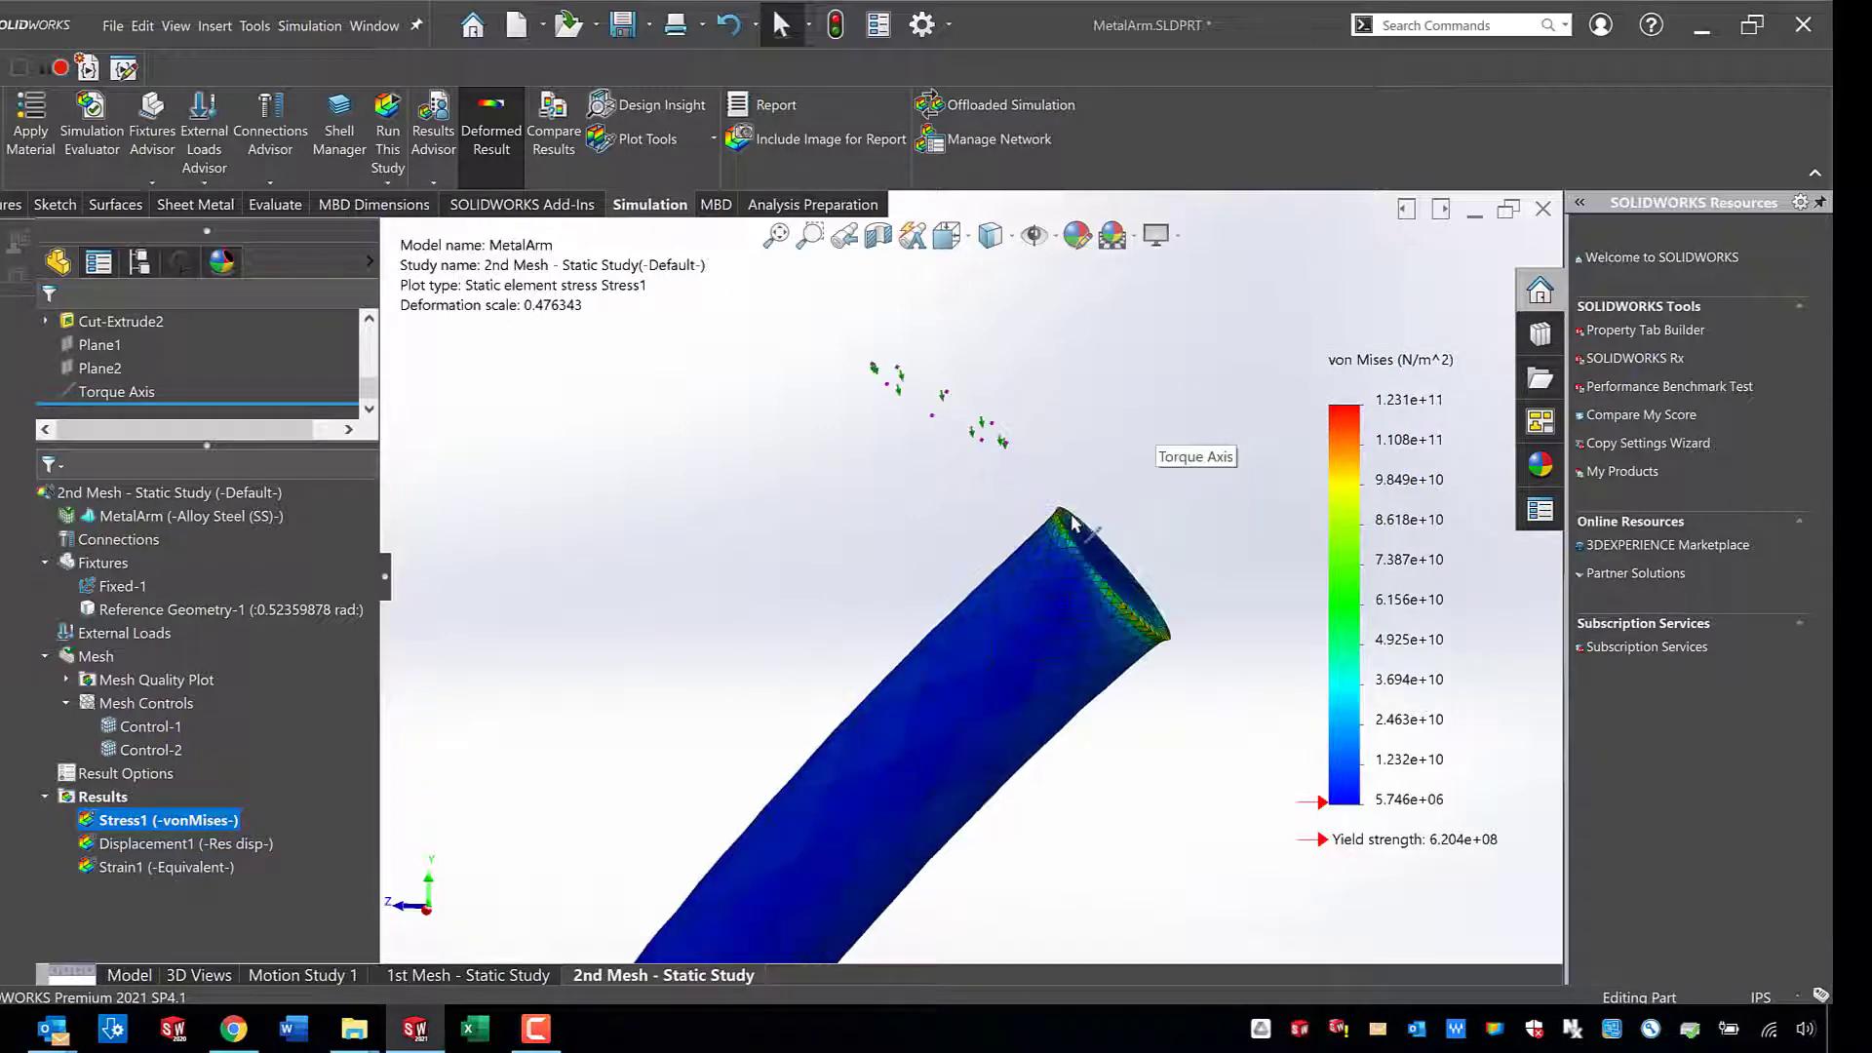
{"action": "scroll", "coordinate": [1093, 541], "scroll_direction": "up", "scroll_amount": 3}
{"action": "scroll", "coordinate": [1093, 543], "scroll_direction": "up", "scroll_amount": 2}
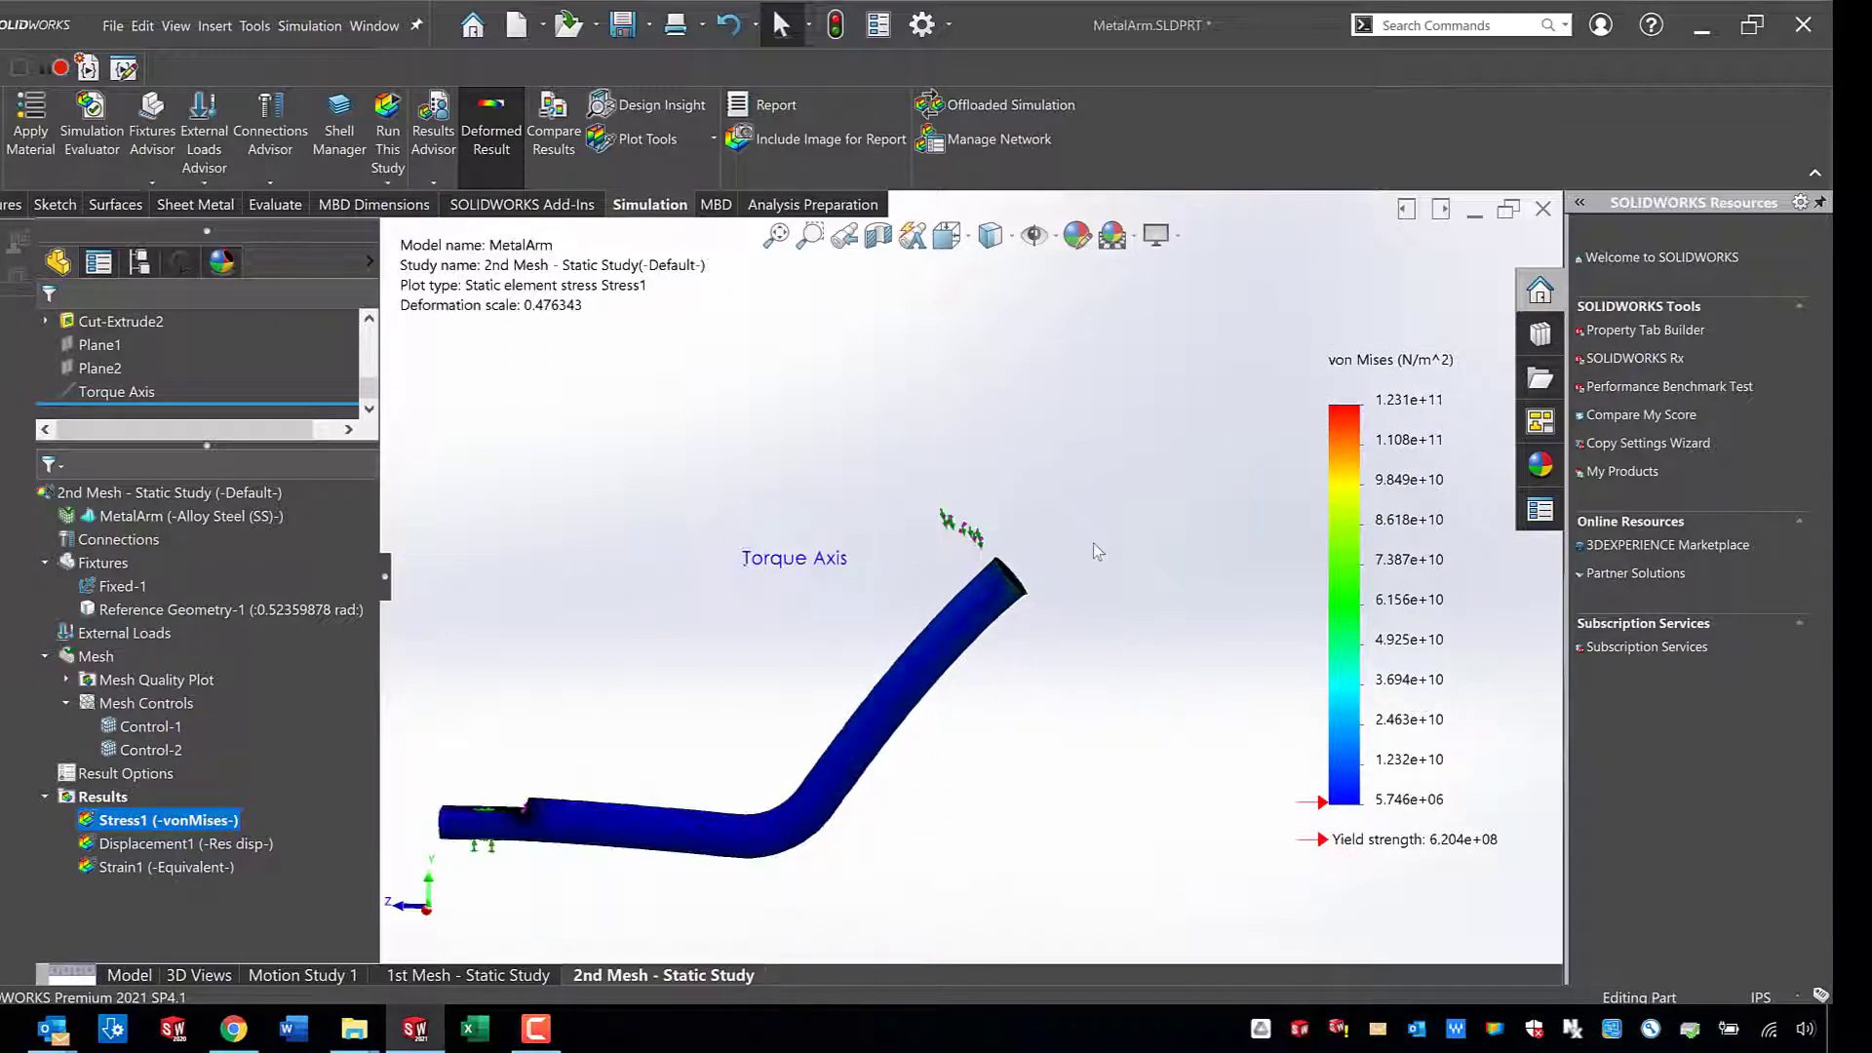
{"action": "middle_click_drag", "start_coordinate": [519, 656], "coordinate": [573, 715]}
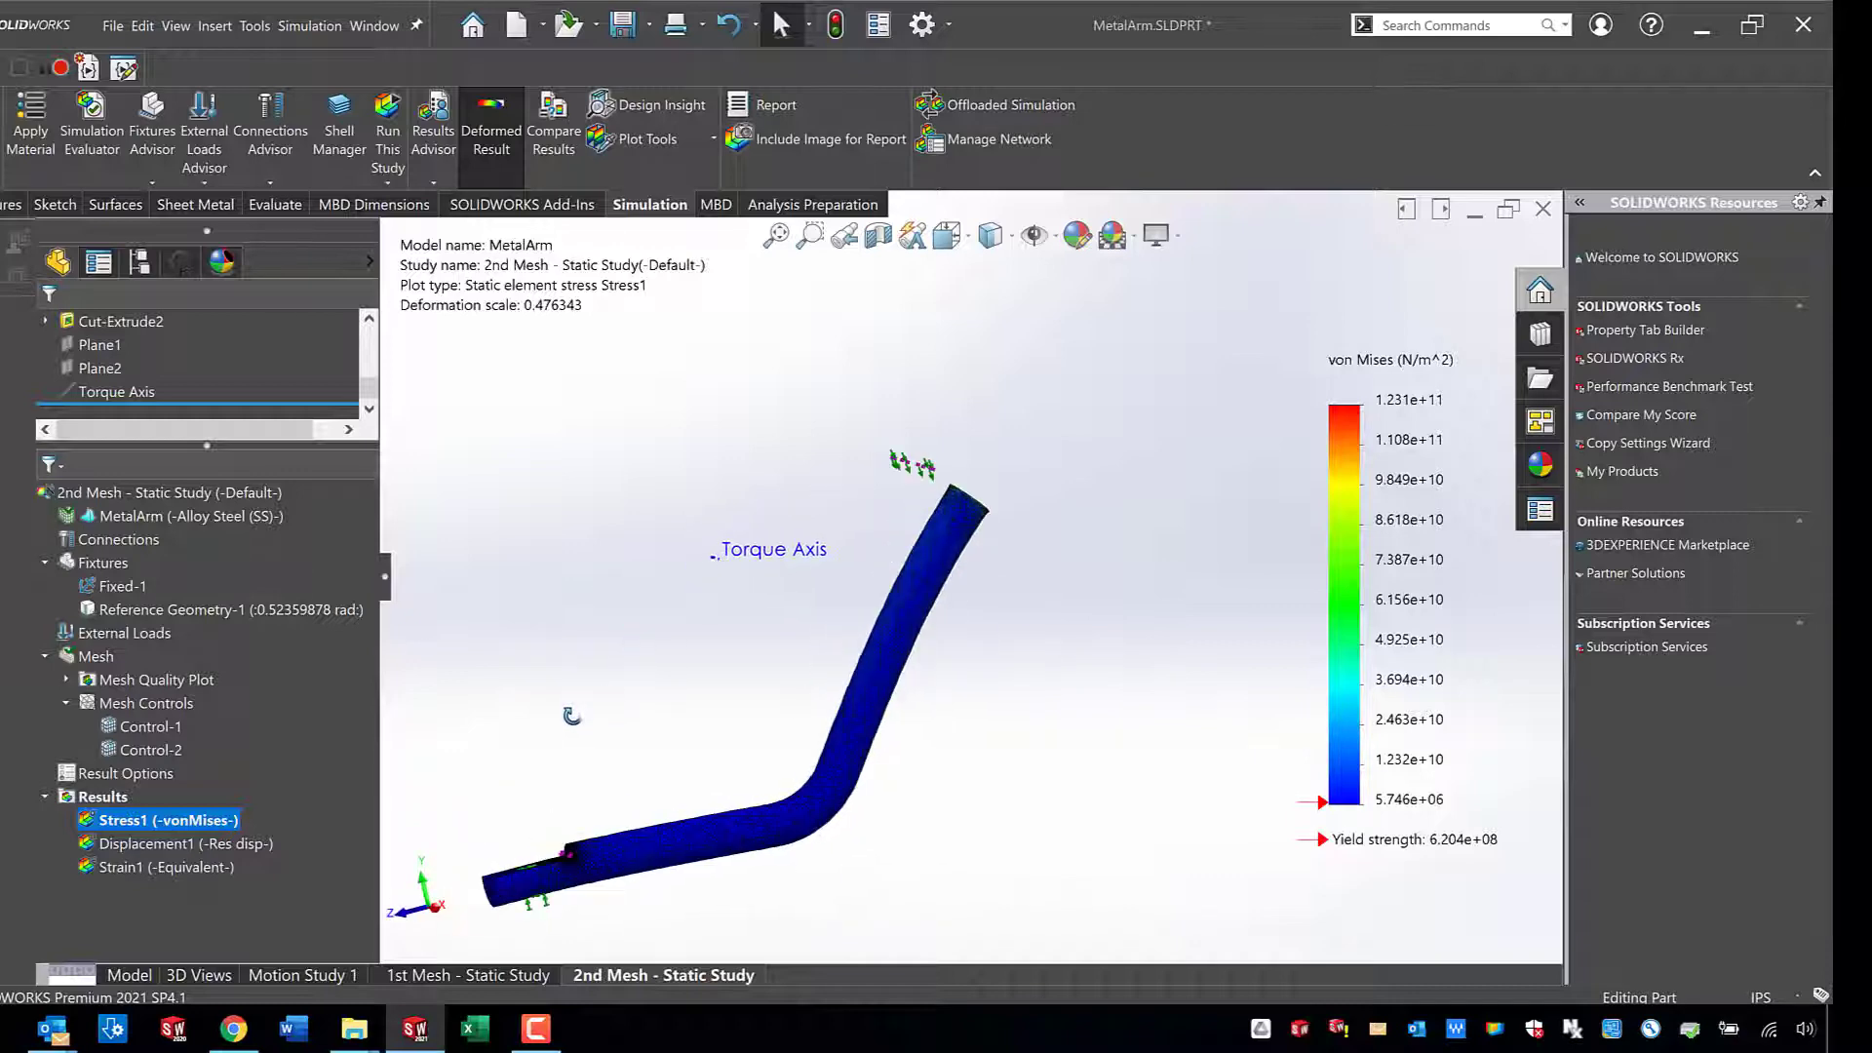
{"action": "scroll", "coordinate": [624, 843], "scroll_direction": "down", "scroll_amount": 2}
{"action": "scroll", "coordinate": [623, 843], "scroll_direction": "down", "scroll_amount": 2}
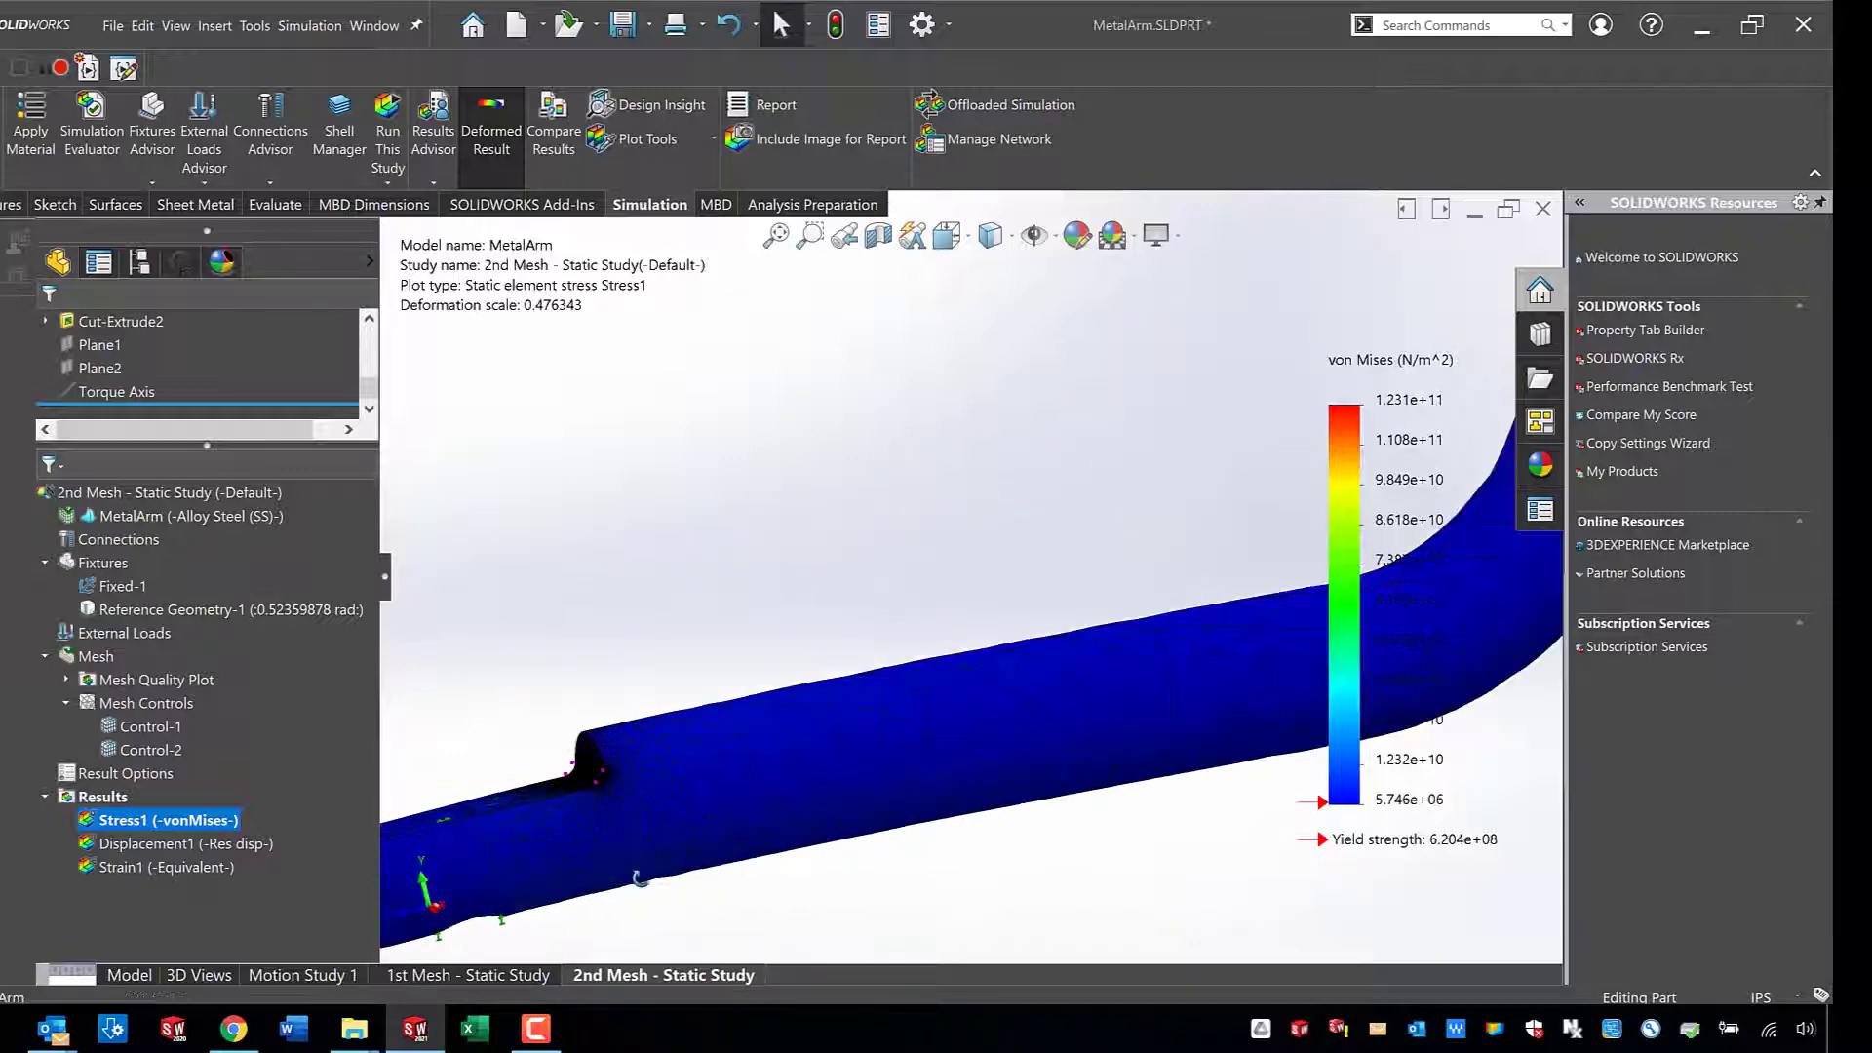
{"action": "scroll", "coordinate": [624, 843], "scroll_direction": "down", "scroll_amount": 1}
{"action": "scroll", "coordinate": [721, 670], "scroll_direction": "down", "scroll_amount": 2}
{"action": "scroll", "coordinate": [829, 588], "scroll_direction": "down", "scroll_amount": 2}
{"action": "scroll", "coordinate": [829, 588], "scroll_direction": "down", "scroll_amount": 1}
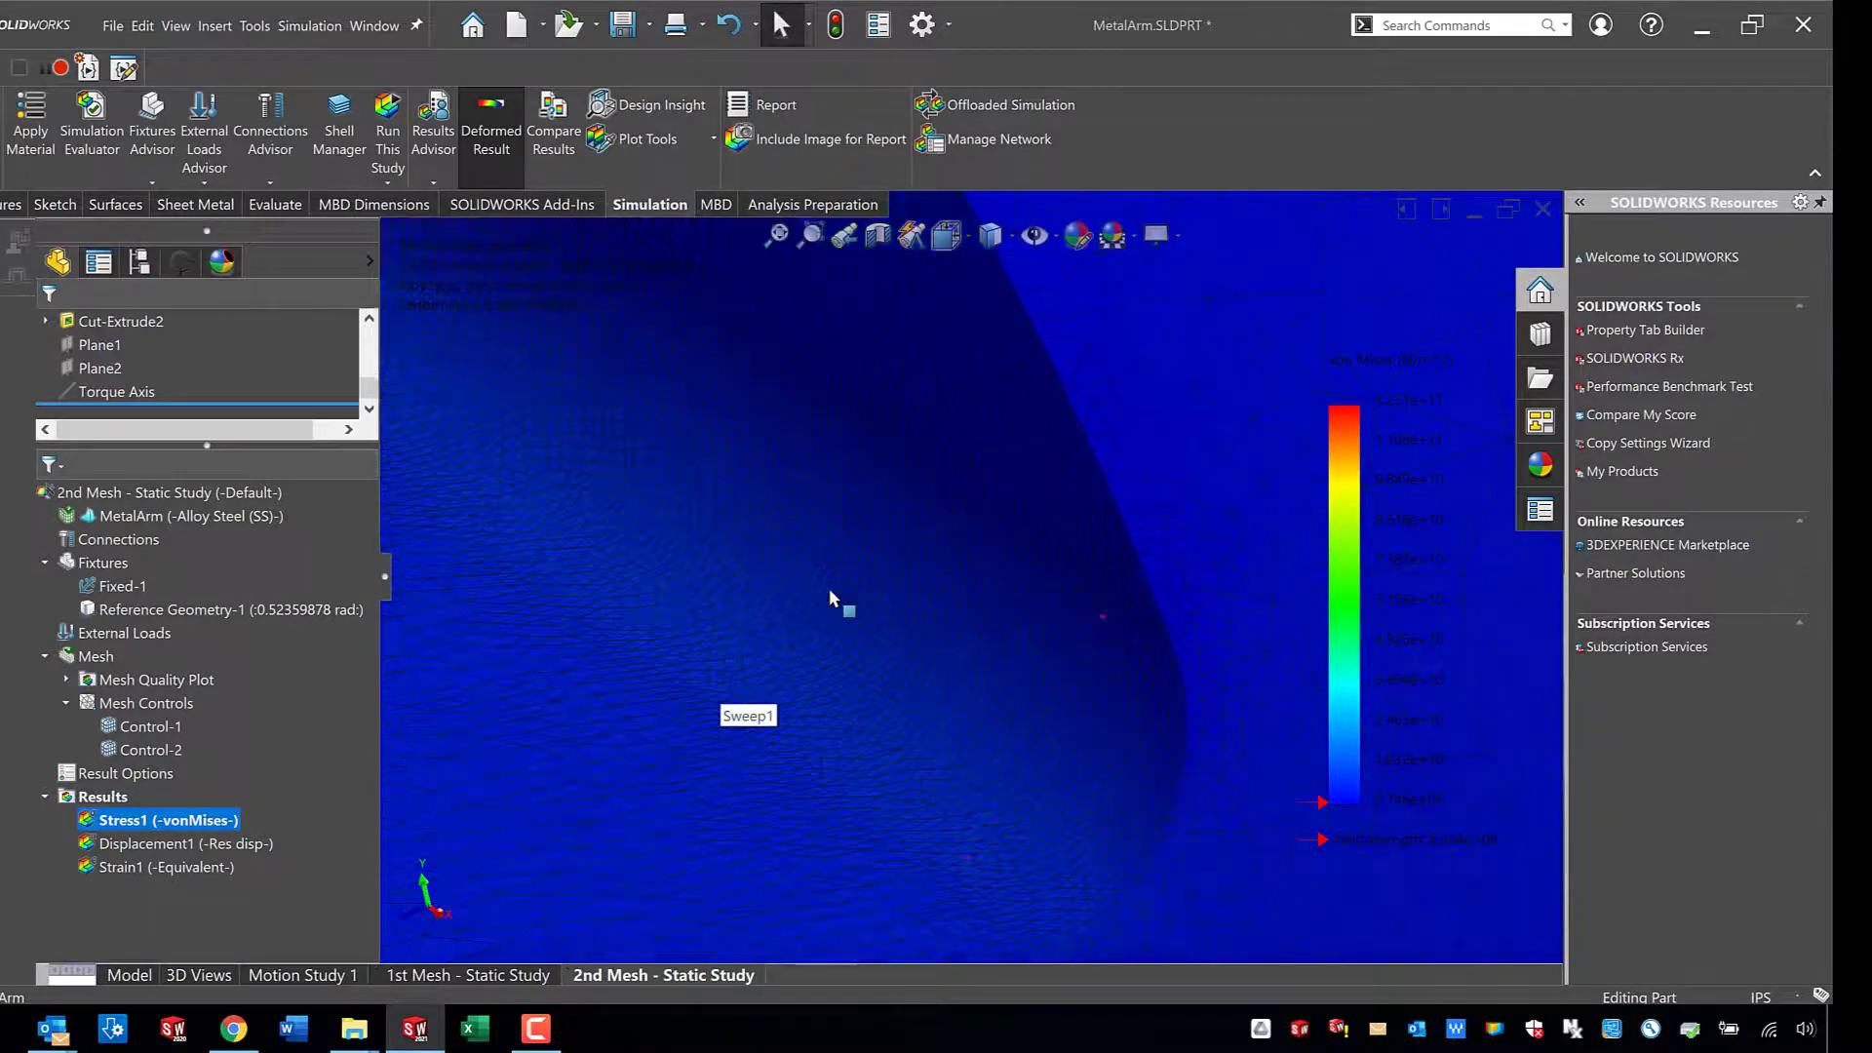
{"action": "scroll", "coordinate": [812, 596], "scroll_direction": "up", "scroll_amount": 1}
{"action": "scroll", "coordinate": [811, 596], "scroll_direction": "up", "scroll_amount": 2}
{"action": "scroll", "coordinate": [812, 595], "scroll_direction": "up", "scroll_amount": 3}
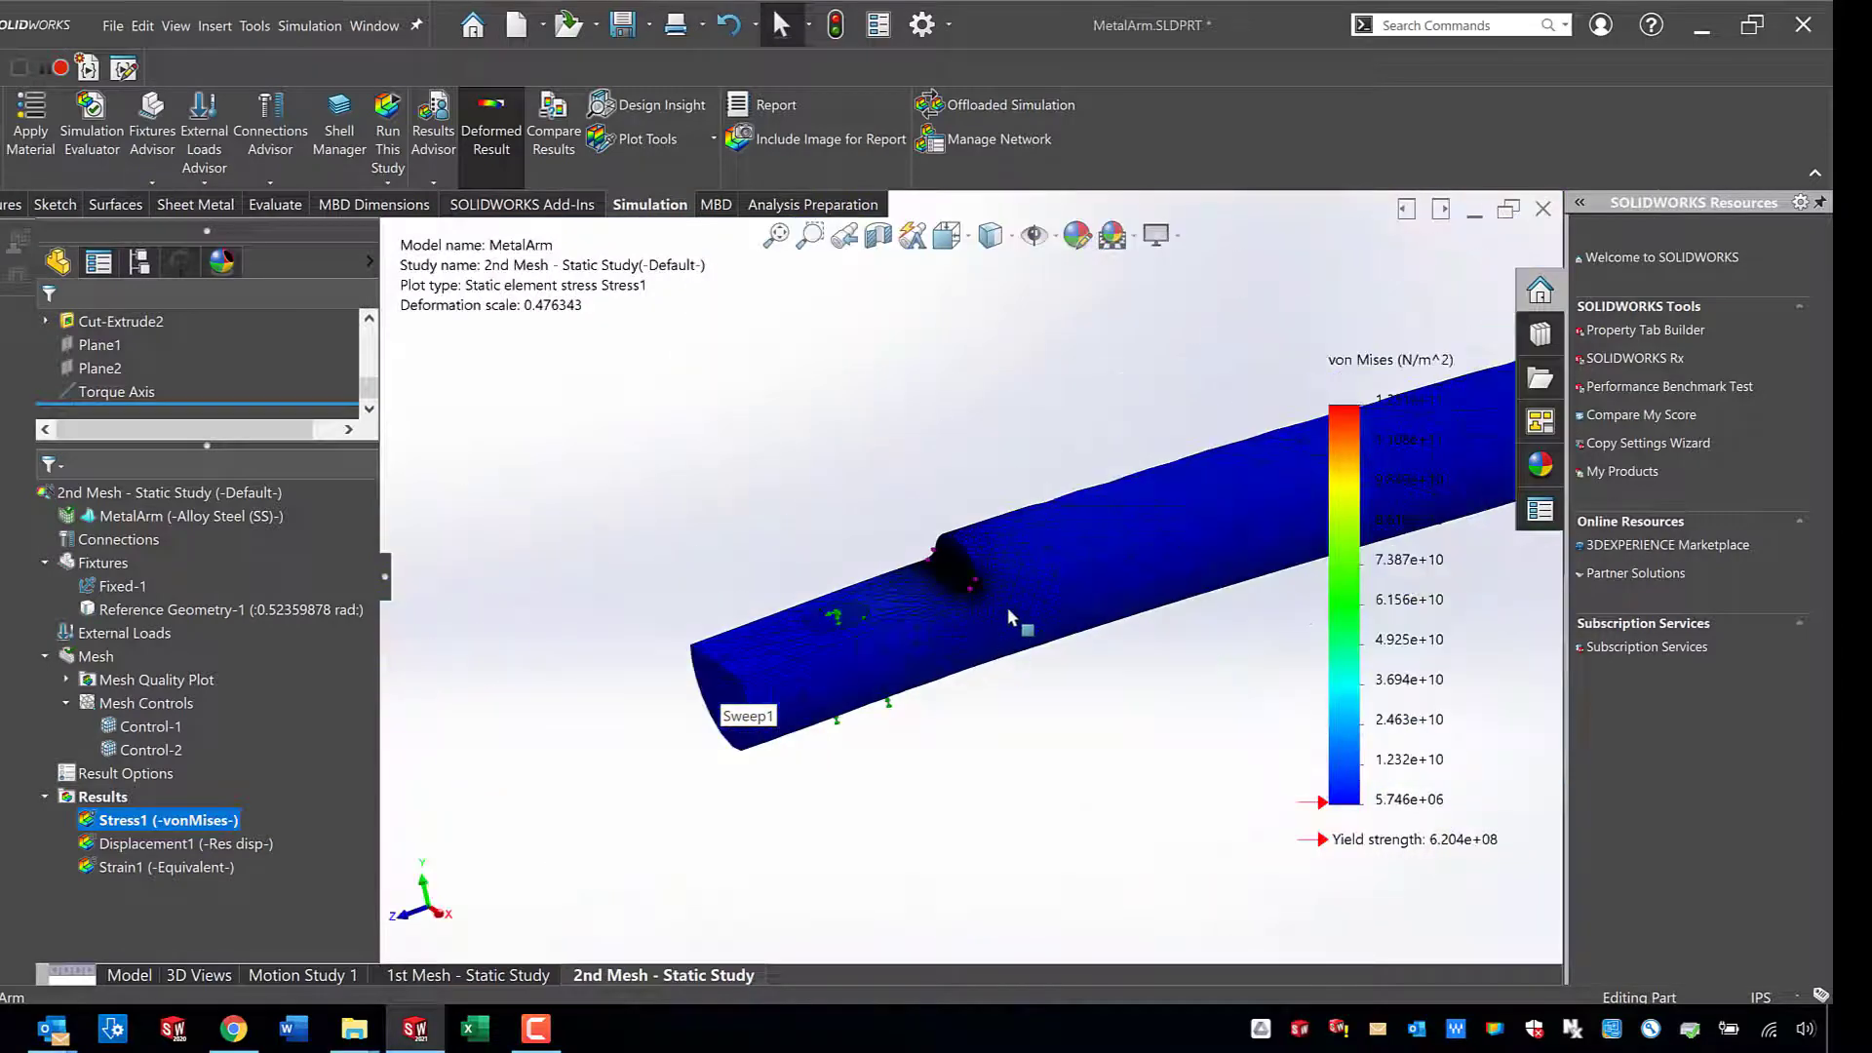
{"action": "mouse_move", "coordinate": [1009, 607]}
{"action": "middle_mouse_down"}
{"action": "mouse_move", "coordinate": [944, 604]}
{"action": "mouse_move", "coordinate": [954, 593]}
{"action": "middle_mouse_up"}
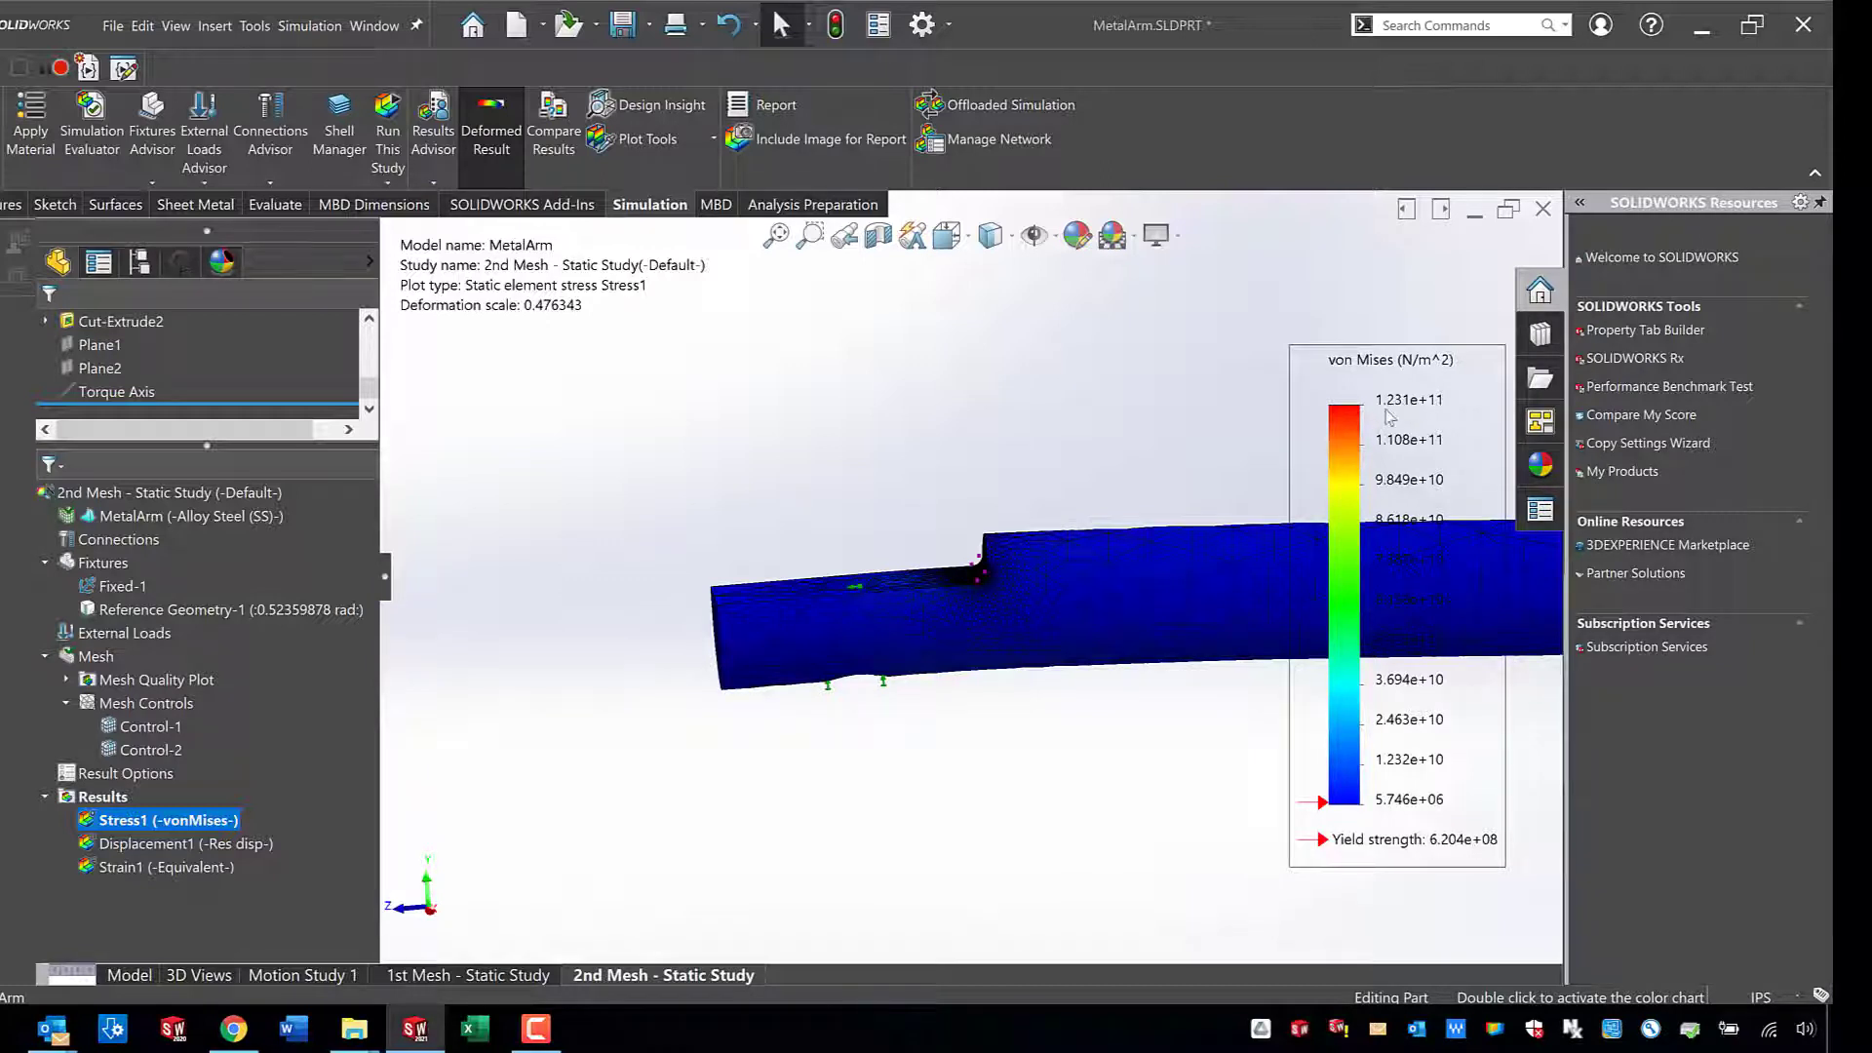
Replace Stress1's automatic maximum with the 6.204e+08 N/m² yield strength.
{"action": "double_click", "coordinate": [220, 822]}
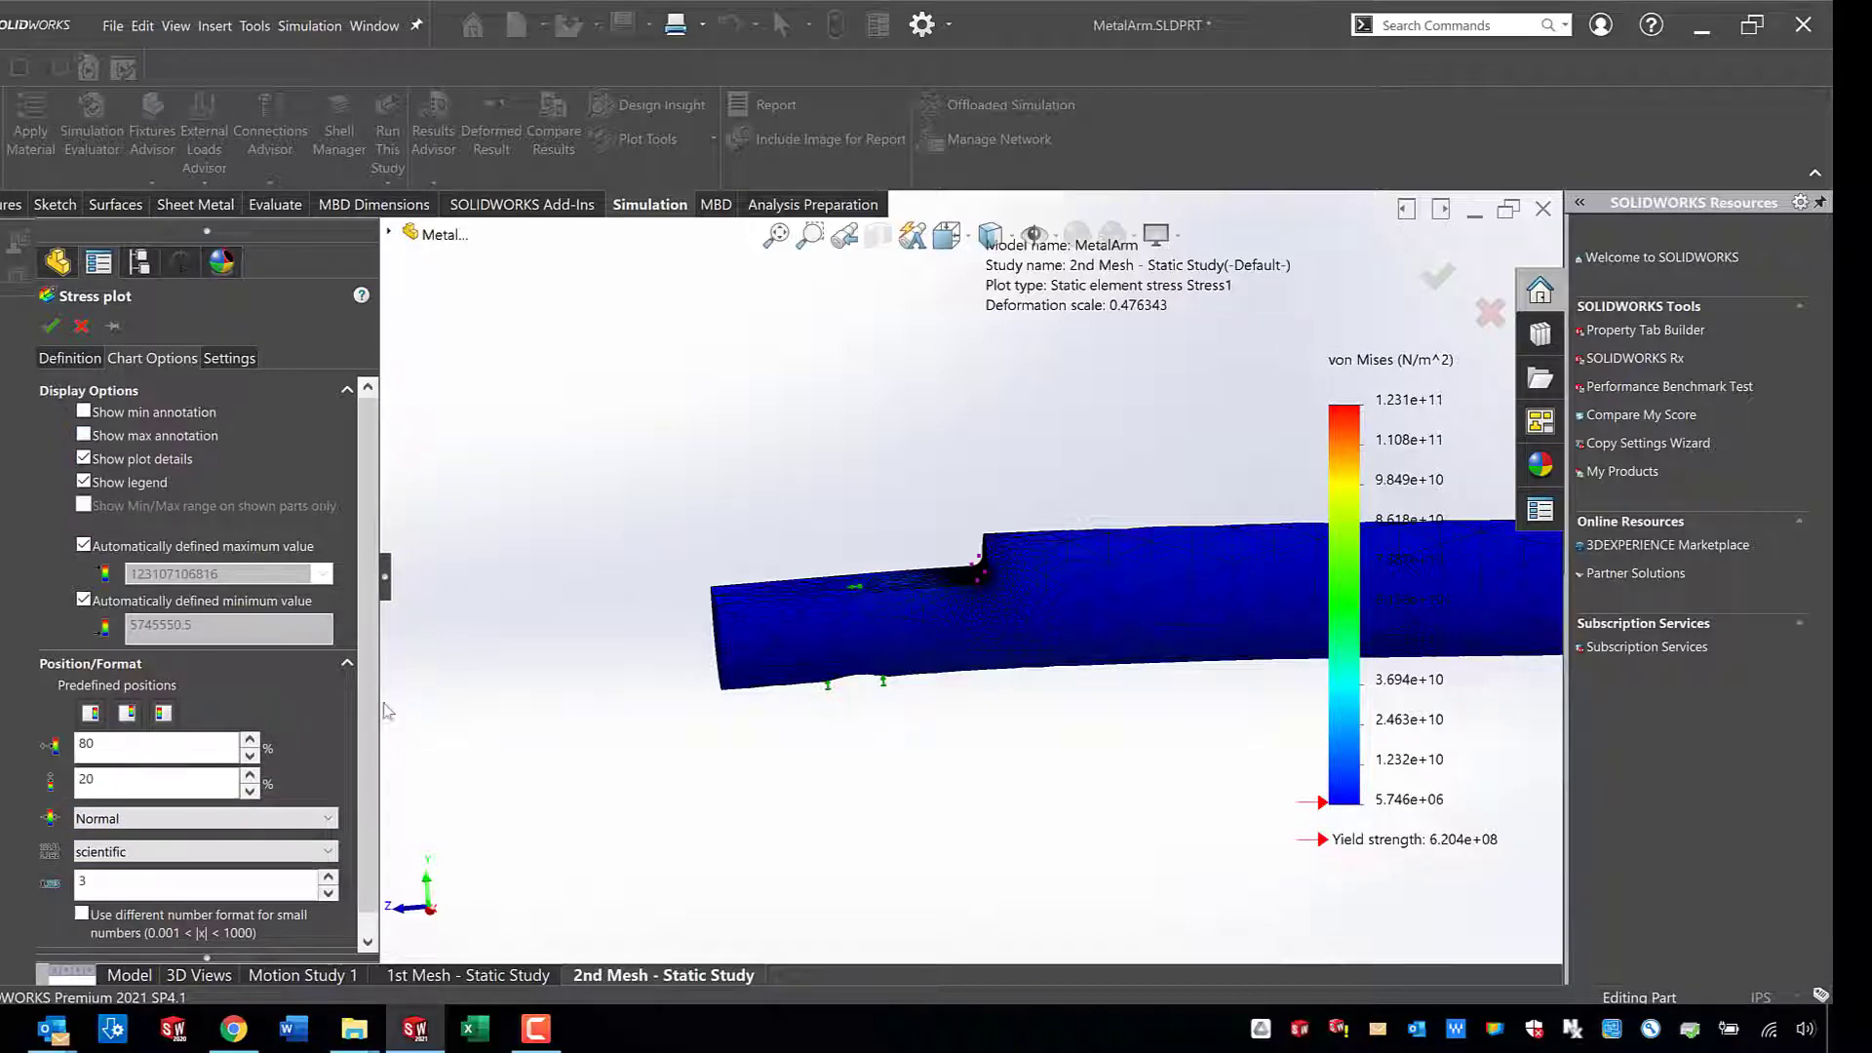
{"action": "left_click", "coordinate": [85, 546]}
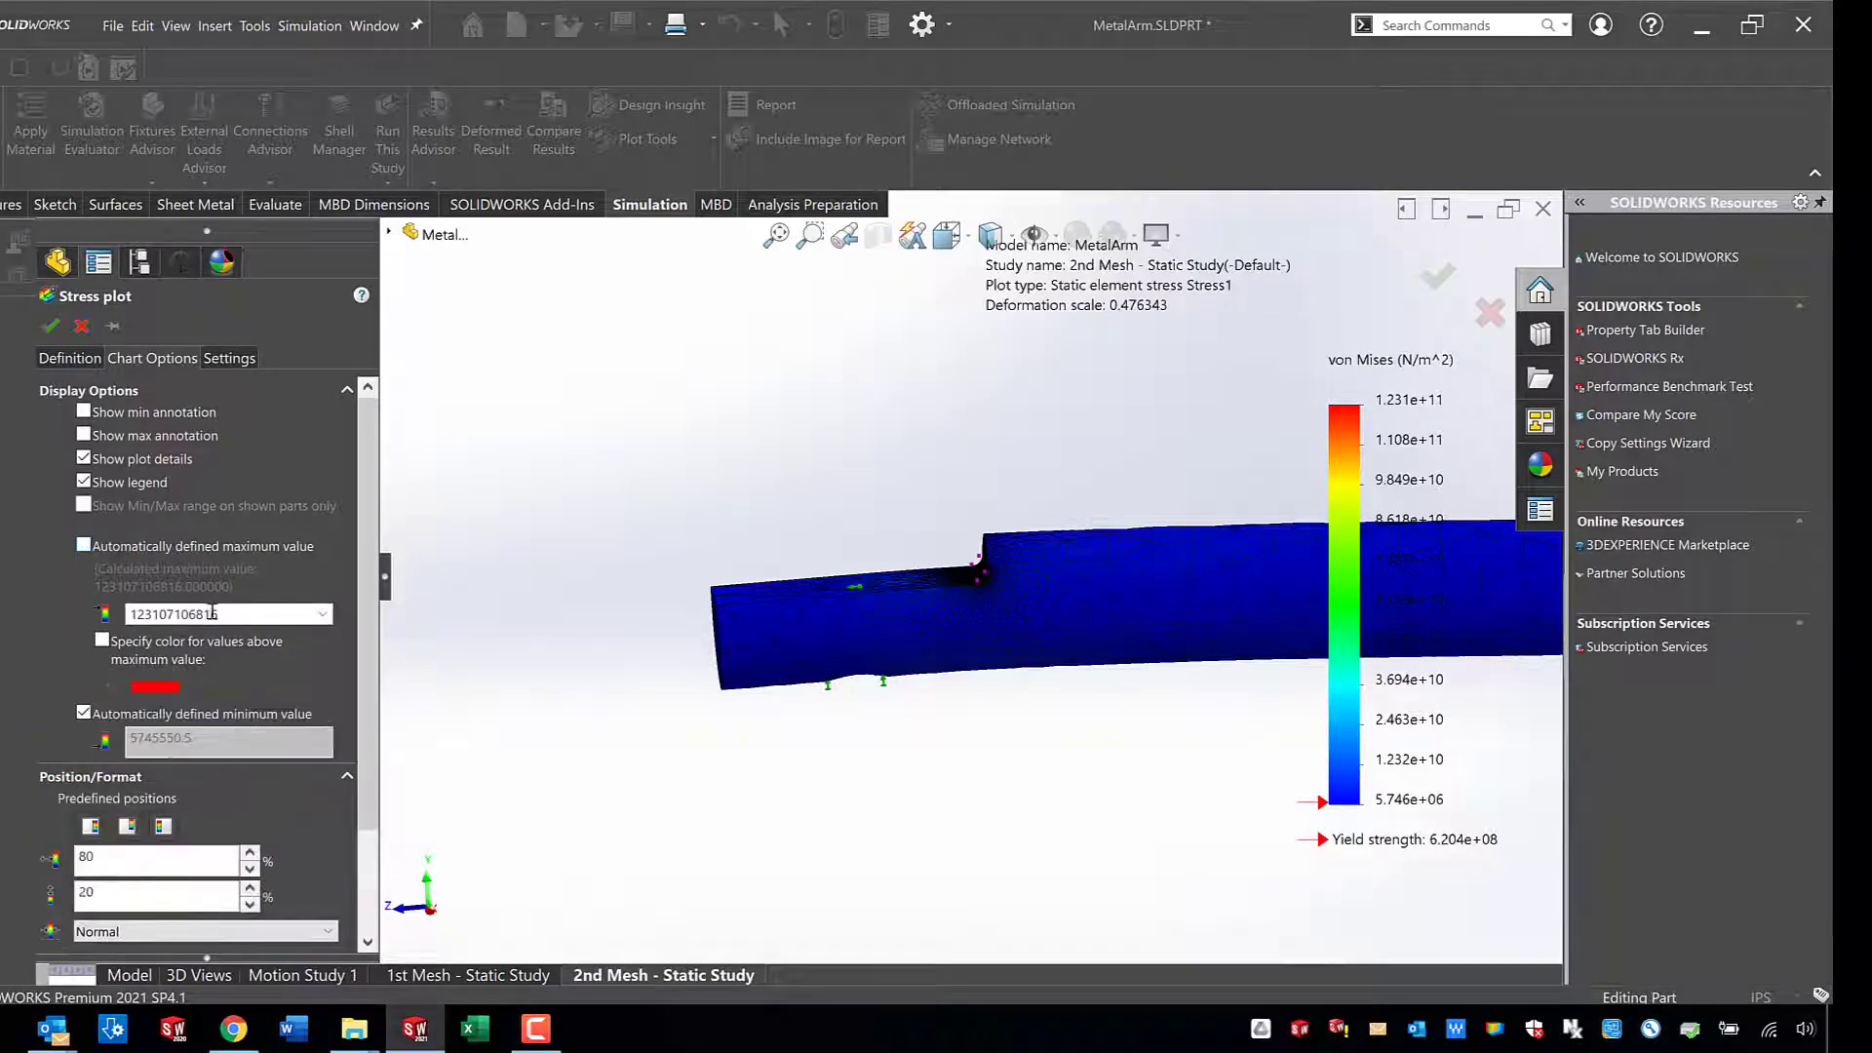
{"action": "left_click", "coordinate": [215, 613]}
{"action": "double_click", "coordinate": [214, 614]}
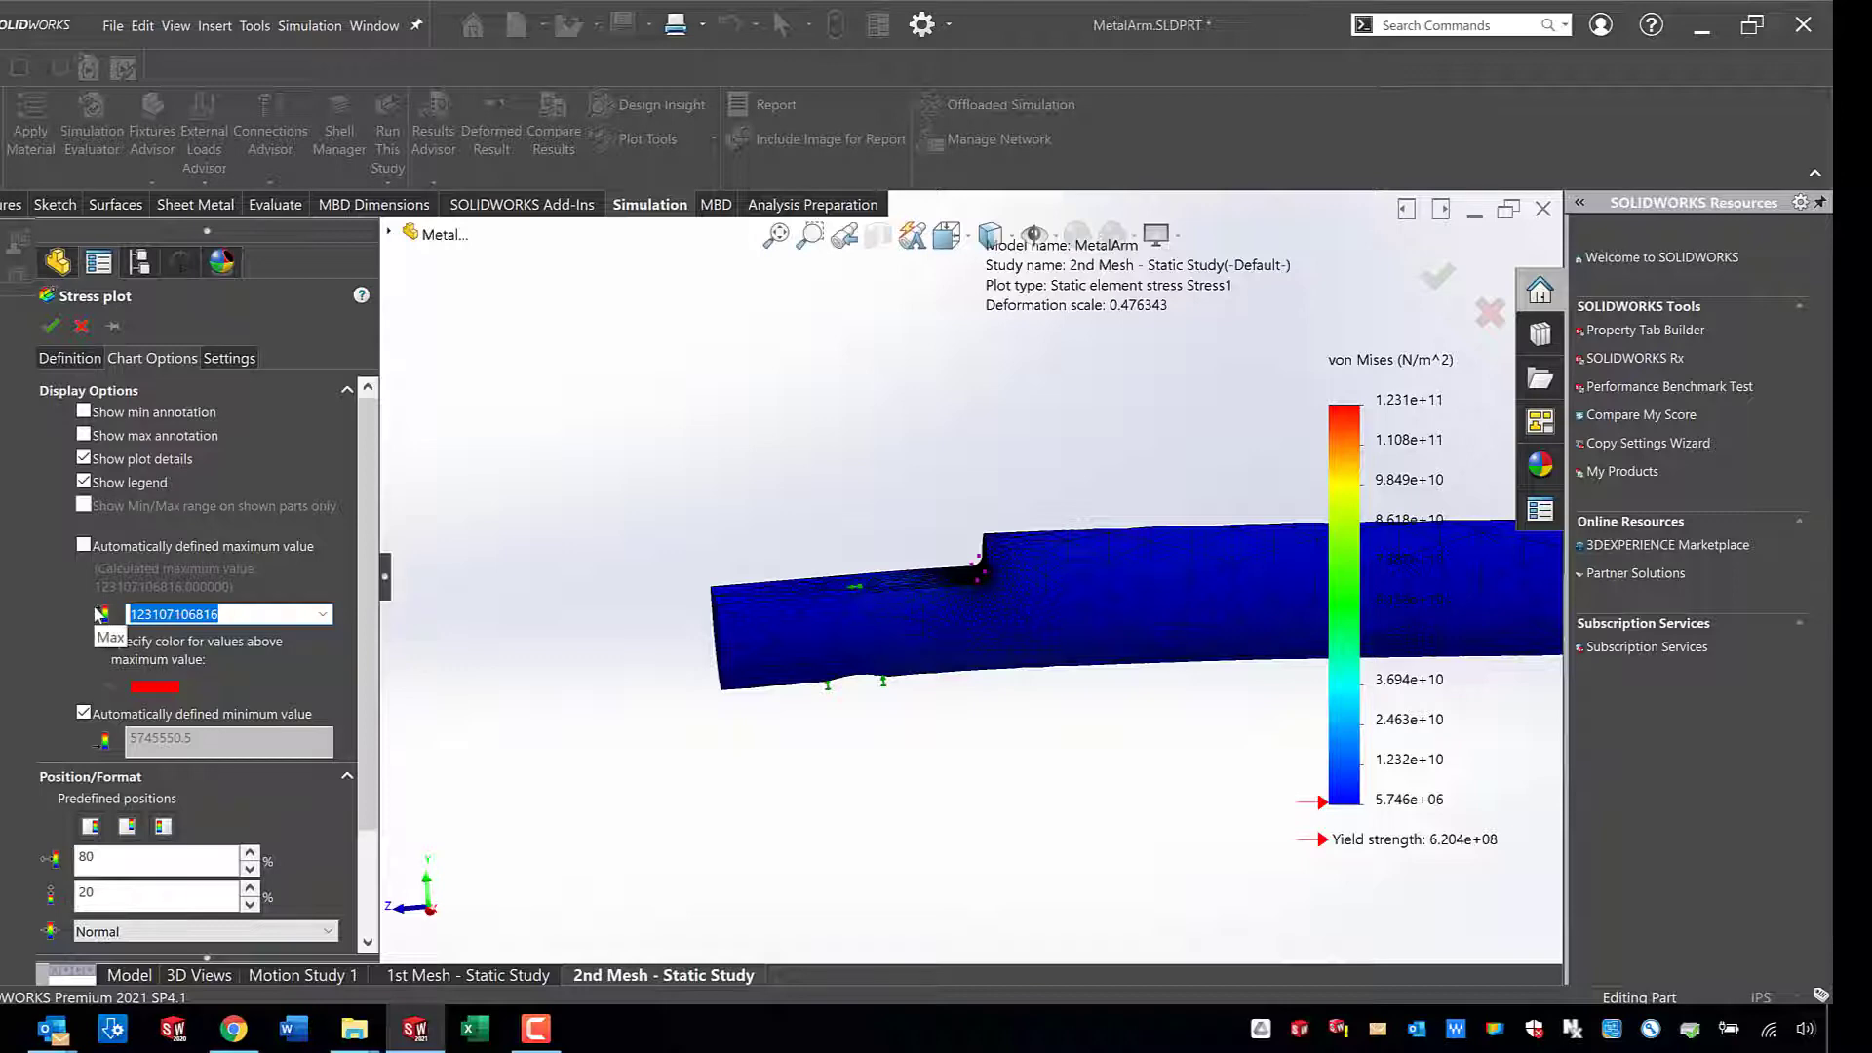
{"action": "type", "text": "6.204e8"}
{"action": "key", "text": "ctrl+z"}
{"action": "key", "text": "Return"}
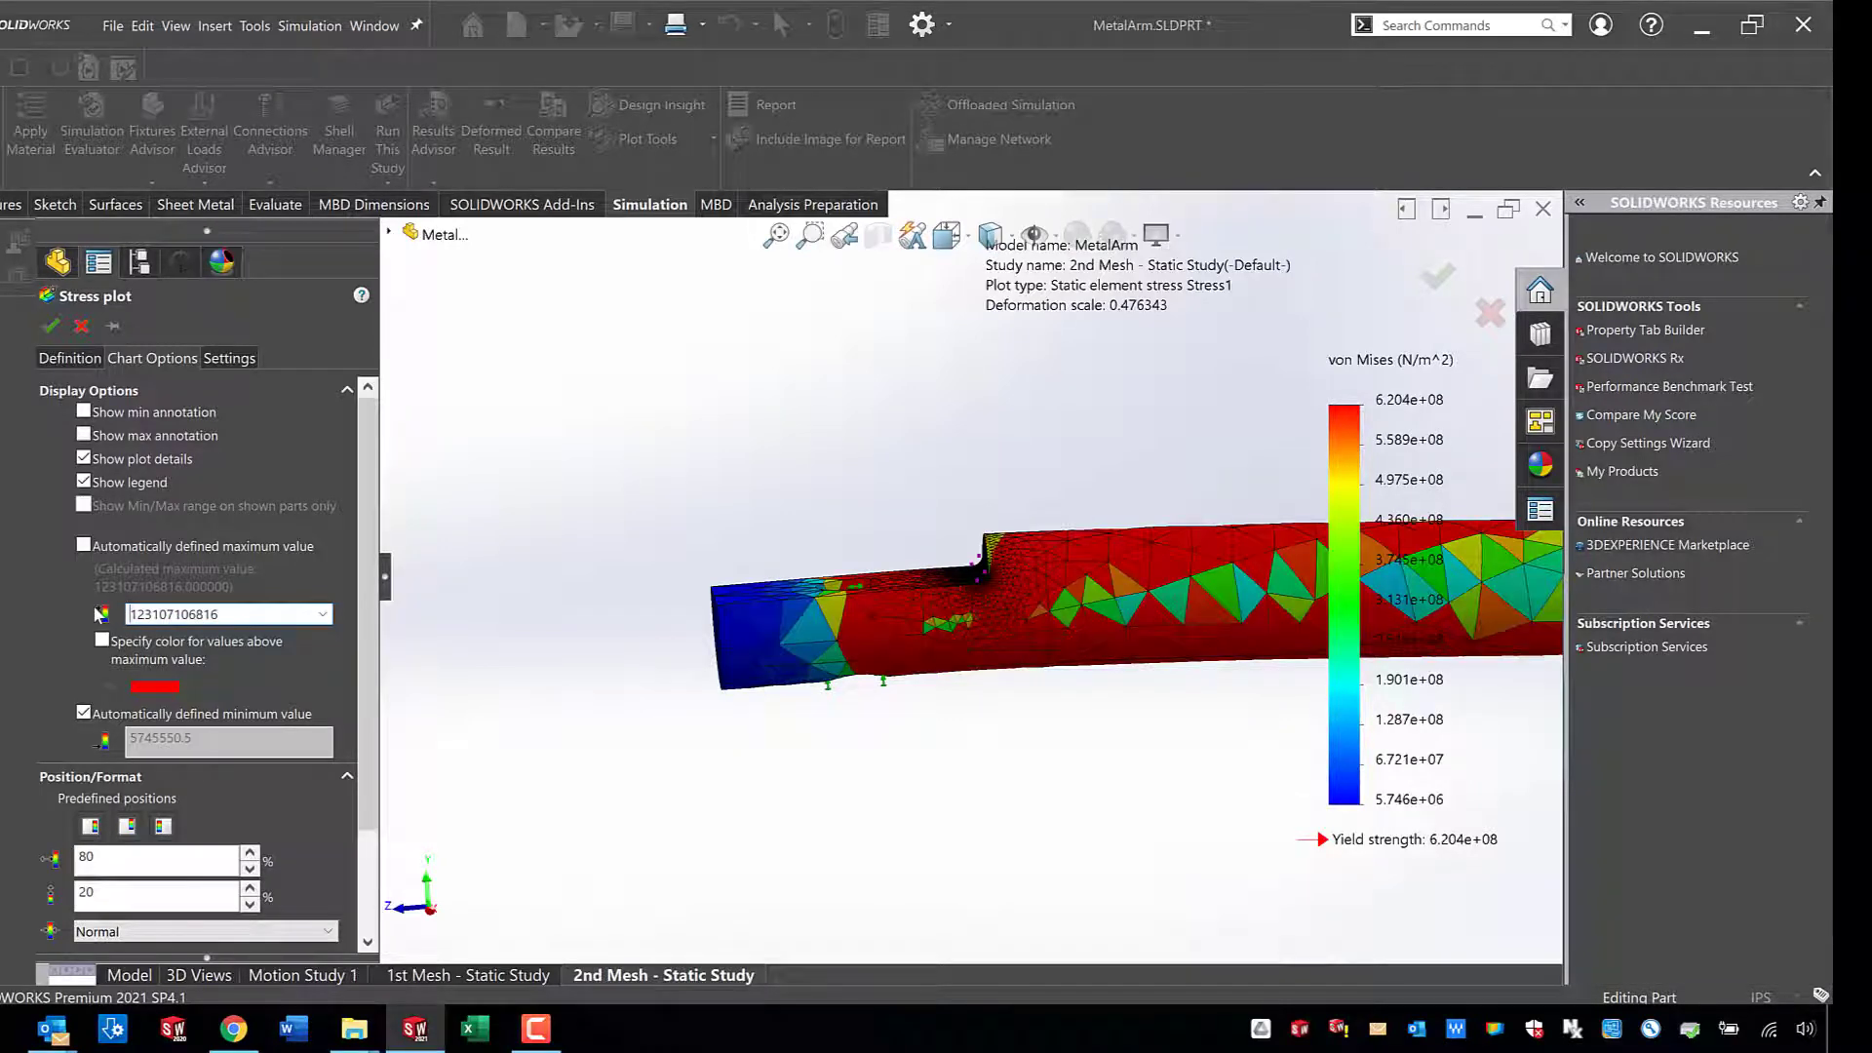
{"action": "left_click", "coordinate": [47, 324]}
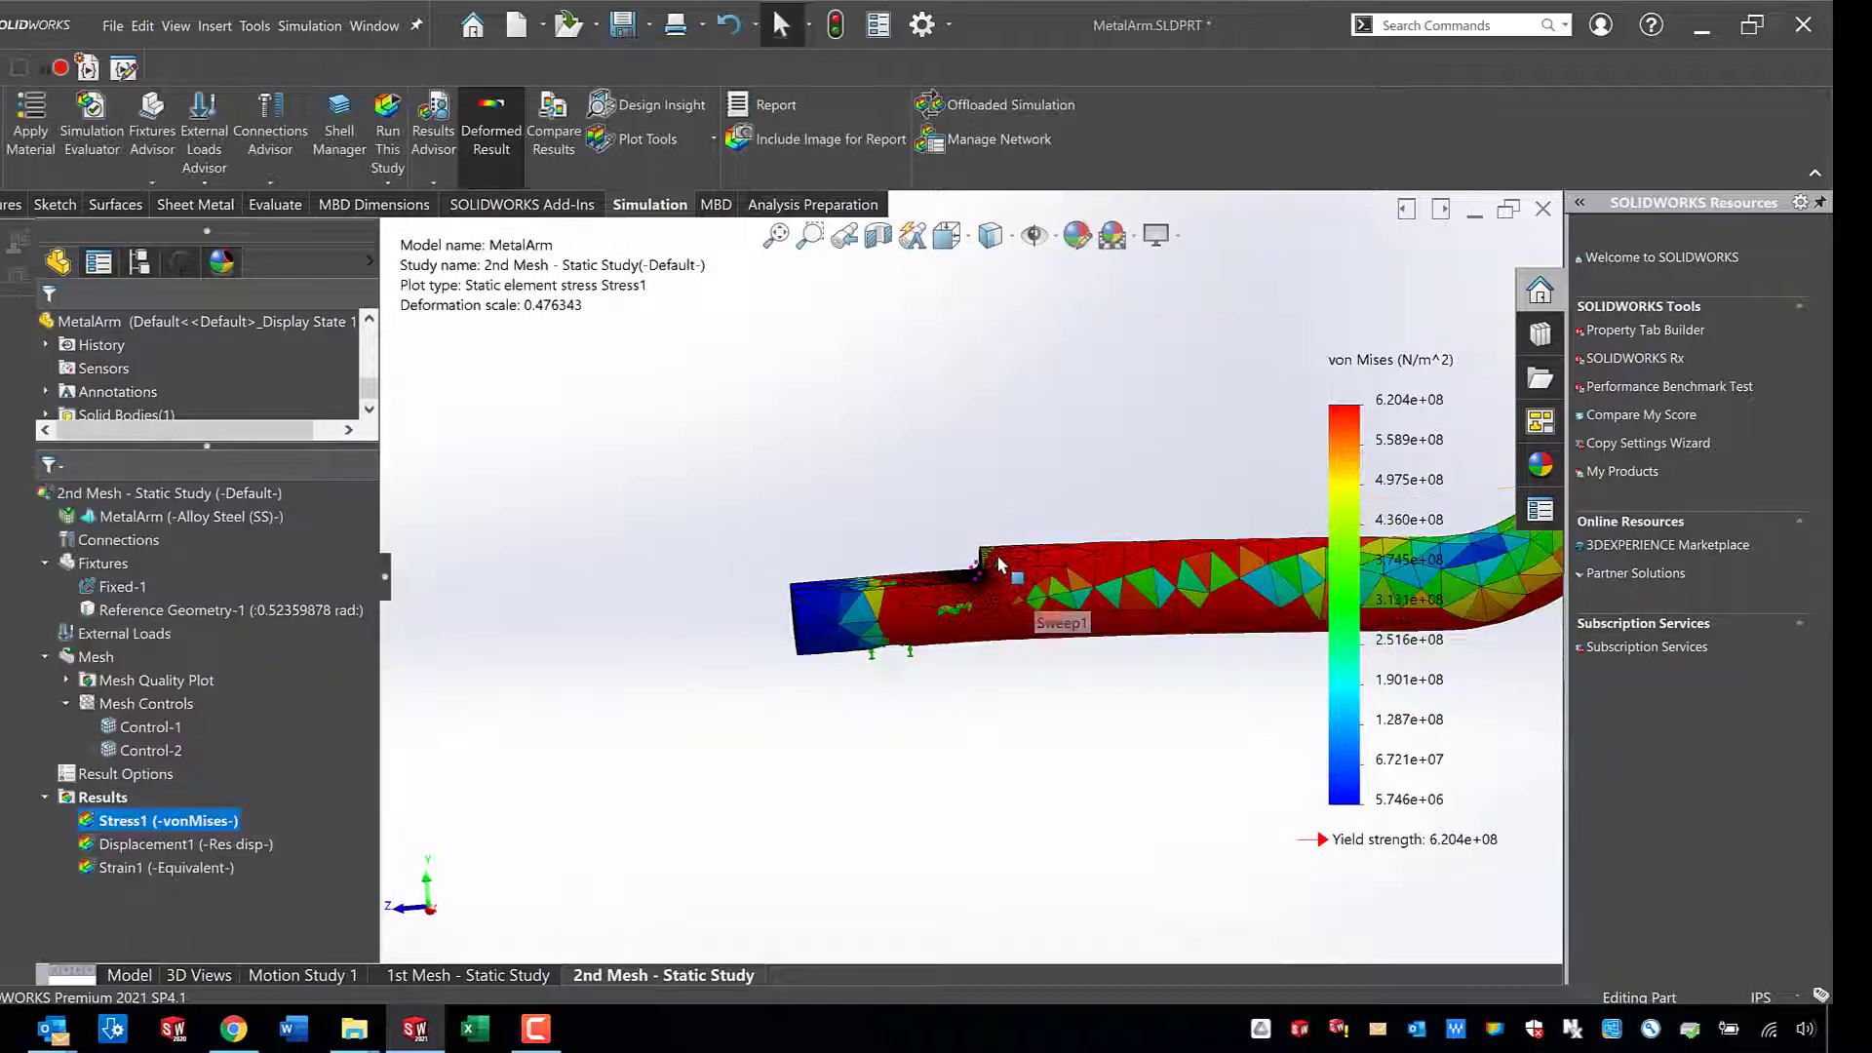
Orbit around the yield-capped stress at the notch fillet, then switch to 1st Mesh - Static Study.
{"action": "middle_click_drag", "start_coordinate": [1030, 579], "coordinate": [986, 579]}
{"action": "scroll", "coordinate": [986, 577], "scroll_direction": "down", "scroll_amount": 3}
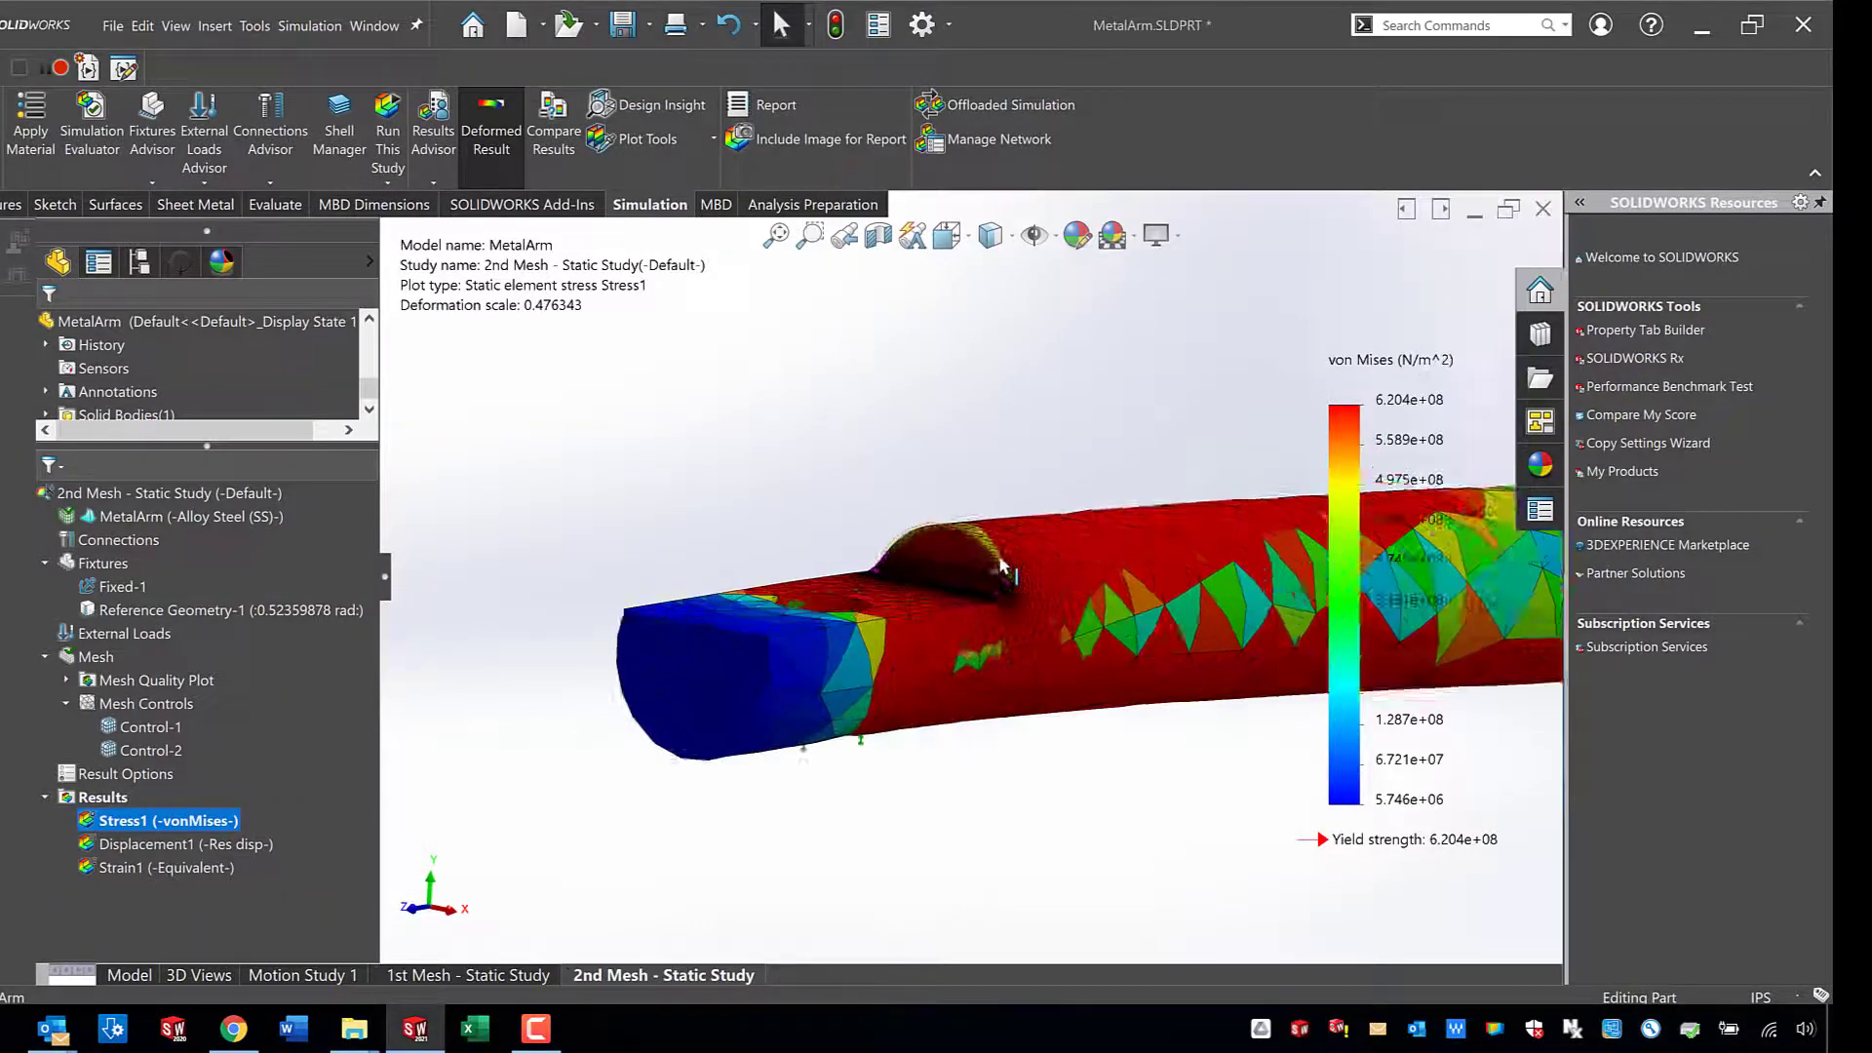
{"action": "scroll", "coordinate": [981, 614], "scroll_direction": "down", "scroll_amount": 3}
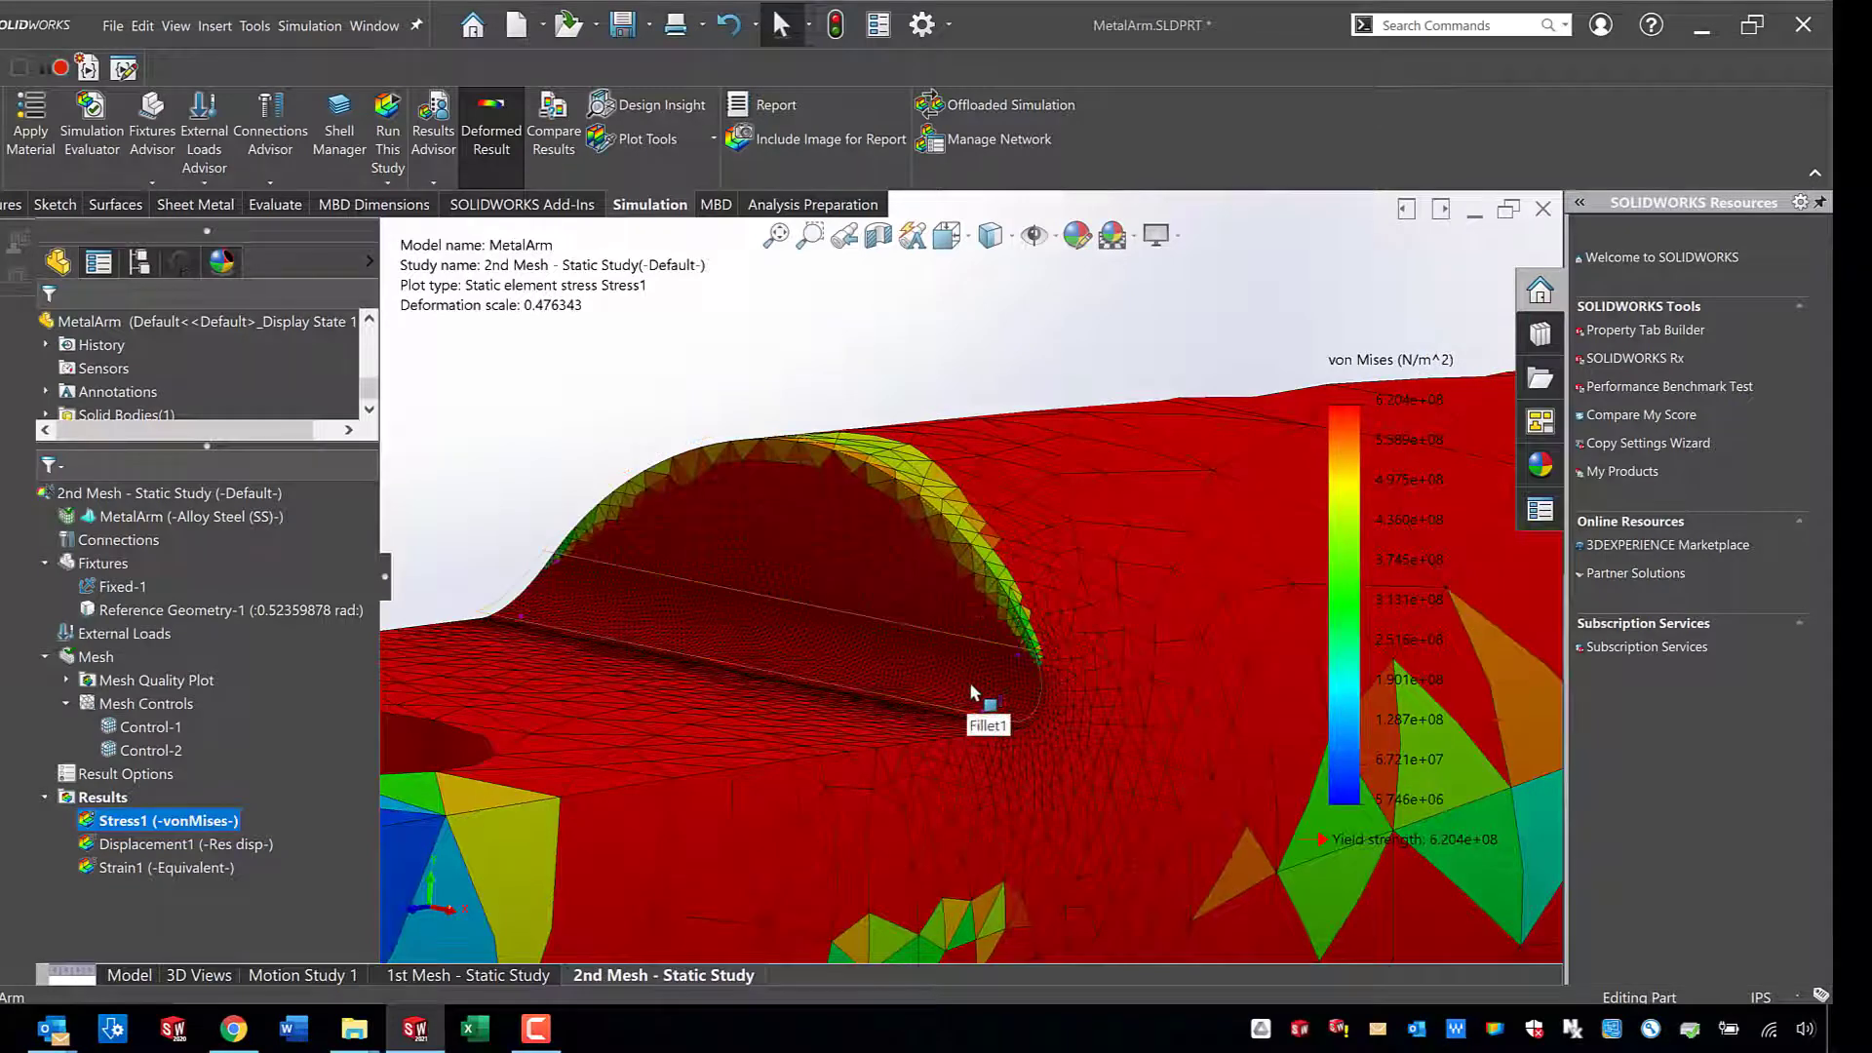
{"action": "scroll", "coordinate": [970, 683], "scroll_direction": "up", "scroll_amount": 5}
{"action": "middle_click_drag", "start_coordinate": [1075, 660], "coordinate": [300, 707]}
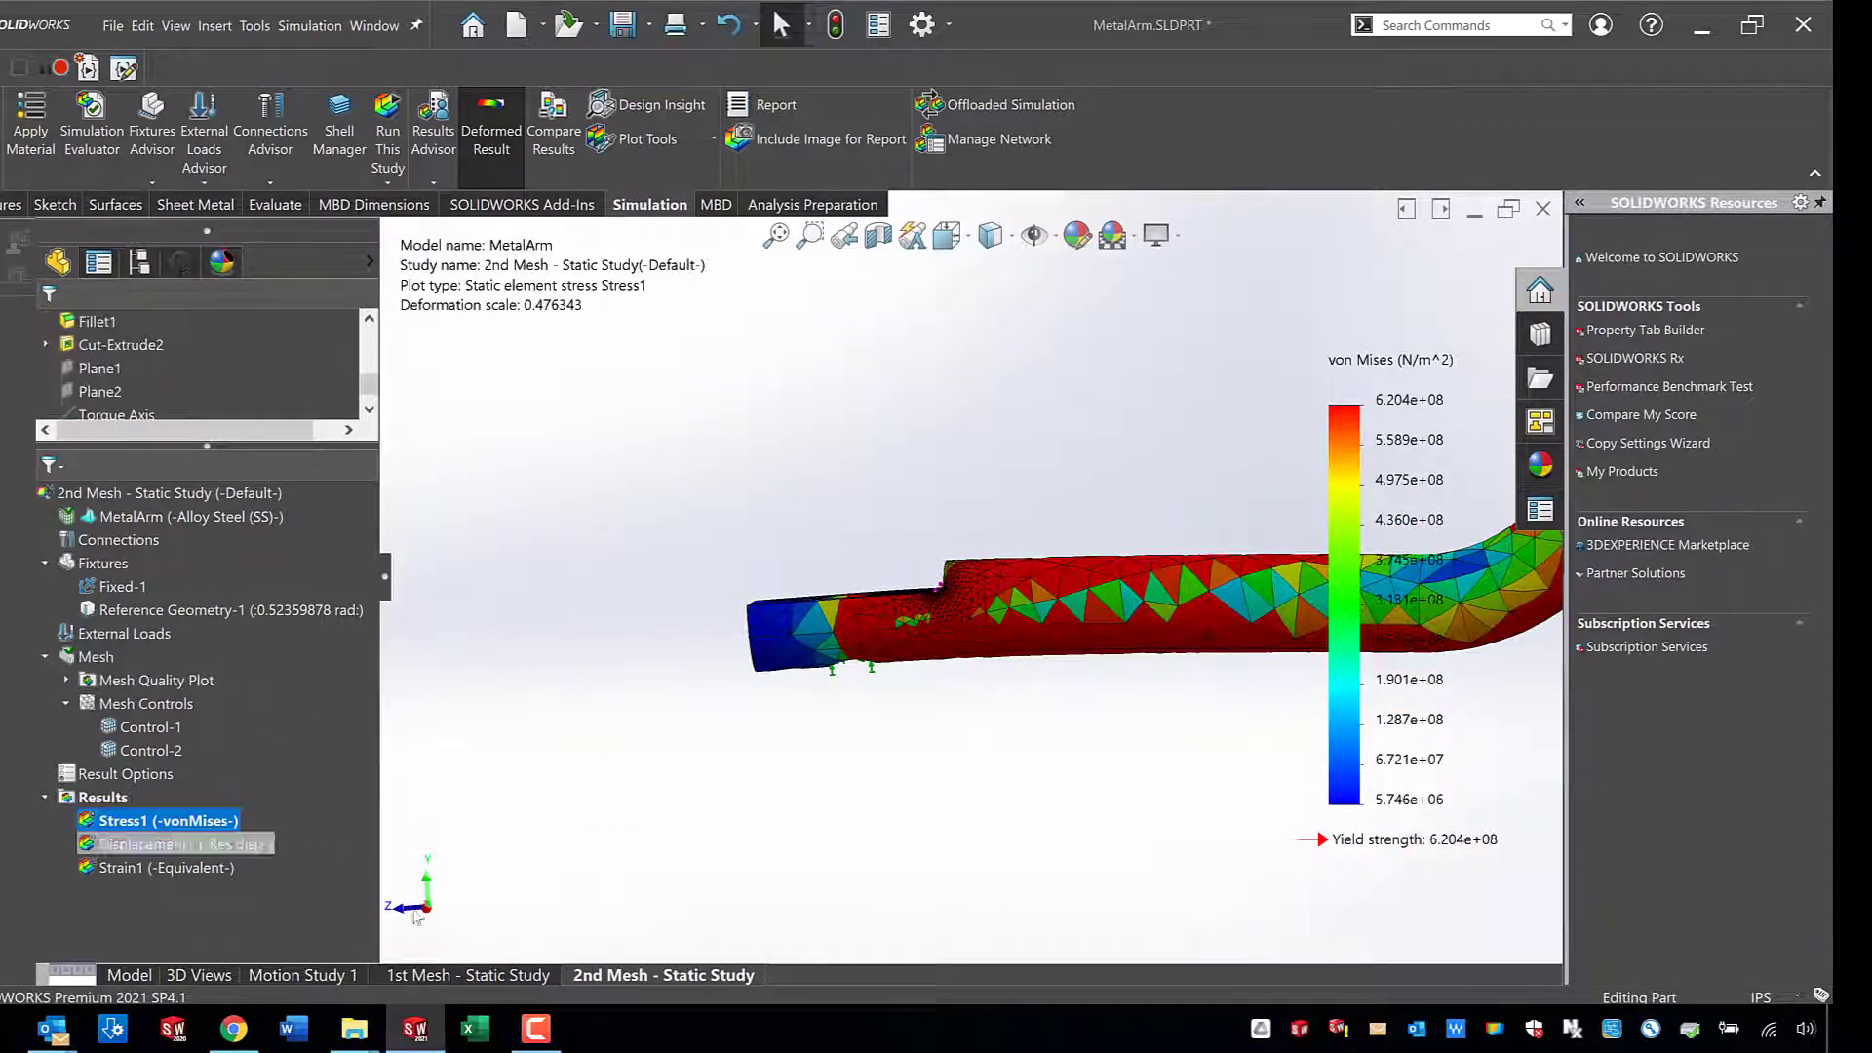
{"action": "left_click", "coordinate": [511, 977]}
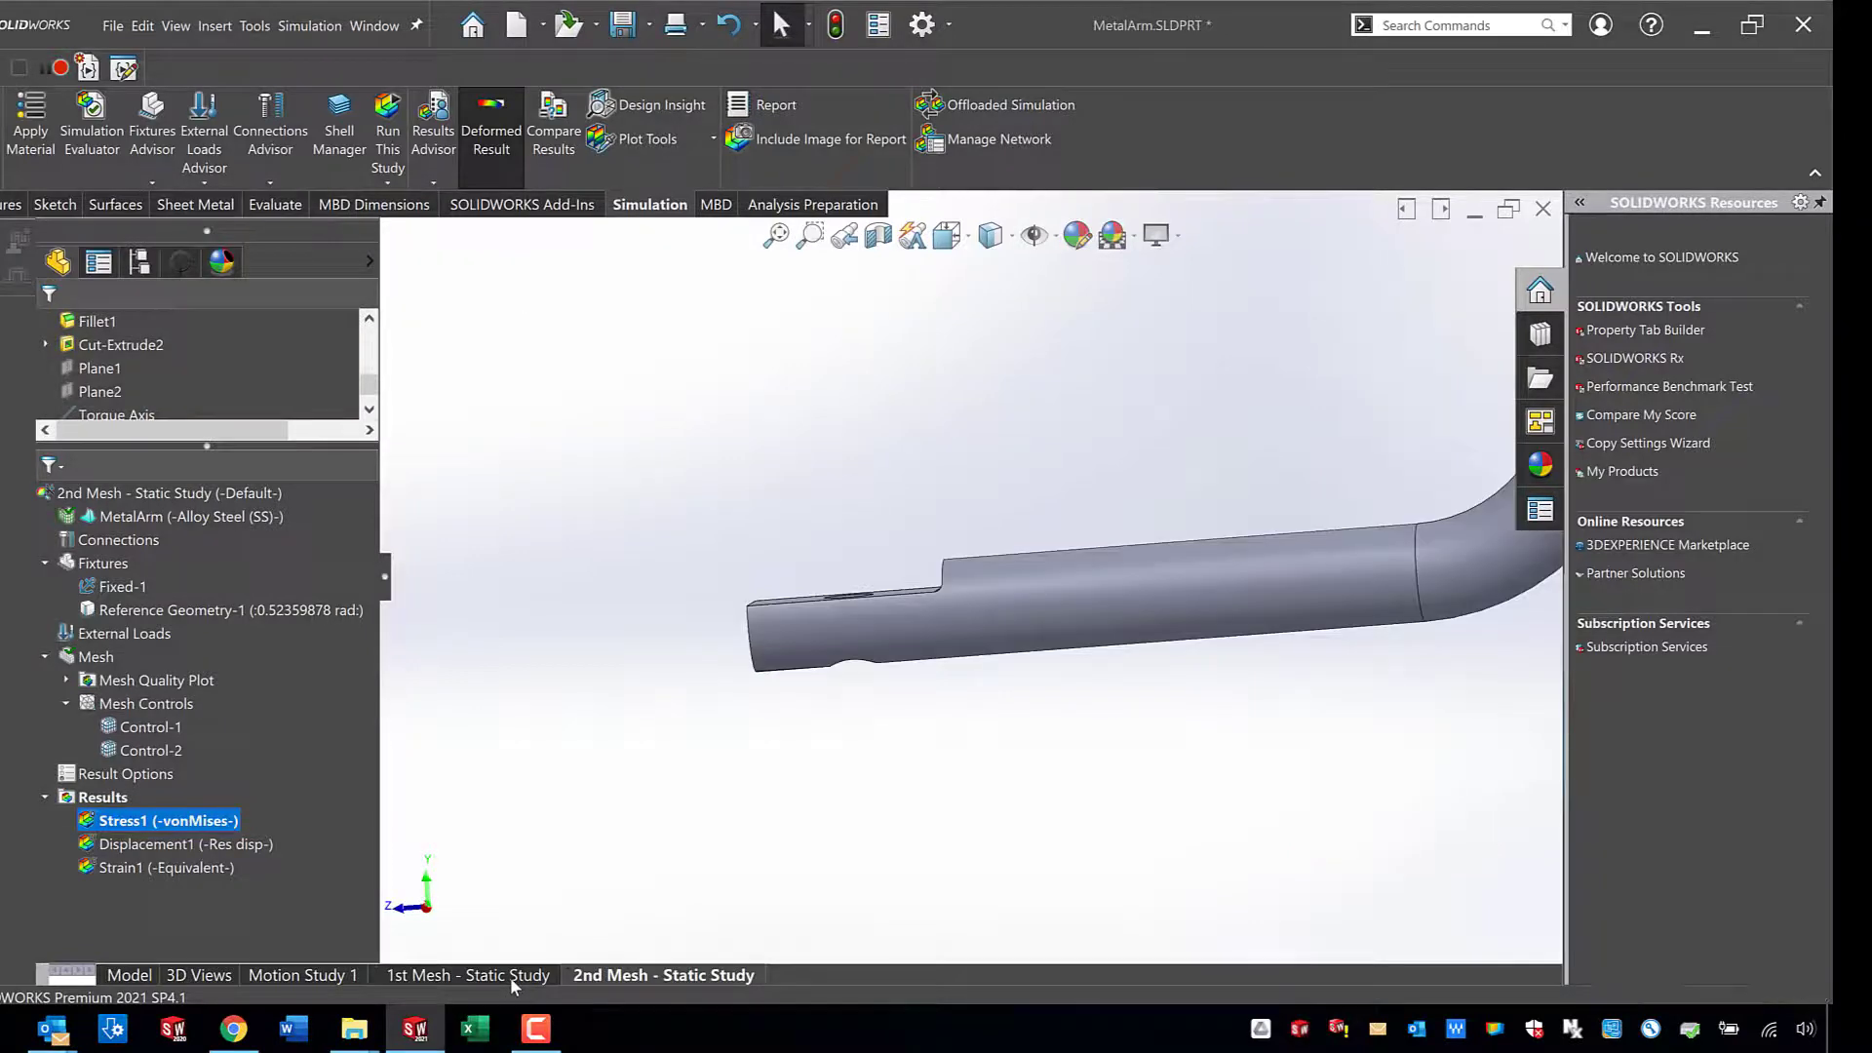